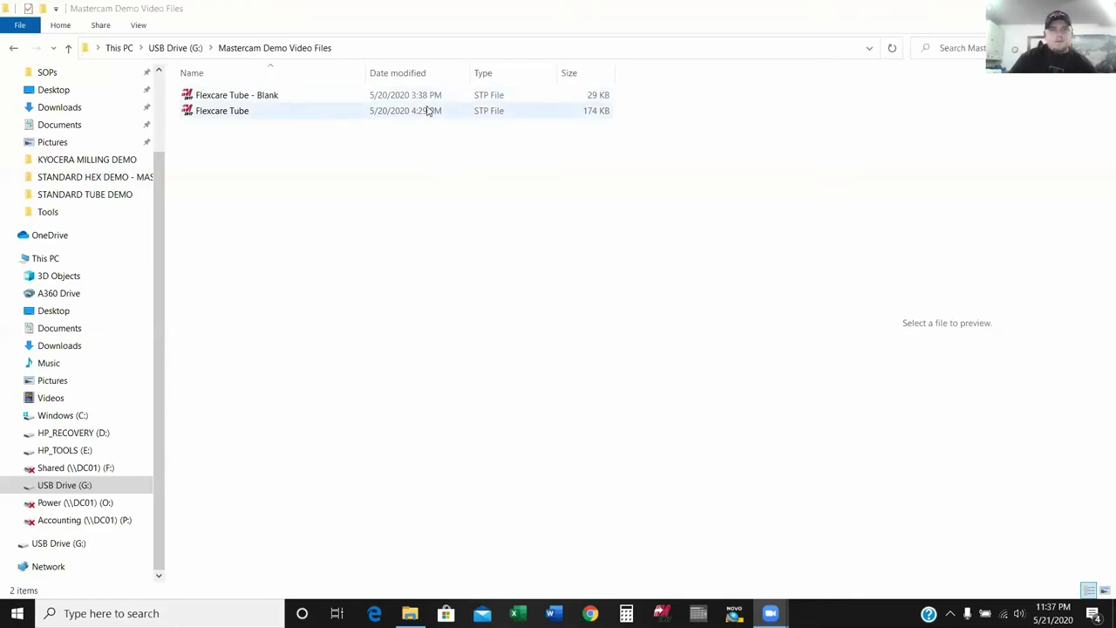
# - Open the Flexcare Tube STP file in Mastercam and show the model in isometric view
pyautogui.click(428, 111)
pyautogui.press('Return')
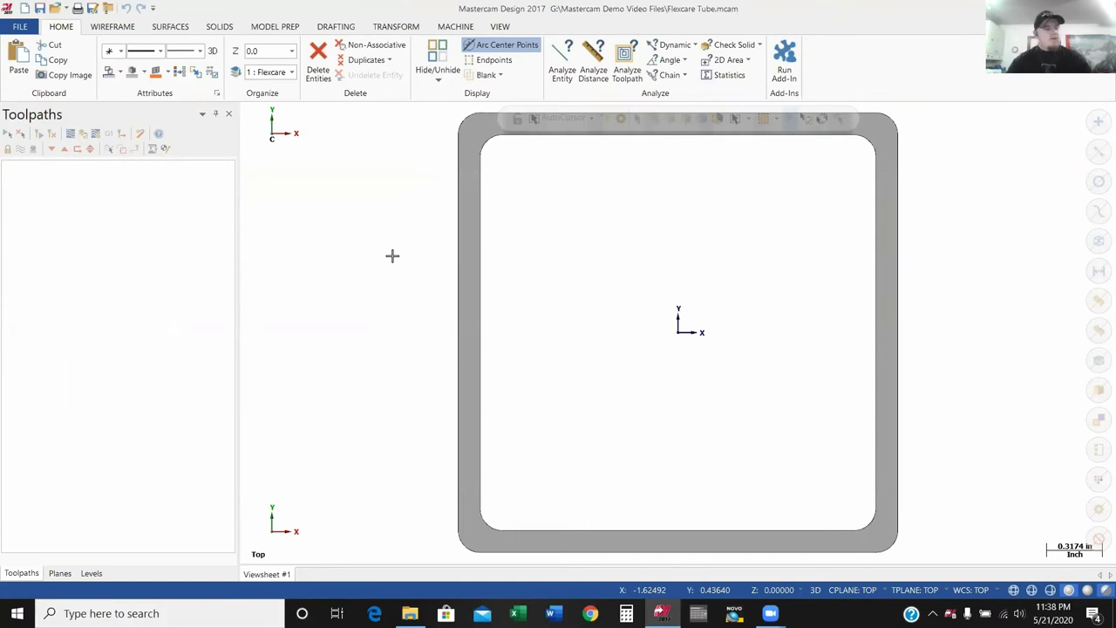
pyautogui.hotkey('alt', '7')
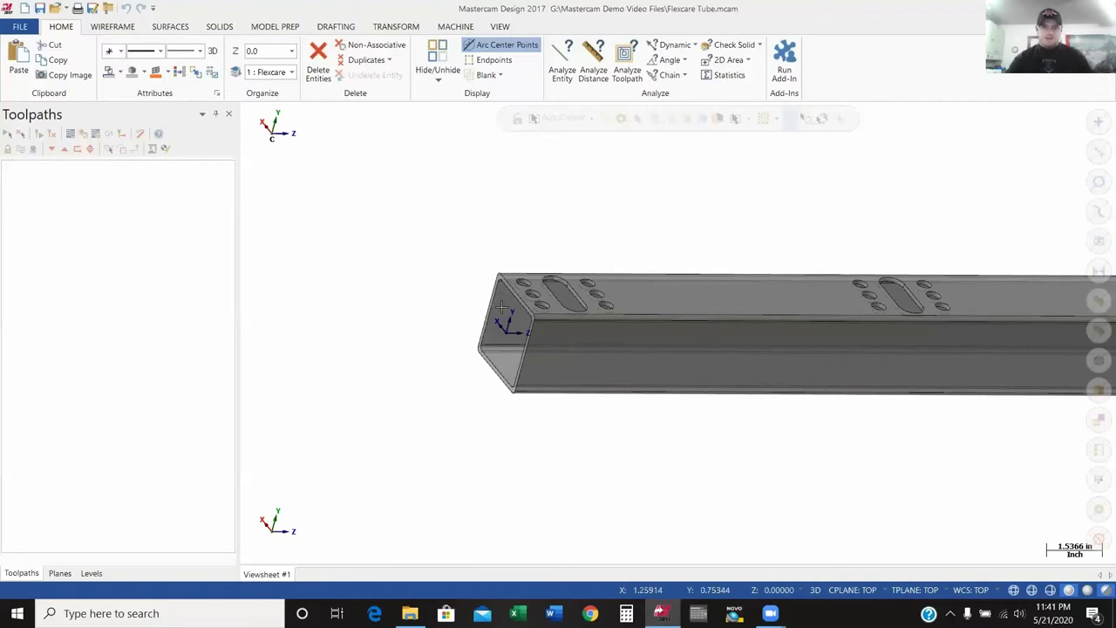
# - Examine the tube's open end, its rounded outer corner and the face with the slots and holes from several angles
pyautogui.scroll(1, 499, 278)
pyautogui.scroll(4, 498, 277)
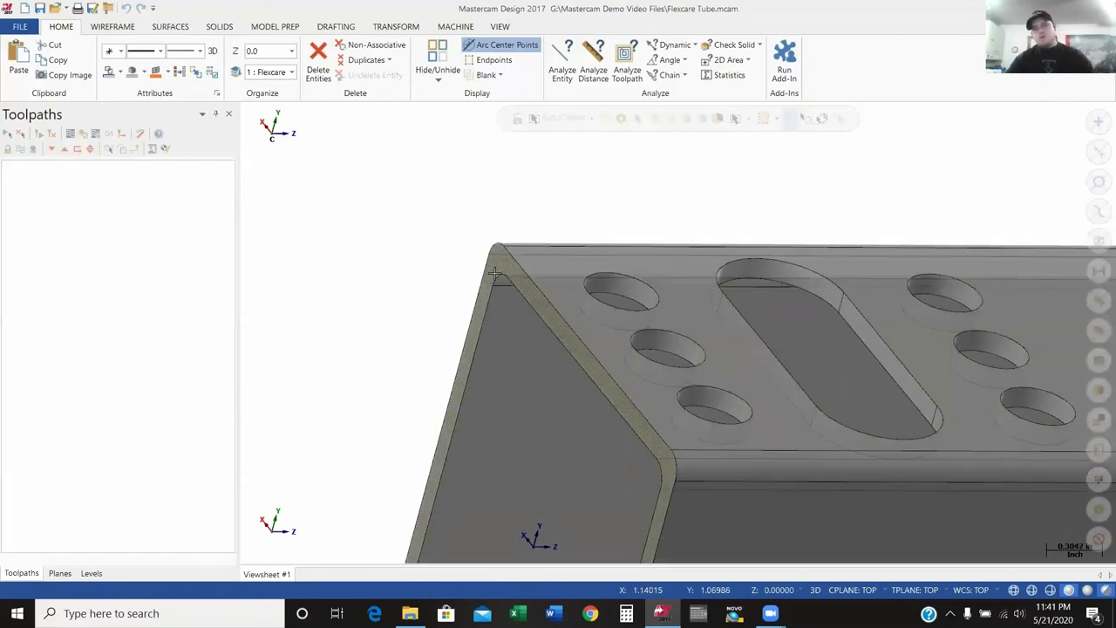
pyautogui.moveTo(493, 274); pyautogui.dragTo(463, 297, button='middle')
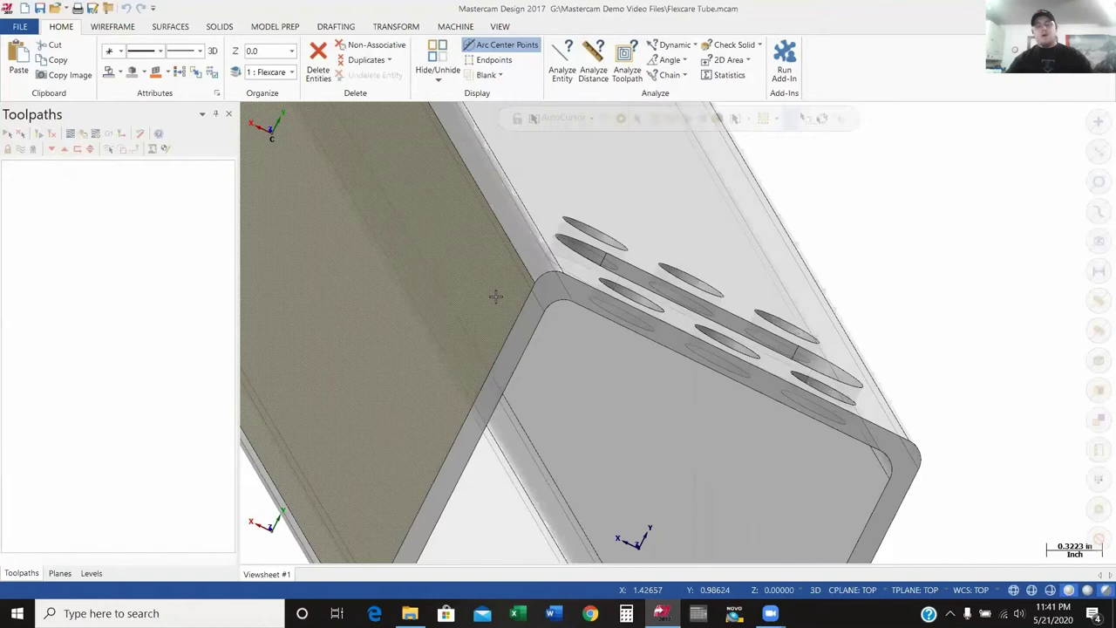
pyautogui.hotkey('alt', 'Up')
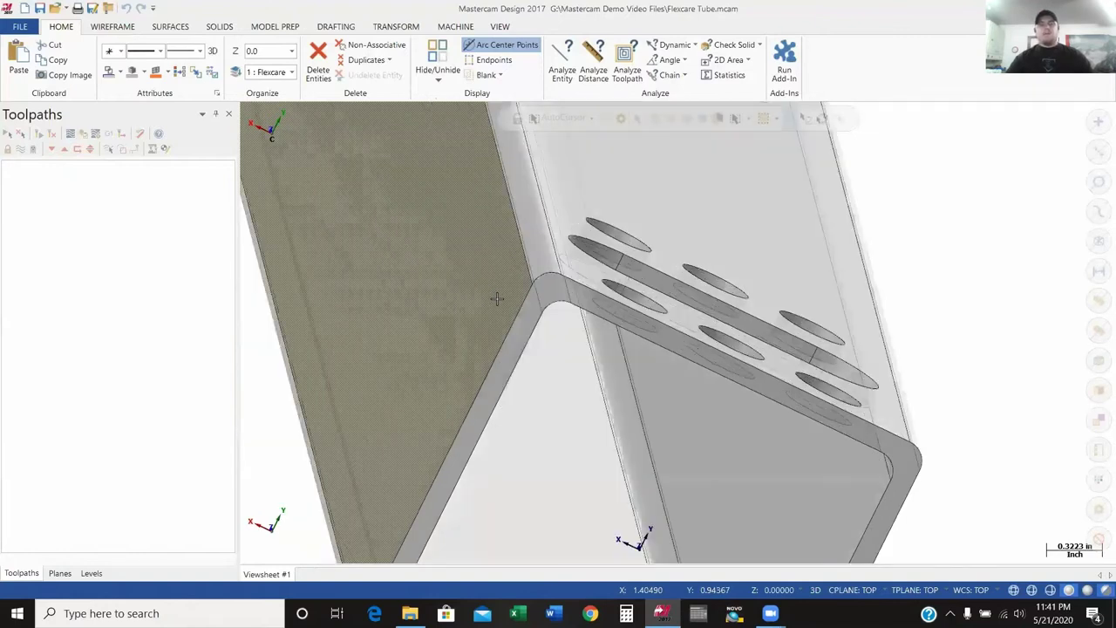
pyautogui.scroll(-5, 497, 299)
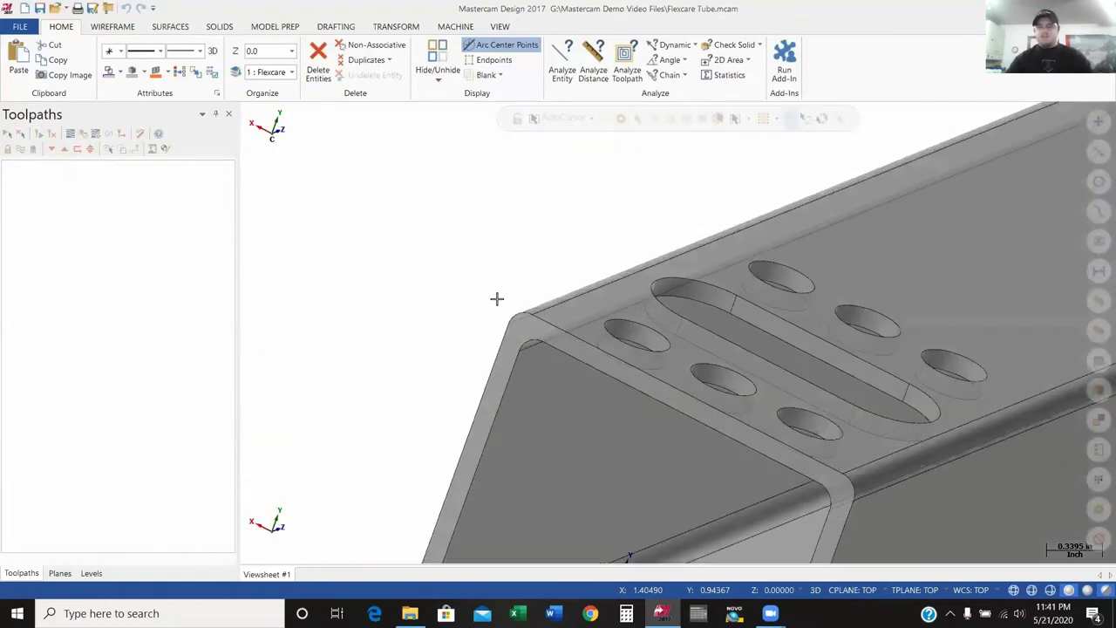
pyautogui.scroll(-2, 497, 299)
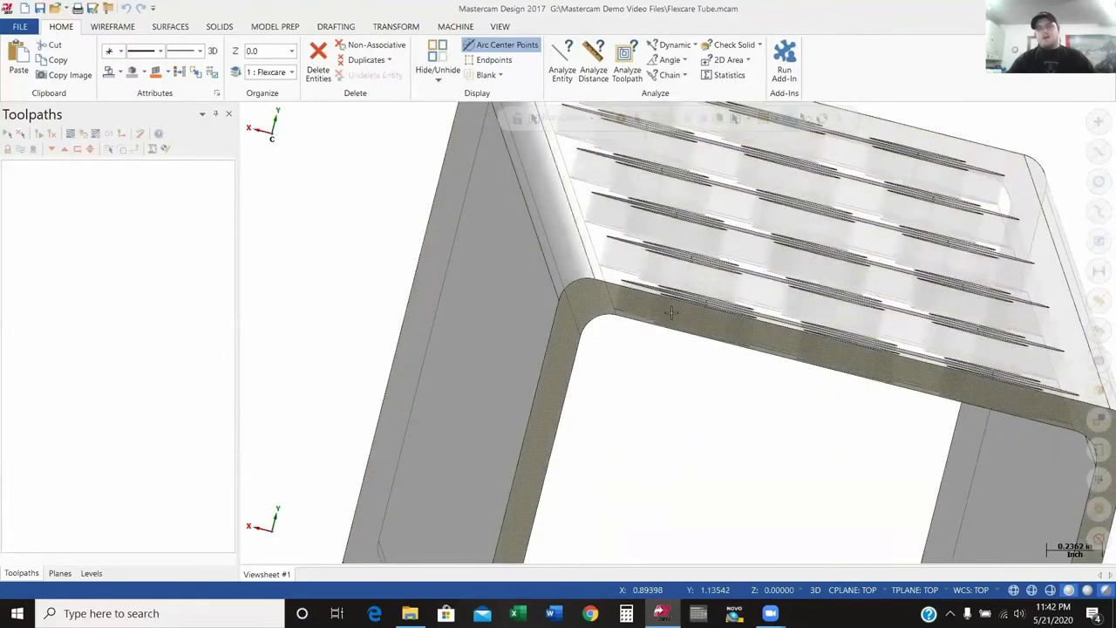
pyautogui.moveTo(615, 300); pyautogui.dragTo(521, 275, button='middle')
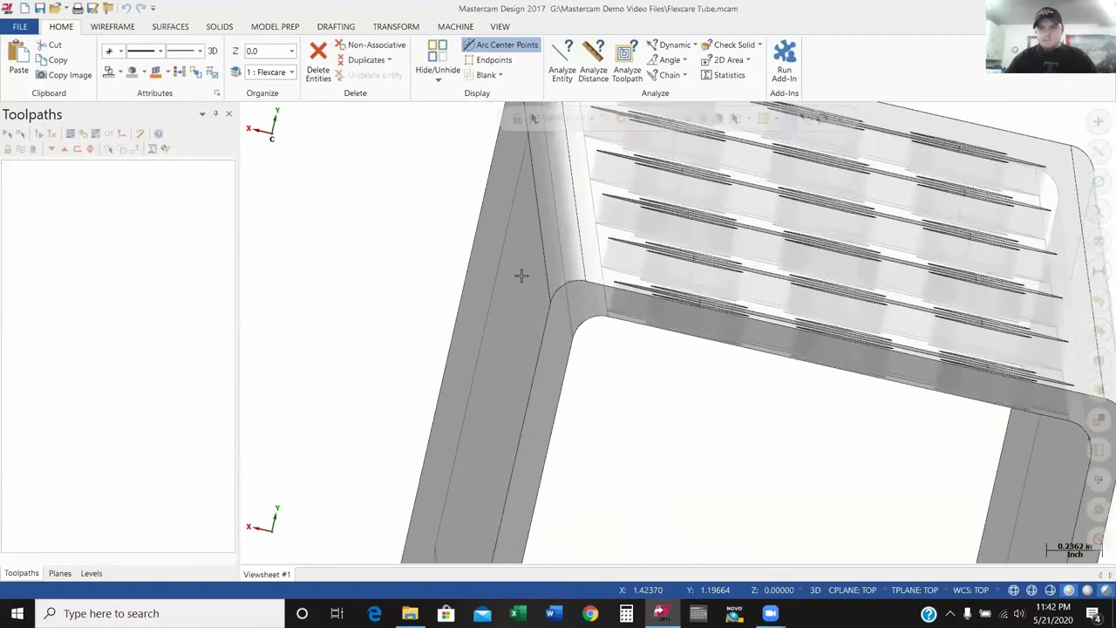
pyautogui.scroll(-3, 475, 286)
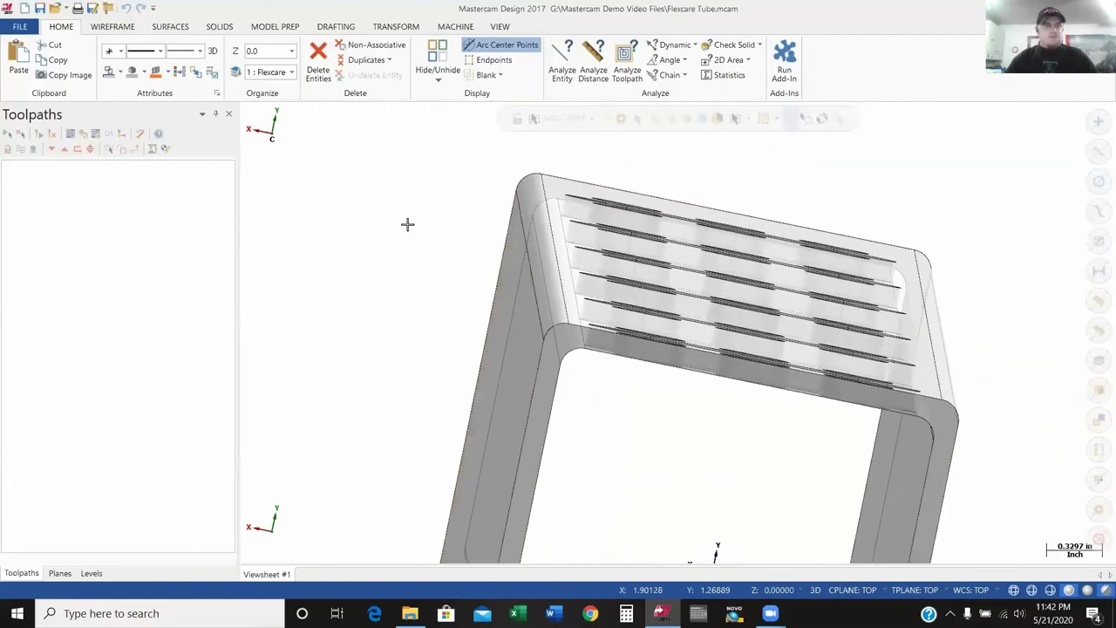
# - Draw two endpoint lines on the tube's end face, along the outer edge of the slotted side and the adjacent +X side edge
pyautogui.click(115, 26)
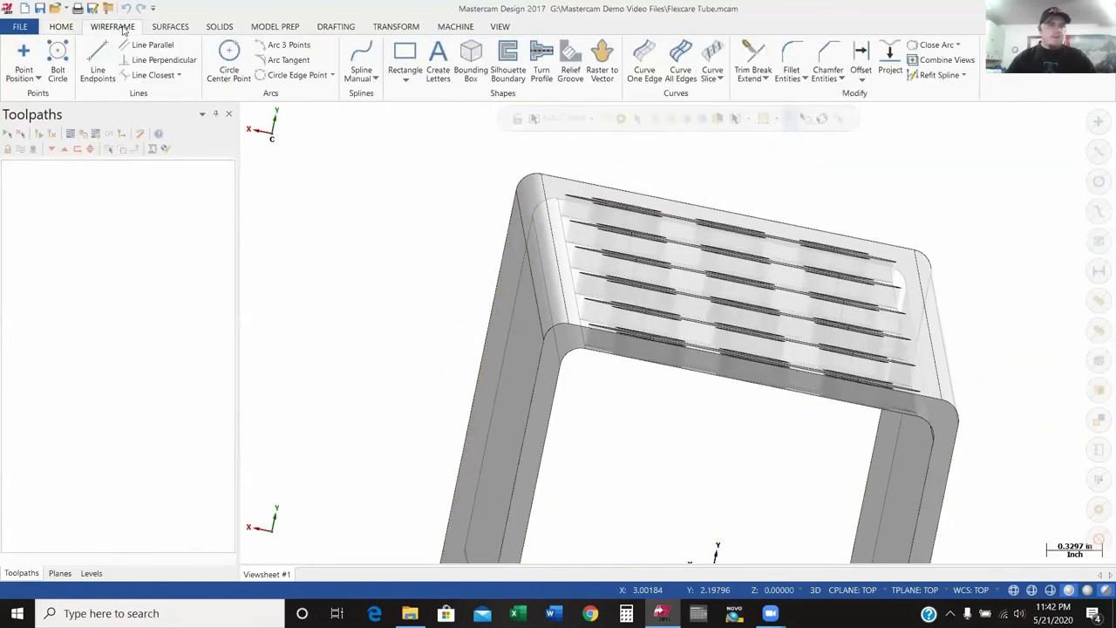
pyautogui.click(98, 63)
pyautogui.scroll(5, 524, 204)
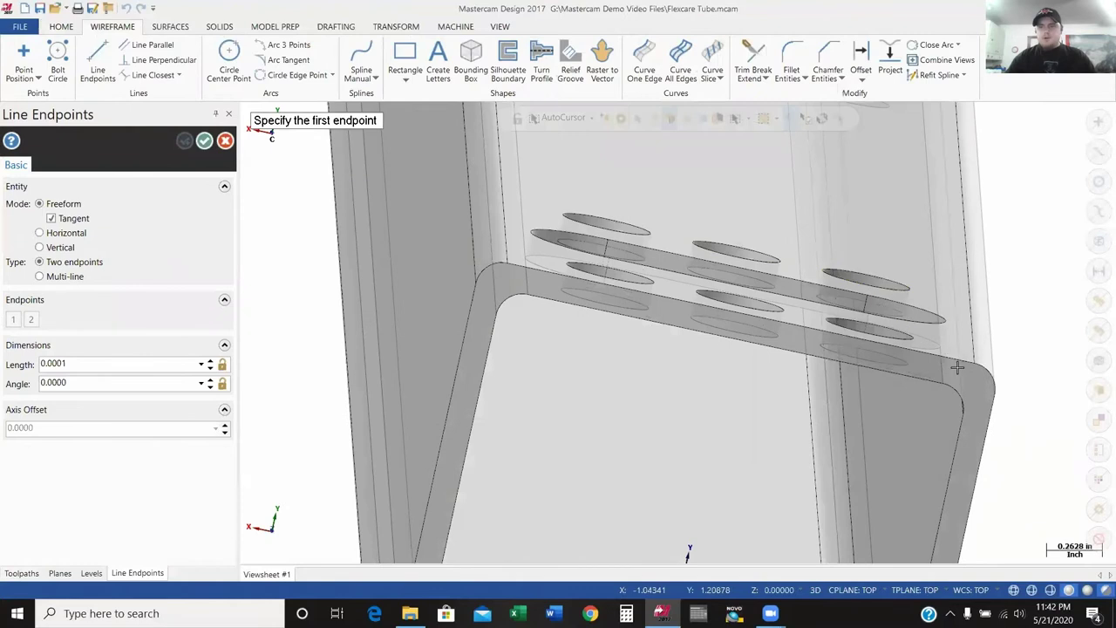
pyautogui.click(977, 366)
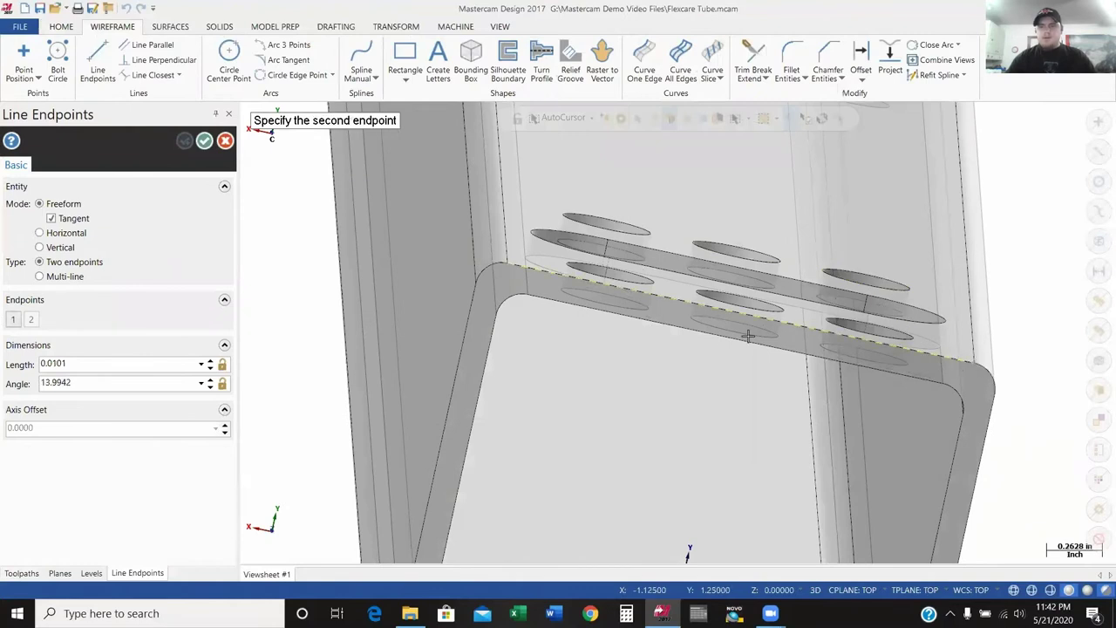
pyautogui.click(512, 266)
pyautogui.moveTo(512, 265); pyautogui.dragTo(259, 185, button='middle')
pyautogui.click(485, 250)
pyautogui.click(496, 266)
pyautogui.scroll(-3, 506, 257)
pyautogui.click(205, 144)
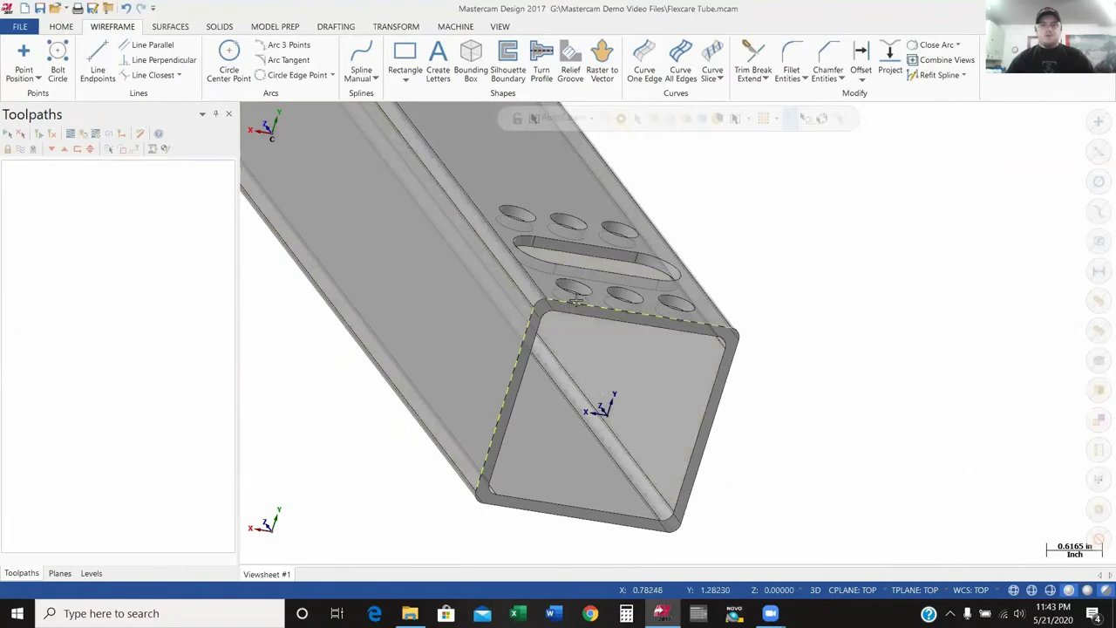
# - Set the wireframe color of the new lines to blue
pyautogui.rightClick(633, 275)
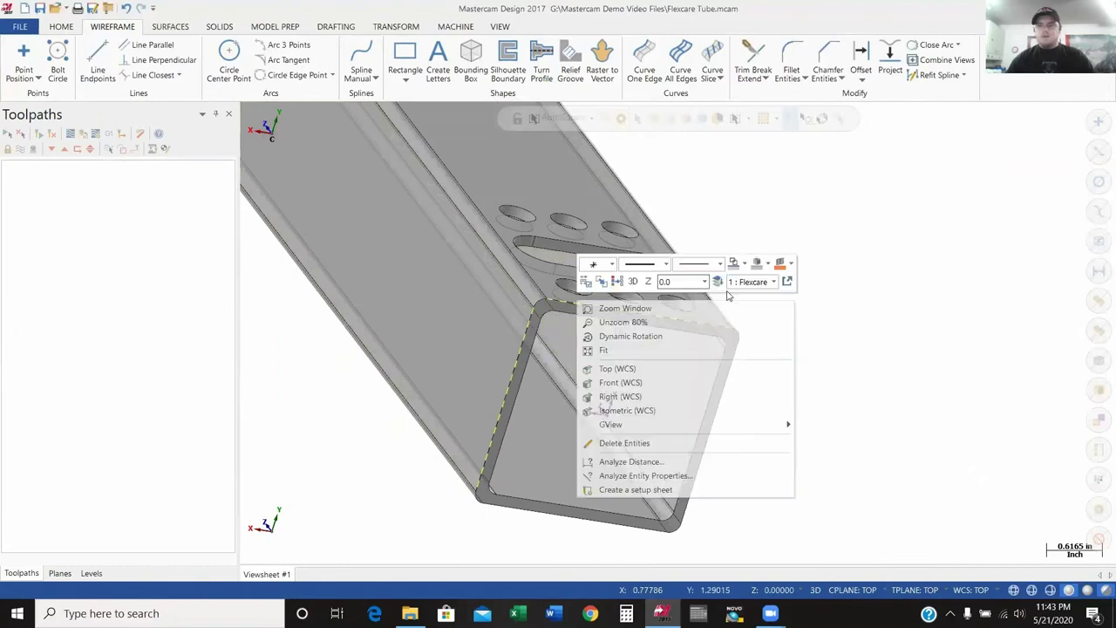
pyautogui.click(744, 263)
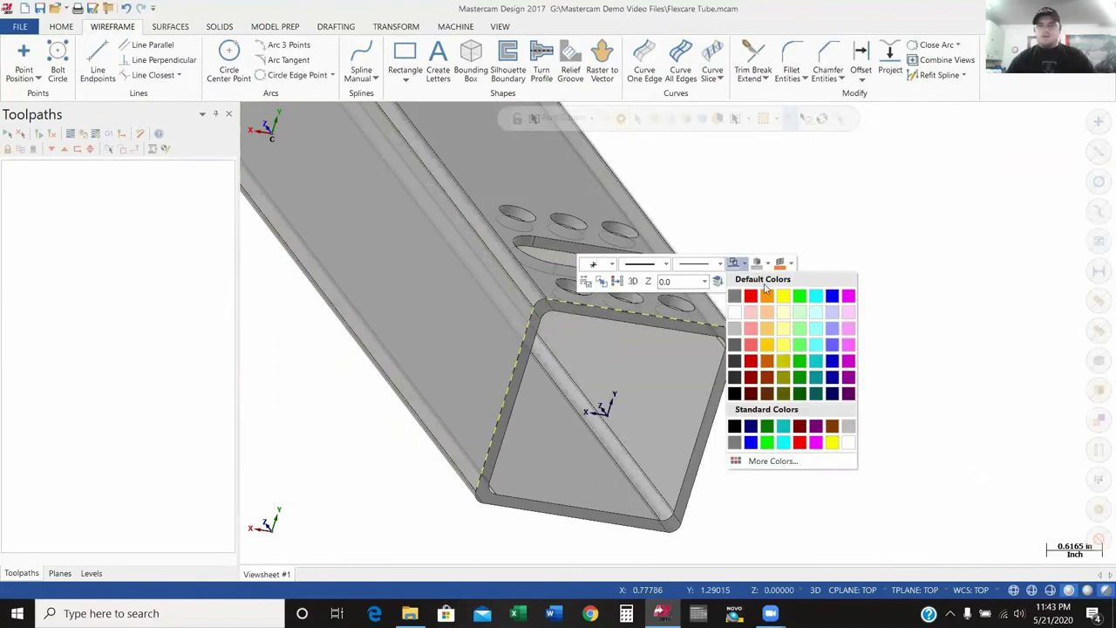
pyautogui.click(834, 297)
# - Extend both blue lines by 1.0 inch past the rounded corner between them so that they cross
pyautogui.scroll(4, 686, 369)
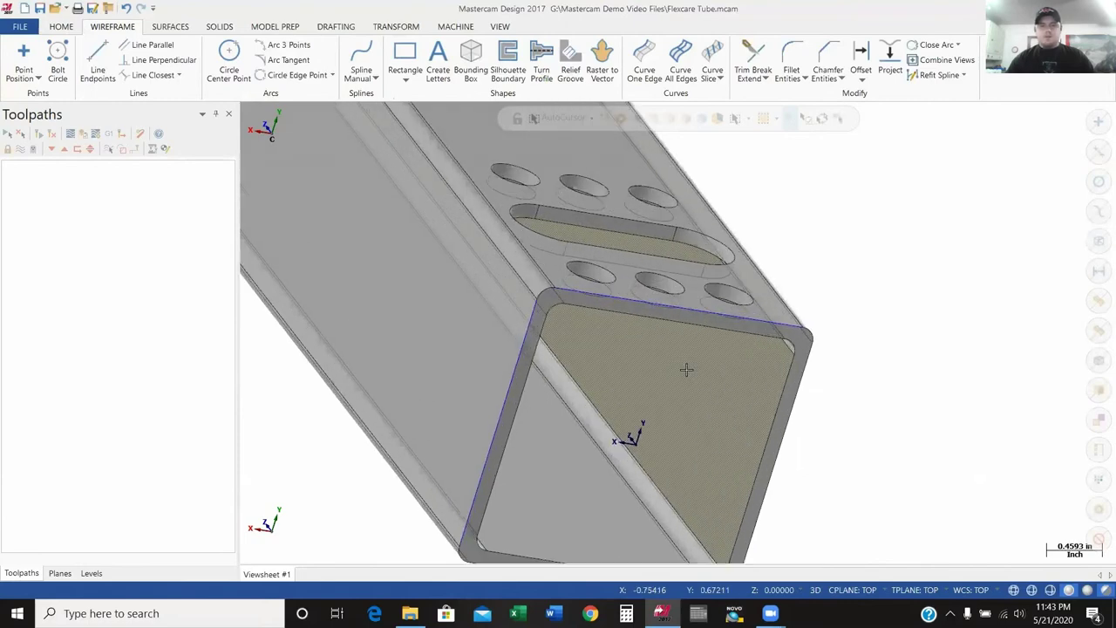
pyautogui.scroll(2, 686, 370)
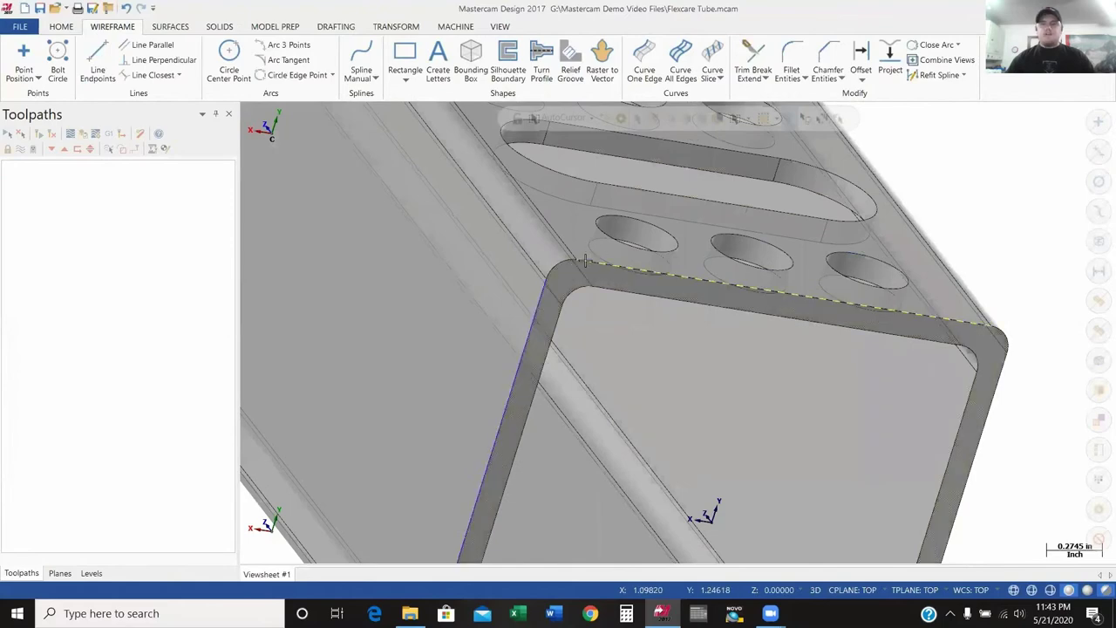
pyautogui.click(754, 57)
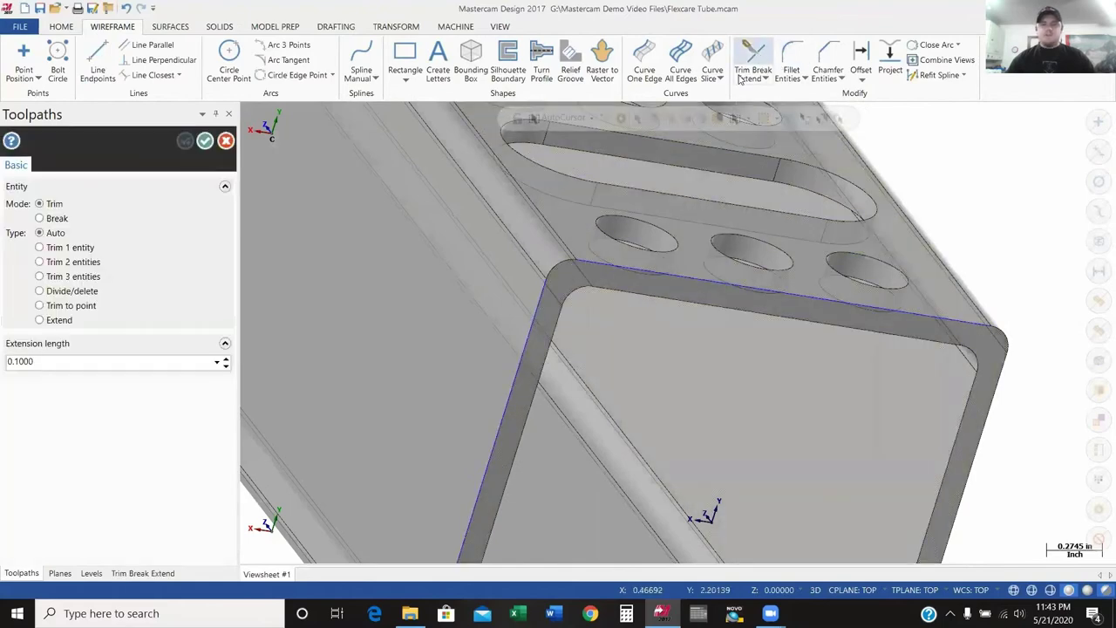
pyautogui.click(40, 320)
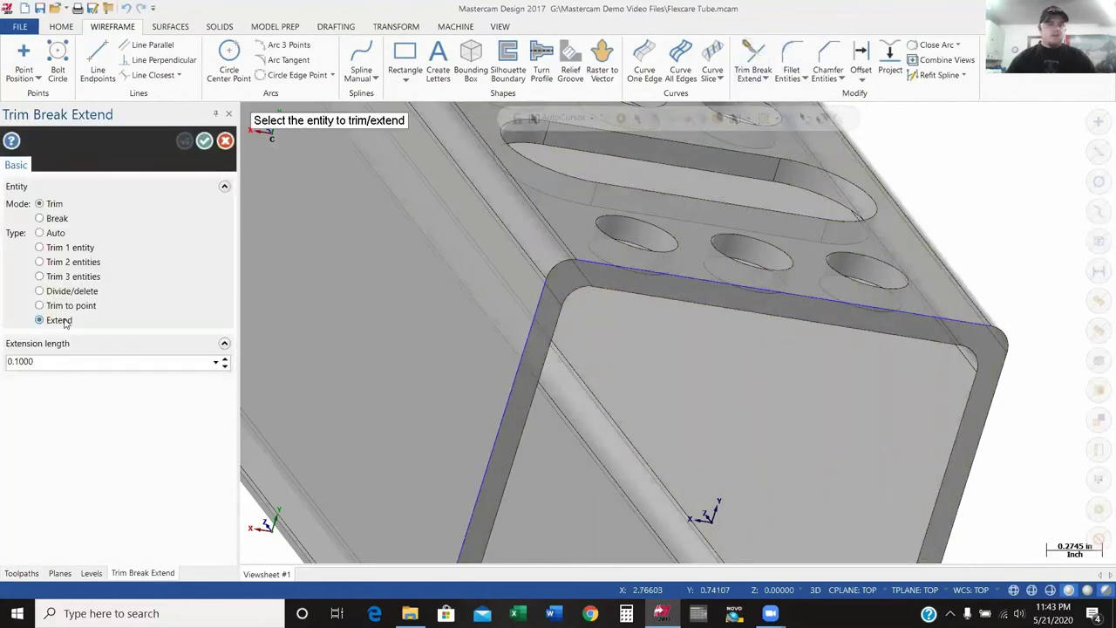
pyautogui.doubleClick(60, 361)
pyautogui.write('1')
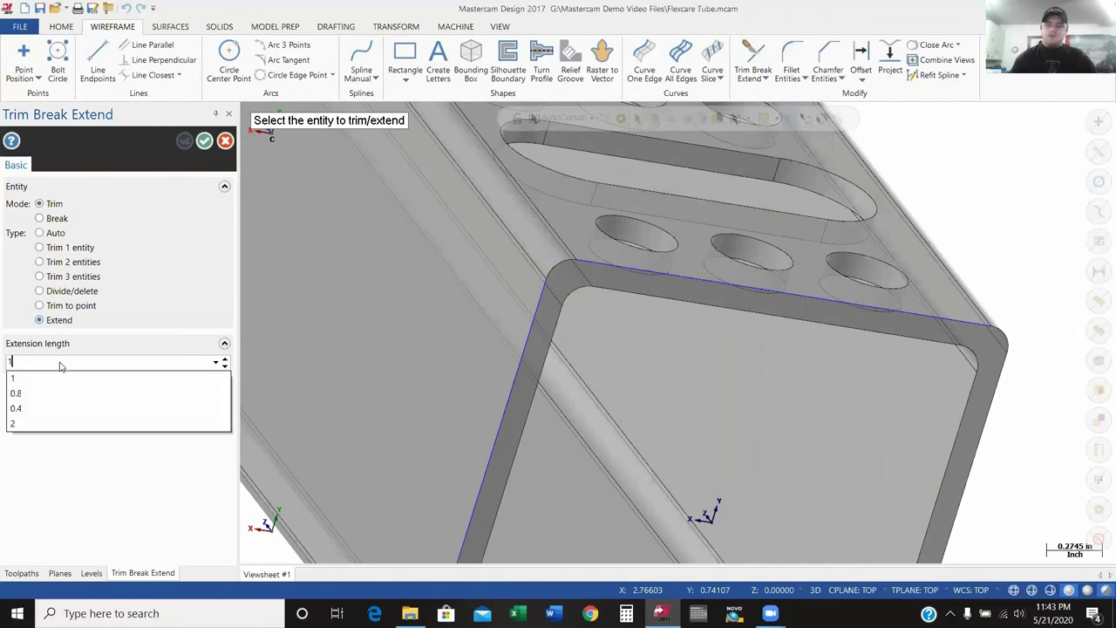
pyautogui.write('.0')
pyautogui.press('Return')
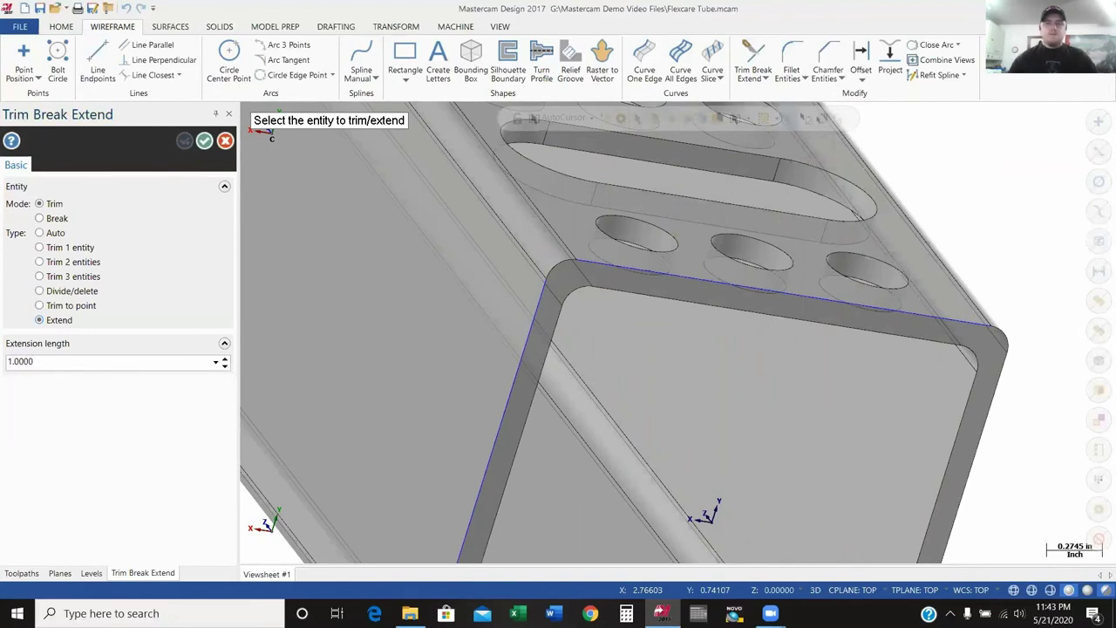
pyautogui.click(544, 263)
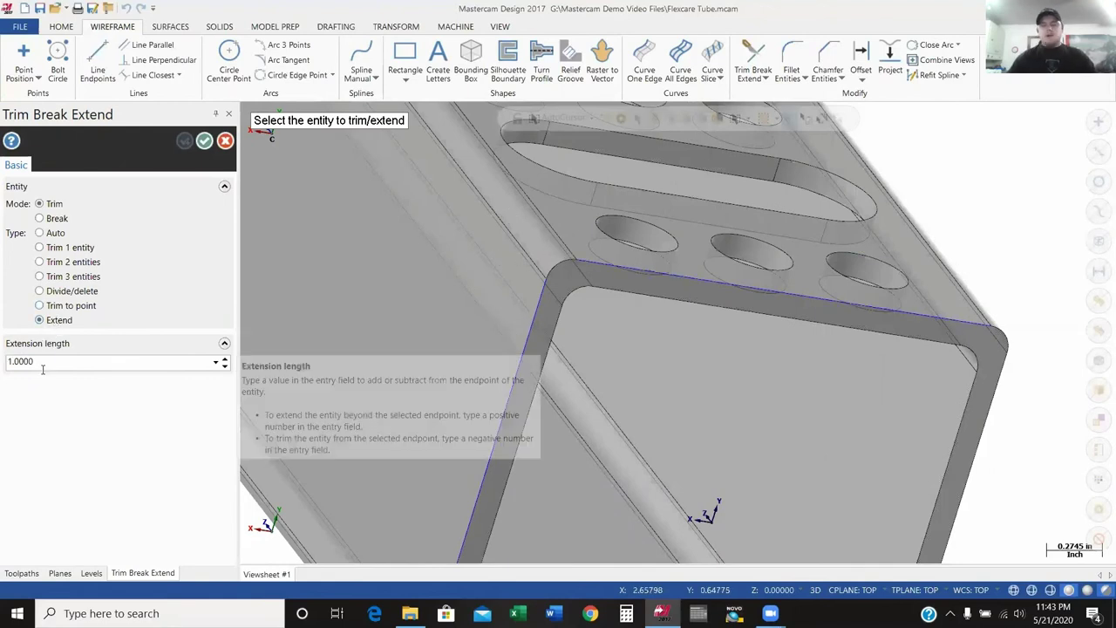
pyautogui.click(584, 259)
pyautogui.click(542, 296)
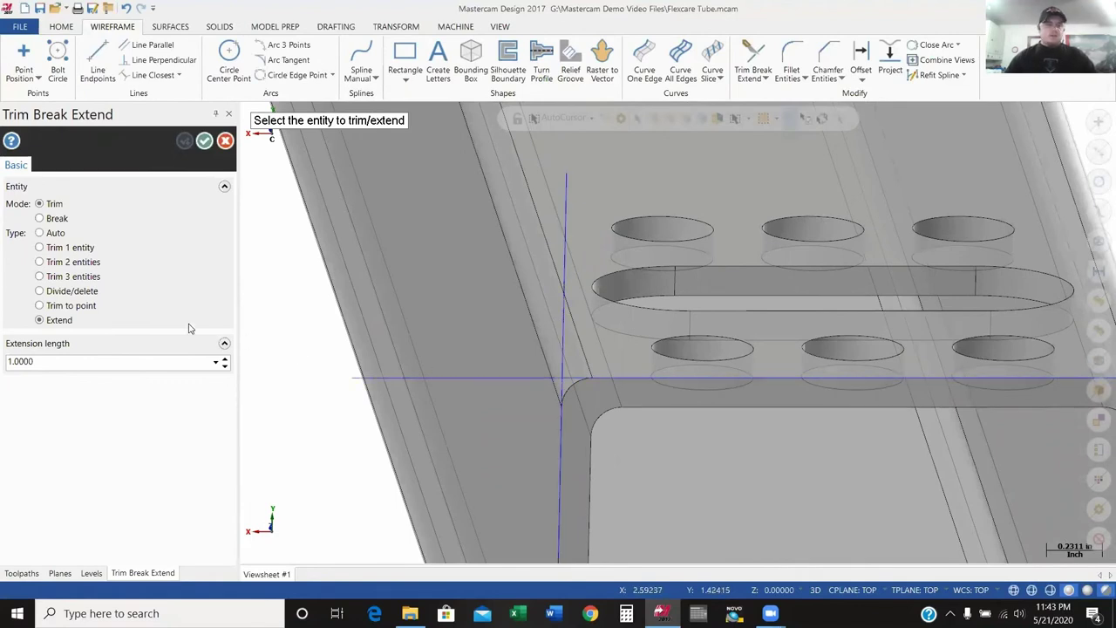
# - Trim the overhanging ends of both lines with Divide/delete so they meet in a sharp corner
pyautogui.click(86, 295)
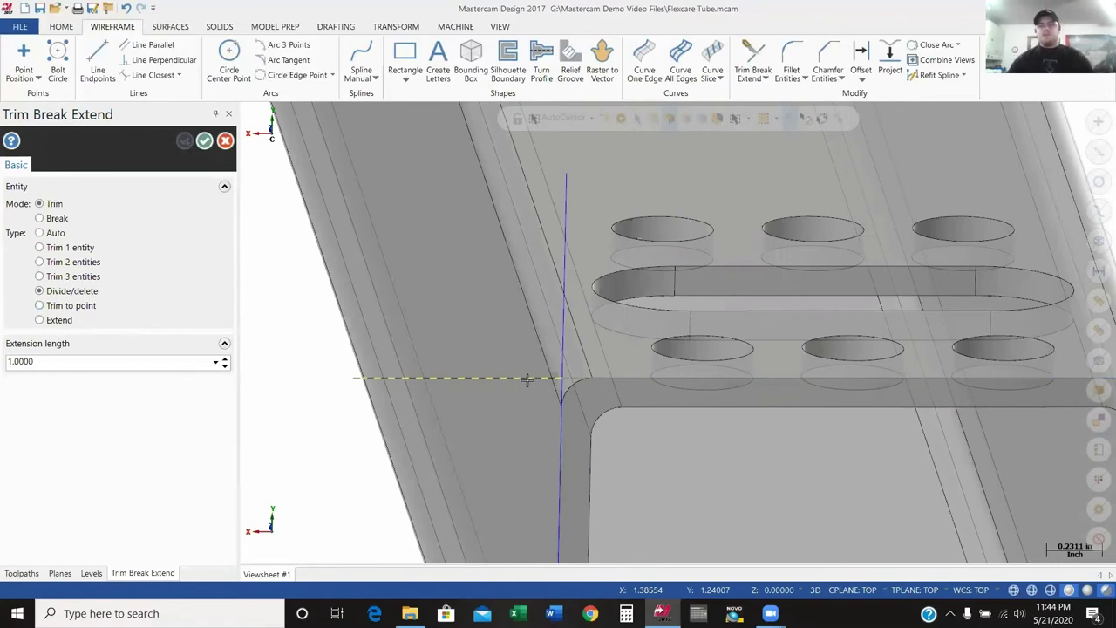
pyautogui.click(475, 378)
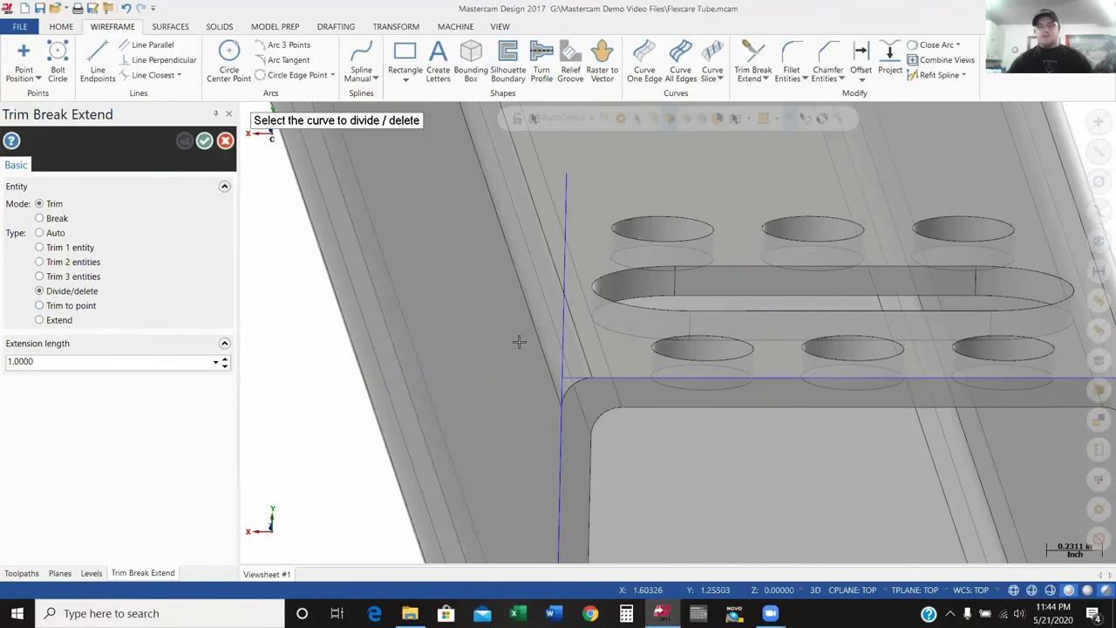
pyautogui.click(562, 248)
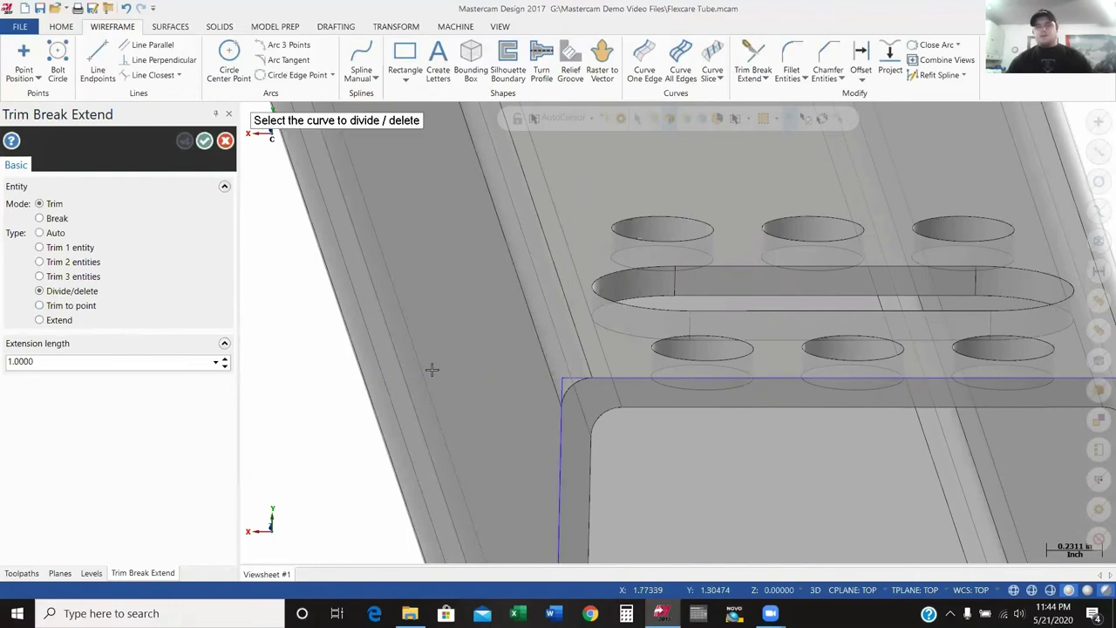
pyautogui.click(204, 141)
# - Create a new dynamic plane with its origin at the sharp corner where the two blue lines meet on the tube's end
pyautogui.moveTo(383, 373); pyautogui.dragTo(523, 348, button='middle')
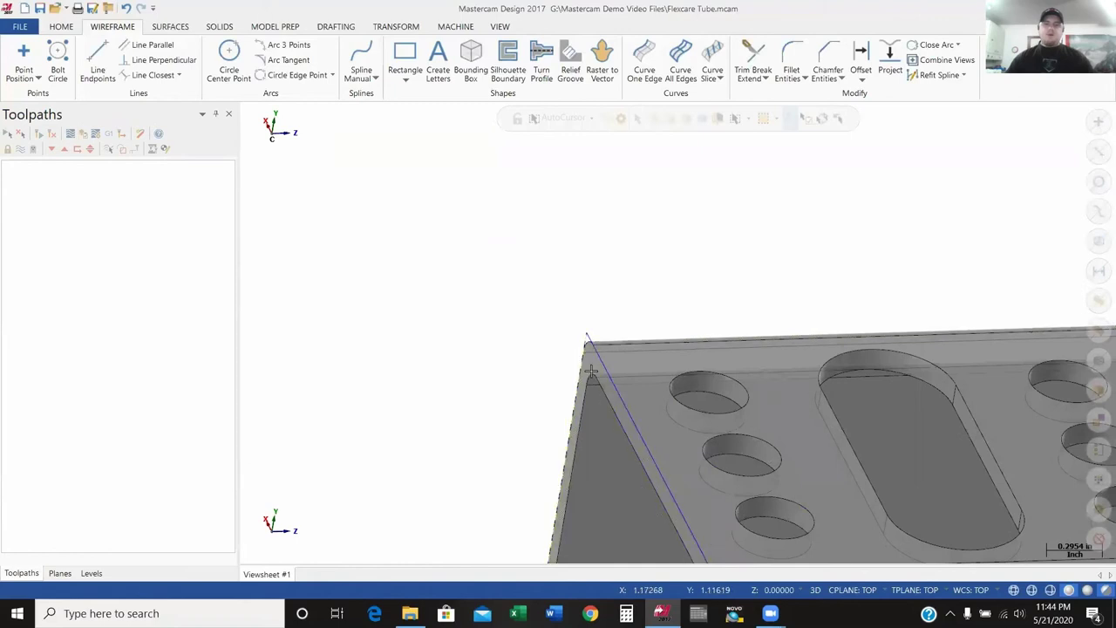
pyautogui.moveTo(592, 379)
pyautogui.mouseDown(button='middle')
pyautogui.moveTo(546, 372)
pyautogui.moveTo(550, 381)
pyautogui.mouseUp(button='middle')
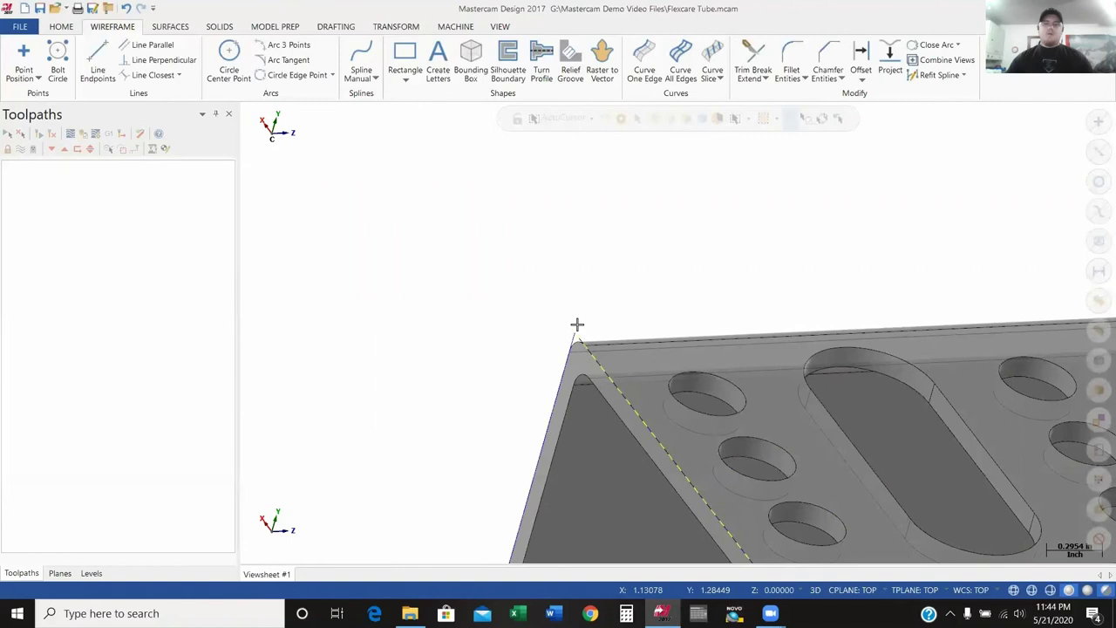
pyautogui.scroll(-1, 544, 325)
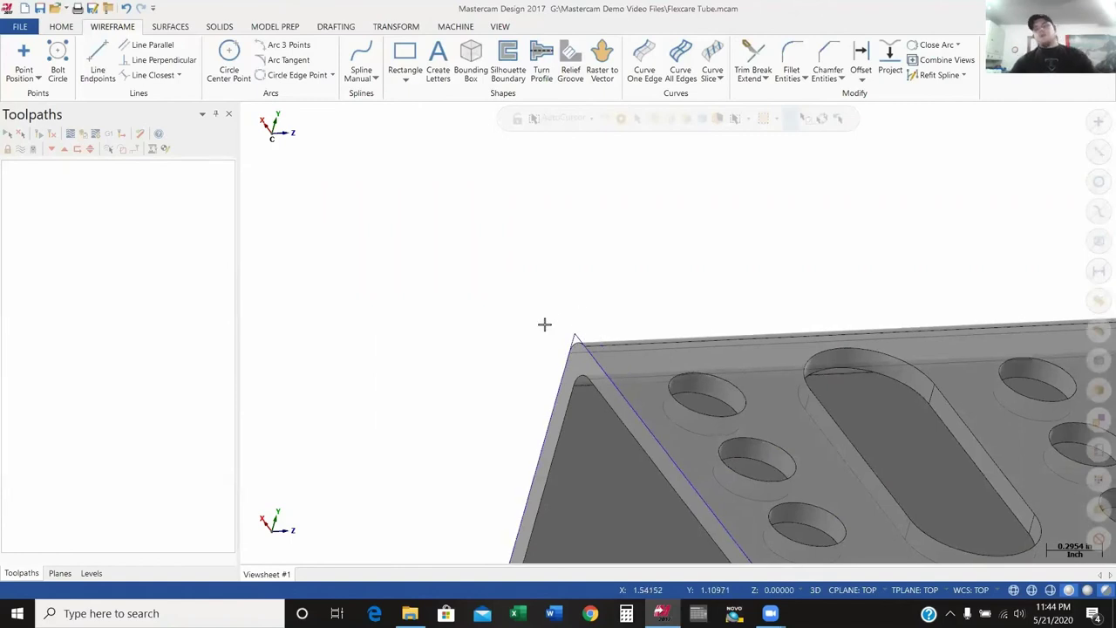
pyautogui.moveTo(544, 324); pyautogui.dragTo(580, 312, button='middle')
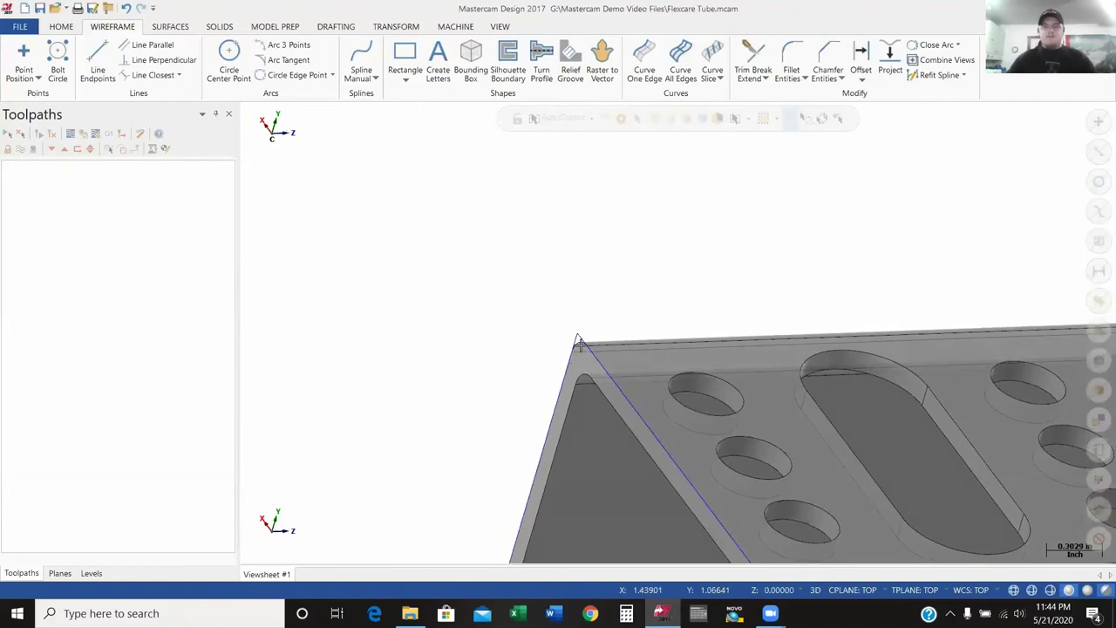
pyautogui.scroll(-5, 581, 345)
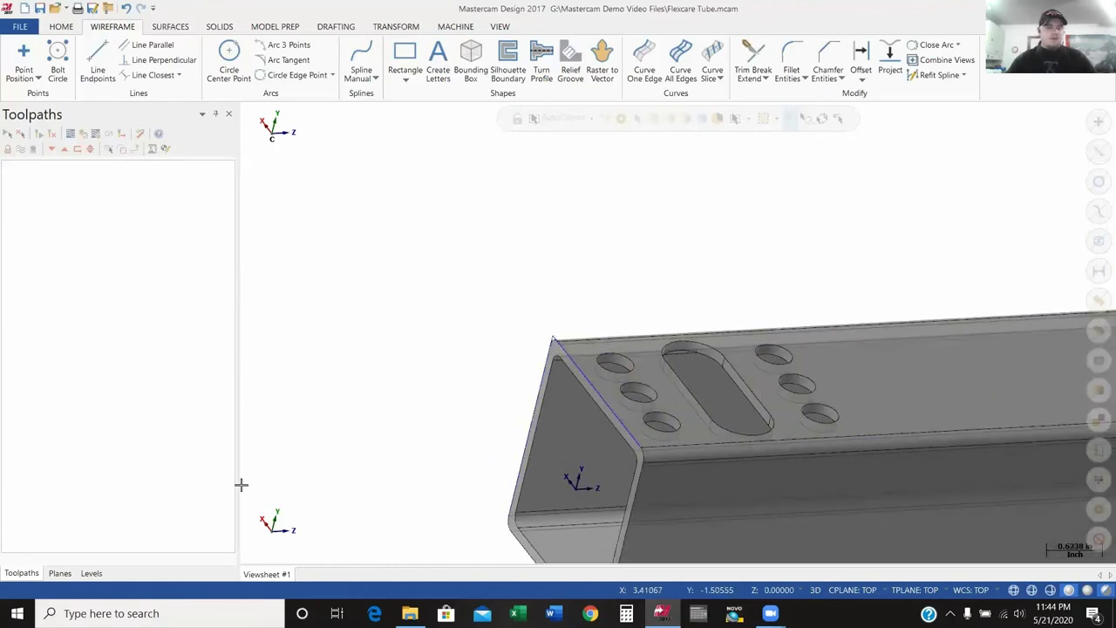
pyautogui.click(60, 573)
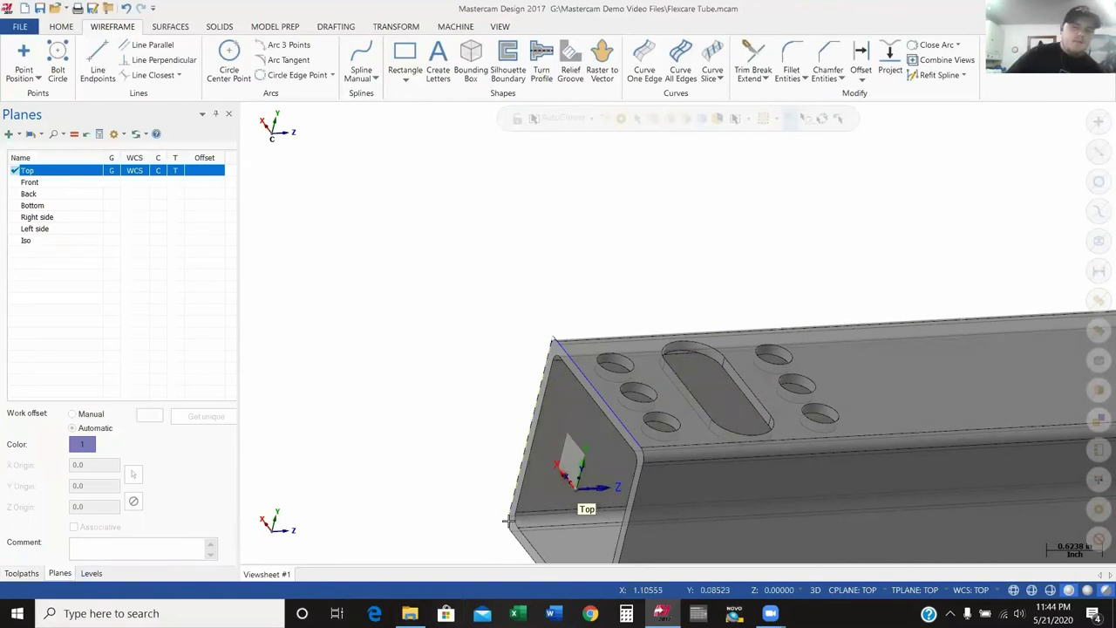
pyautogui.rightClick(525, 248)
pyautogui.click(436, 474)
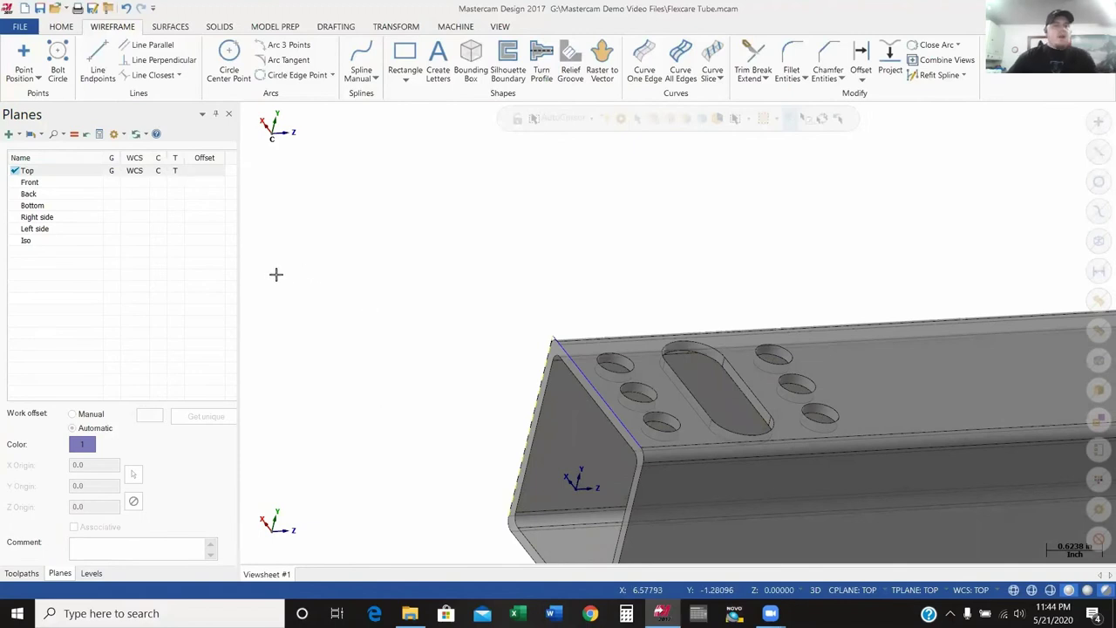
pyautogui.click(17, 134)
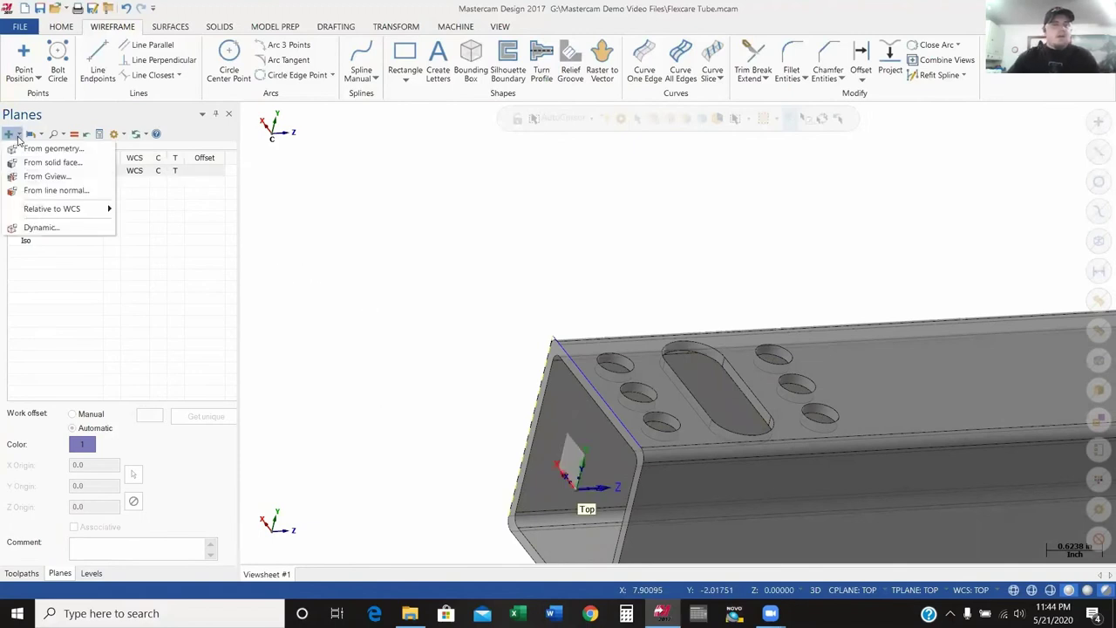
pyautogui.click(39, 228)
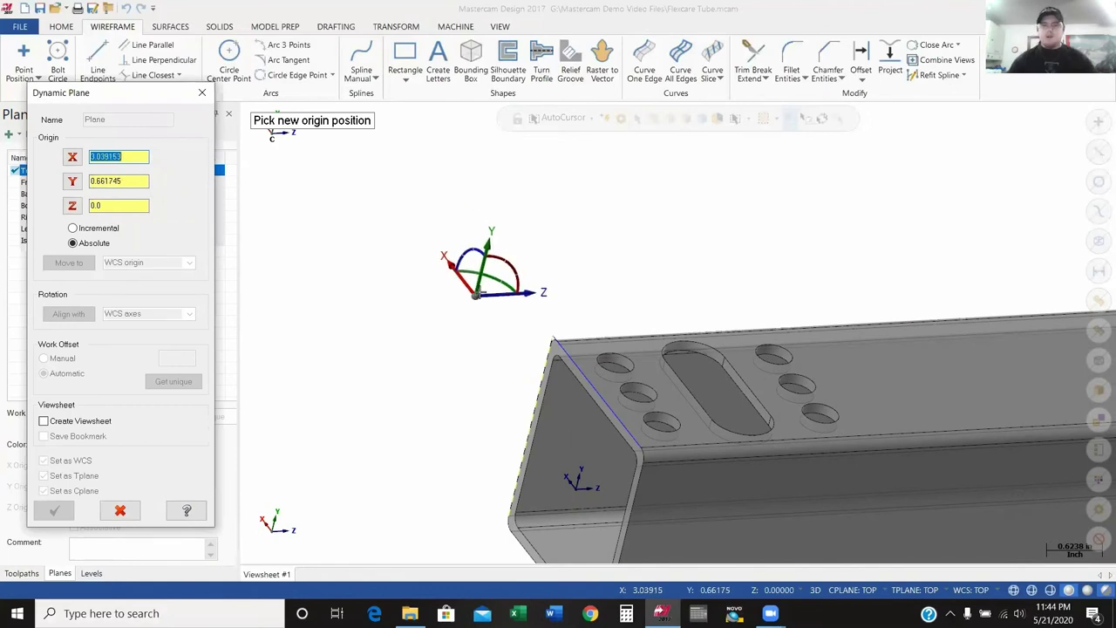
pyautogui.scroll(5, 520, 274)
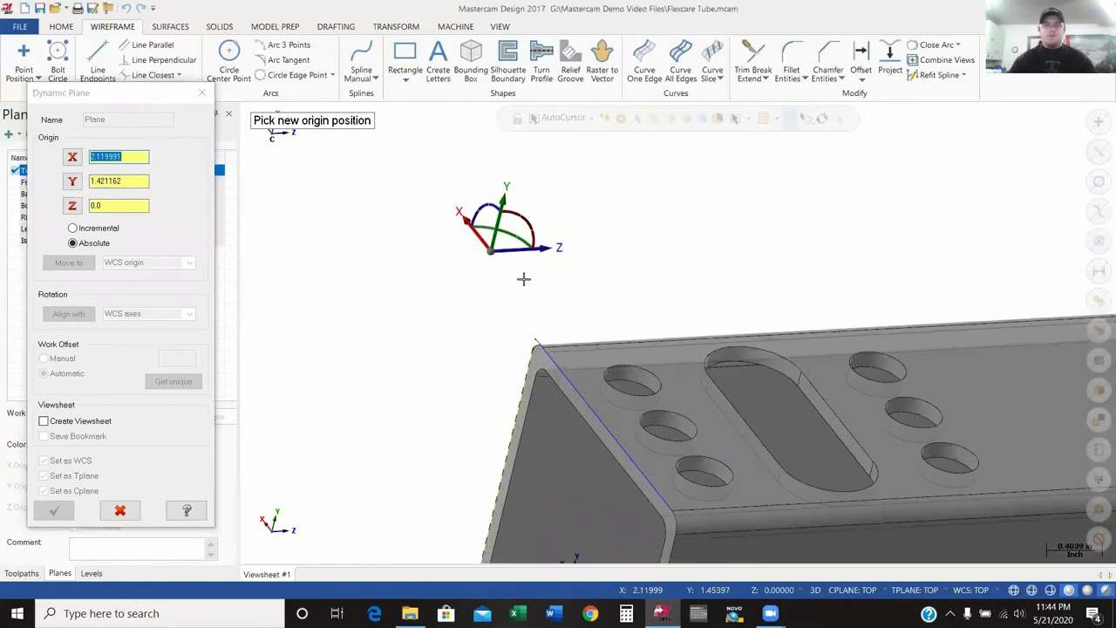
pyautogui.scroll(3, 523, 279)
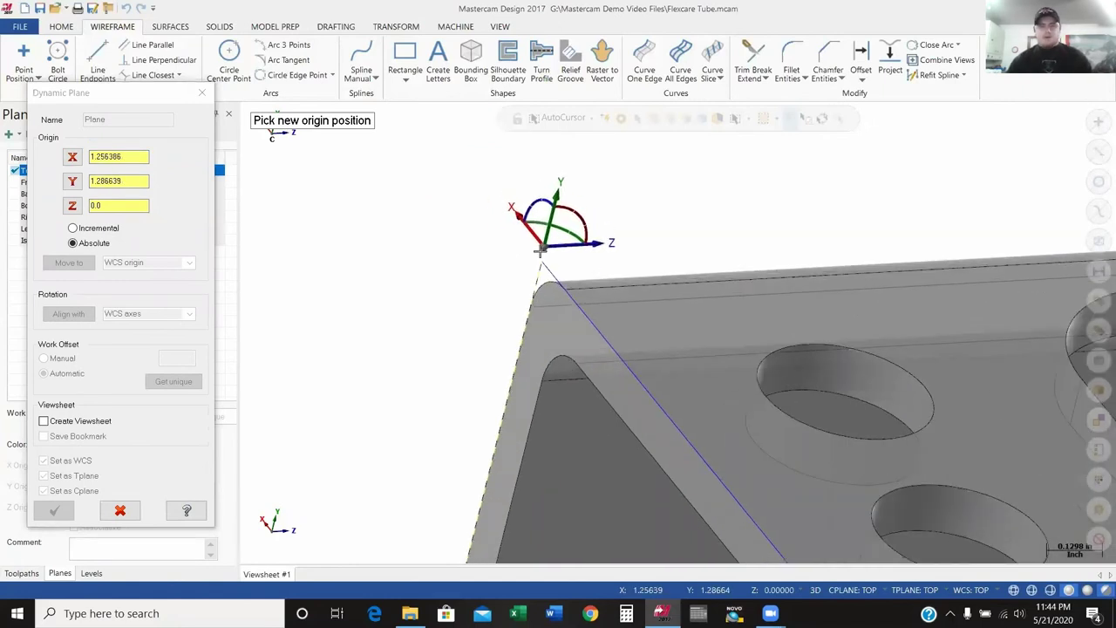
pyautogui.click(541, 261)
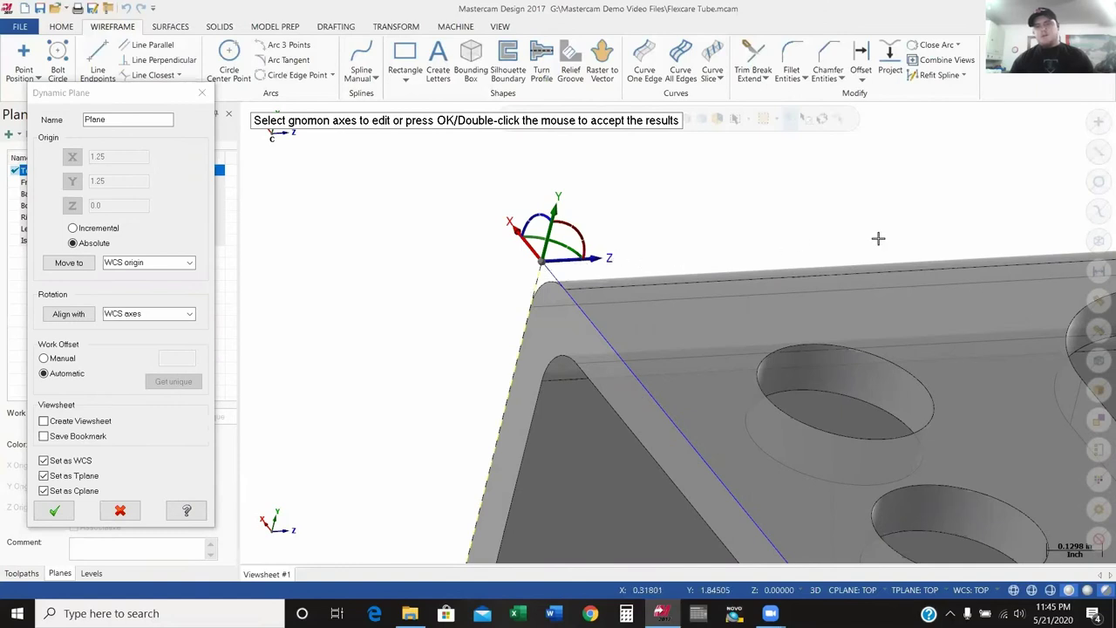
# - Rotate the new plane's gnomon -90 degrees about its X axis so Z points up out of the slotted side
pyautogui.scroll(2, 610, 262)
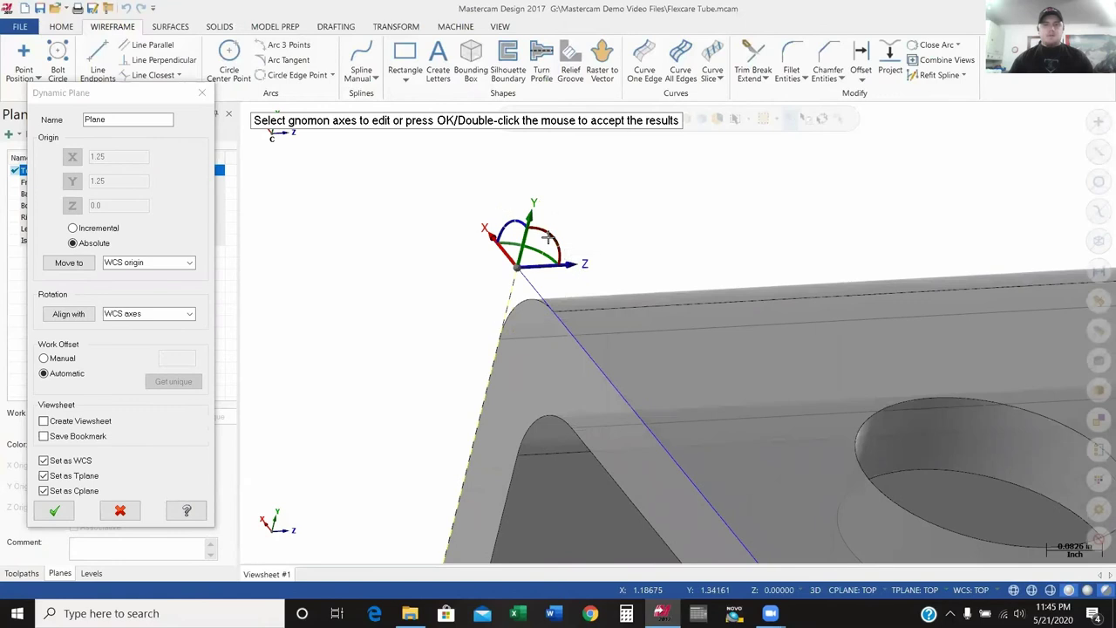
pyautogui.click(550, 236)
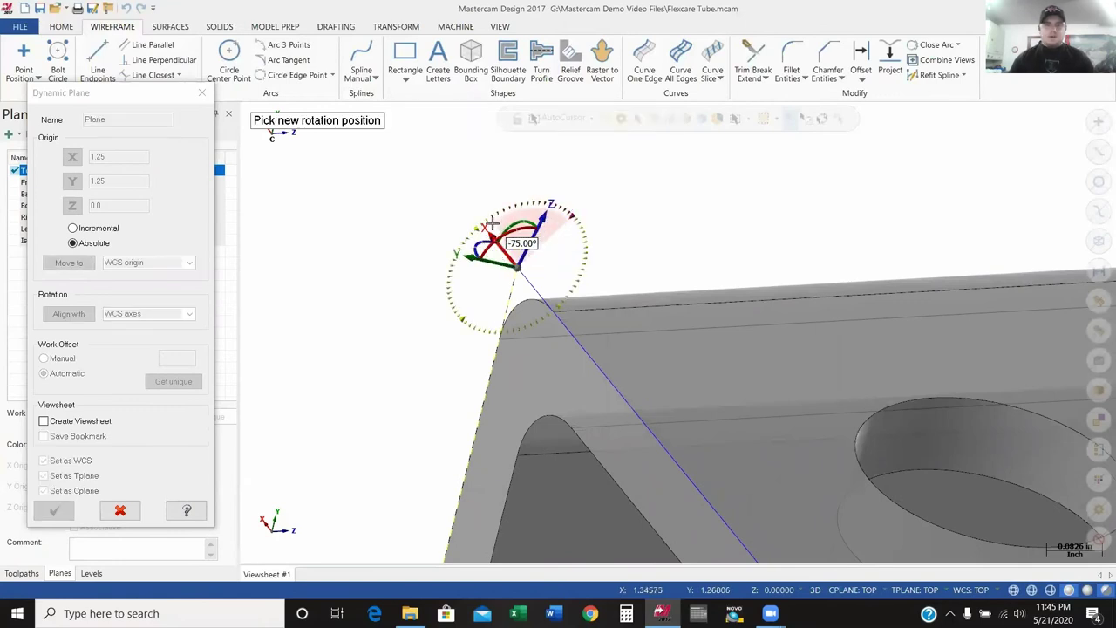
pyautogui.write('-90')
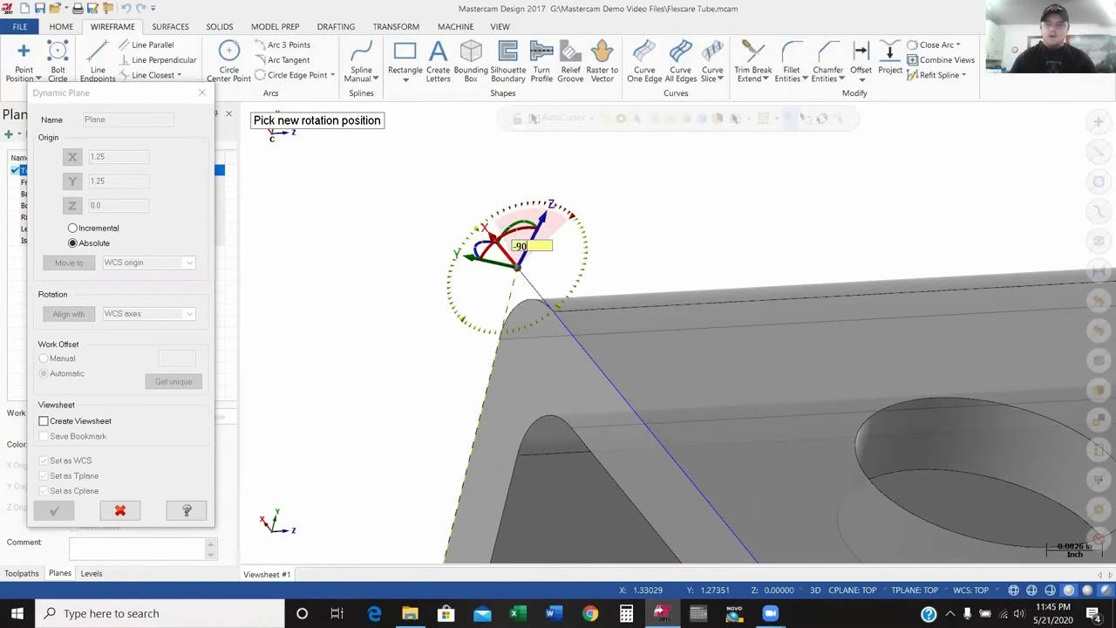
pyautogui.press('Return')
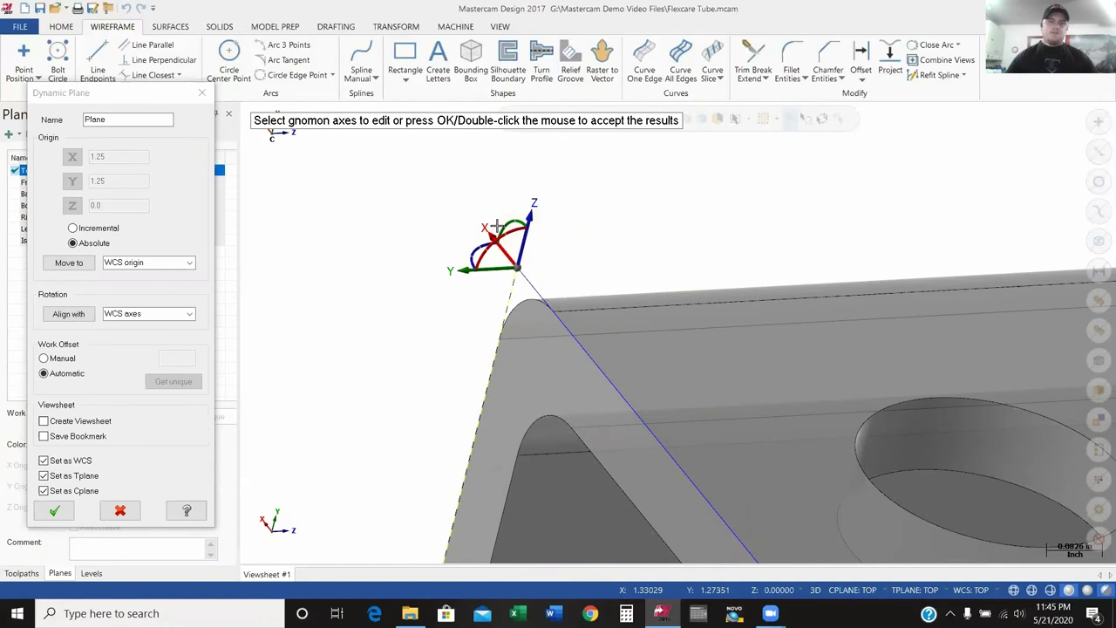
# - Rotate the gnomon -90 degrees about its Z axis so X runs along the tube's length
pyautogui.press('Right')
pyautogui.press('Down')
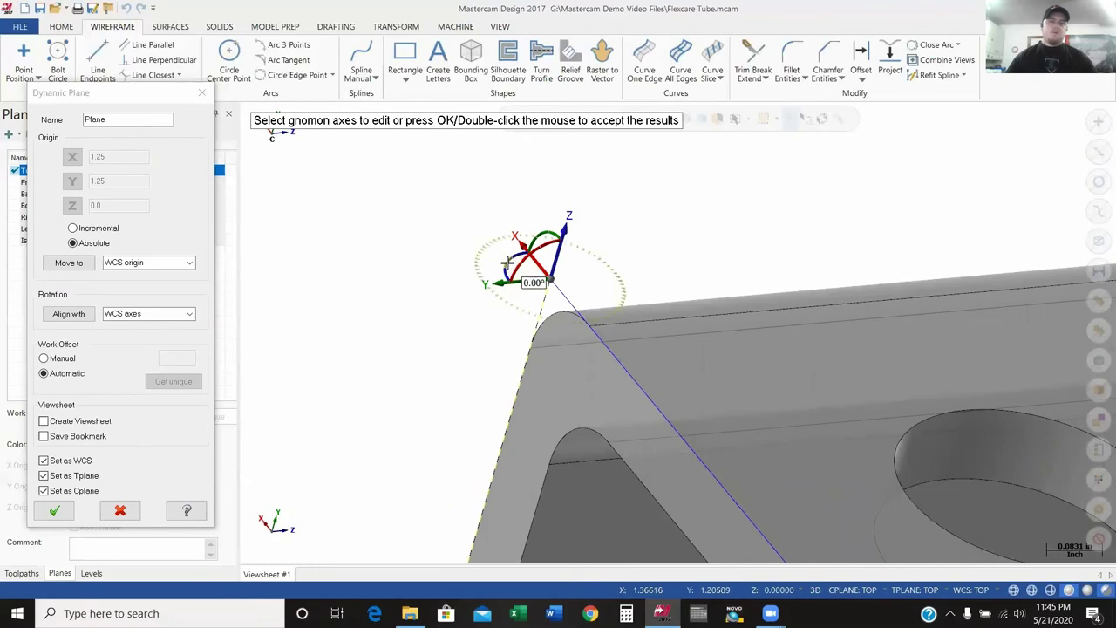
pyautogui.scroll(2, 504, 259)
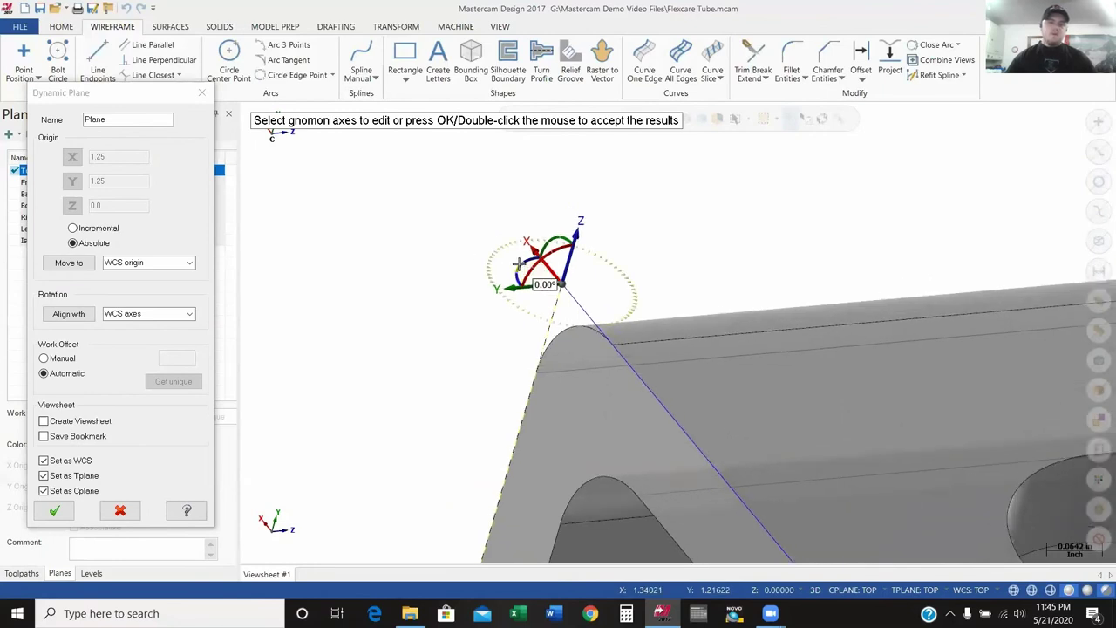
pyautogui.click(518, 260)
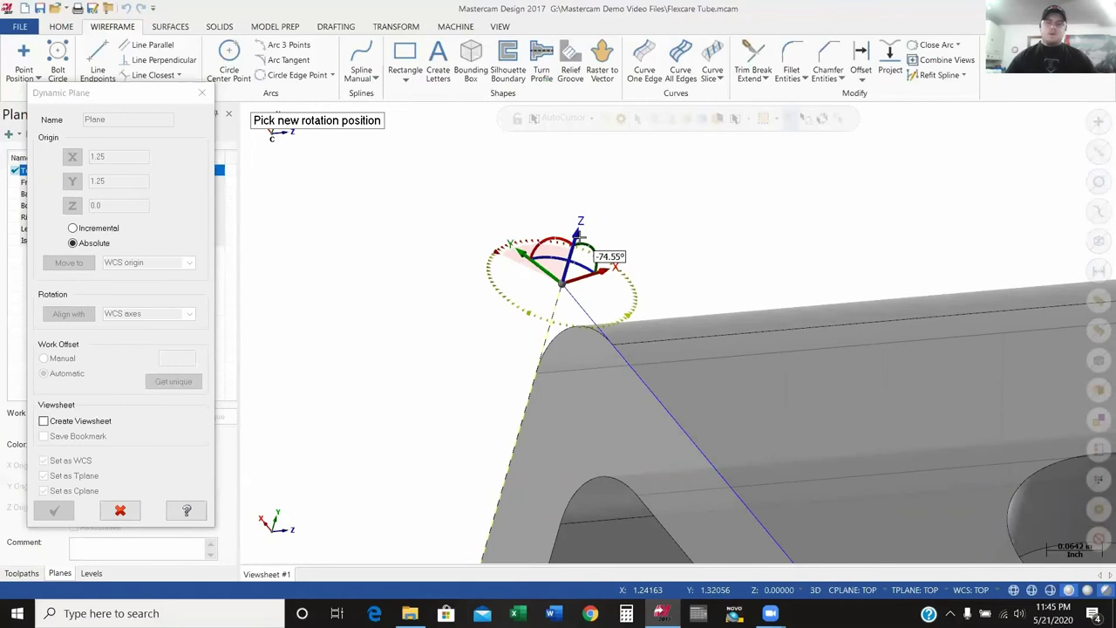
pyautogui.write('-90')
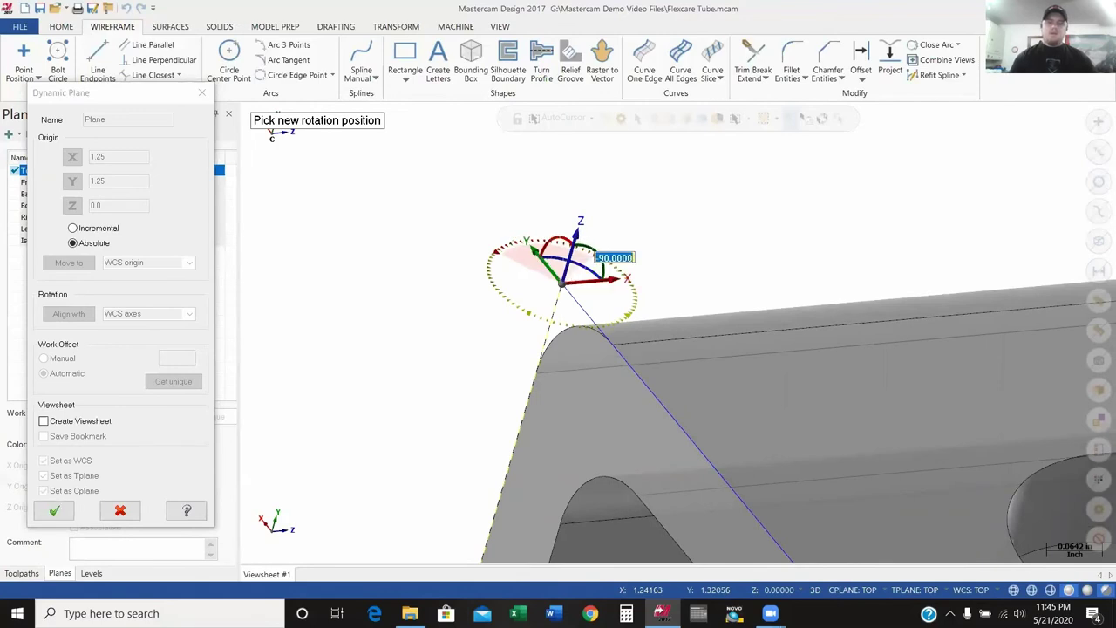
pyautogui.press('Return')
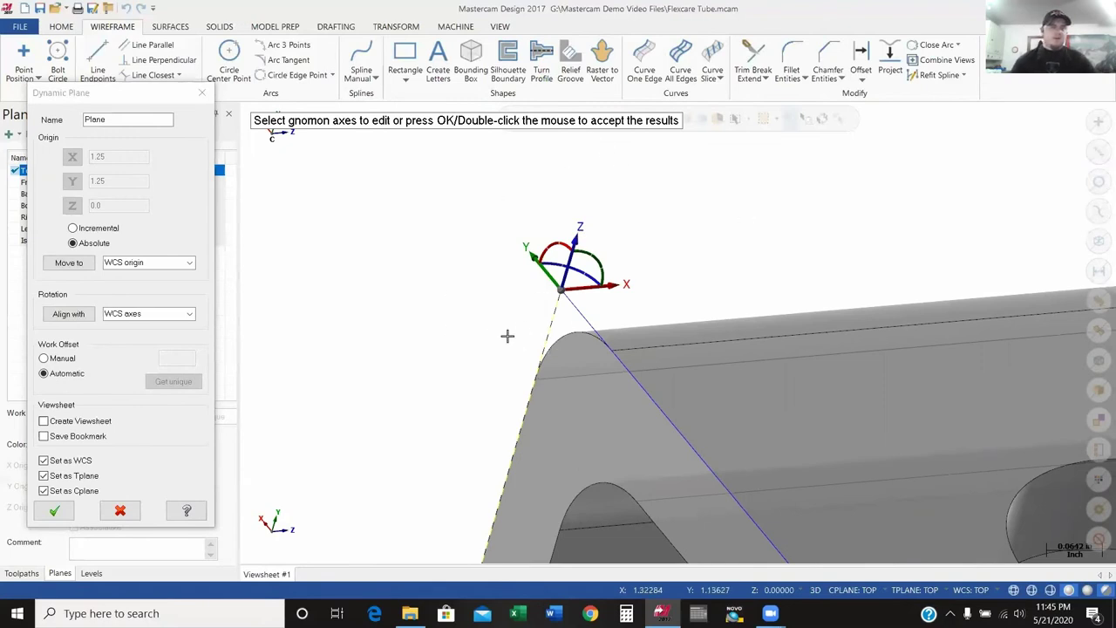
# - Name the new plane OP 1 TOP
pyautogui.click(102, 100)
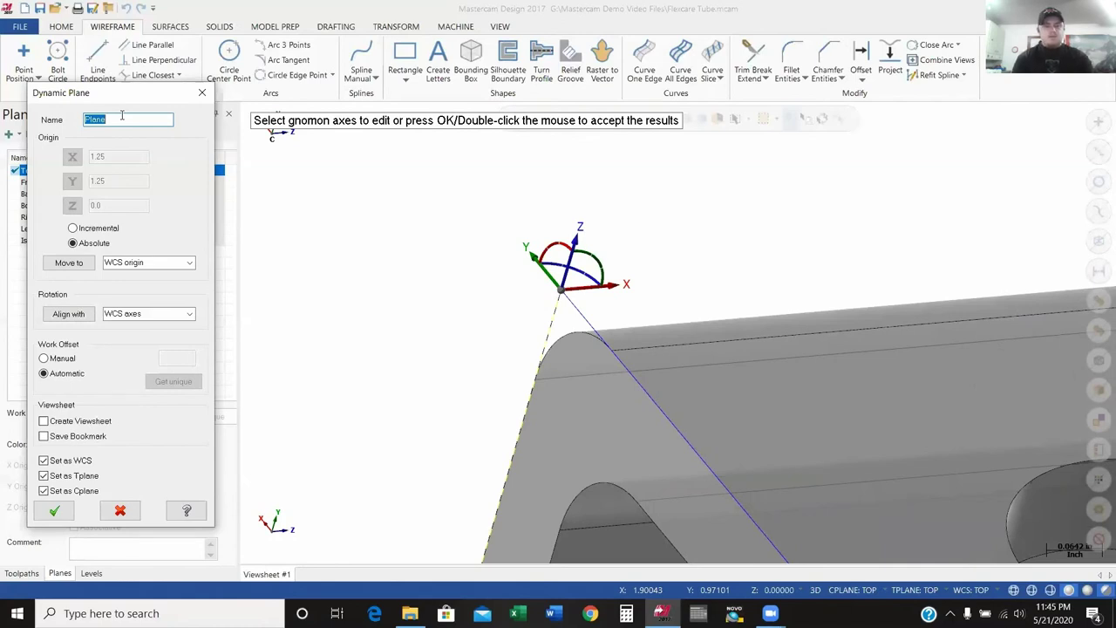
pyautogui.write('op')
pyautogui.press('BackSpace')
pyautogui.press('BackSpace')
pyautogui.write('OP 1')
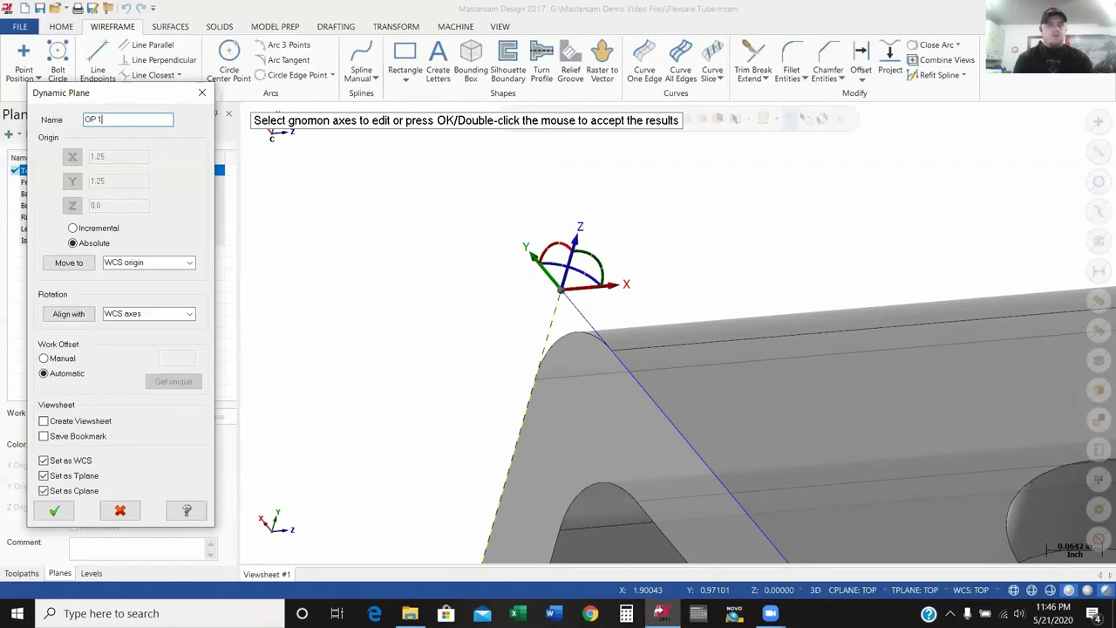
pyautogui.write(' TOP')
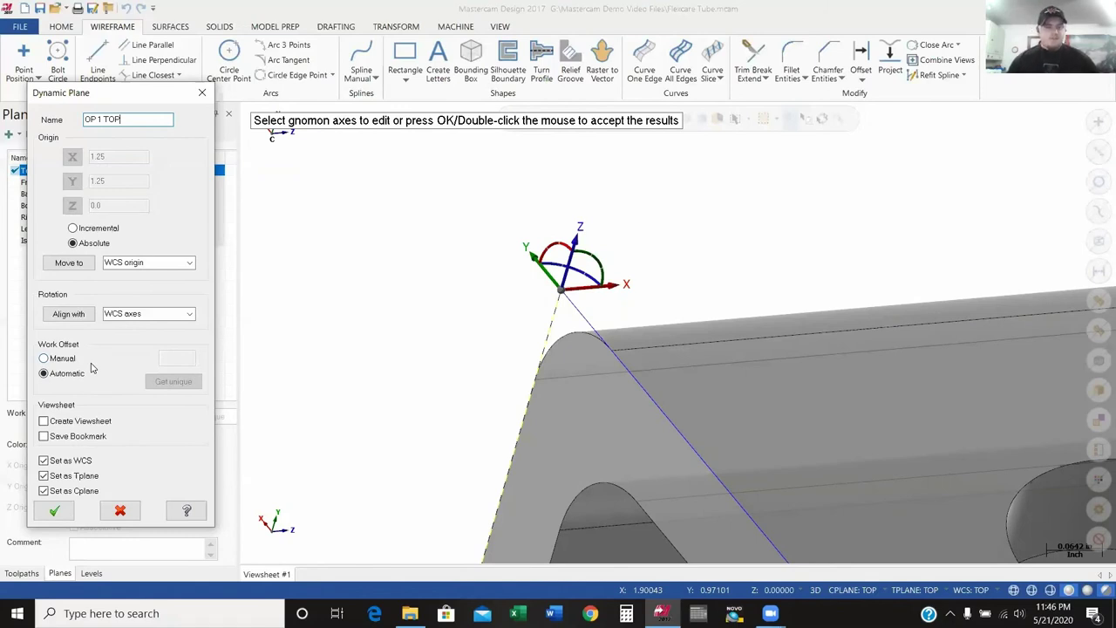
# - Give the plane a manual work offset of 0 and accept it as WCS, Tplane and Cplane
pyautogui.click(44, 358)
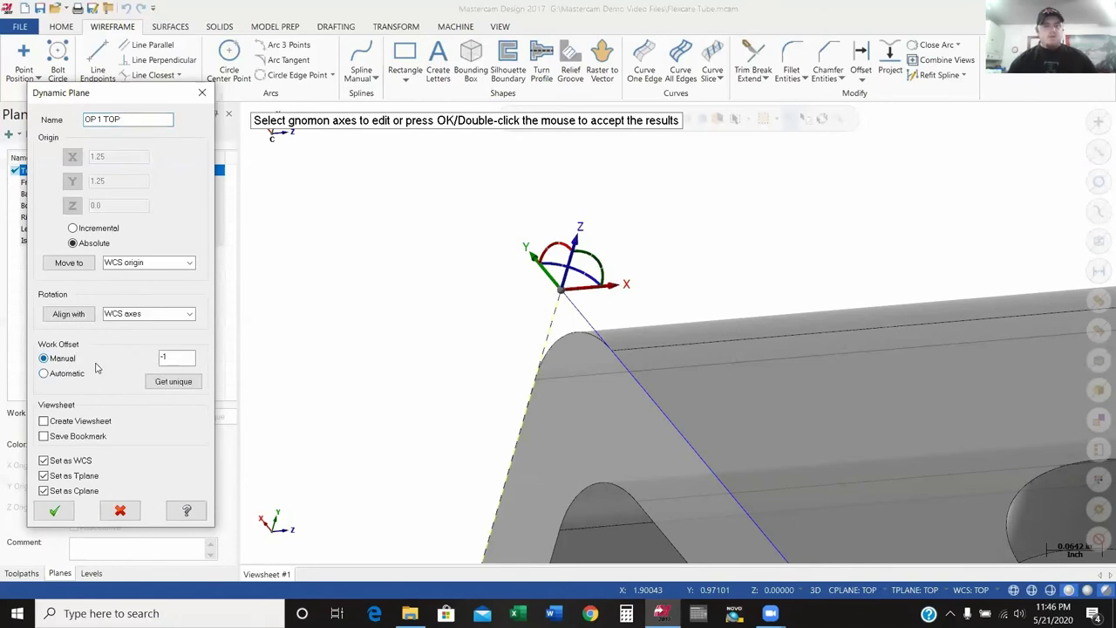
pyautogui.doubleClick(162, 357)
pyautogui.write('0')
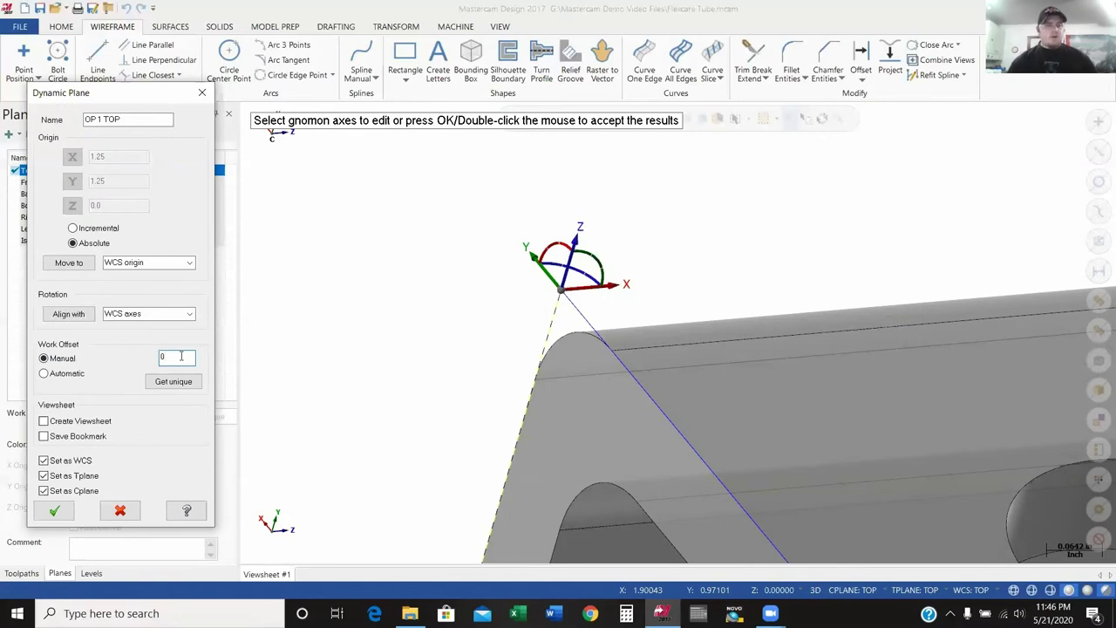
pyautogui.click(52, 510)
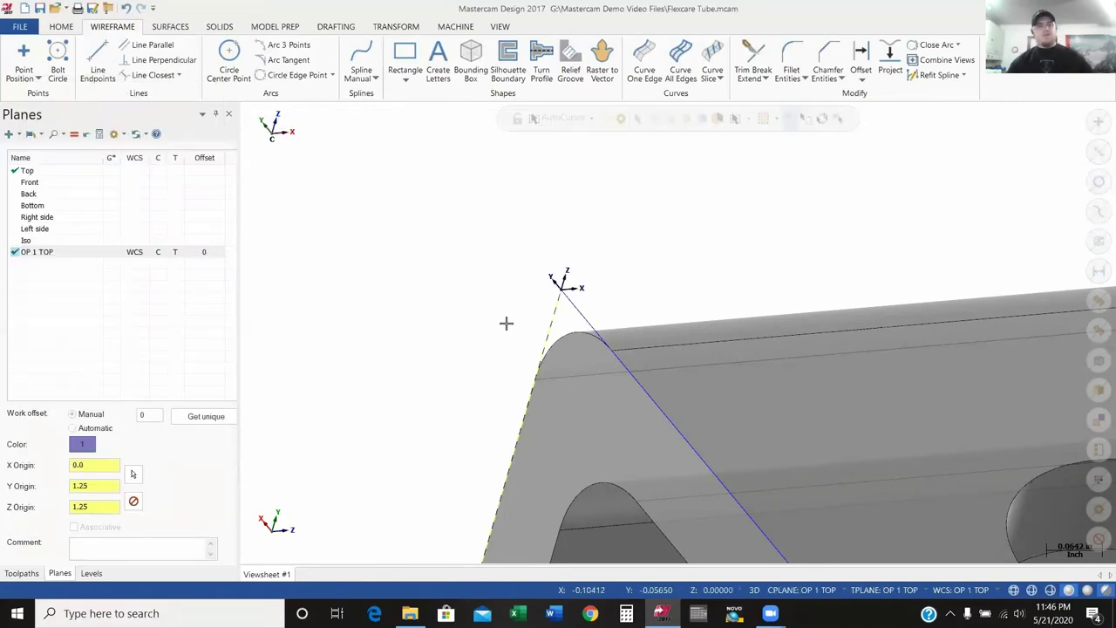
# - Remove the two blue reference lines from the tube's end face
pyautogui.hotkey('alt', 'Down')
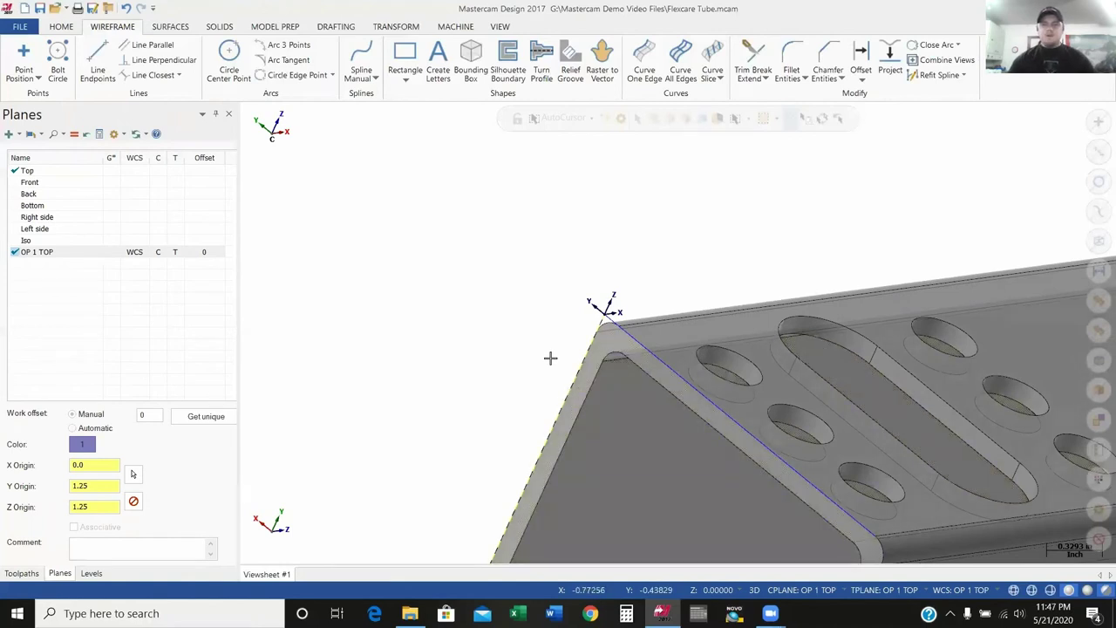
pyautogui.click(605, 321)
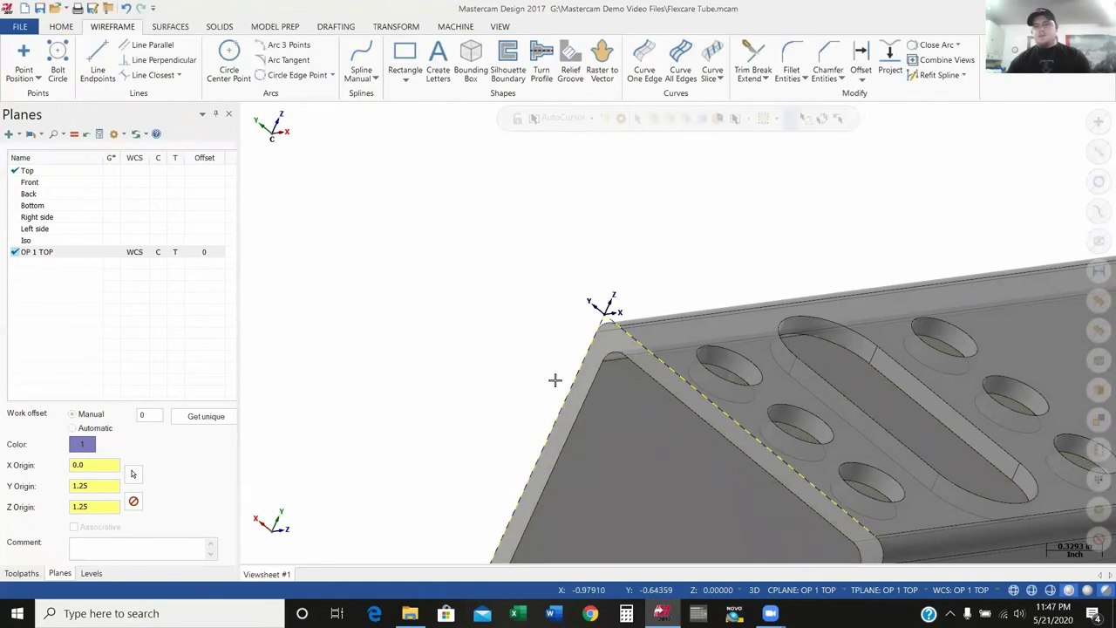
pyautogui.press('Escape')
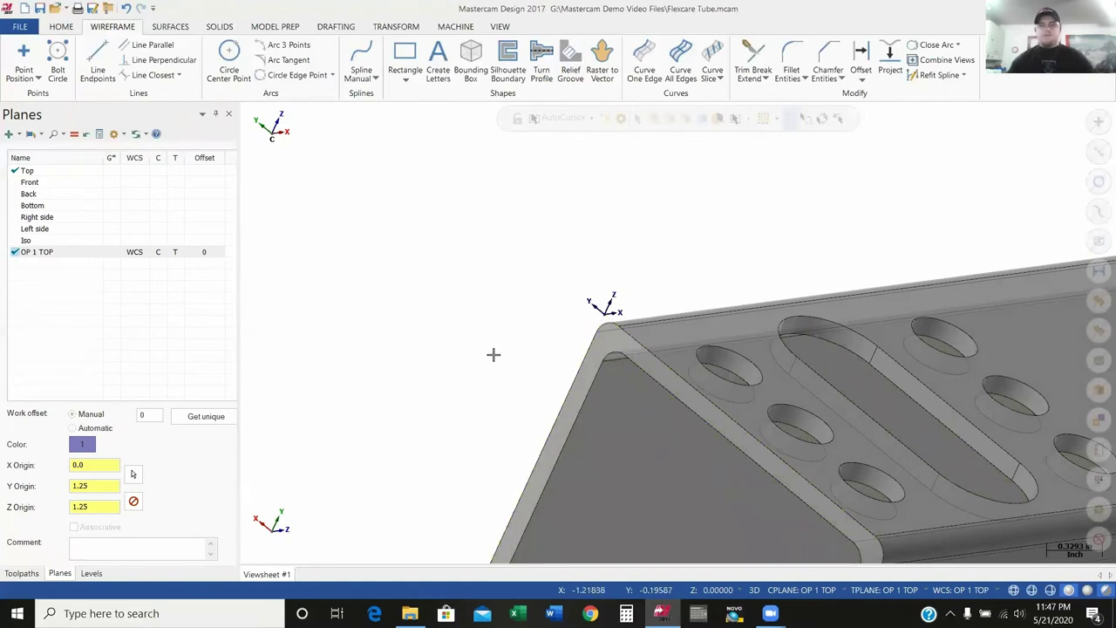
pyautogui.scroll(-3, 488, 358)
pyautogui.scroll(-3, 479, 371)
pyautogui.moveTo(479, 371); pyautogui.dragTo(203, 503, button='middle')
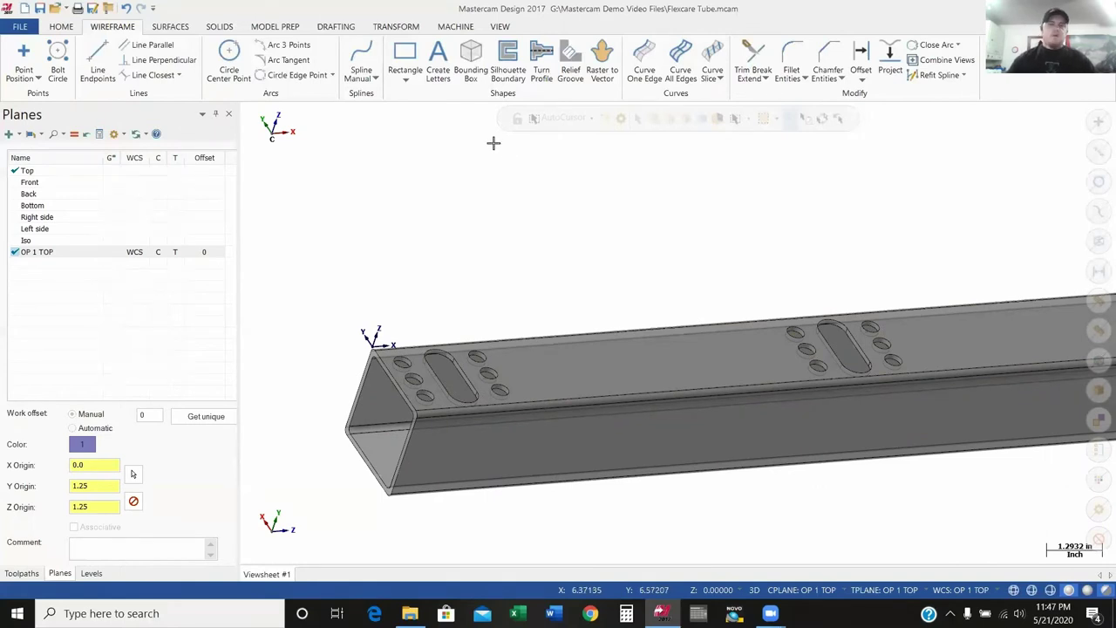
# - Add a mill machine group using the HAAS 3 AXIS MILL_FASTECH definition and show it in the toolpath manager
pyautogui.click(456, 26)
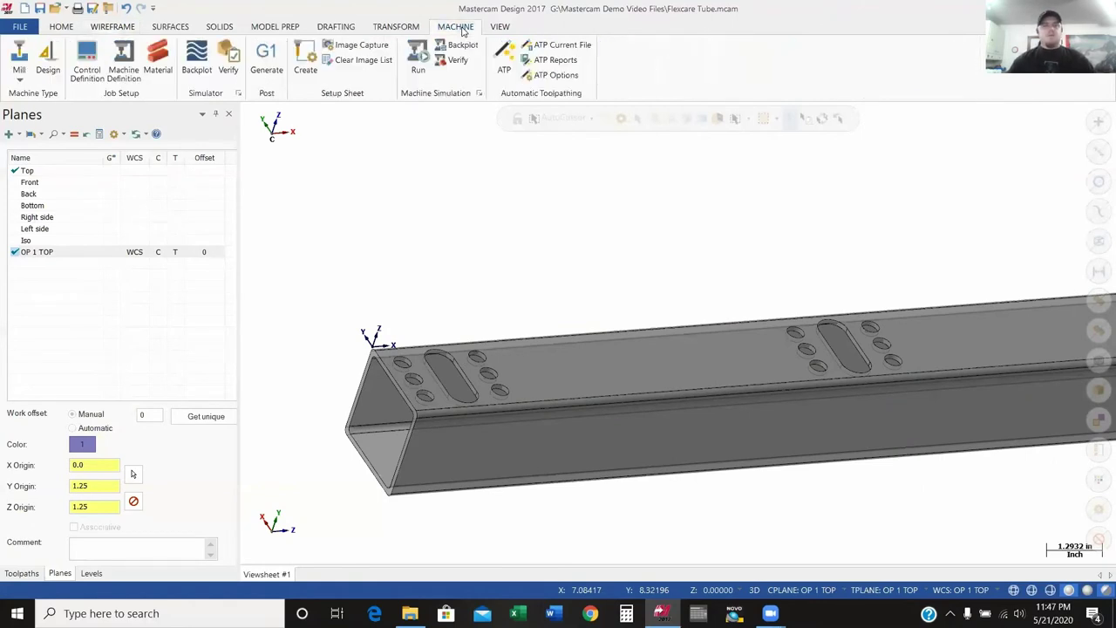
pyautogui.click(24, 81)
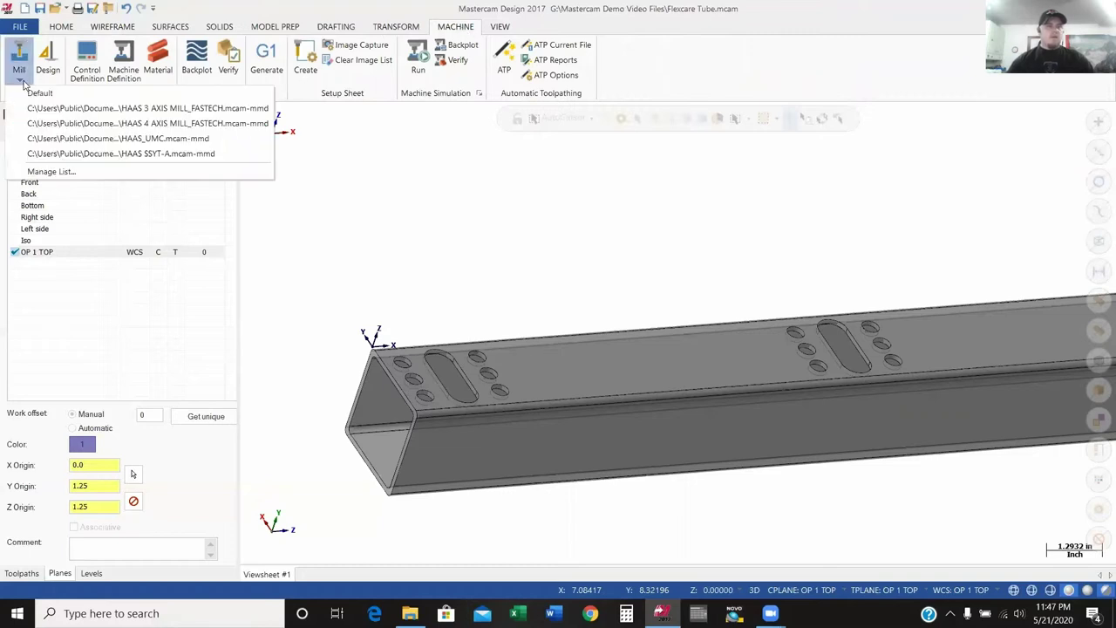
pyautogui.click(140, 108)
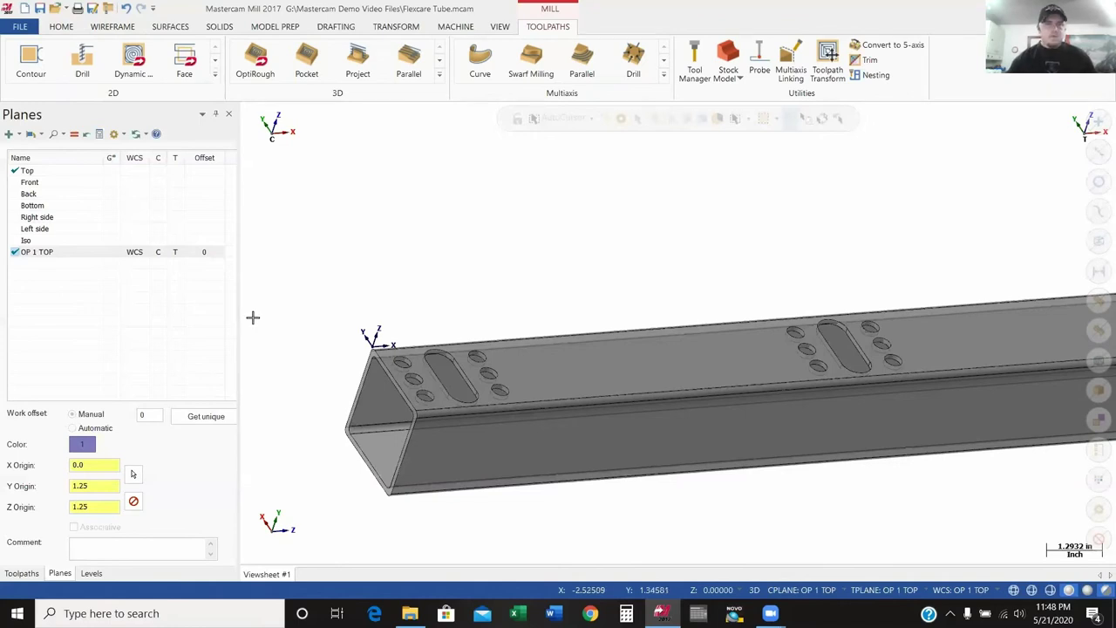
pyautogui.click(20, 573)
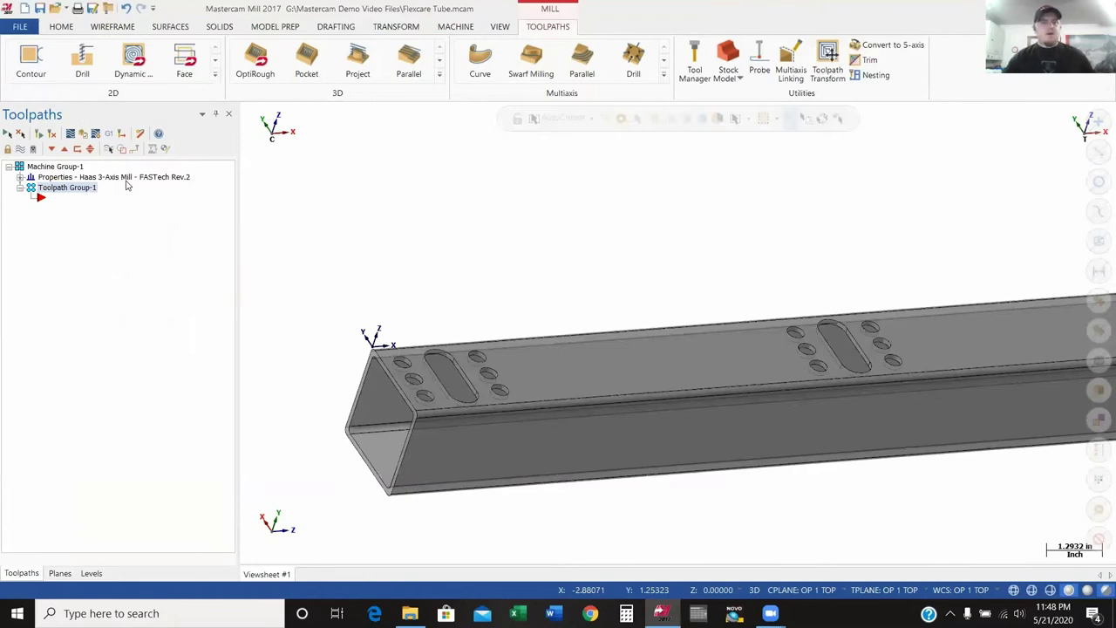
# - Expand the machine group's properties and inspect the slot and surrounding holes near the tube's origin end
pyautogui.click(19, 177)
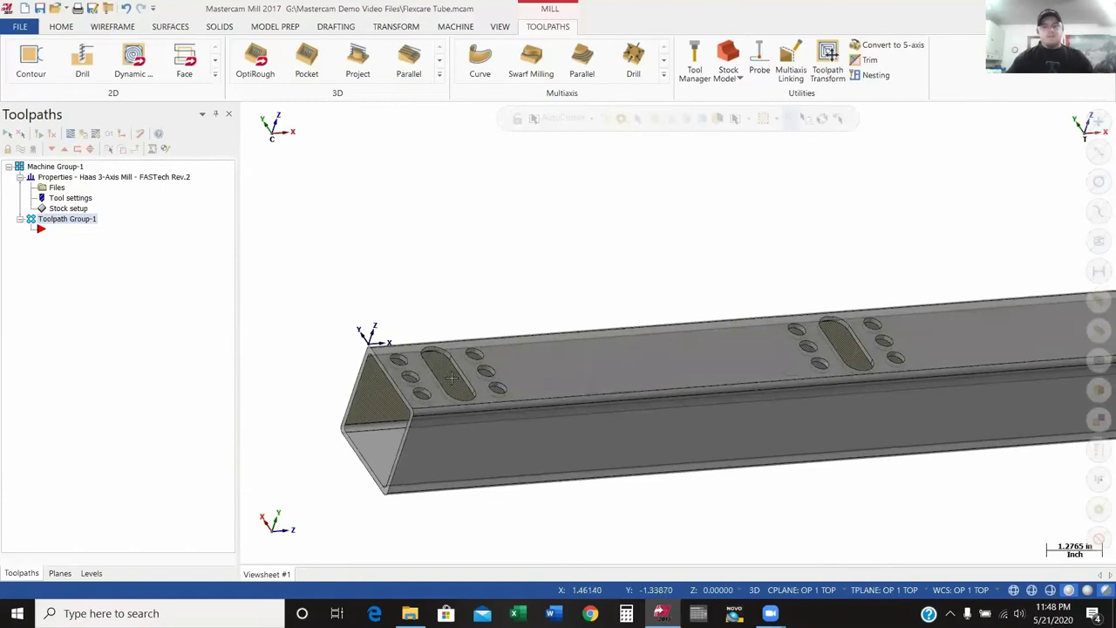
pyautogui.moveTo(367, 307); pyautogui.dragTo(447, 375, button='middle')
pyautogui.scroll(2, 446, 375)
pyautogui.scroll(5, 446, 375)
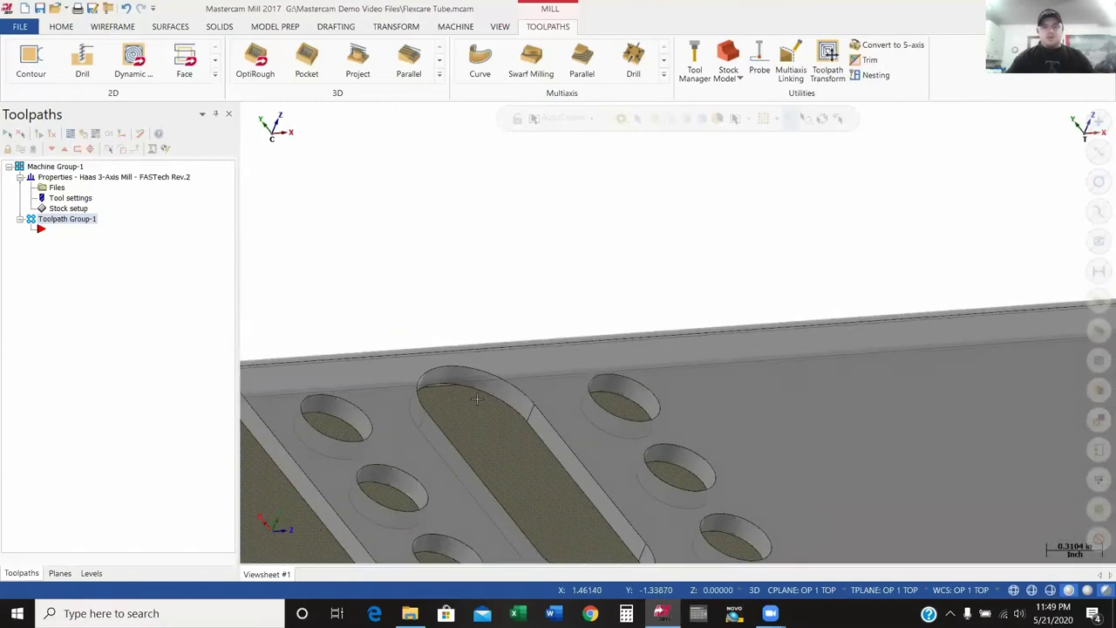
pyautogui.moveTo(507, 391); pyautogui.dragTo(511, 451, button='middle')
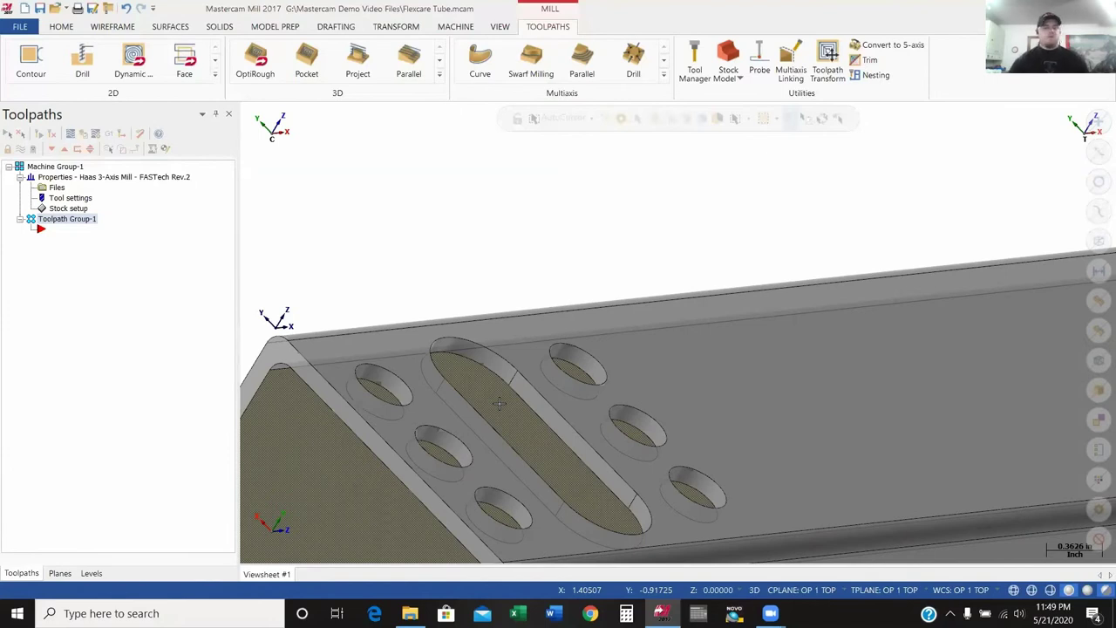
pyautogui.scroll(-6, 499, 403)
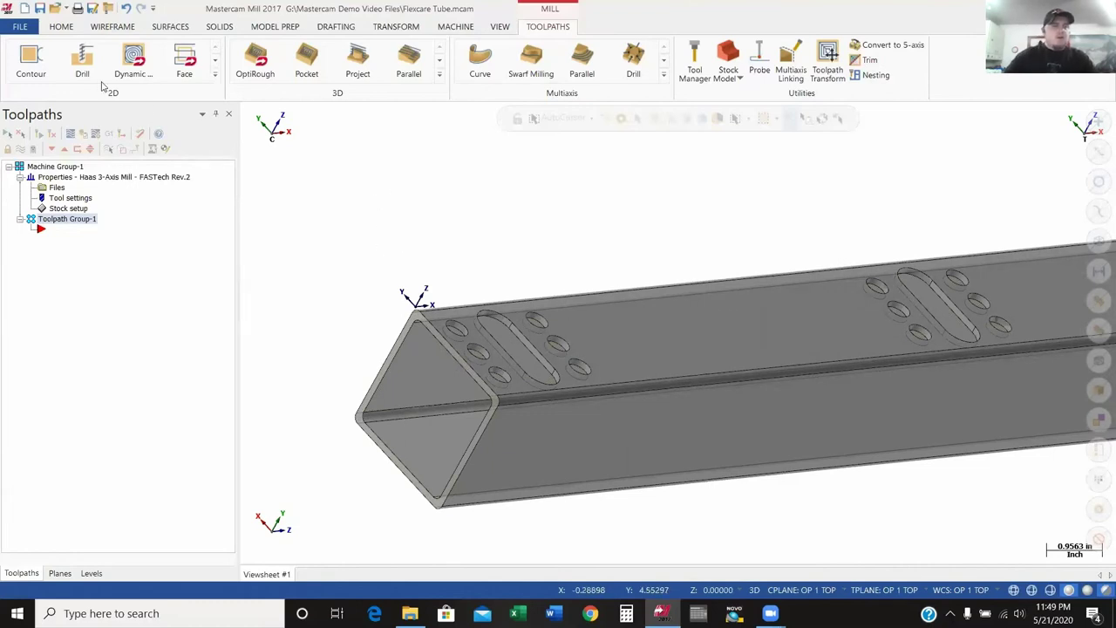
# - Start merging a file and browse to the Mastercam Demo Video Files folder on USB Drive (G:)
pyautogui.click(26, 27)
pyautogui.click(24, 147)
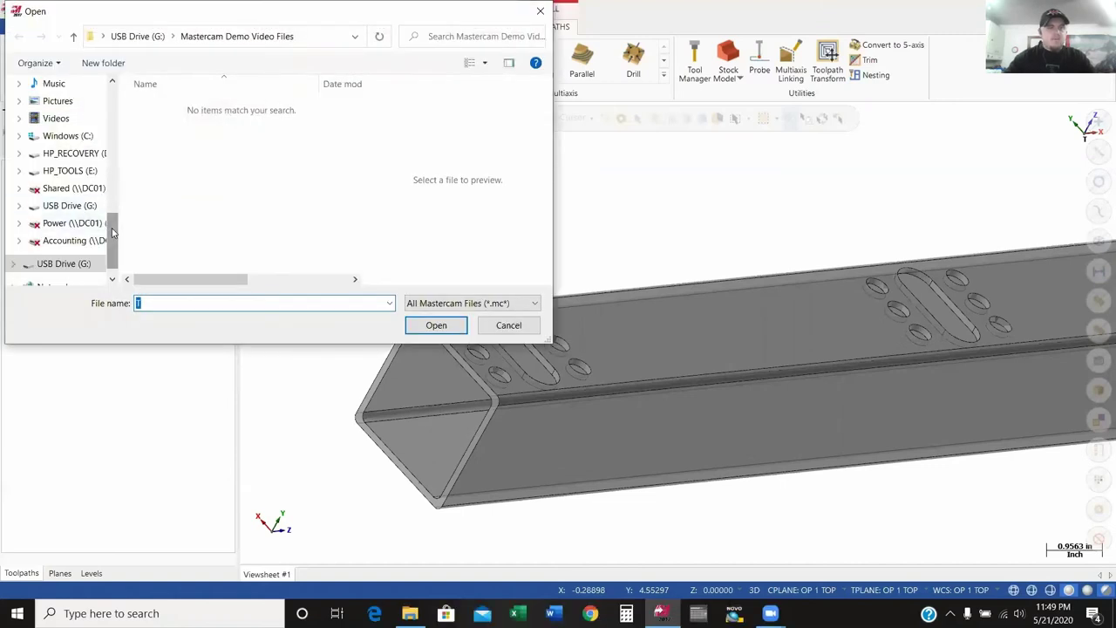
pyautogui.scroll(-1, 74, 231)
pyautogui.click(87, 248)
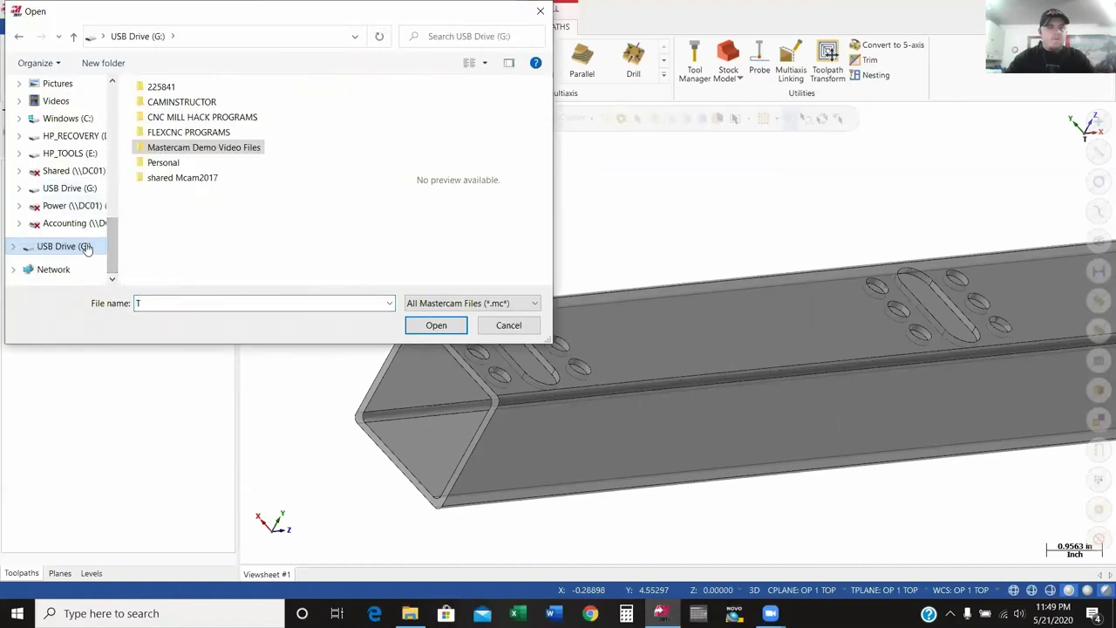
pyautogui.click(197, 149)
pyautogui.doubleClick(197, 149)
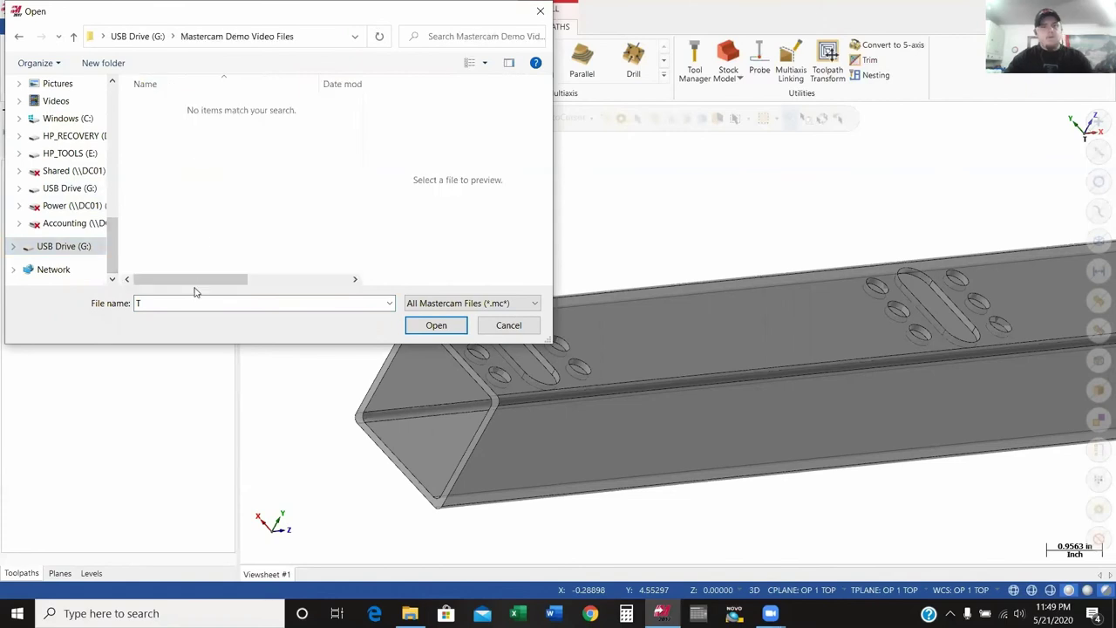
# - List all file types and merge Flexcare Tube - Blank into the part at its default position and scale
pyautogui.doubleClick(189, 304)
pyautogui.press('BackSpace')
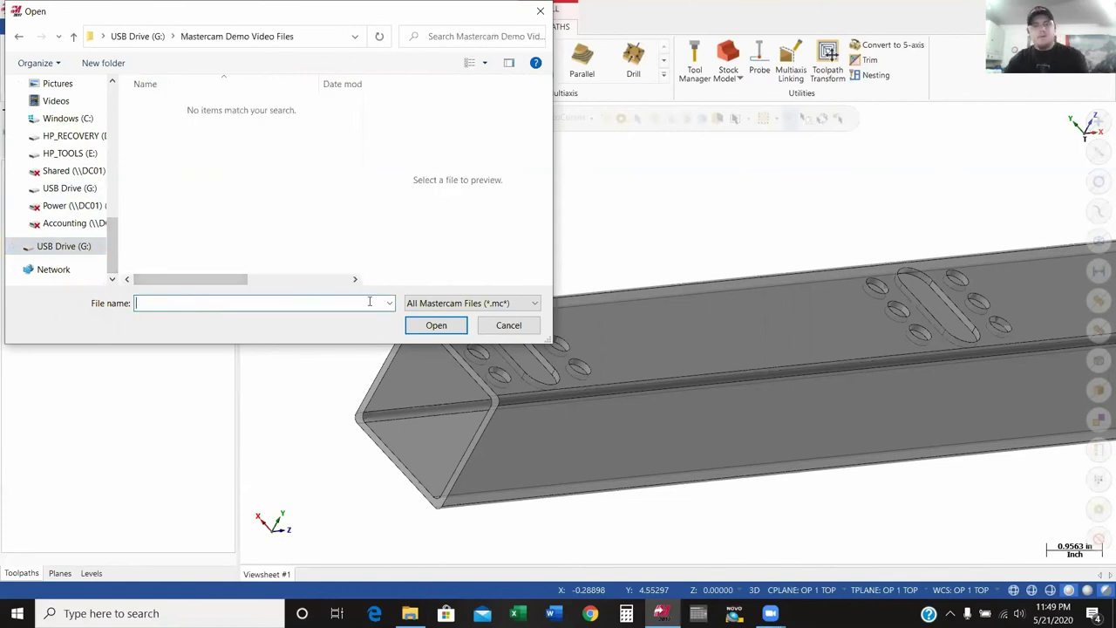
pyautogui.click(439, 302)
pyautogui.click(426, 585)
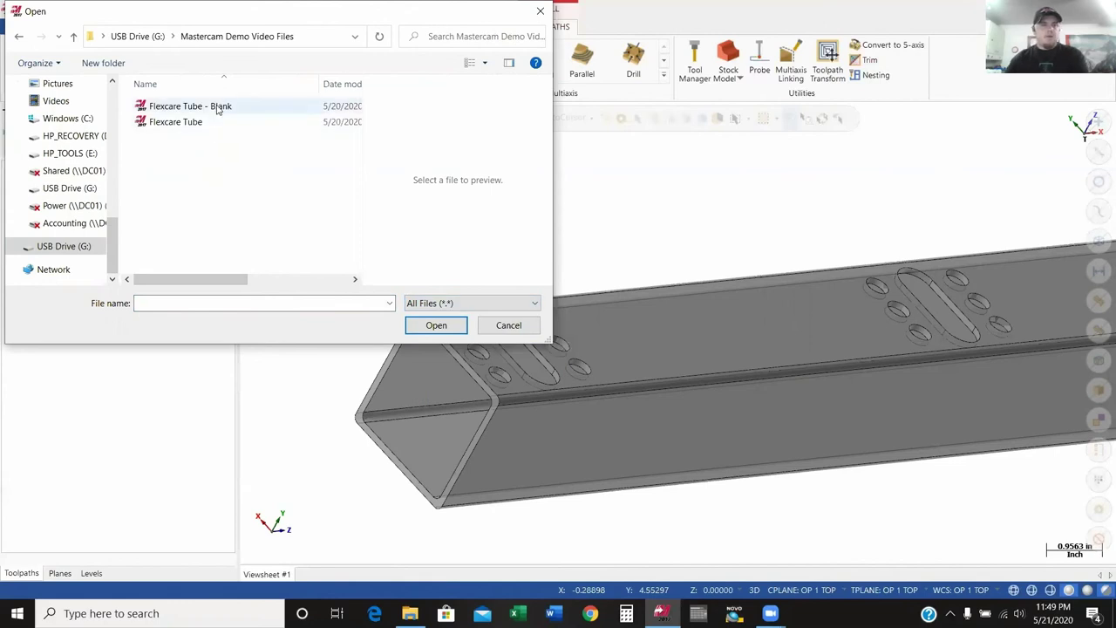
pyautogui.doubleClick(217, 109)
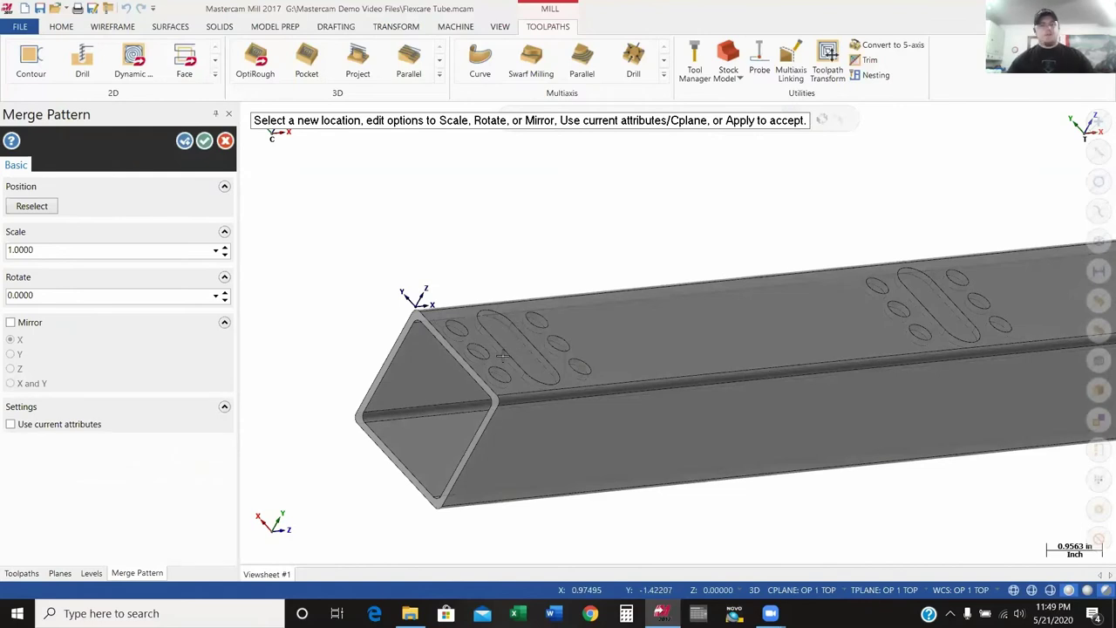
pyautogui.click(204, 142)
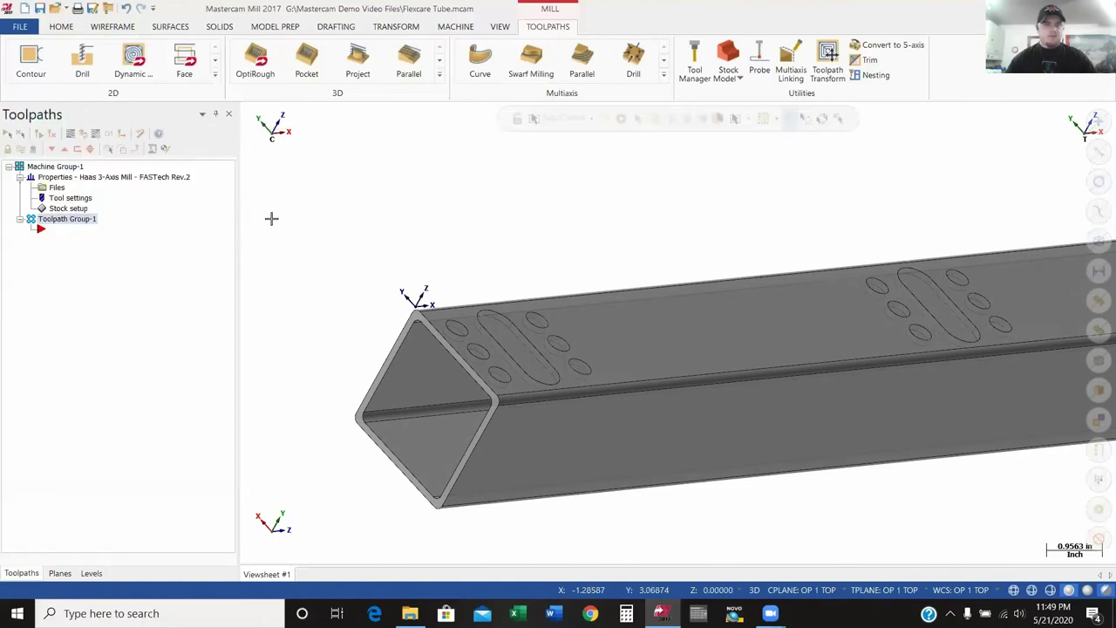
# - Name the machine group FLEXCARE TUBE in its properties
pyautogui.scroll(-2, 300, 276)
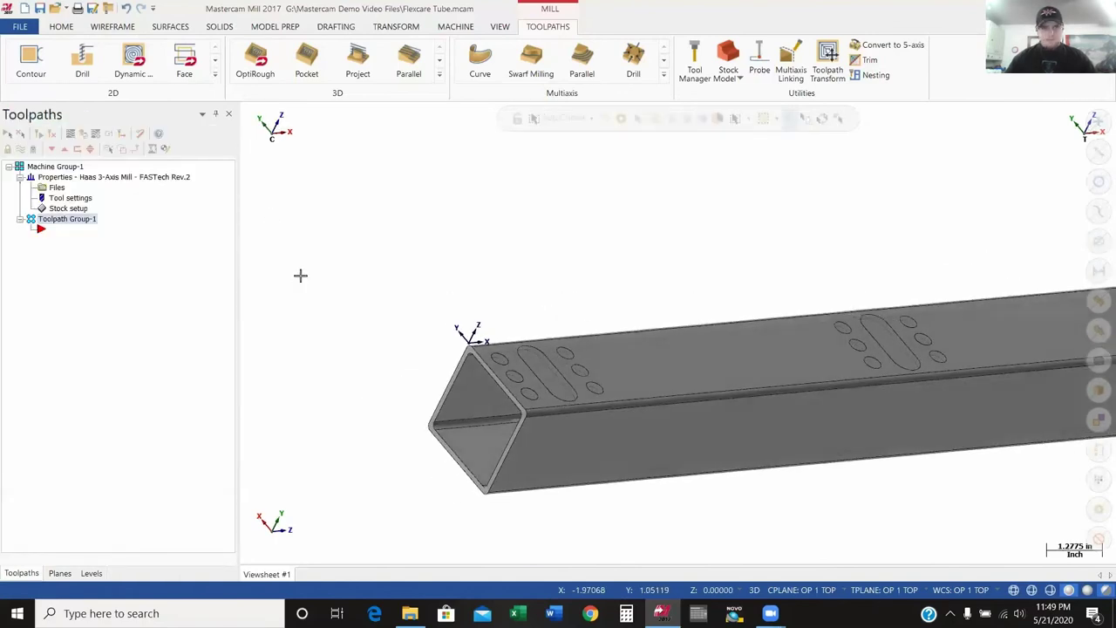
pyautogui.click(57, 188)
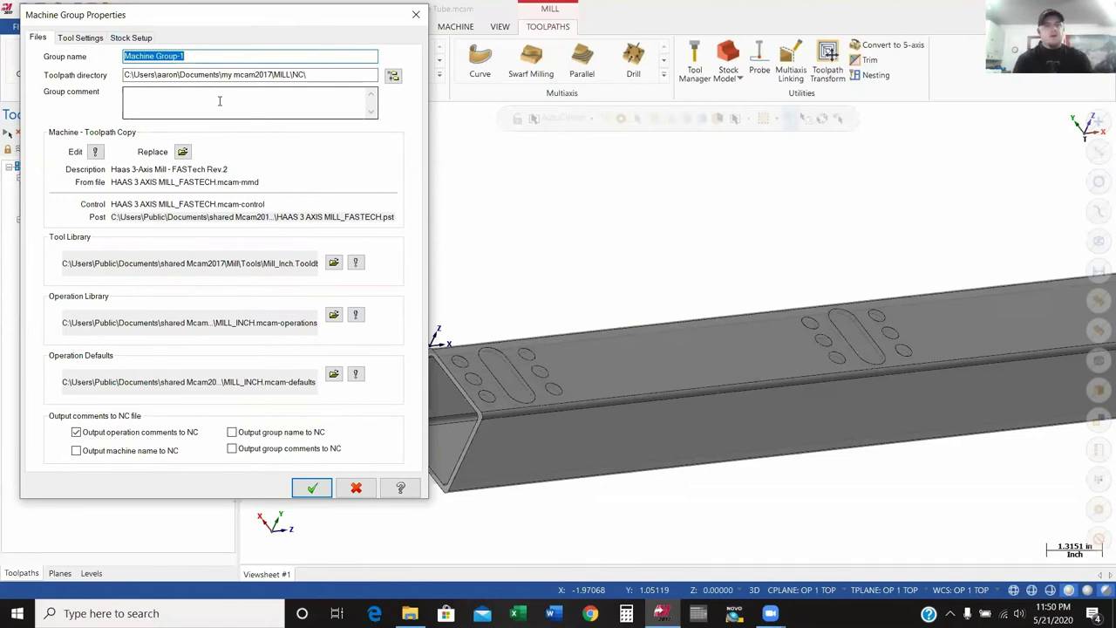
pyautogui.write('FLEXA')
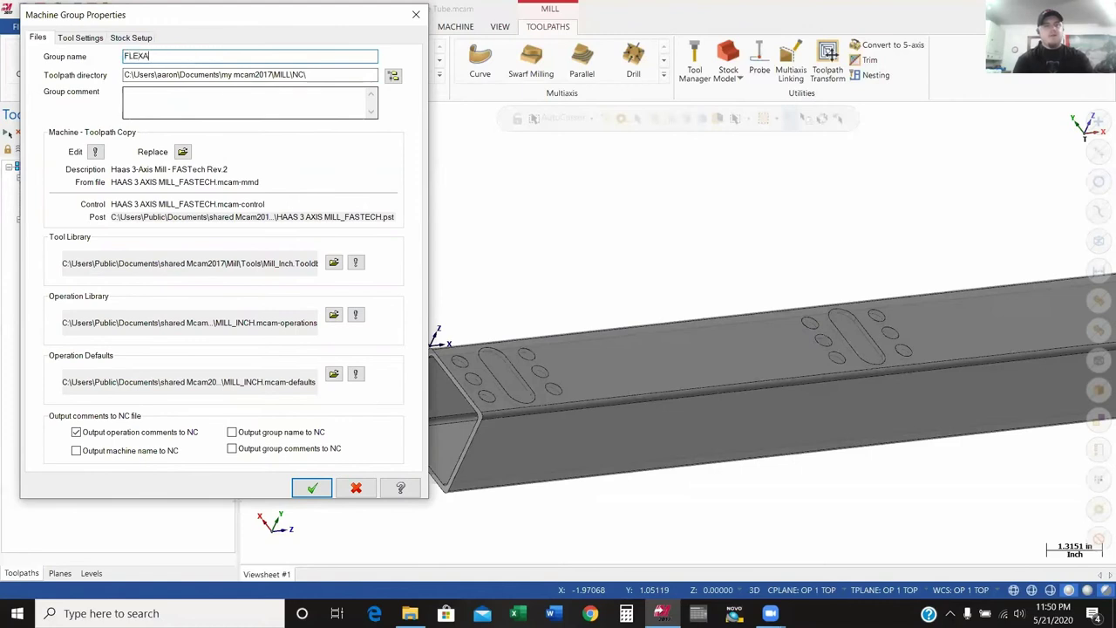
pyautogui.press('BackSpace')
pyautogui.write('CARE TUBE')
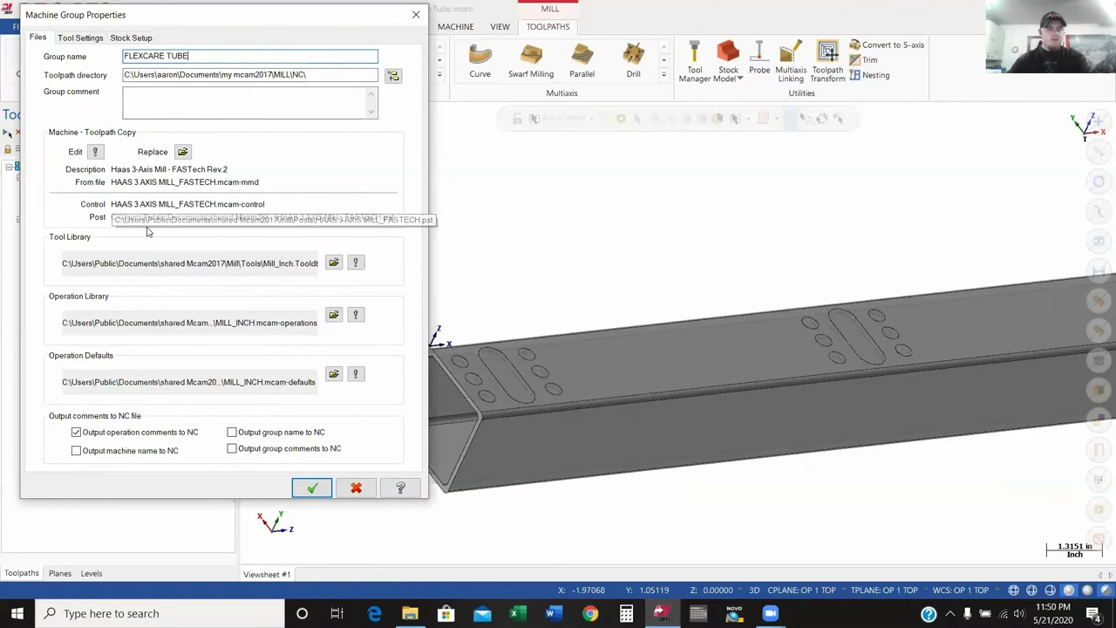
# - Set the program number to 1234 and enable the warning for duplicate tool numbers in the tool settings
pyautogui.click(90, 41)
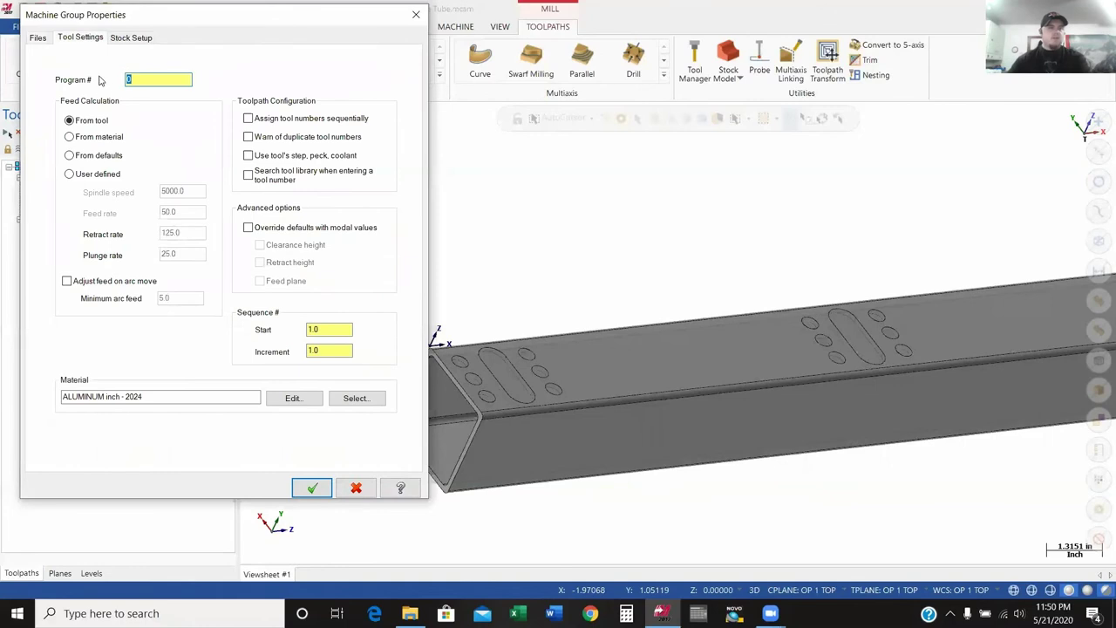
pyautogui.write('1234')
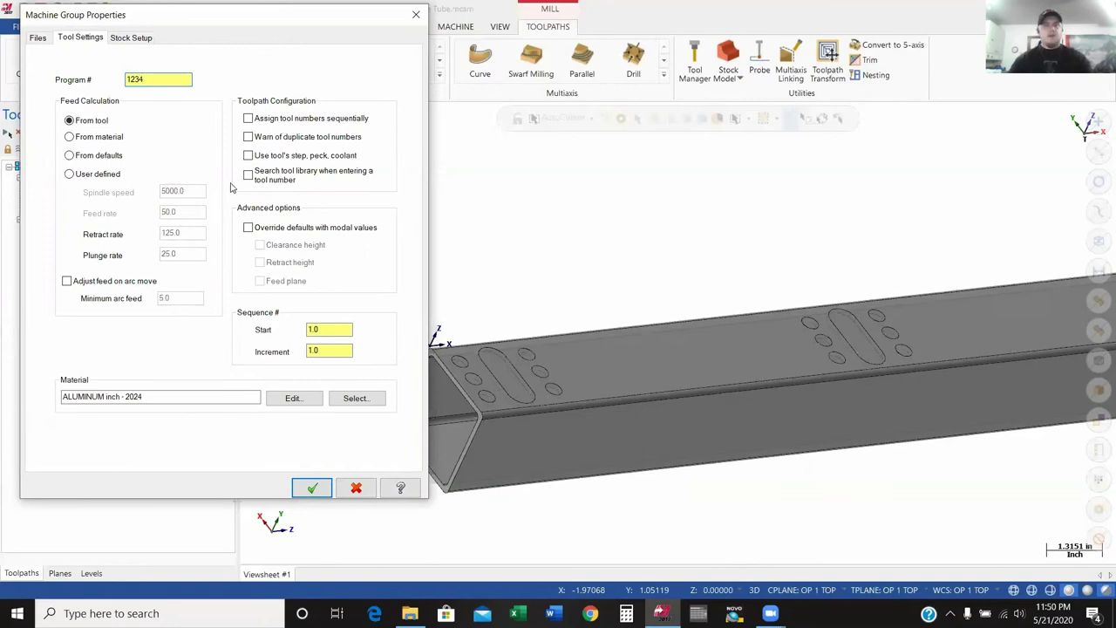
pyautogui.click(249, 139)
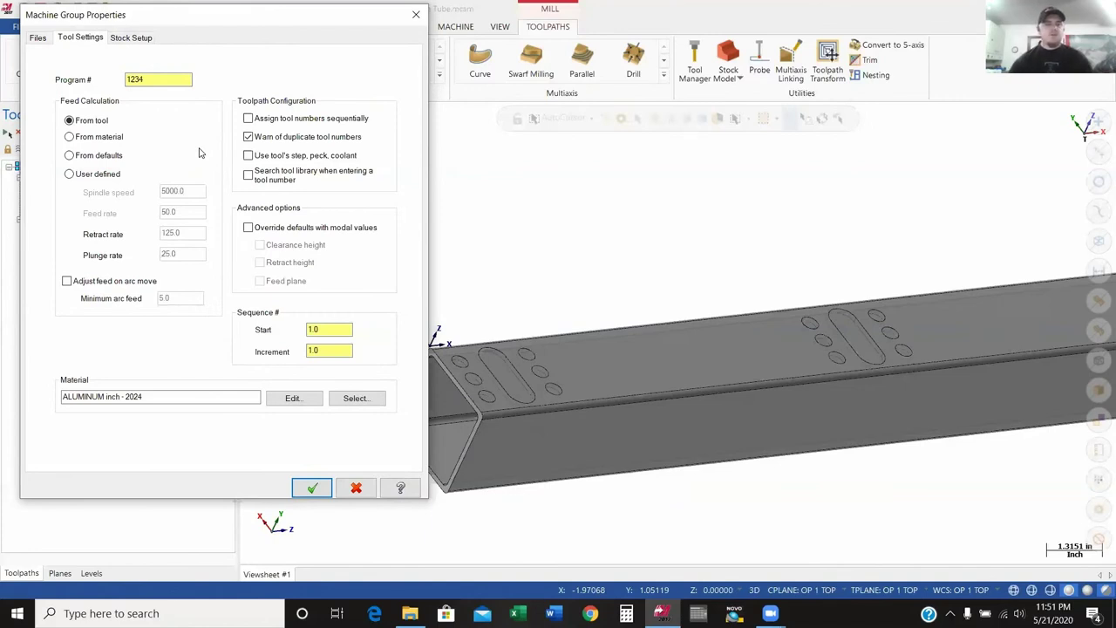
# - Define the stock shape as a solid using the merged blank tube and accept the machine group properties
pyautogui.click(138, 38)
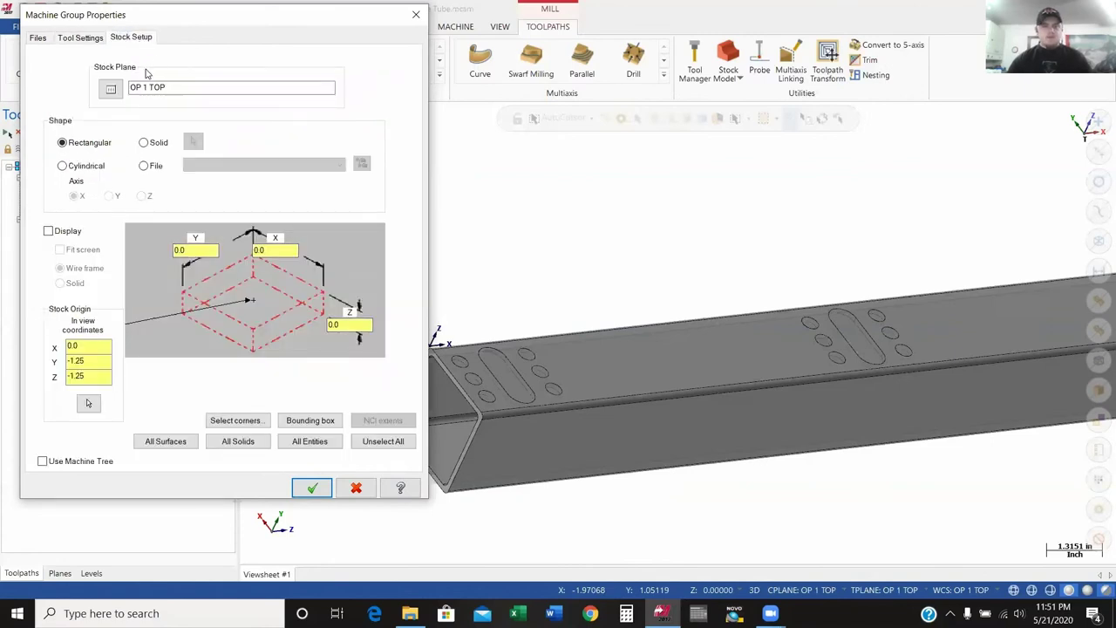
pyautogui.click(157, 143)
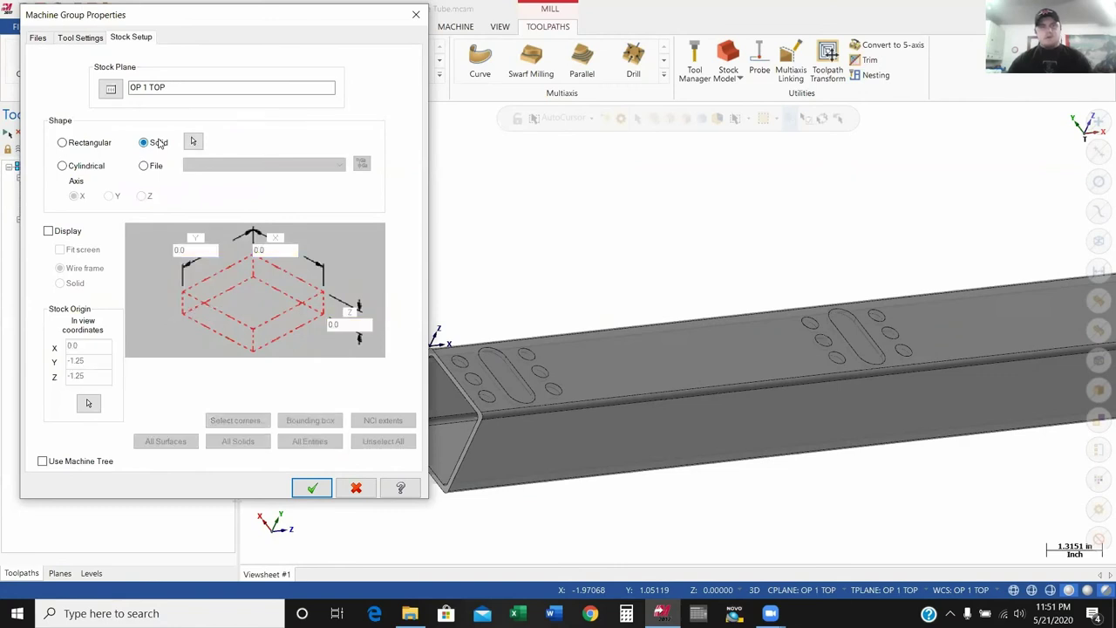
pyautogui.click(194, 142)
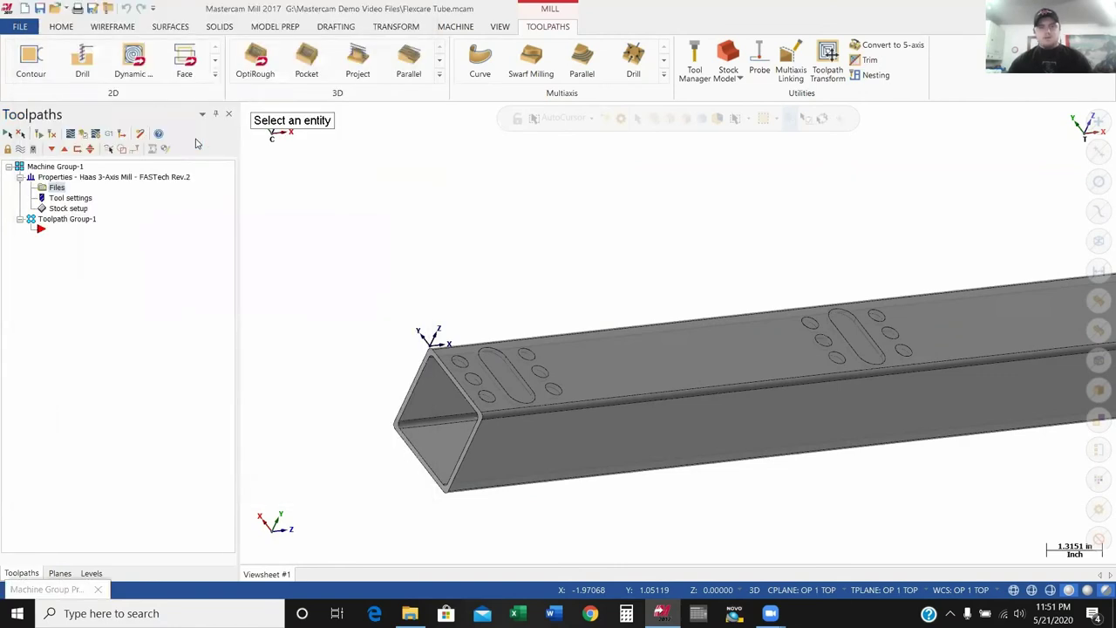
pyautogui.scroll(4, 456, 334)
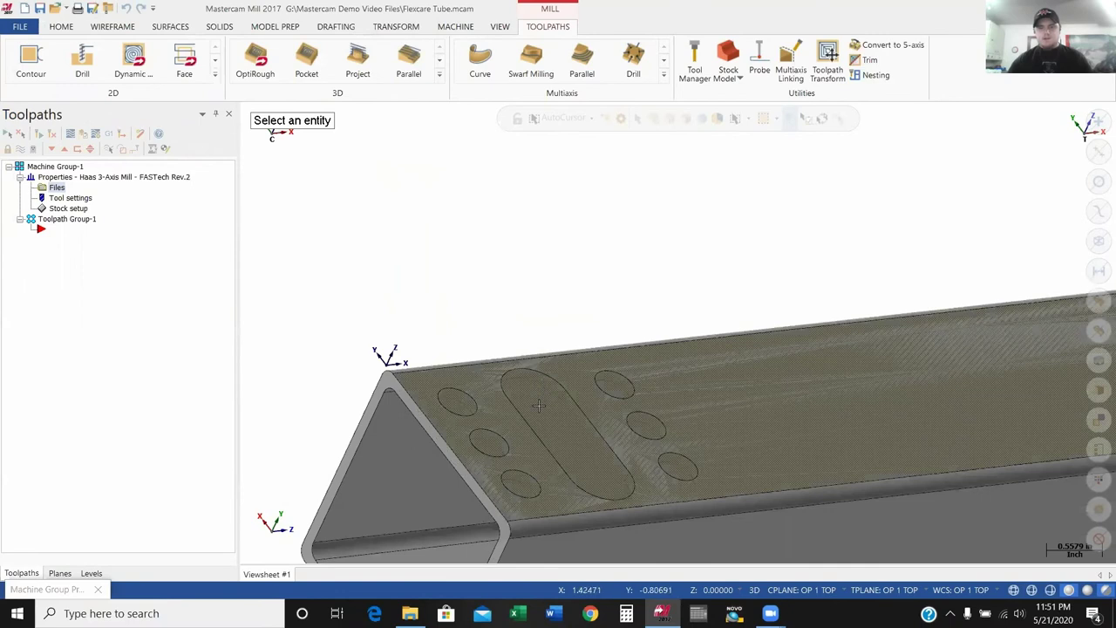
pyautogui.click(547, 402)
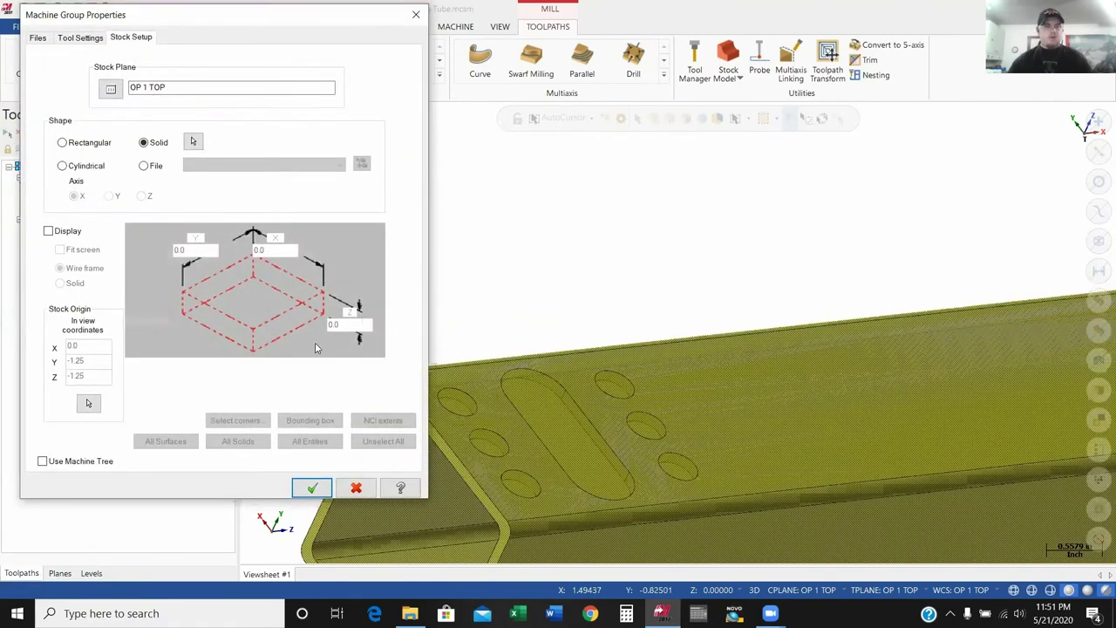
pyautogui.click(316, 488)
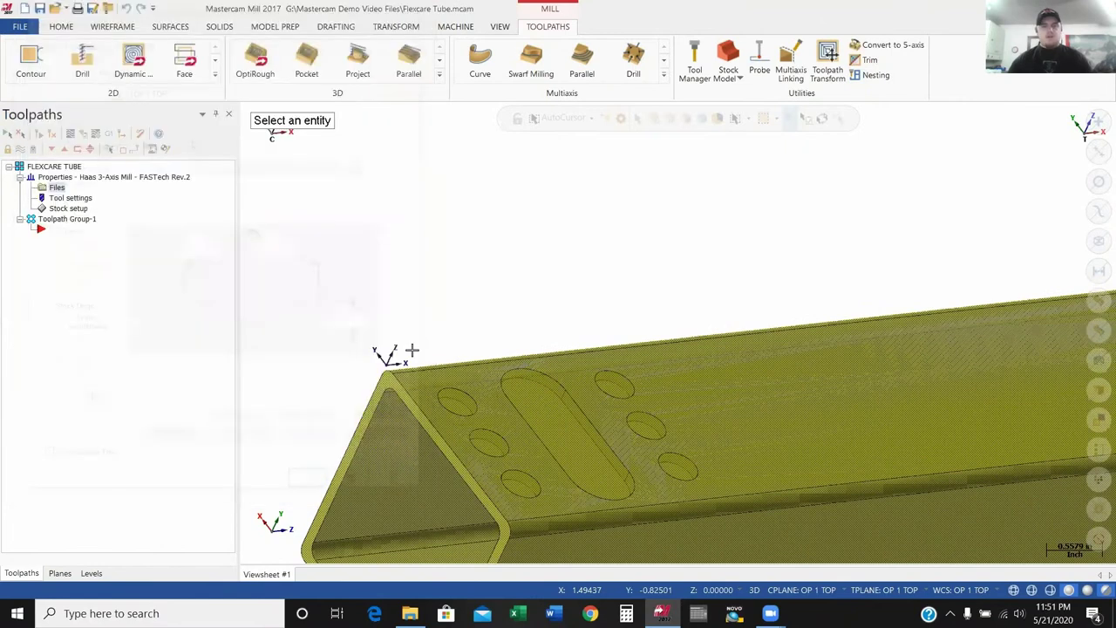
# - Clear the selection highlight from the stock solid
pyautogui.scroll(-3, 416, 271)
pyautogui.rightClick(429, 214)
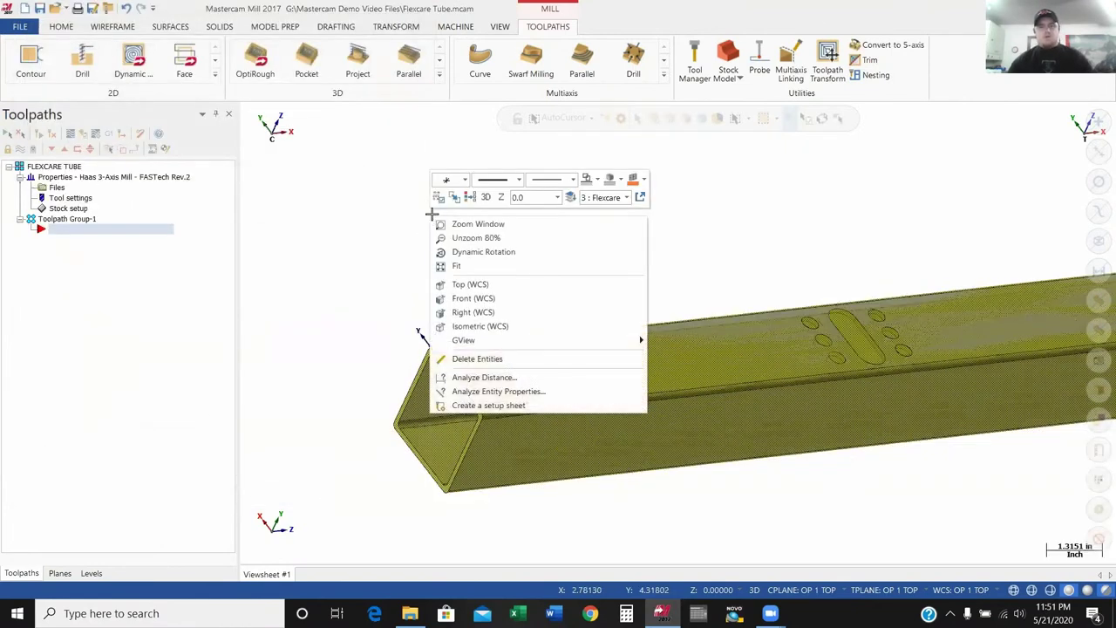
pyautogui.click(471, 206)
pyautogui.scroll(-3, 422, 281)
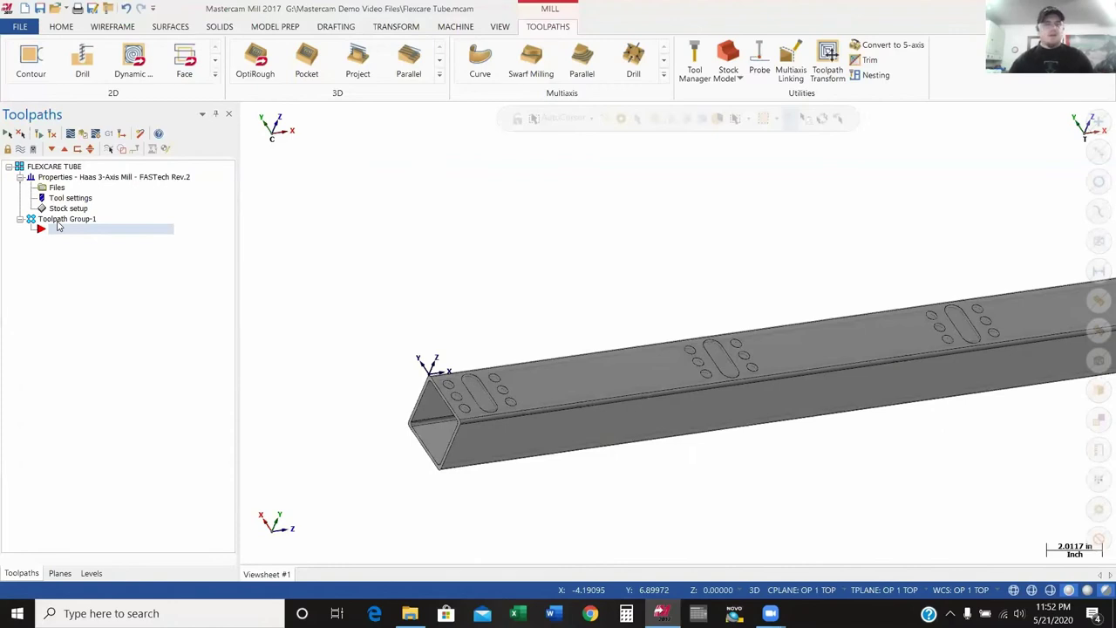
# - Rename the machine group's toolpath group as OP 1
pyautogui.click(70, 220)
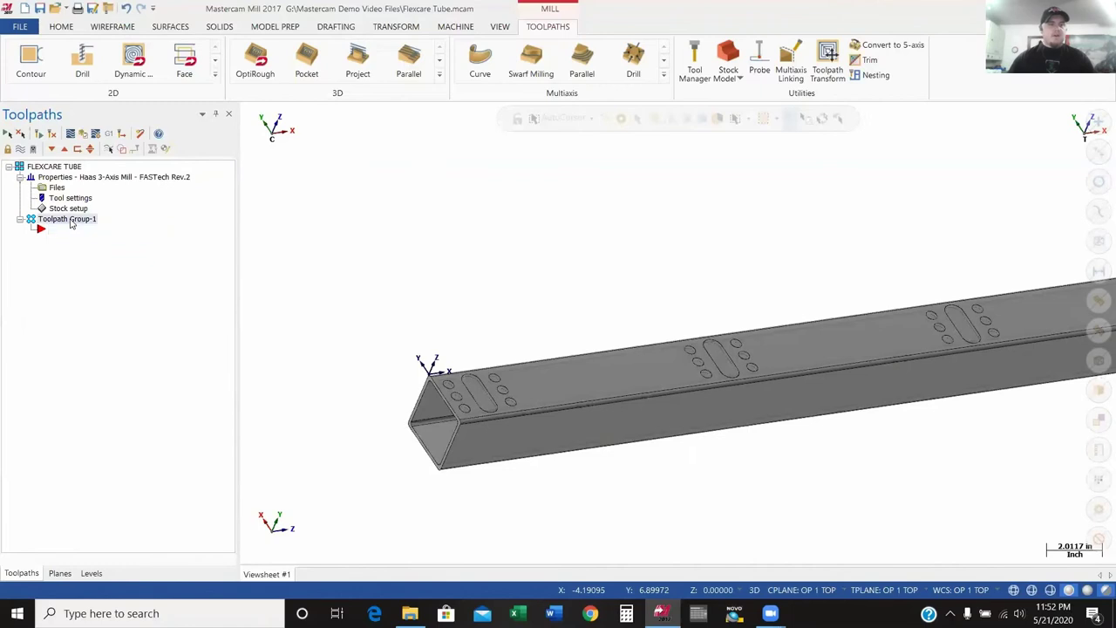
pyautogui.click(72, 221)
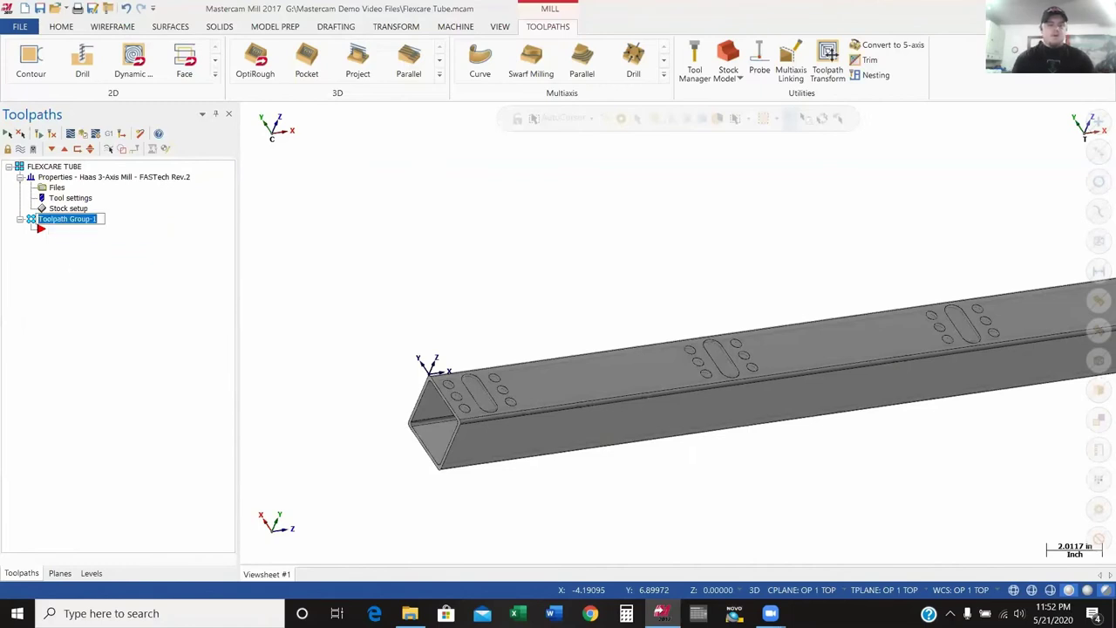
pyautogui.write('OP 1')
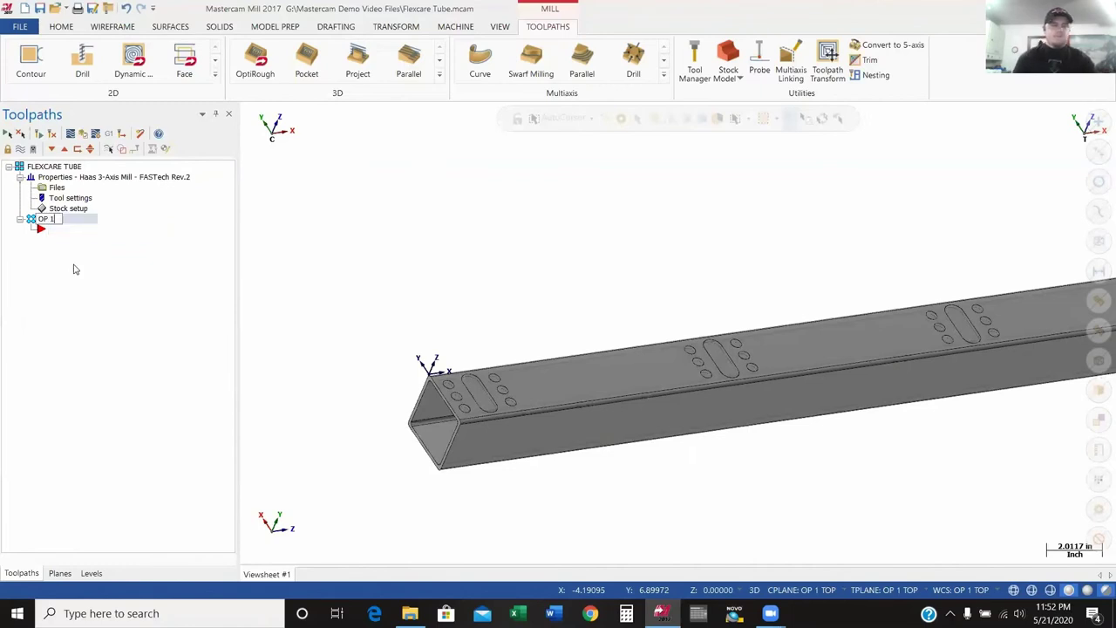
pyautogui.press('Return')
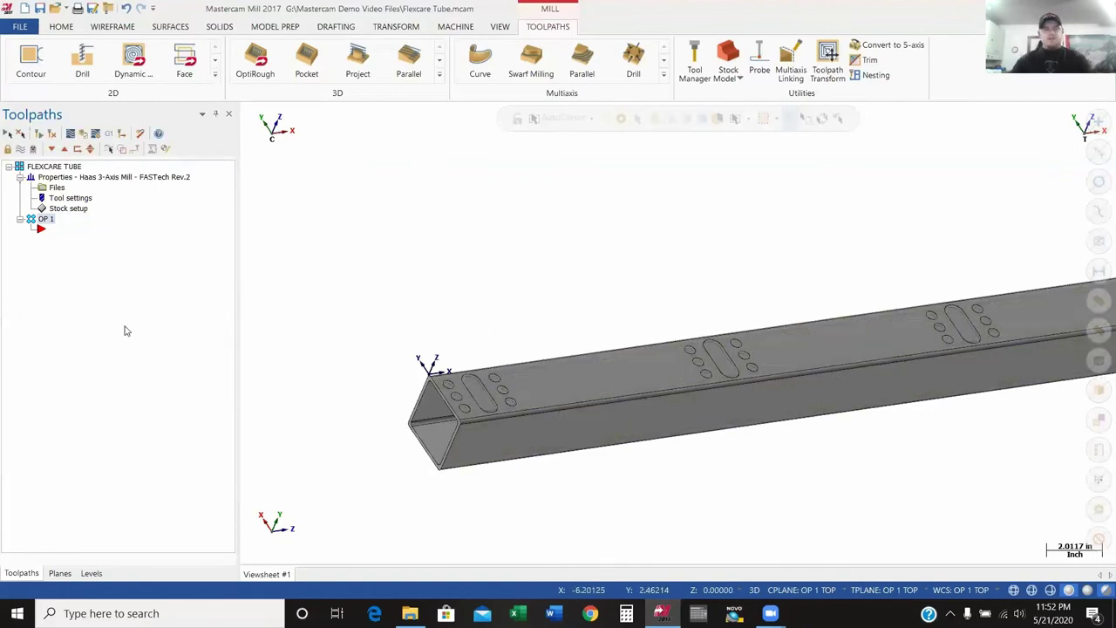
# - Add a new toolpath group inside OP 1 and name it 27/64 MEGA MUSCLE
pyautogui.rightClick(54, 223)
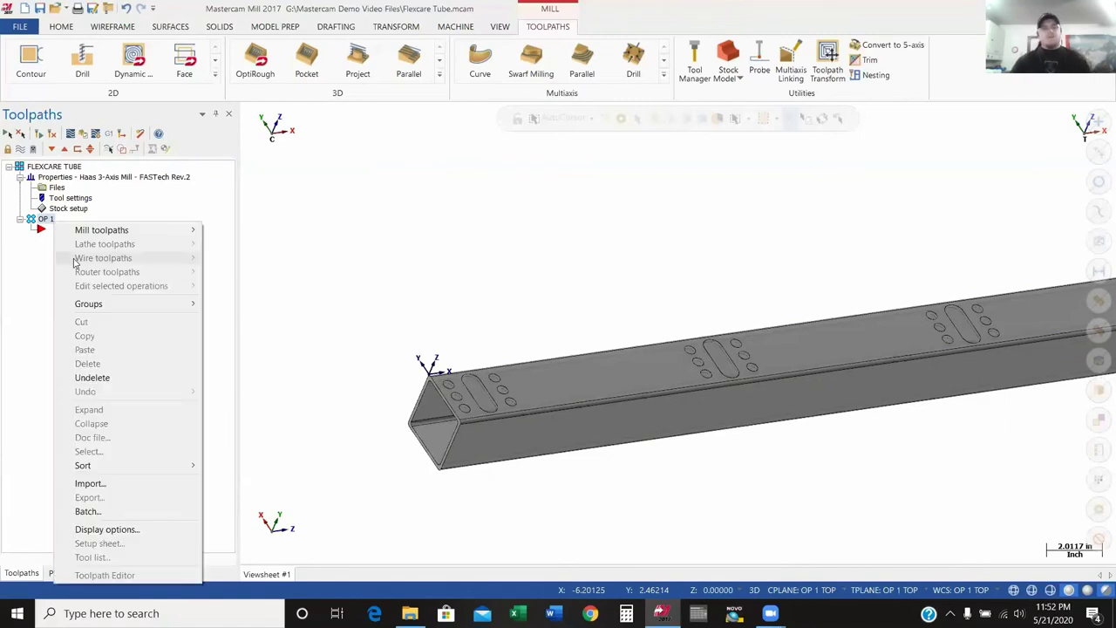
pyautogui.moveTo(100, 311)
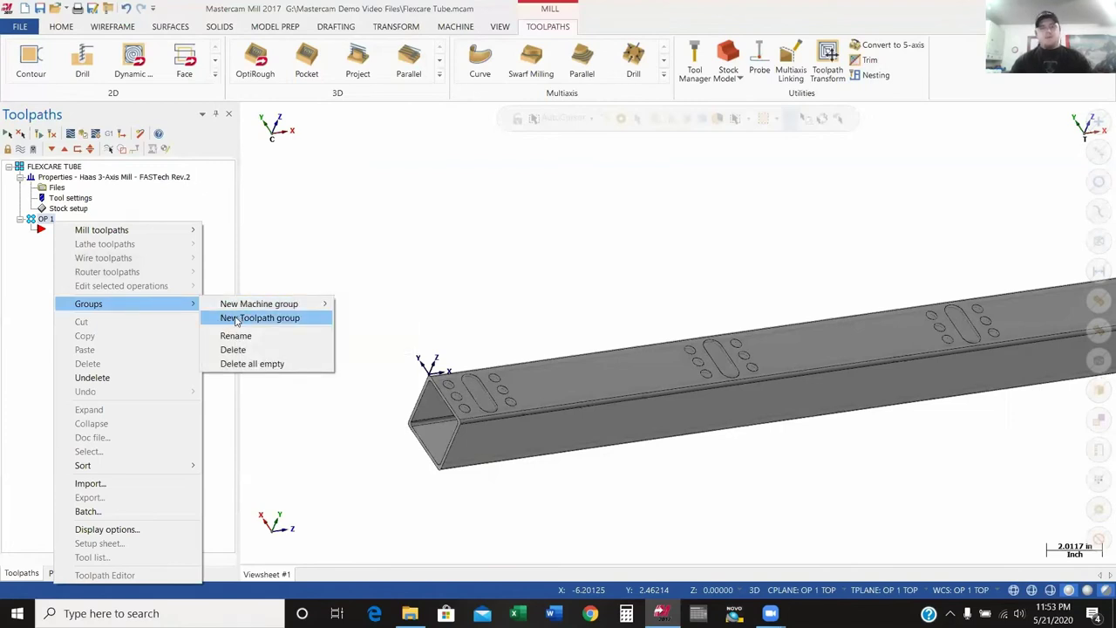
pyautogui.click(235, 320)
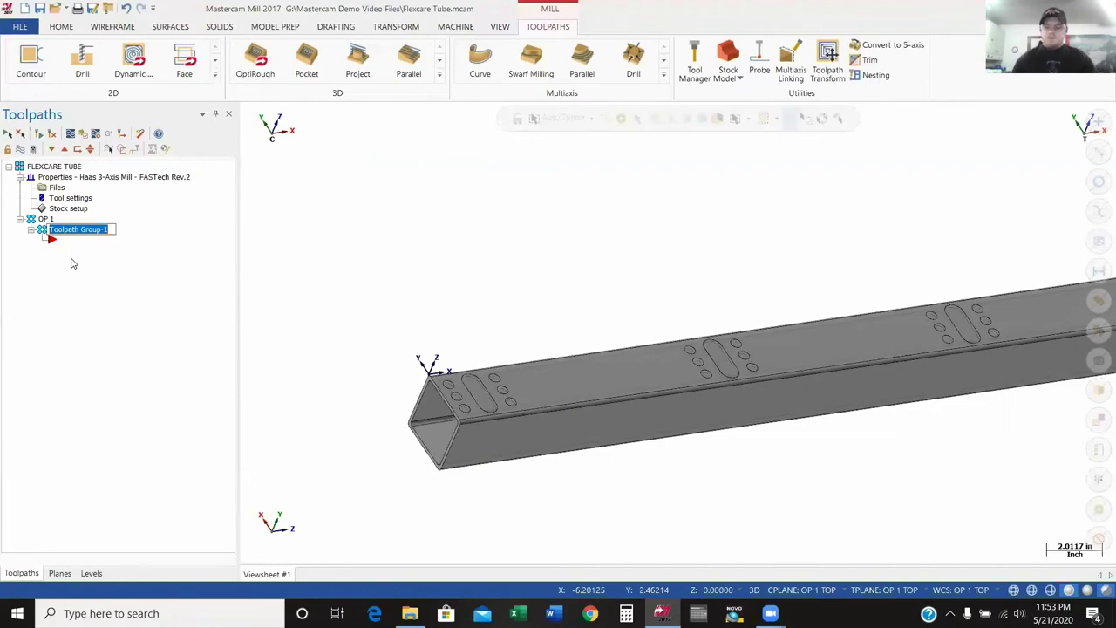
pyautogui.write('27/64 MEGA MUSCLE')
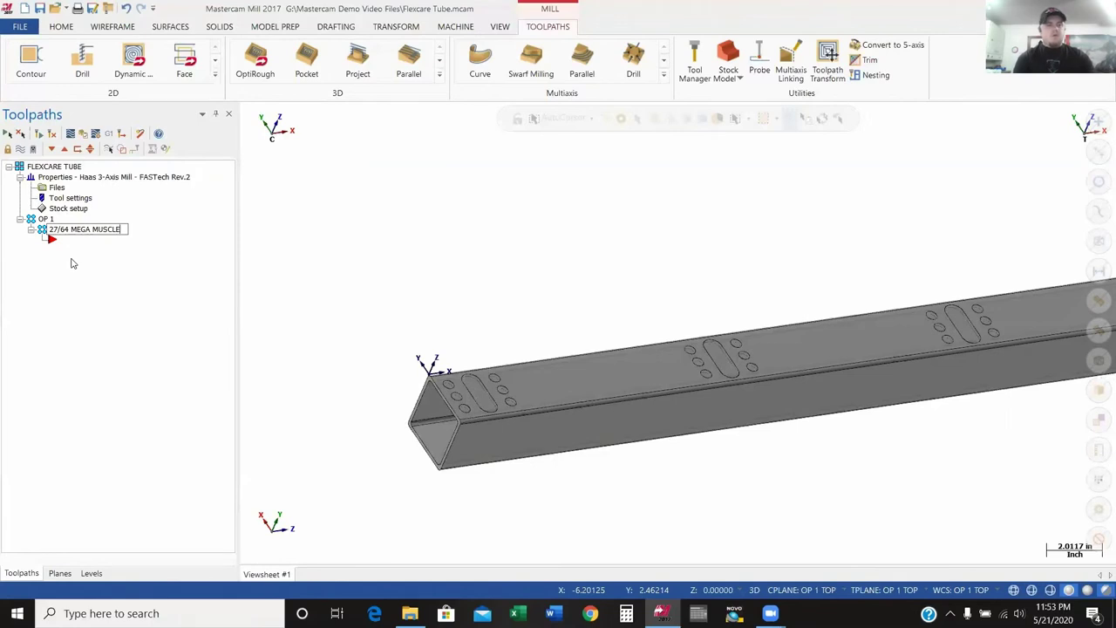
pyautogui.press('Return')
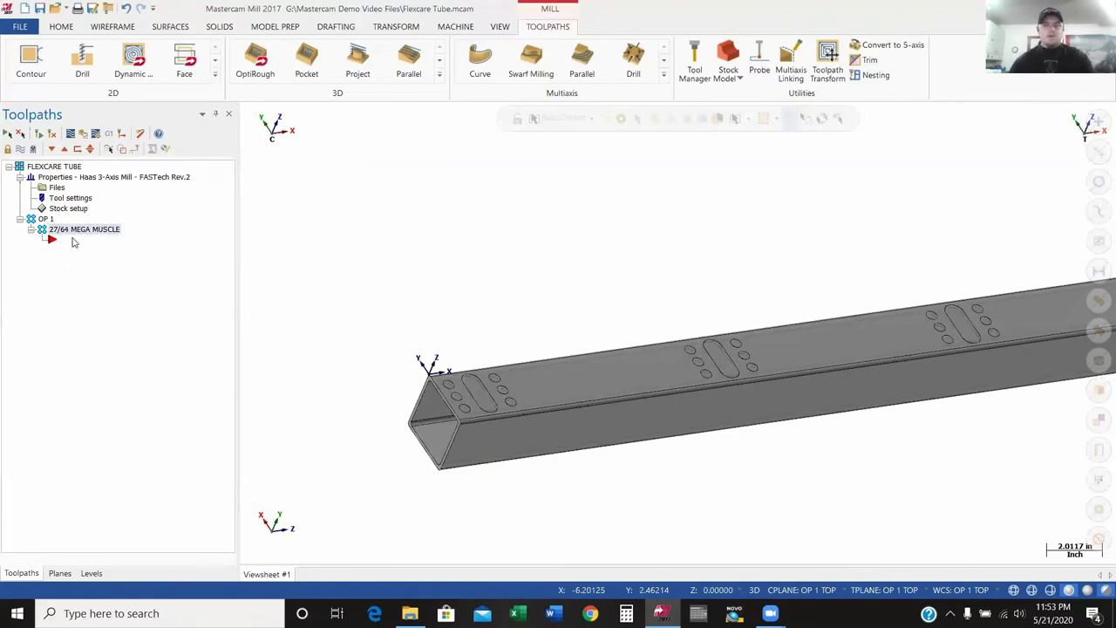
pyautogui.rightClick(73, 240)
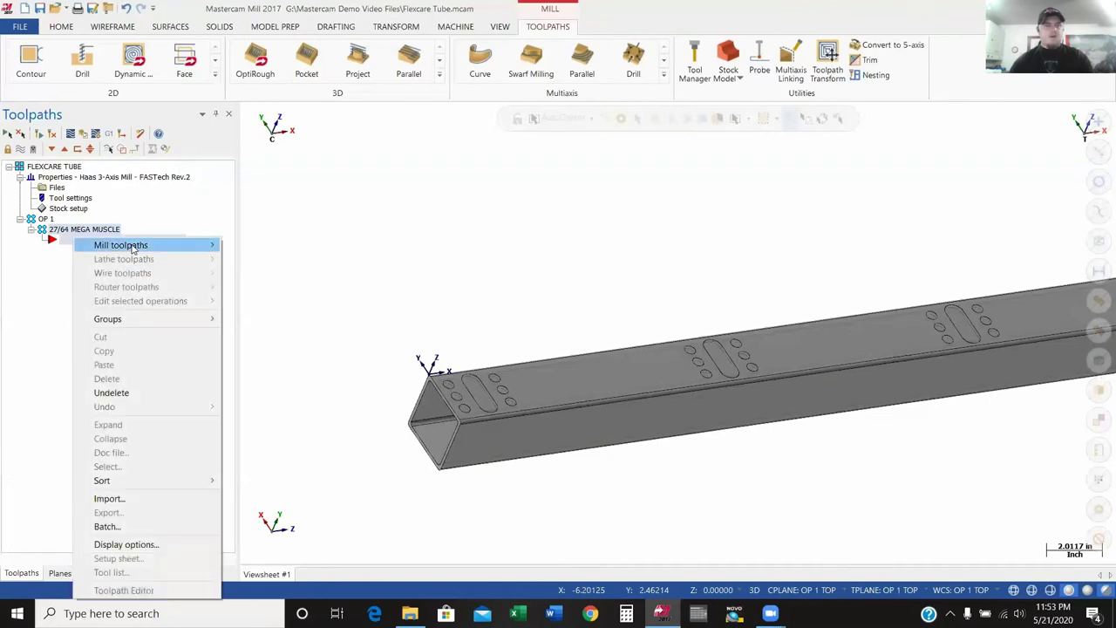
pyautogui.moveTo(131, 246)
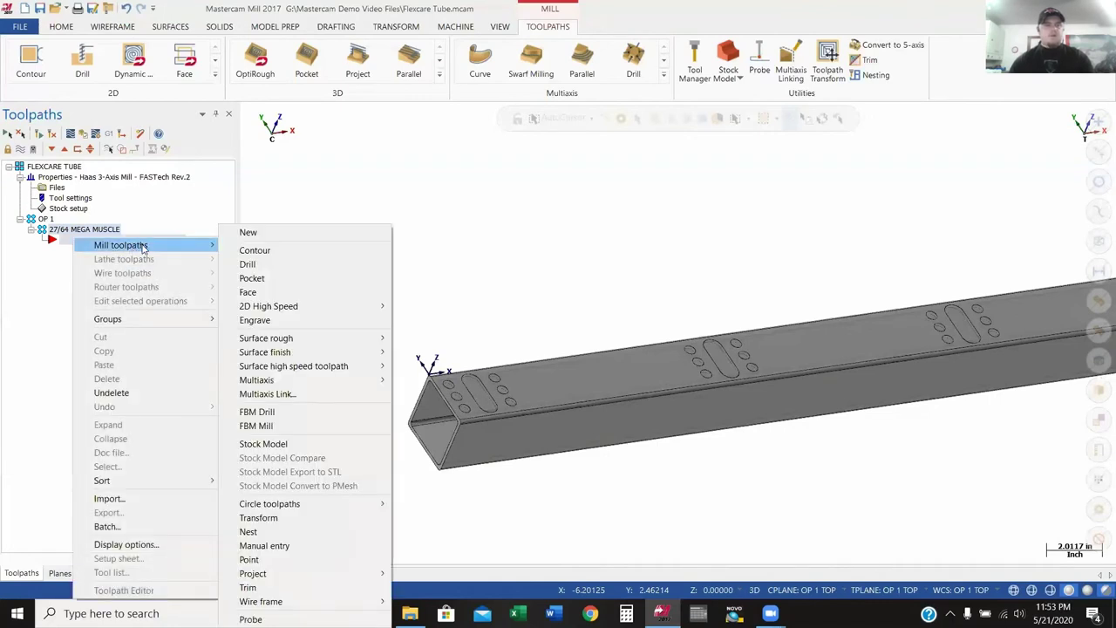
pyautogui.rightClick(84, 277)
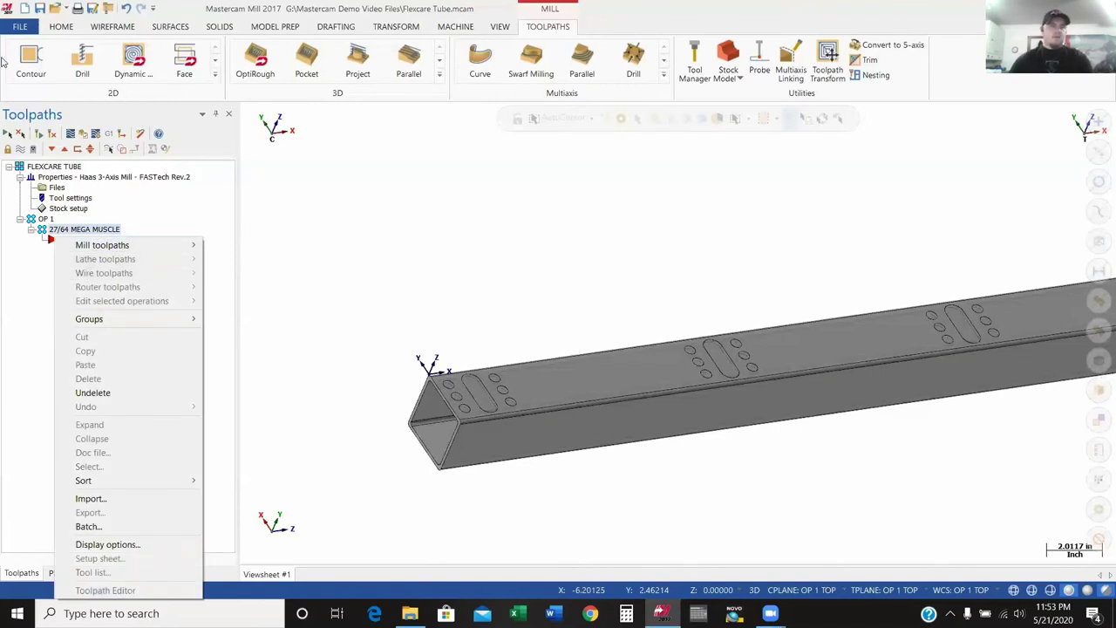
pyautogui.click(214, 75)
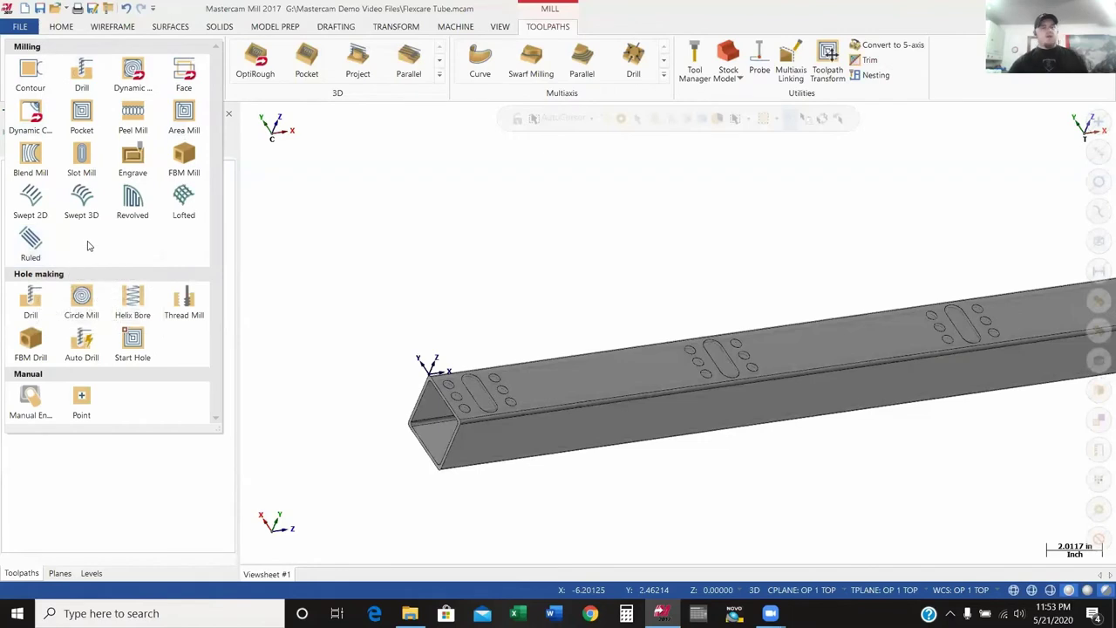
pyautogui.click(105, 467)
# - Start a Drill toolpath in the 27/64 MEGA MUSCLE group and accept Flexcare Tube as the NC name
pyautogui.rightClick(92, 235)
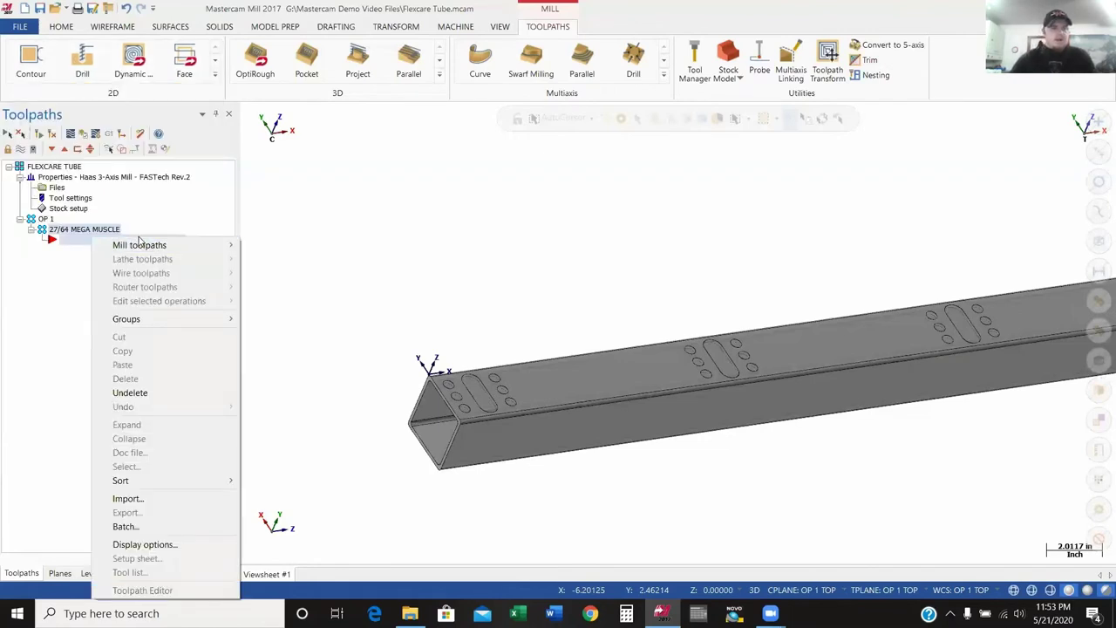
pyautogui.moveTo(144, 246)
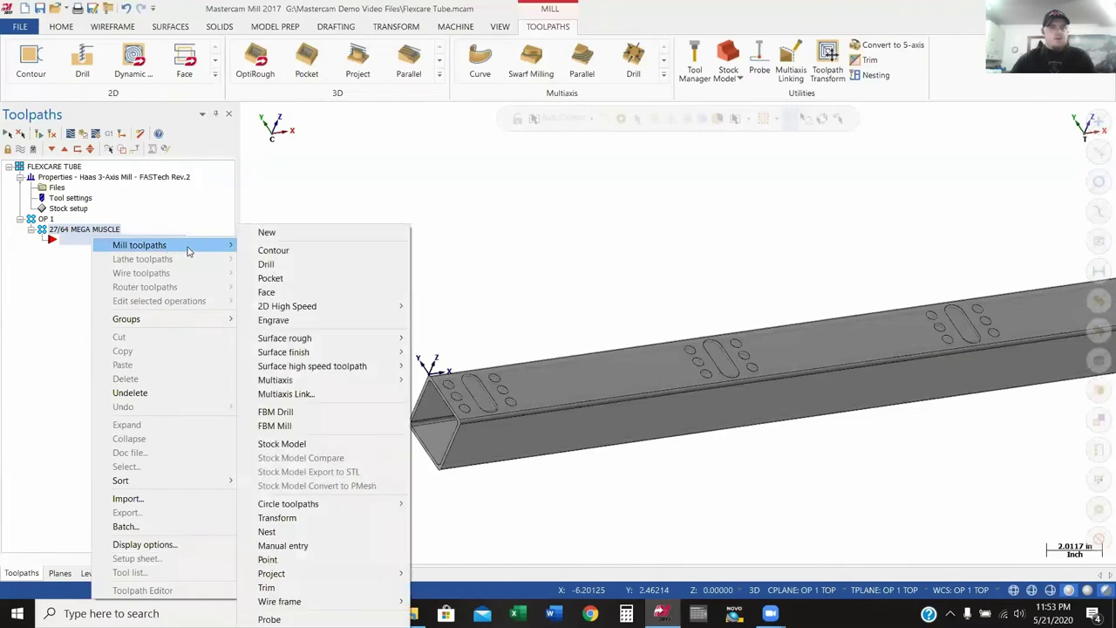
pyautogui.click(258, 266)
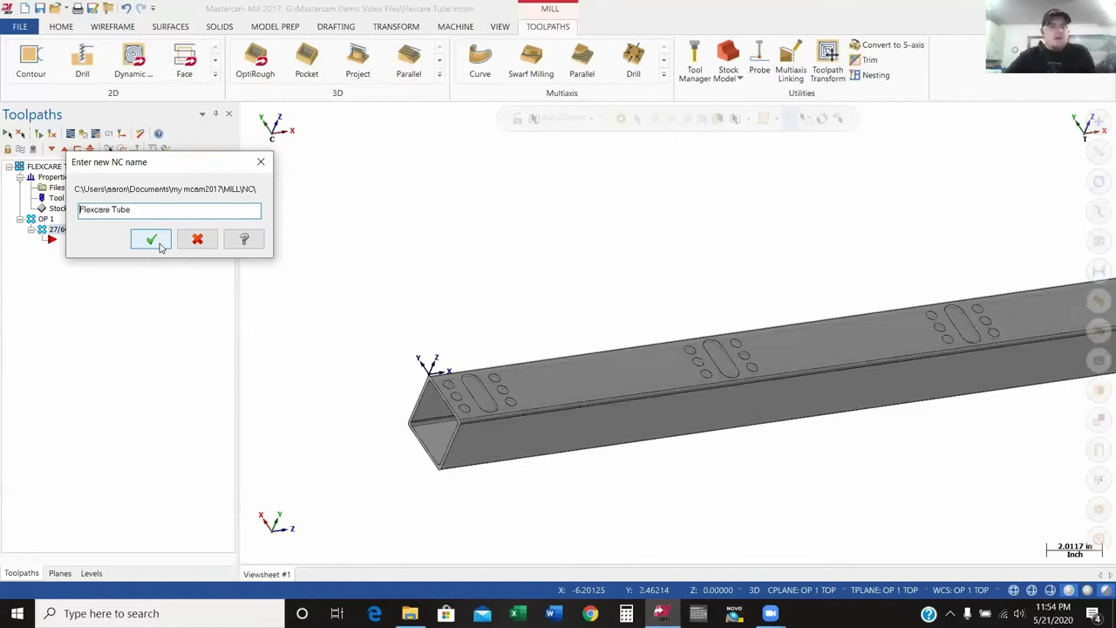
pyautogui.click(154, 239)
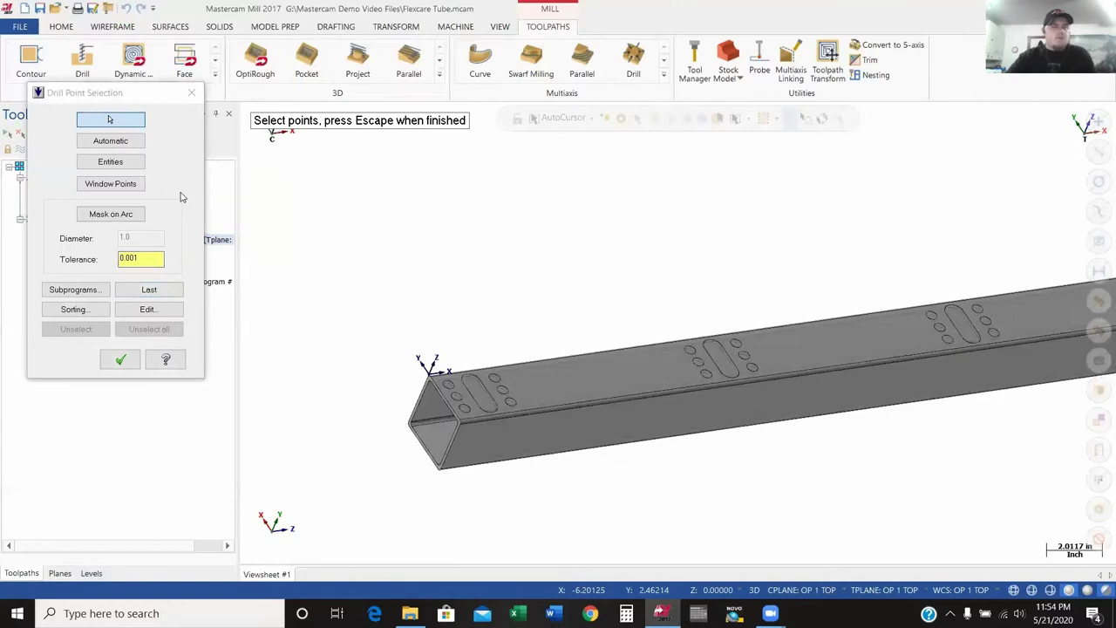
# - Hide the Flexcare Tube - Blank level so the finished tube's holes can be picked
pyautogui.moveTo(147, 96); pyautogui.dragTo(333, 87)
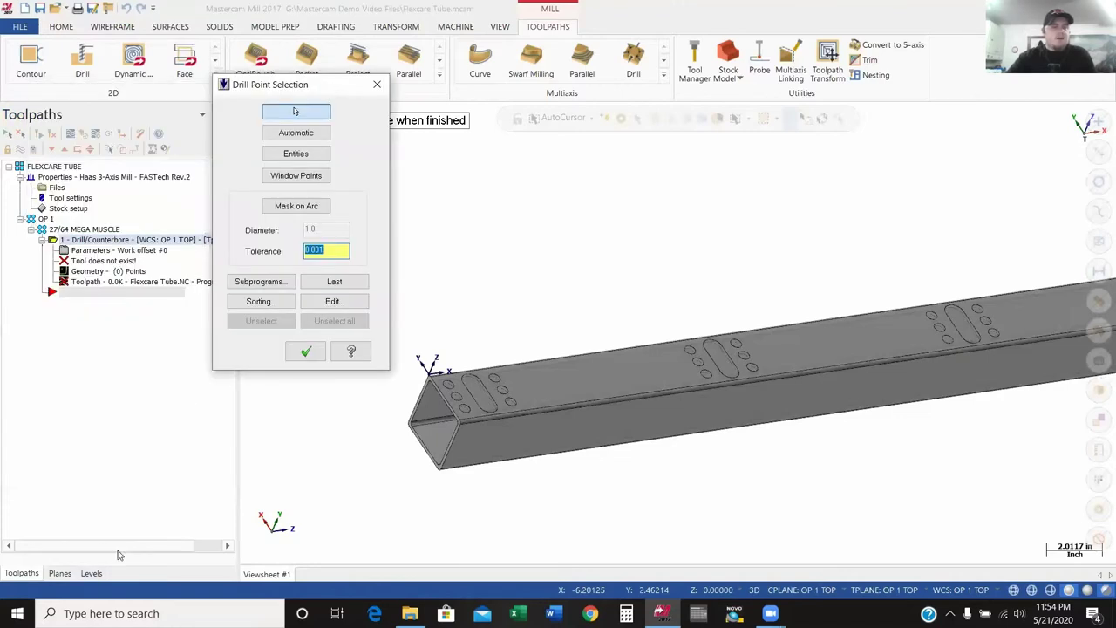
pyautogui.click(90, 572)
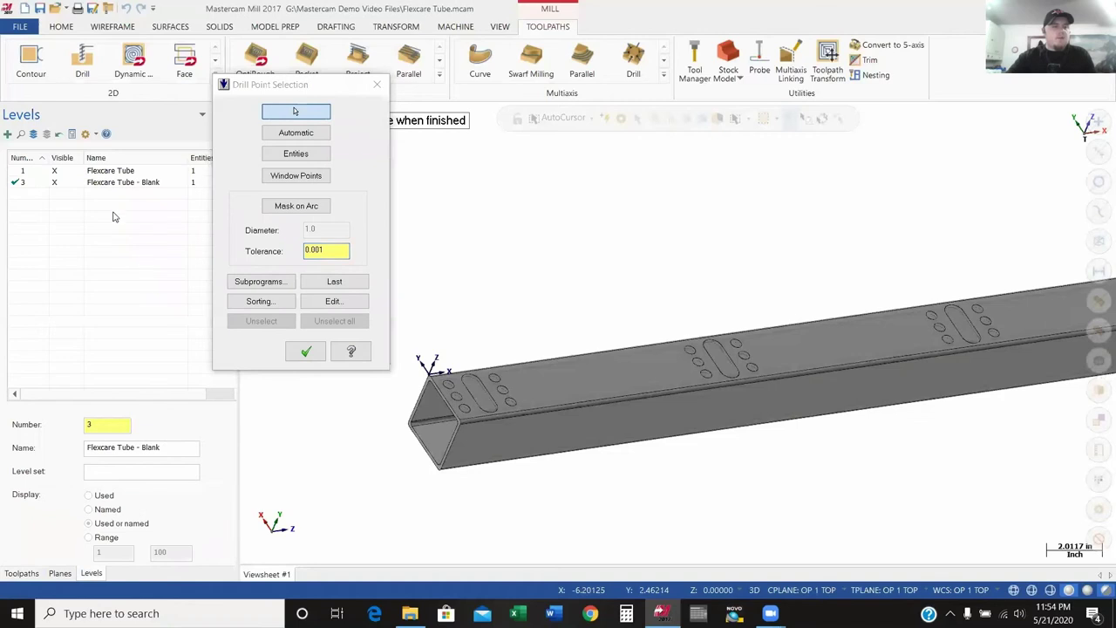
pyautogui.click(61, 184)
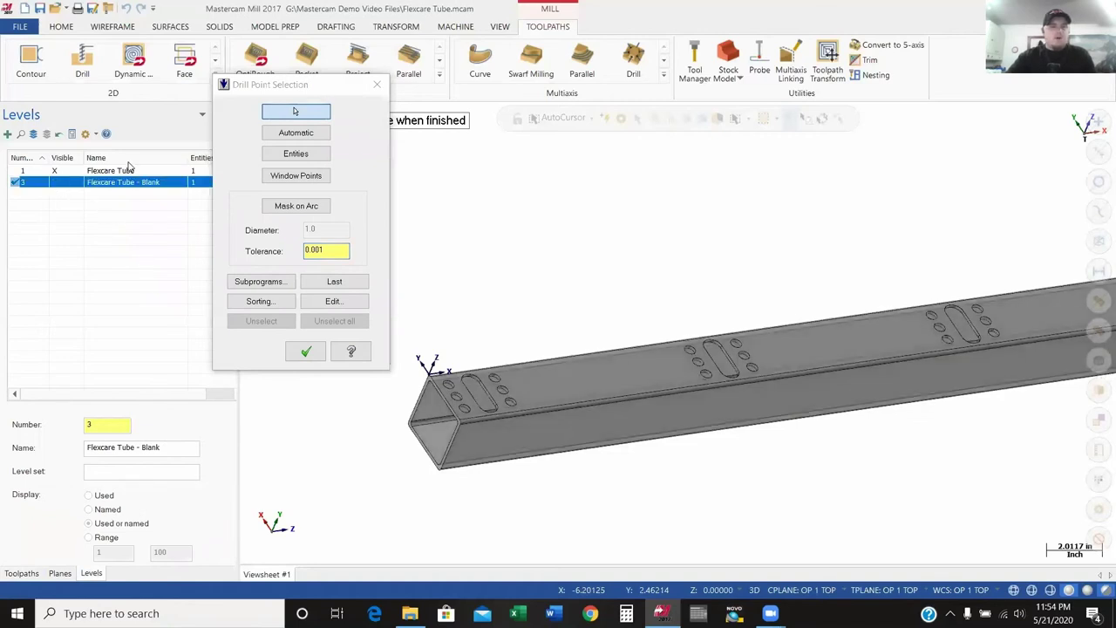
pyautogui.click(284, 91)
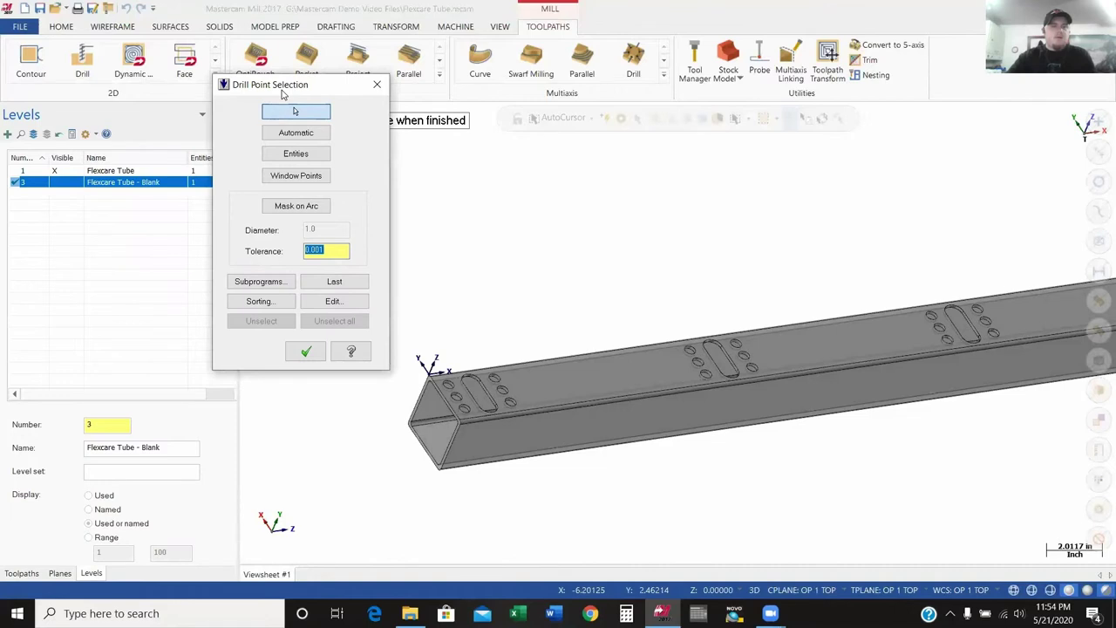
pyautogui.moveTo(283, 91); pyautogui.dragTo(106, 142)
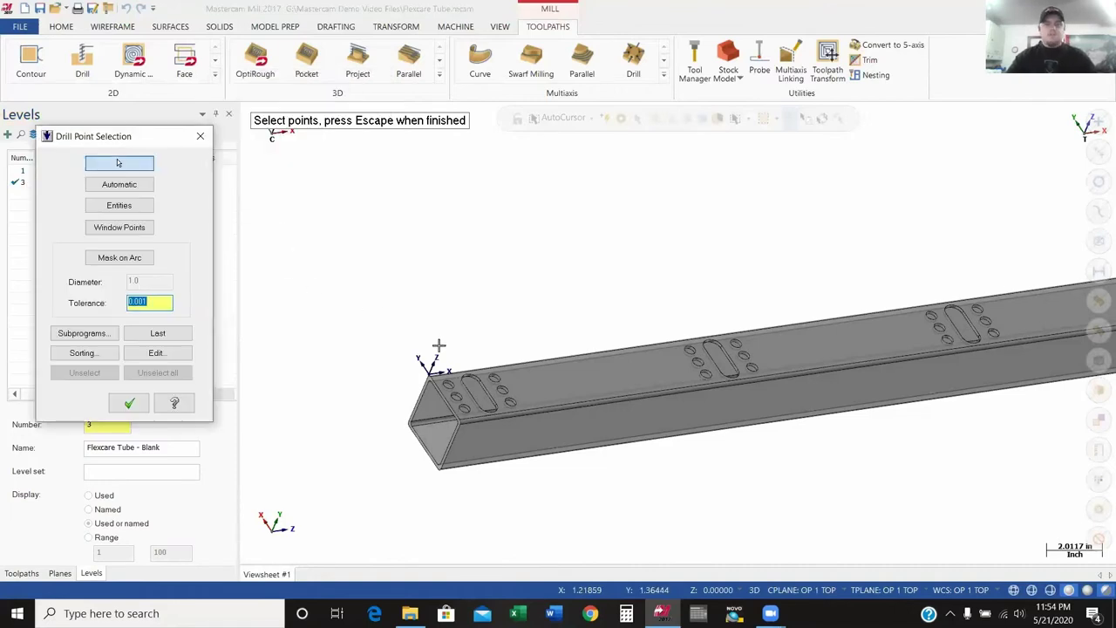
# - Switch the drill point selection to Entities and select the hole edges around the first slot at the tube's origin end
pyautogui.scroll(4, 385, 331)
pyautogui.scroll(4, 385, 331)
pyautogui.moveTo(384, 332); pyautogui.dragTo(236, 289, button='middle')
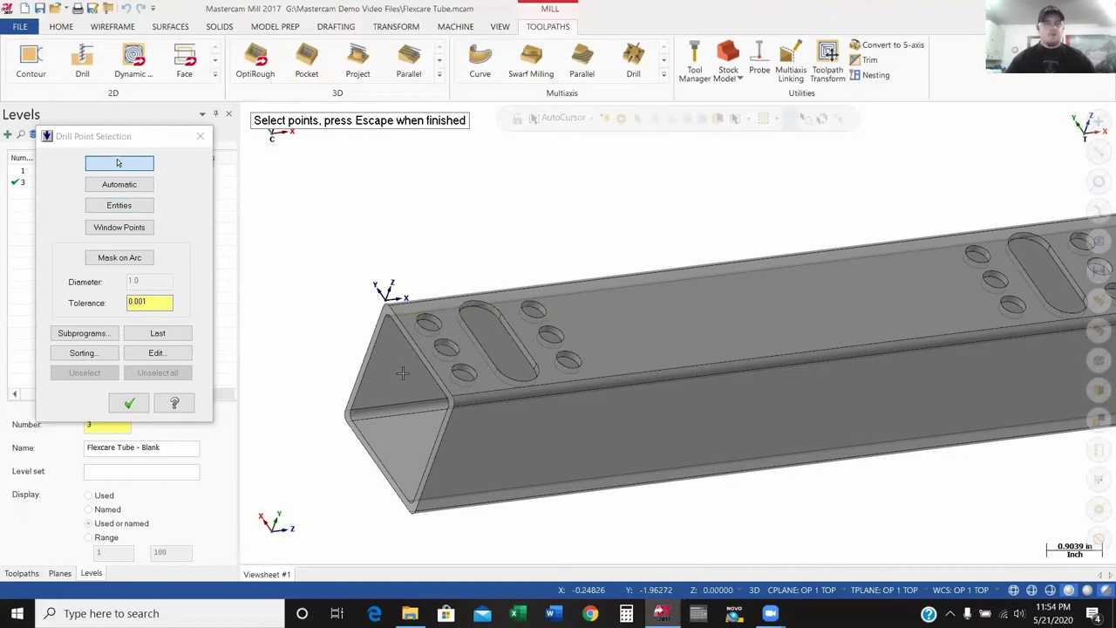
pyautogui.click(122, 209)
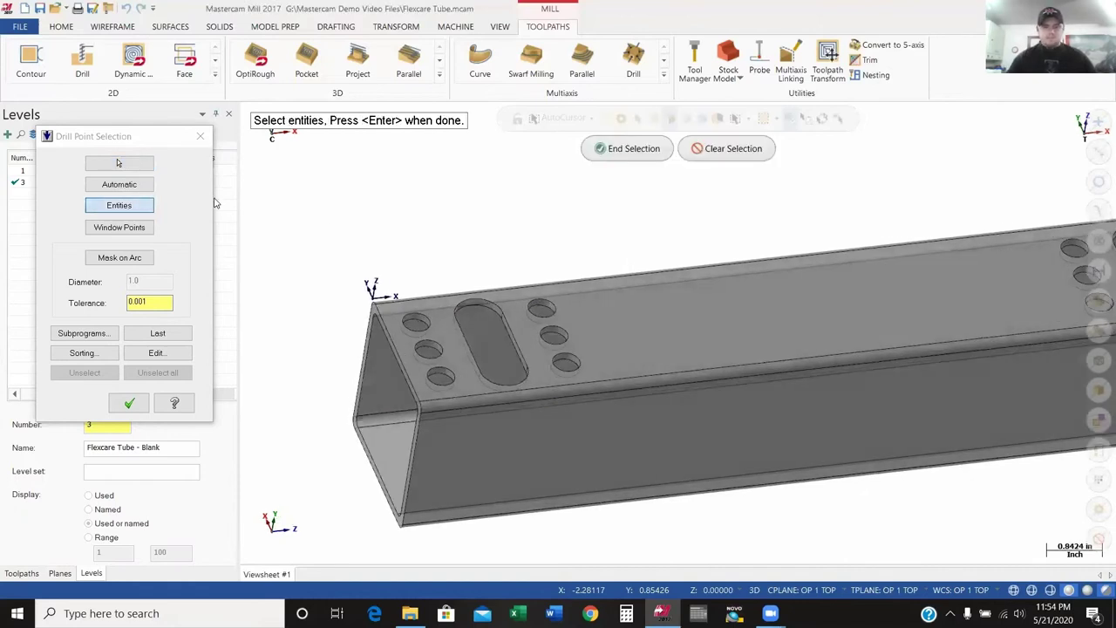
pyautogui.click(429, 322)
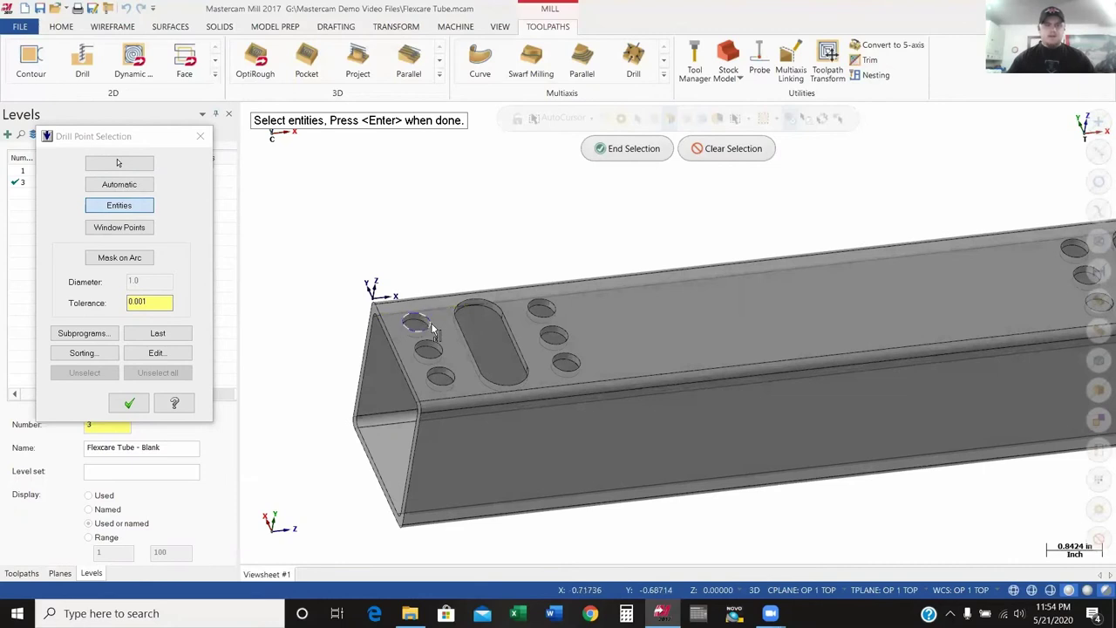
pyautogui.click(436, 349)
pyautogui.click(452, 371)
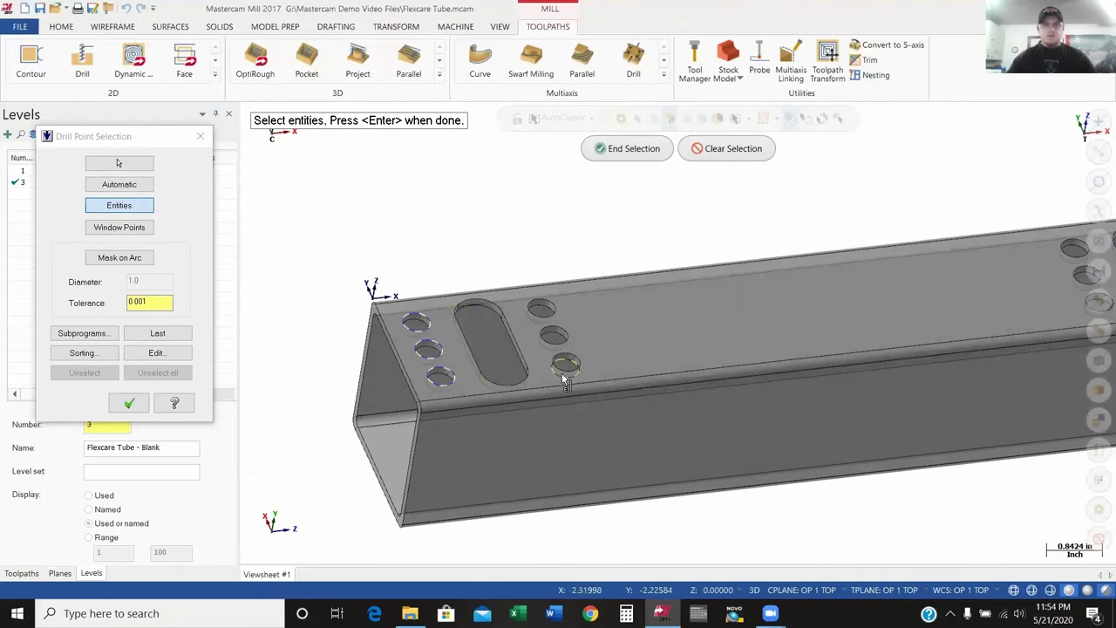
pyautogui.click(560, 365)
pyautogui.click(549, 331)
# - Add the six hole edges around the second slot from the origin end to the drill selection
pyautogui.scroll(-2, 559, 312)
pyautogui.click(663, 338)
pyautogui.click(684, 369)
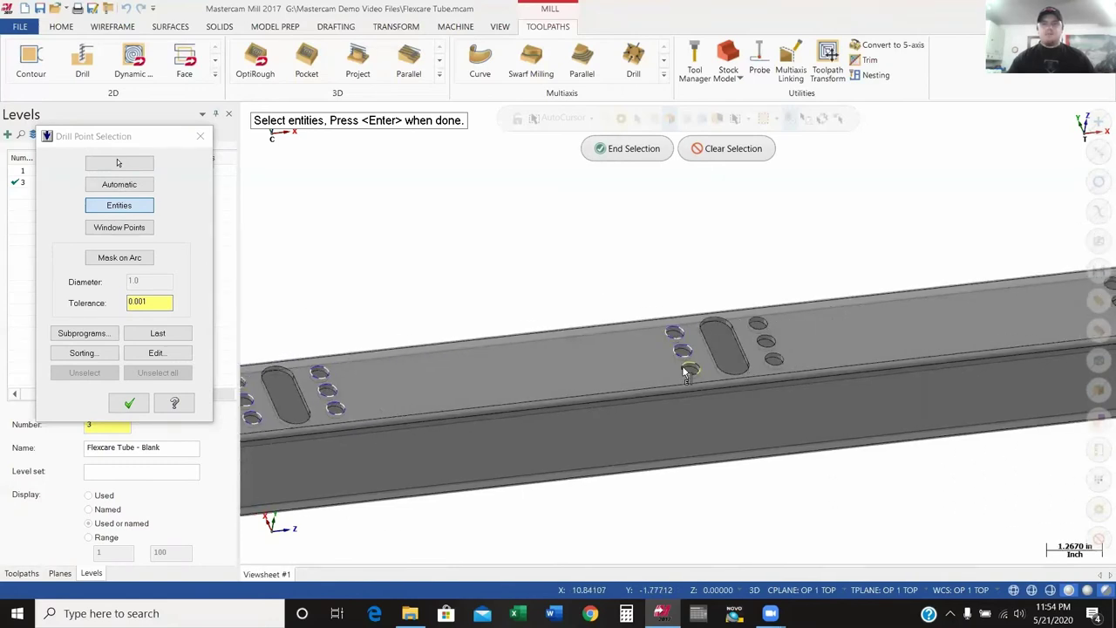
pyautogui.click(688, 370)
pyautogui.scroll(2, 689, 371)
pyautogui.click(610, 395)
pyautogui.click(600, 370)
pyautogui.click(602, 350)
# - Add the six hole edges around the third slot along the tube to the drill selection
pyautogui.press('Right')
pyautogui.press('Right')
pyautogui.press('Right')
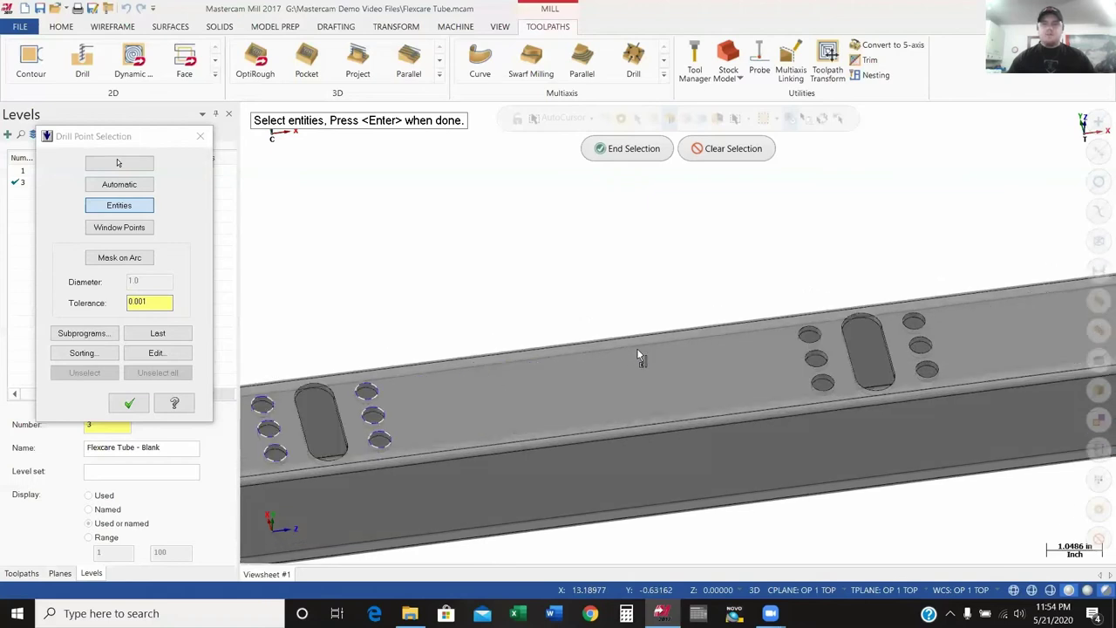
pyautogui.click(689, 356)
pyautogui.click(695, 380)
pyautogui.click(701, 402)
pyautogui.click(796, 380)
pyautogui.click(797, 365)
pyautogui.click(795, 348)
# - Add the six hole edges around the fourth slot along the tube to the drill selection
pyautogui.press('Left')
pyautogui.moveTo(796, 351); pyautogui.dragTo(684, 364, button='middle')
pyautogui.click(678, 363)
pyautogui.click(688, 390)
pyautogui.click(698, 419)
pyautogui.click(802, 388)
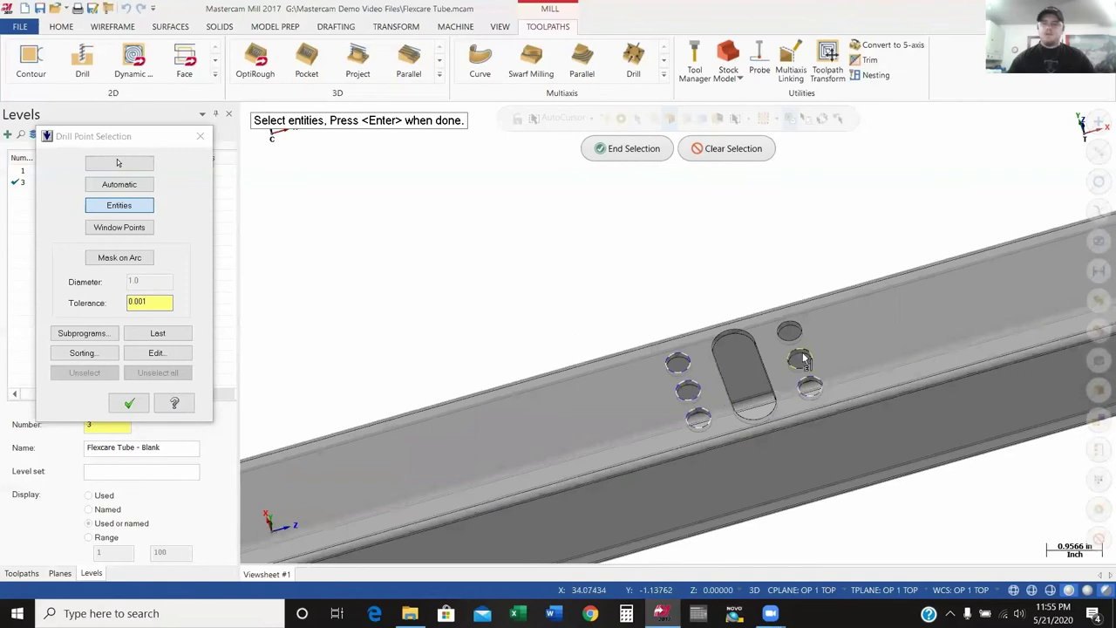
pyautogui.click(802, 360)
pyautogui.click(788, 331)
# - Add the hole edges around the fifth slot along the tube to the drill selection
pyautogui.scroll(-3, 797, 341)
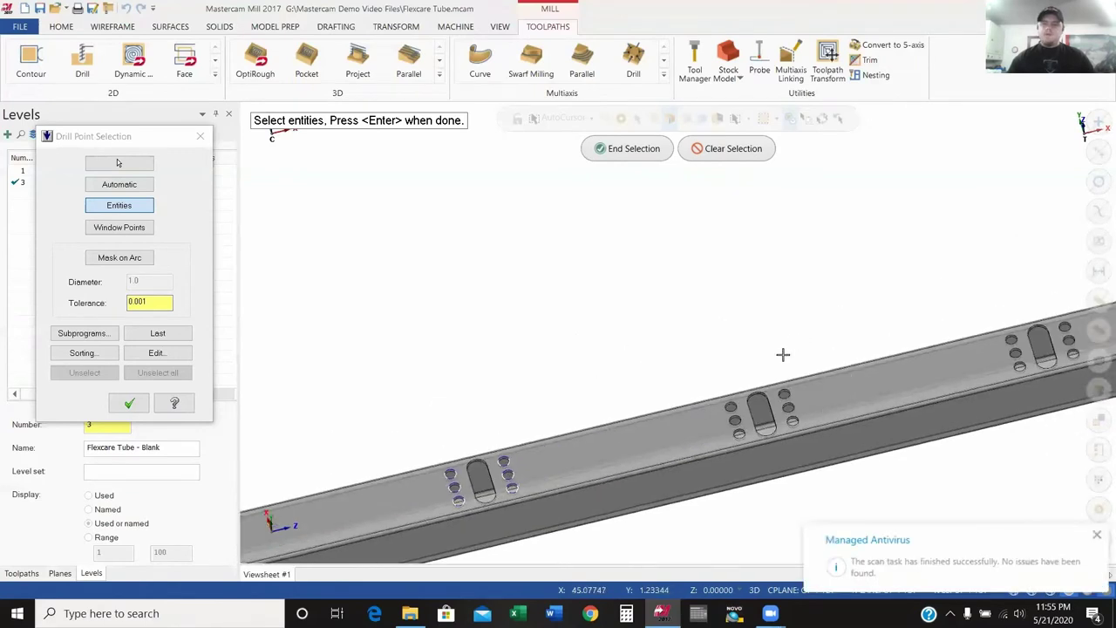
pyautogui.scroll(3, 641, 423)
pyautogui.moveTo(641, 423); pyautogui.dragTo(535, 393, button='middle')
pyautogui.click(538, 396)
pyautogui.click(546, 419)
pyautogui.click(553, 440)
pyautogui.click(644, 420)
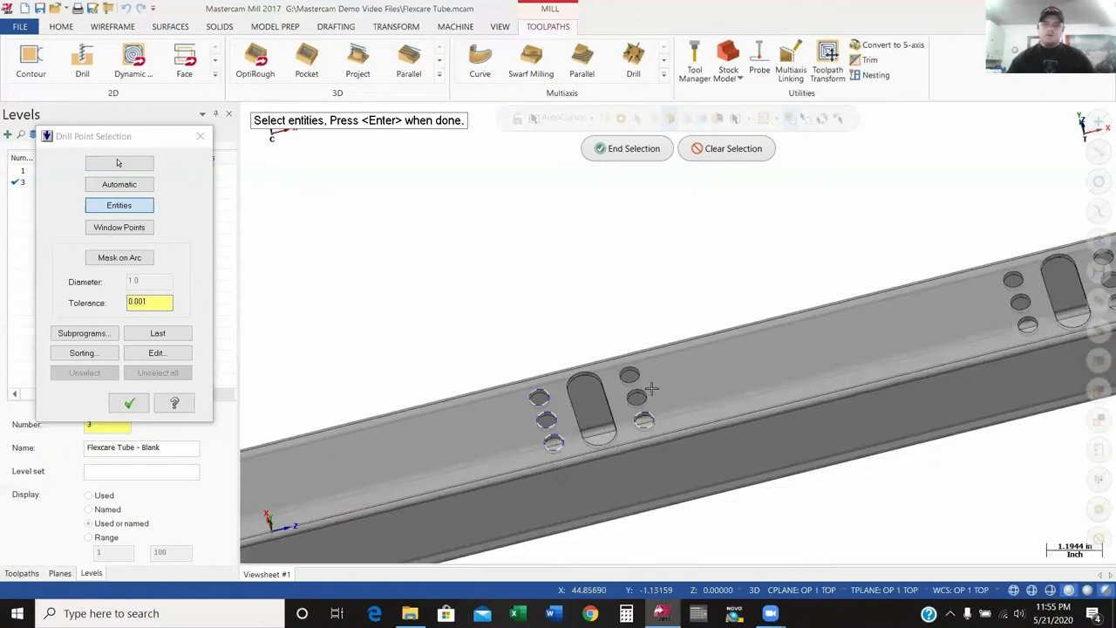
pyautogui.click(638, 399)
# - Add the six hole edges around the last slot at the tube's far end to the drill selection
pyautogui.moveTo(644, 383); pyautogui.dragTo(655, 346, button='middle')
pyautogui.click(658, 328)
pyautogui.click(663, 352)
pyautogui.click(669, 377)
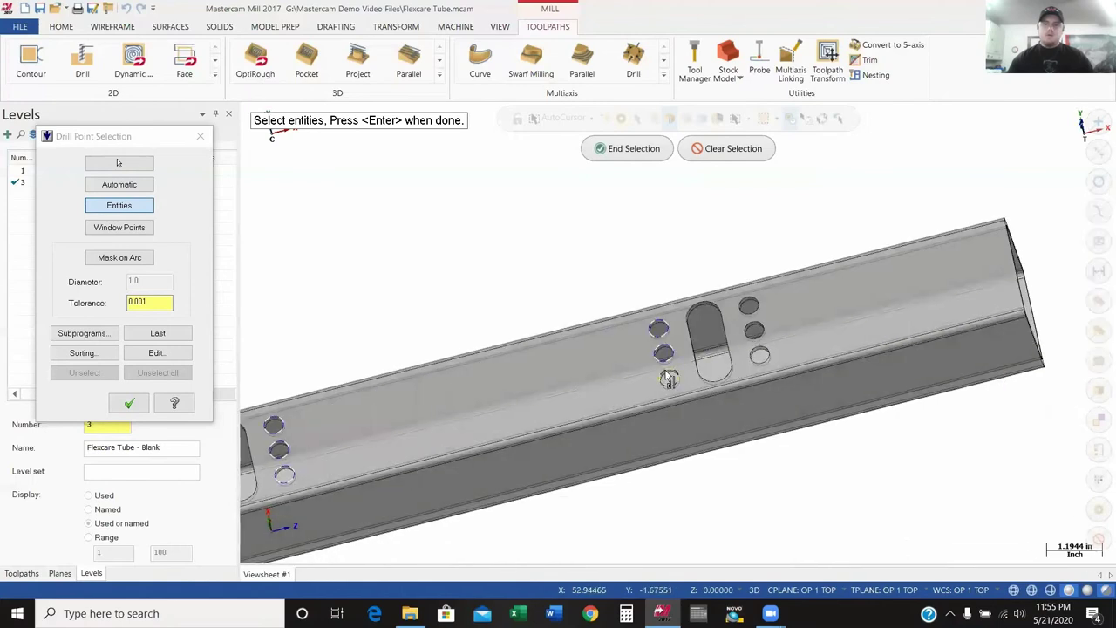
pyautogui.click(759, 354)
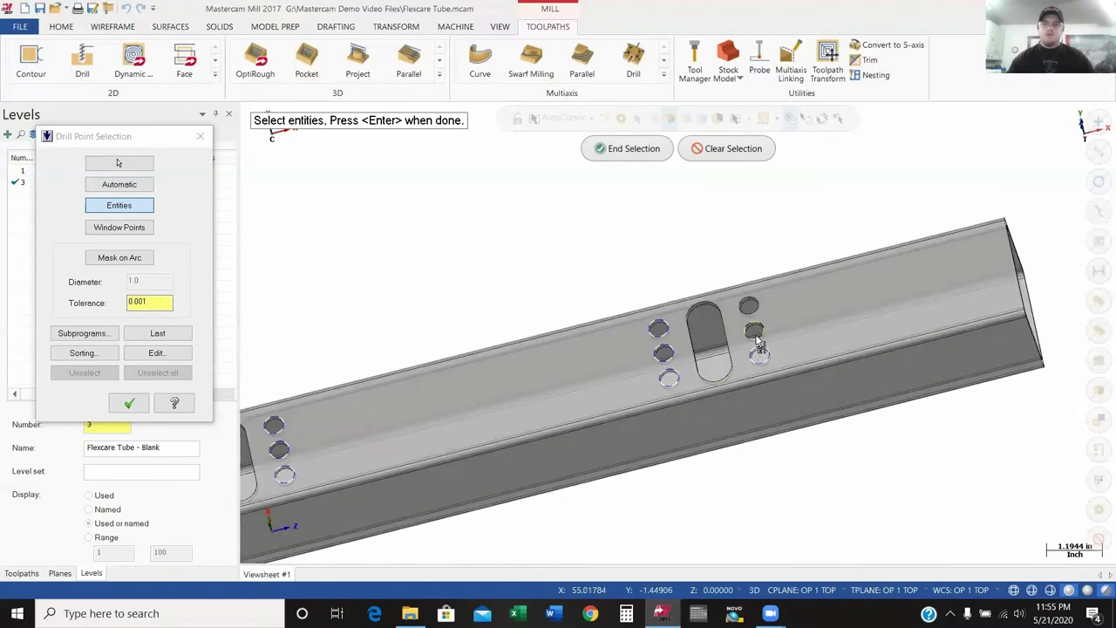
pyautogui.click(755, 326)
pyautogui.click(748, 306)
# - Accept the selected drill points and choose Drill as the toolpath type
pyautogui.scroll(-4, 648, 355)
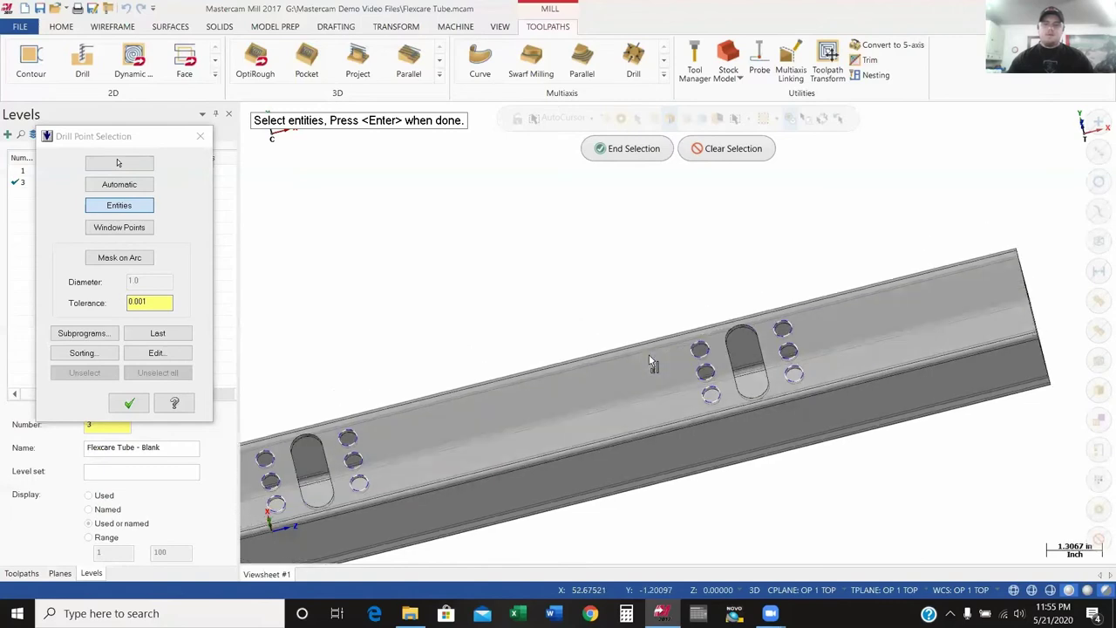
pyautogui.moveTo(650, 357); pyautogui.dragTo(386, 349, button='middle')
pyautogui.scroll(3, 540, 326)
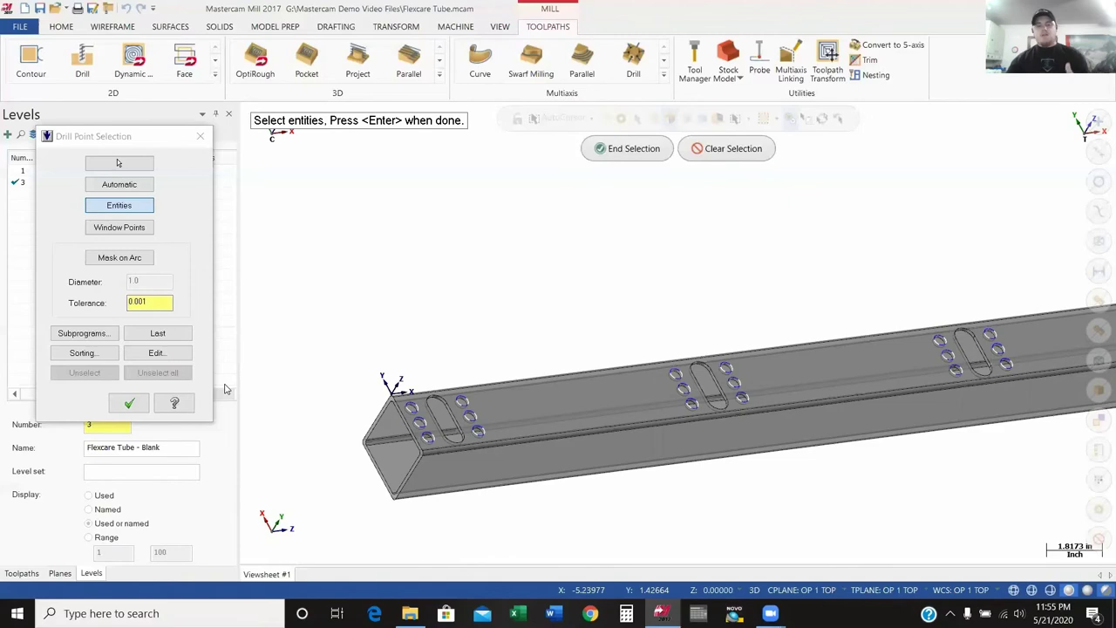
pyautogui.click(124, 408)
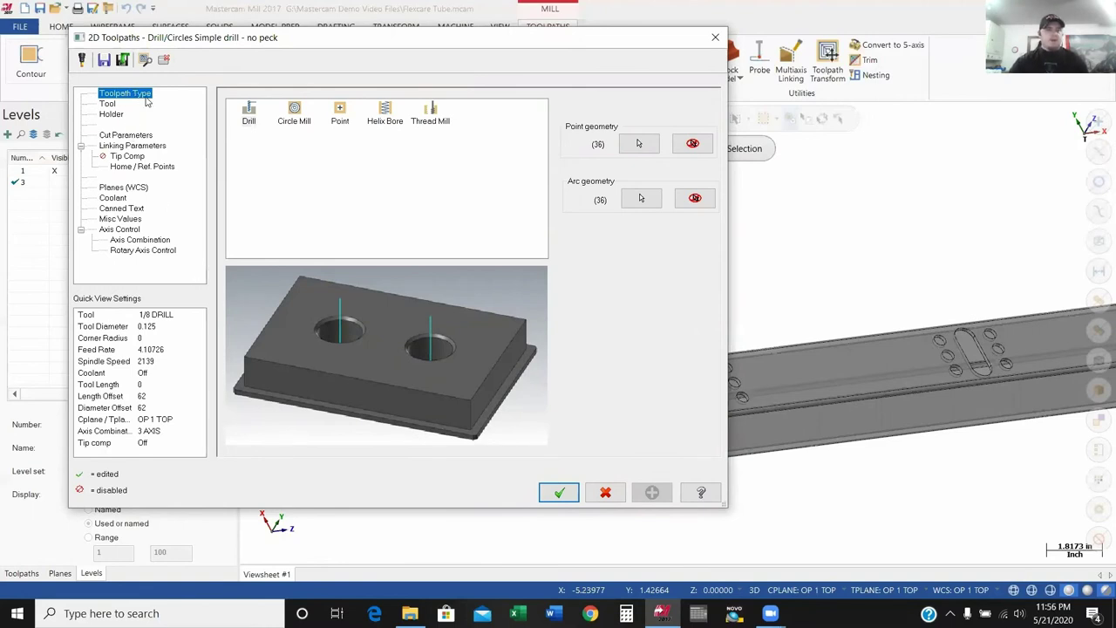
pyautogui.click(252, 125)
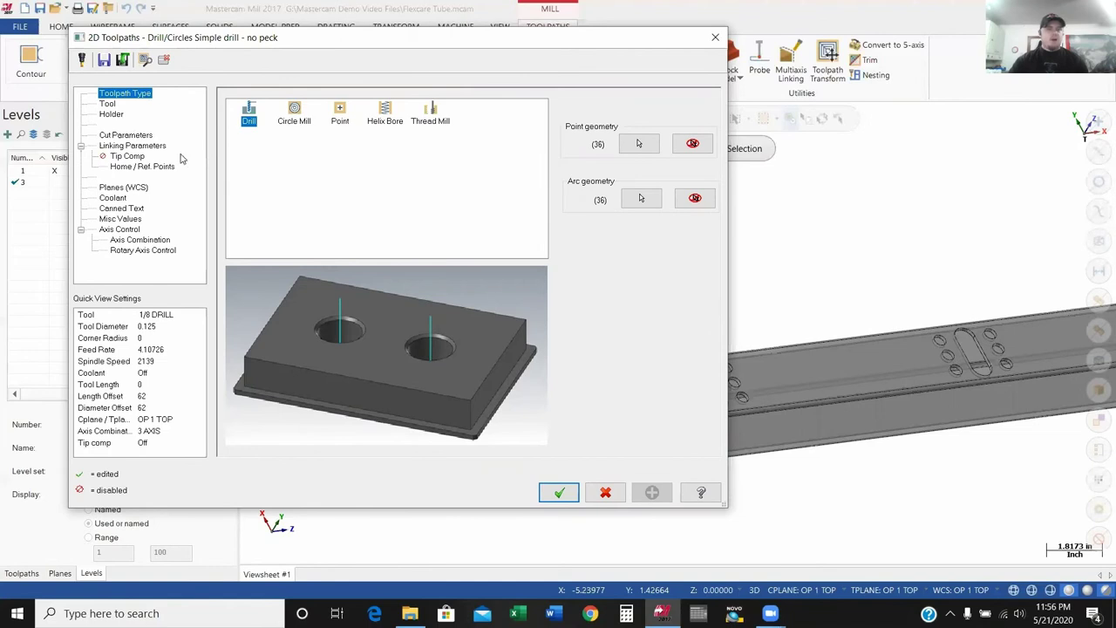
# - Load the VF6 - CRS tool library for the drill toolpath's tool selection and sort its tools by diameter
pyautogui.click(109, 104)
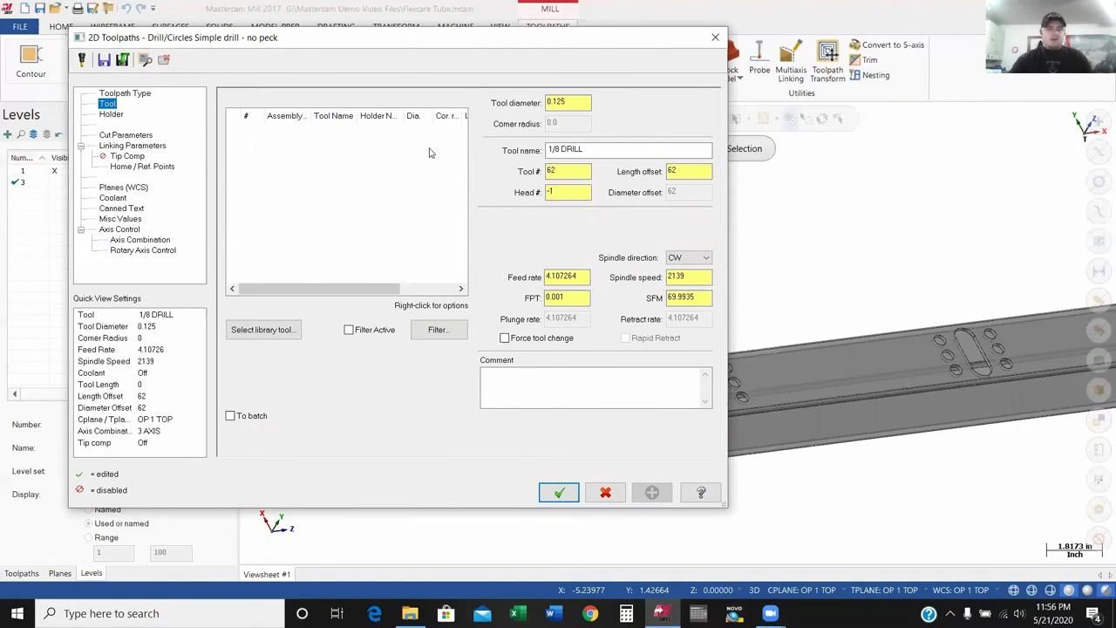
pyautogui.click(275, 331)
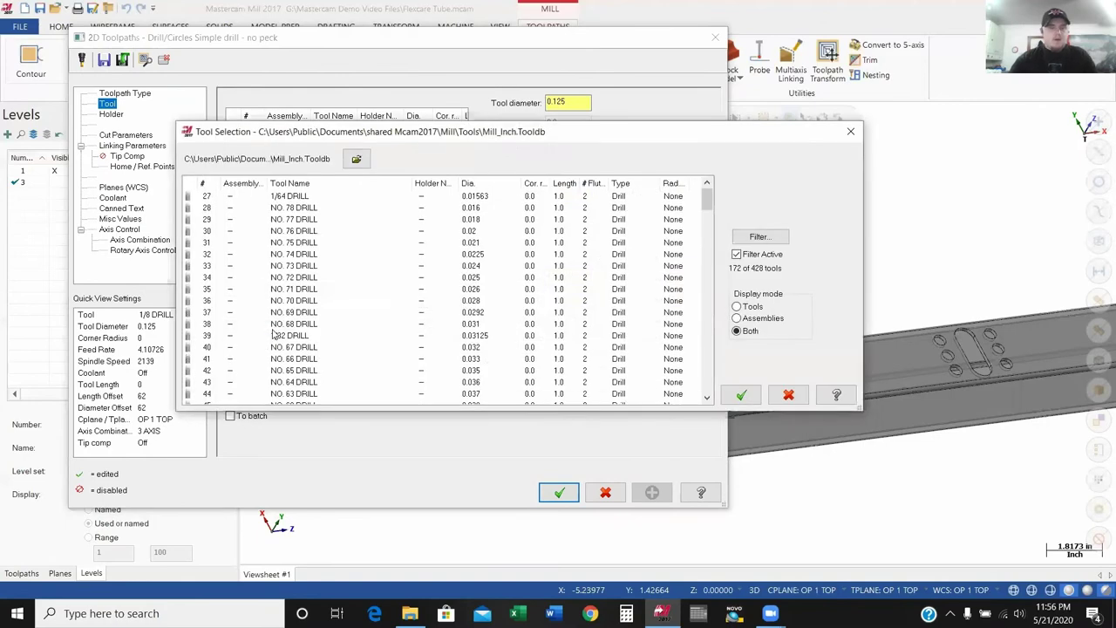
pyautogui.click(356, 158)
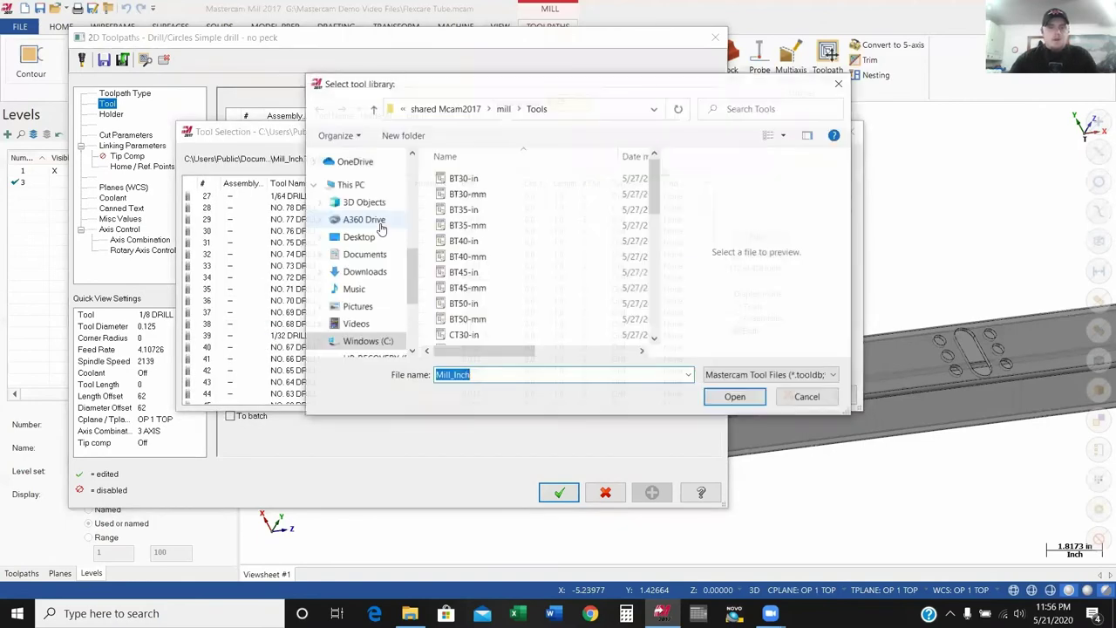
pyautogui.click(510, 258)
pyautogui.scroll(-8, 511, 266)
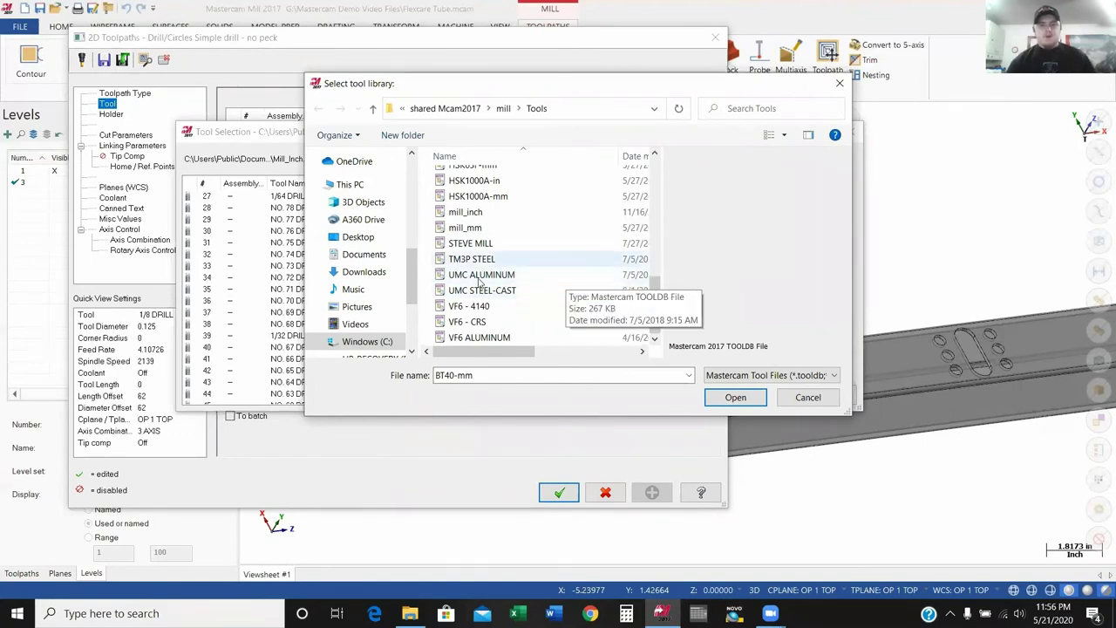
pyautogui.doubleClick(514, 324)
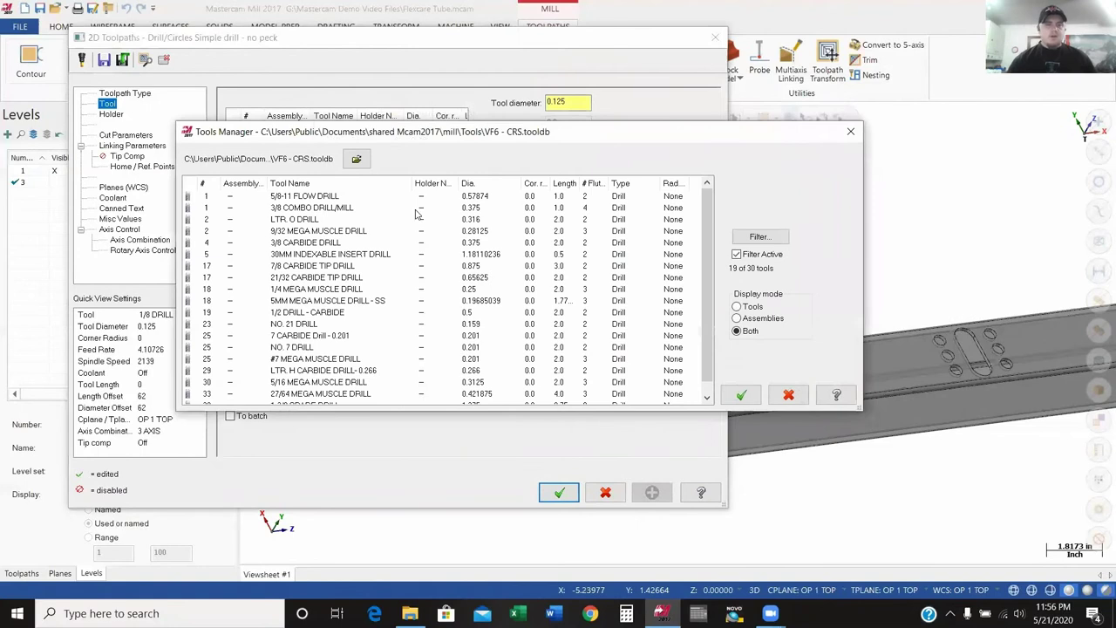
pyautogui.click(475, 184)
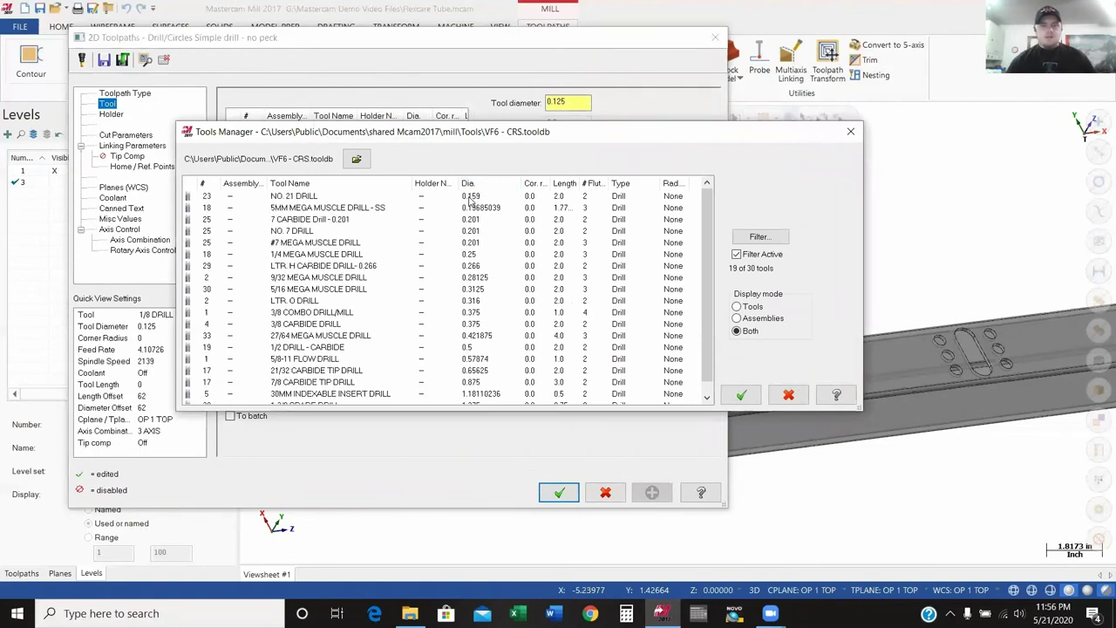
pyautogui.scroll(-1, 482, 277)
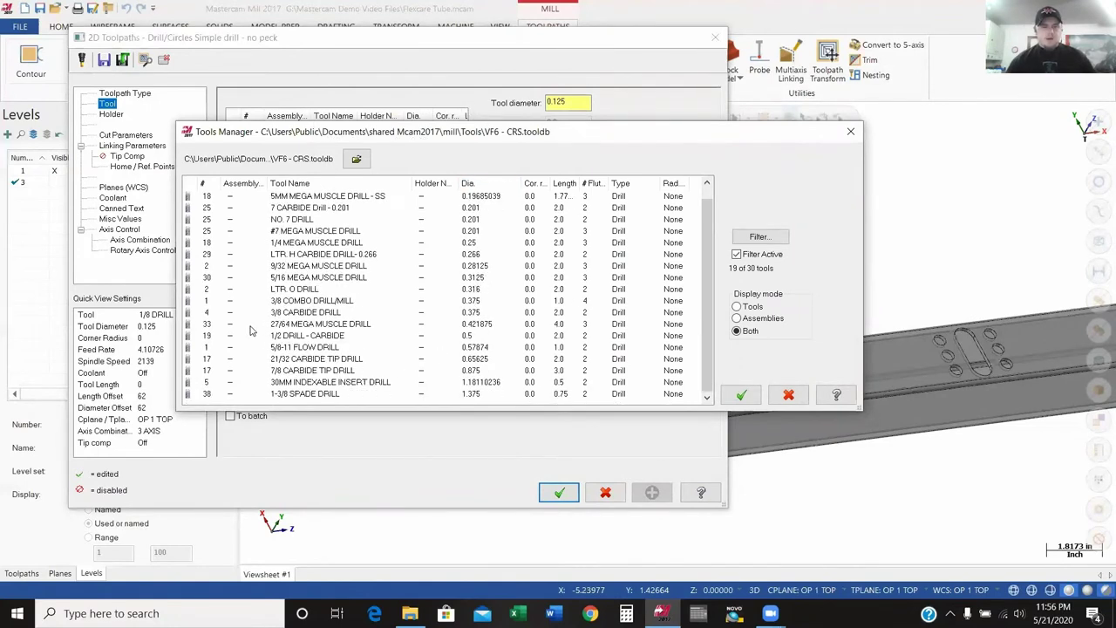
# - Choose the 27/64 Mega Muscle Drill, tool 33, for the toolpath and enter the comment DRILL 27/64 HOLES
pyautogui.doubleClick(317, 327)
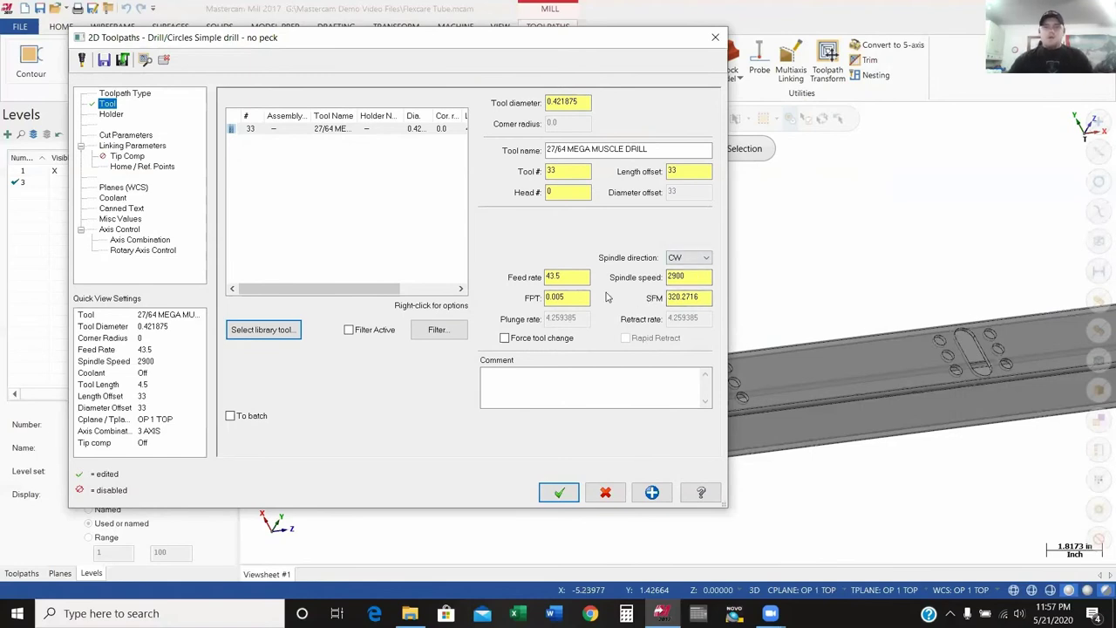
pyautogui.click(539, 379)
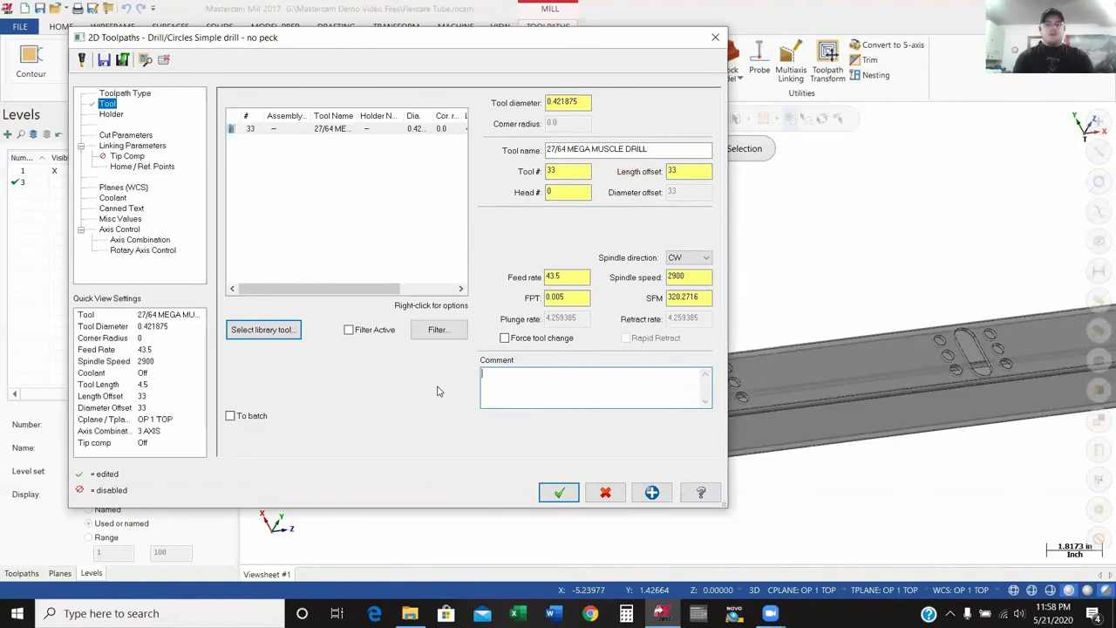
pyautogui.write('DRILL 2/')
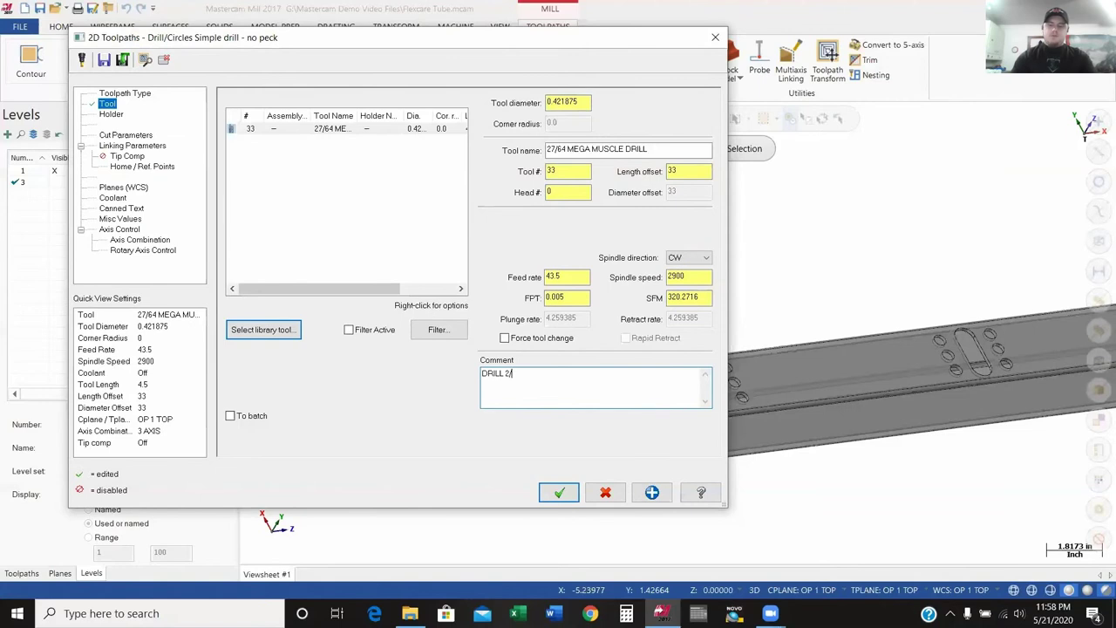
pyautogui.write('7/64 HOLES')
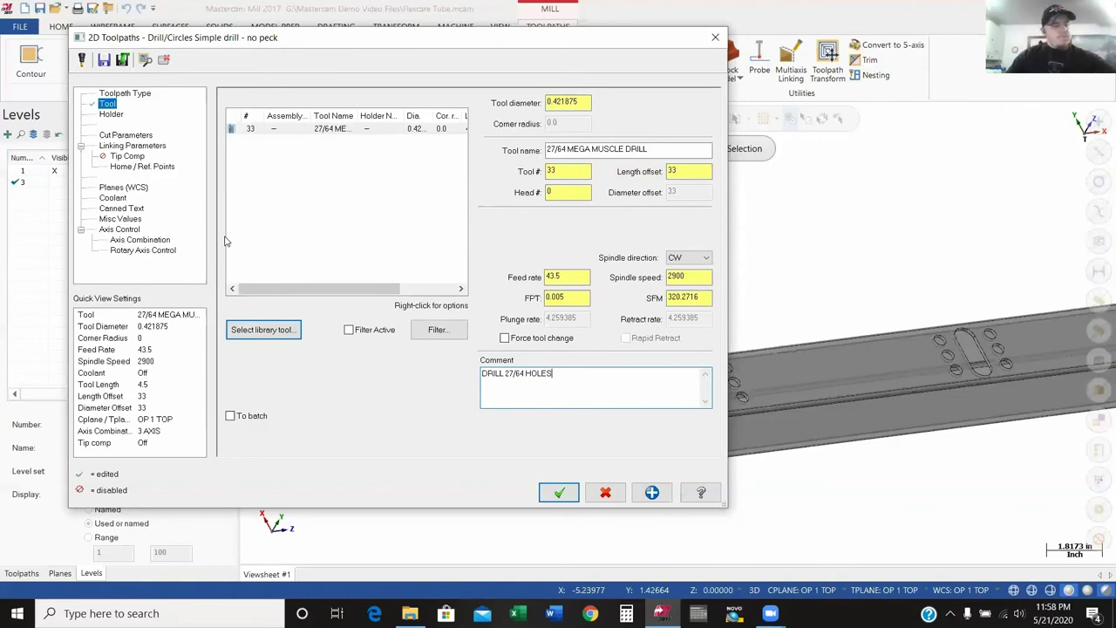
# - Select the Drill/Counterbore cycle in the toolpath's cut parameters
pyautogui.click(125, 135)
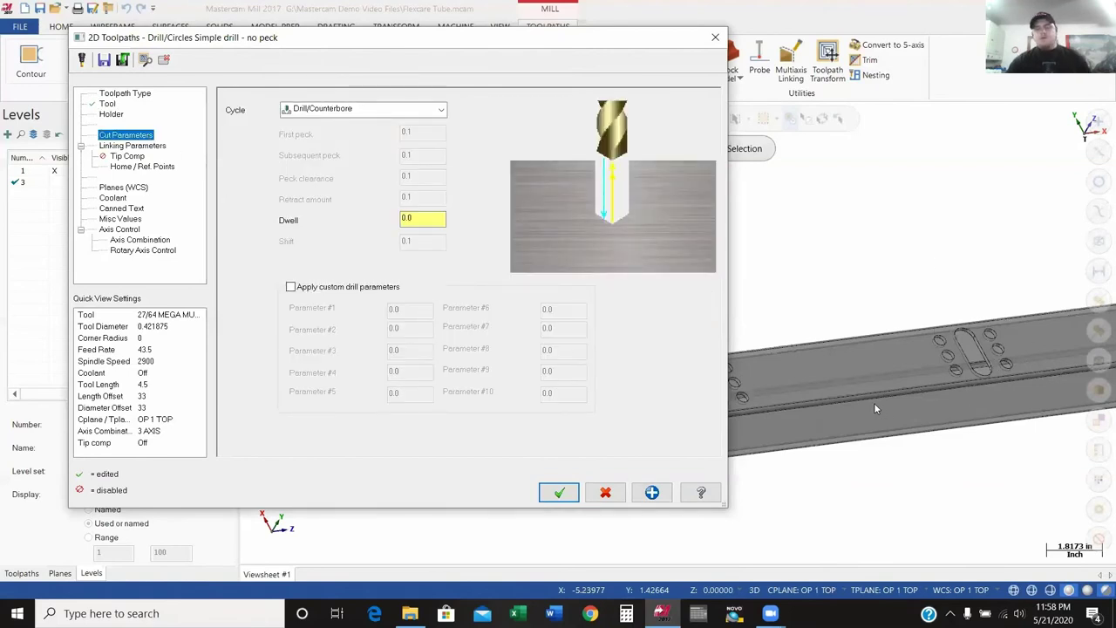
pyautogui.click(398, 109)
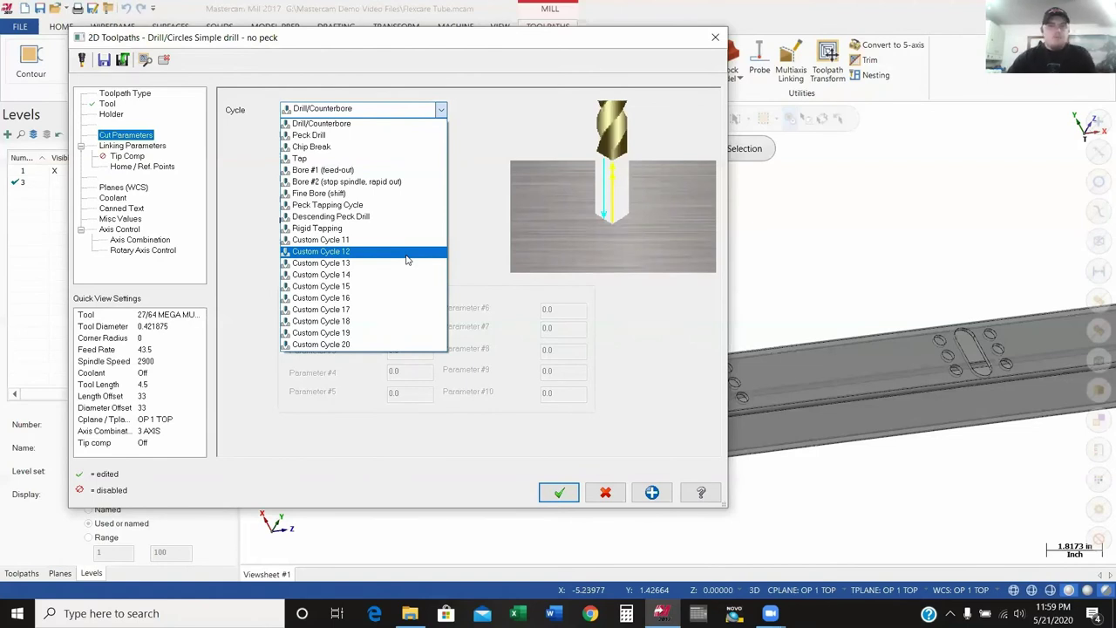
pyautogui.click(375, 124)
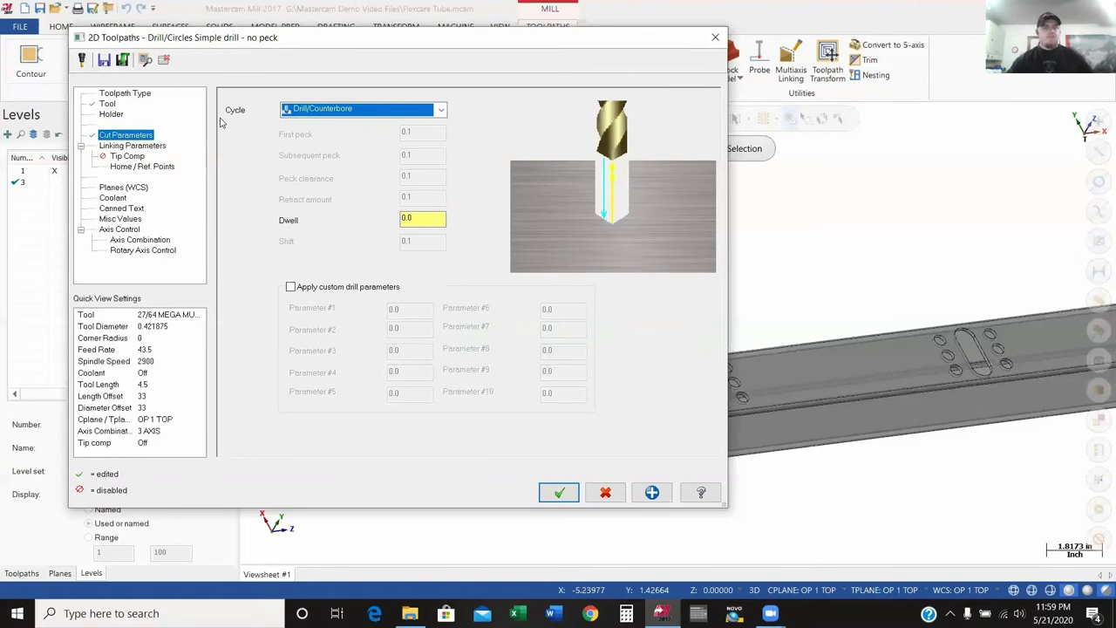
# - Make the drill's depth and retract absolute and pick the depth of -0.125 from the hole edge at the tube wall's underside
pyautogui.click(150, 147)
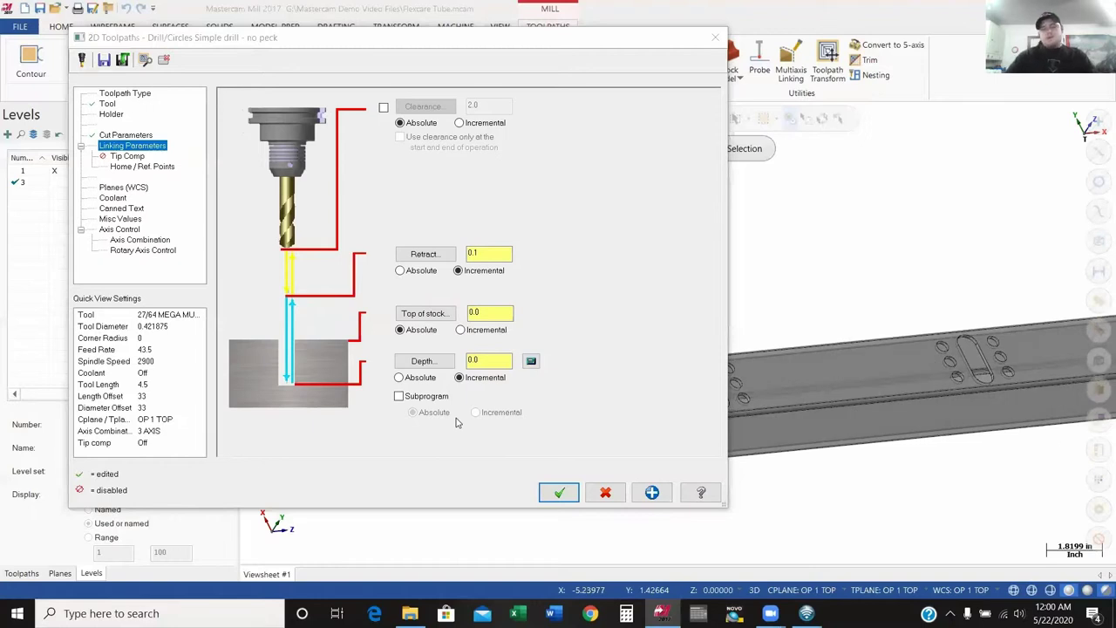
pyautogui.click(424, 379)
pyautogui.click(421, 273)
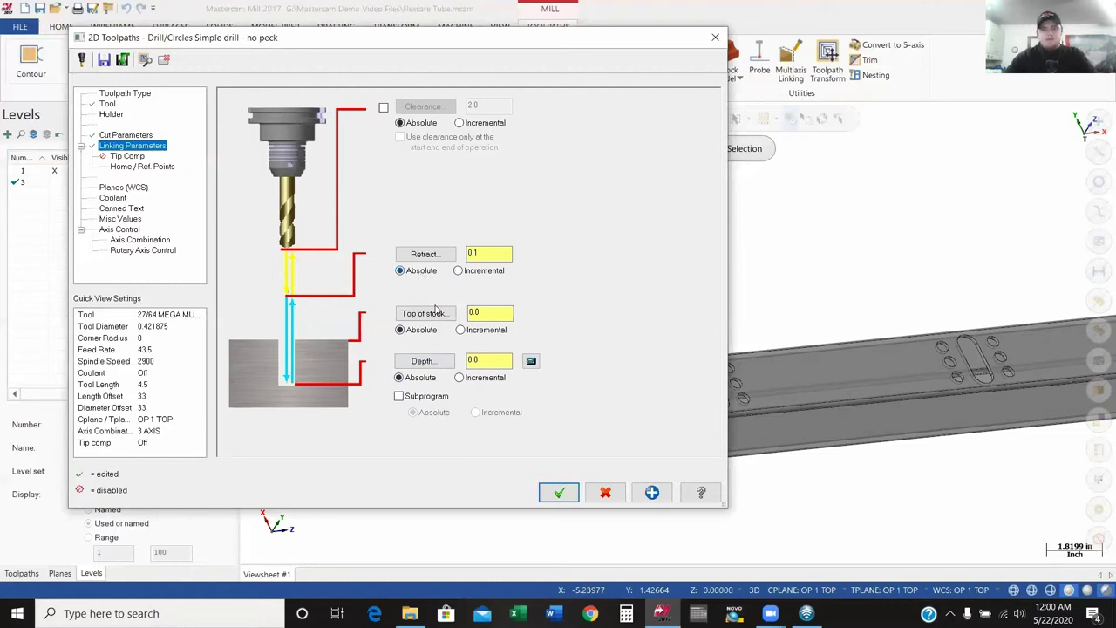
pyautogui.click(424, 364)
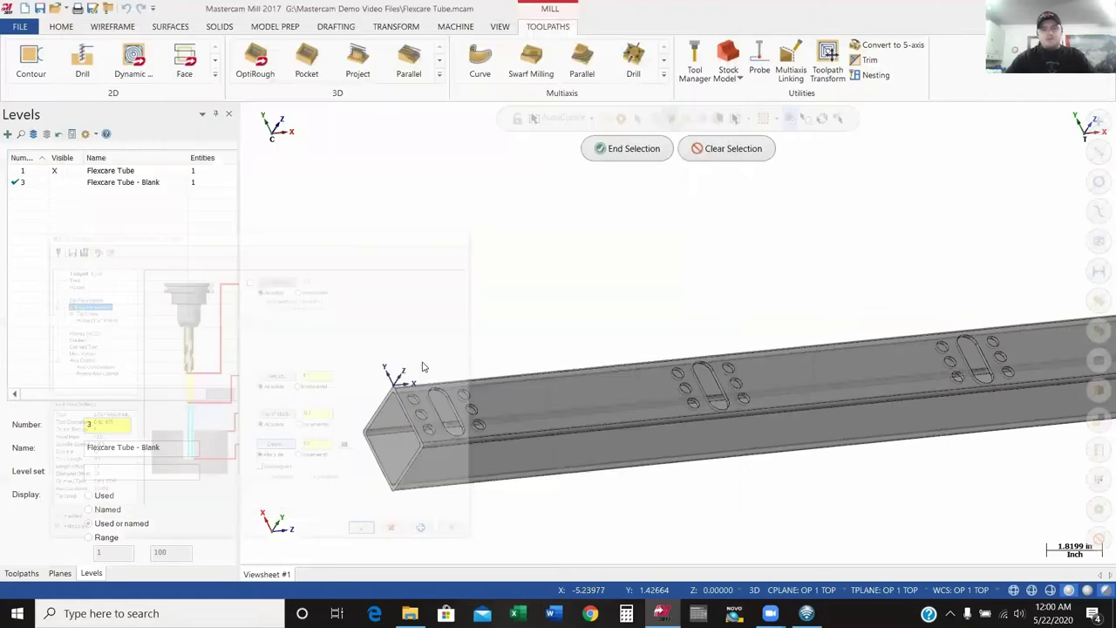
pyautogui.scroll(-2, 421, 359)
pyautogui.moveTo(421, 360); pyautogui.dragTo(422, 362, button='middle')
pyautogui.scroll(5, 422, 360)
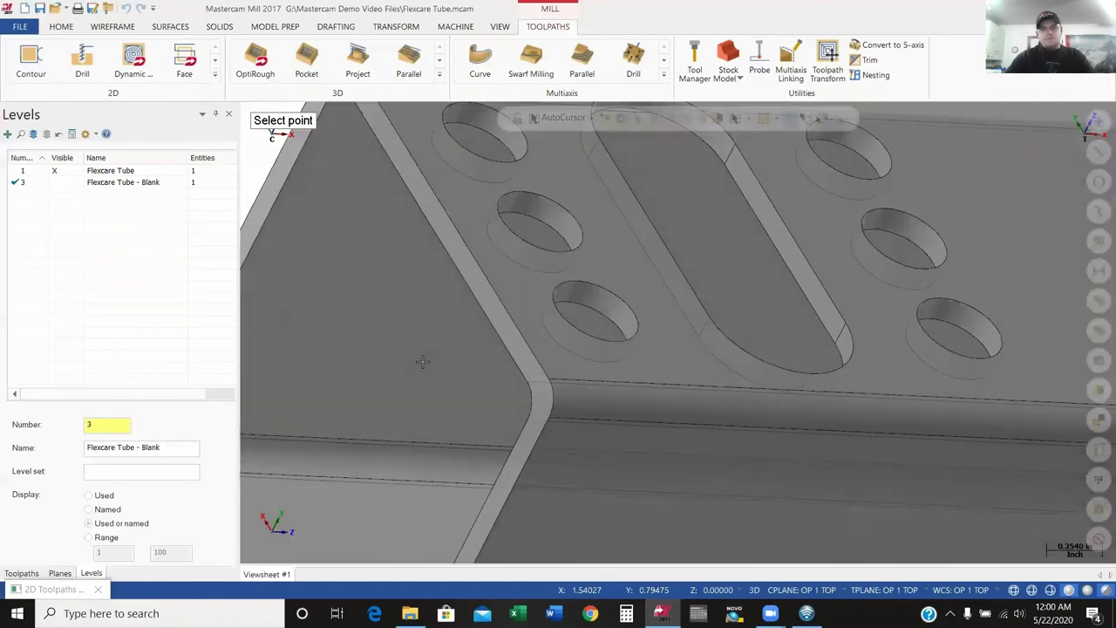
pyautogui.click(593, 319)
pyautogui.press('Return')
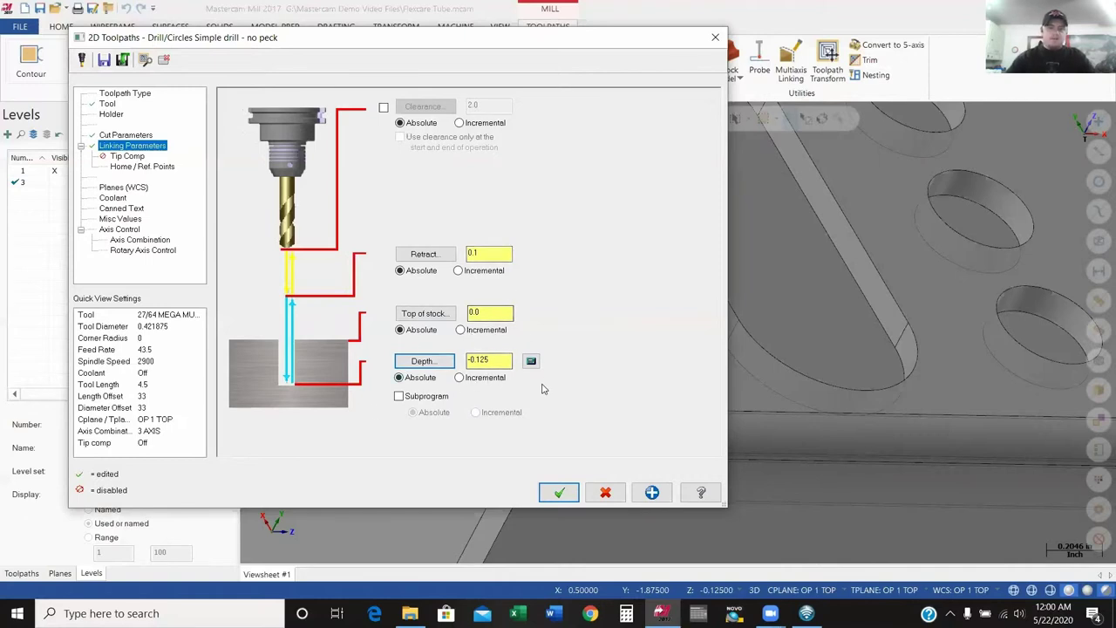
# - Add the drill's tip length to the depth with the depth calculator, using the current tool values, for a depth of -0.251744
pyautogui.moveTo(508, 40); pyautogui.dragTo(520, 38)
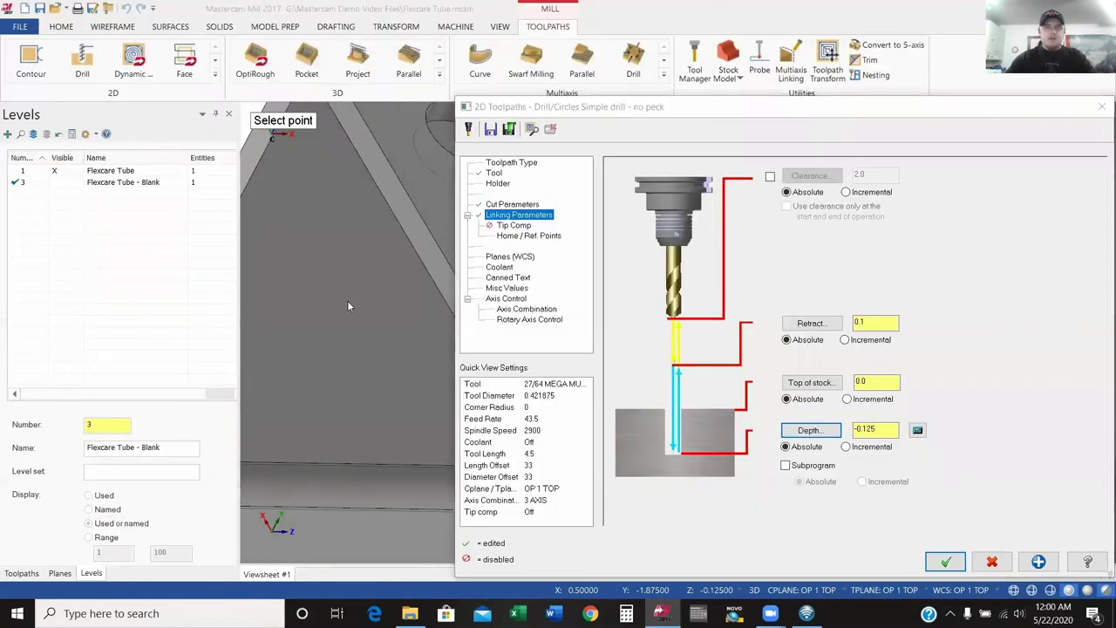
pyautogui.scroll(3, 346, 299)
pyautogui.moveTo(364, 310); pyautogui.dragTo(343, 314, button='middle')
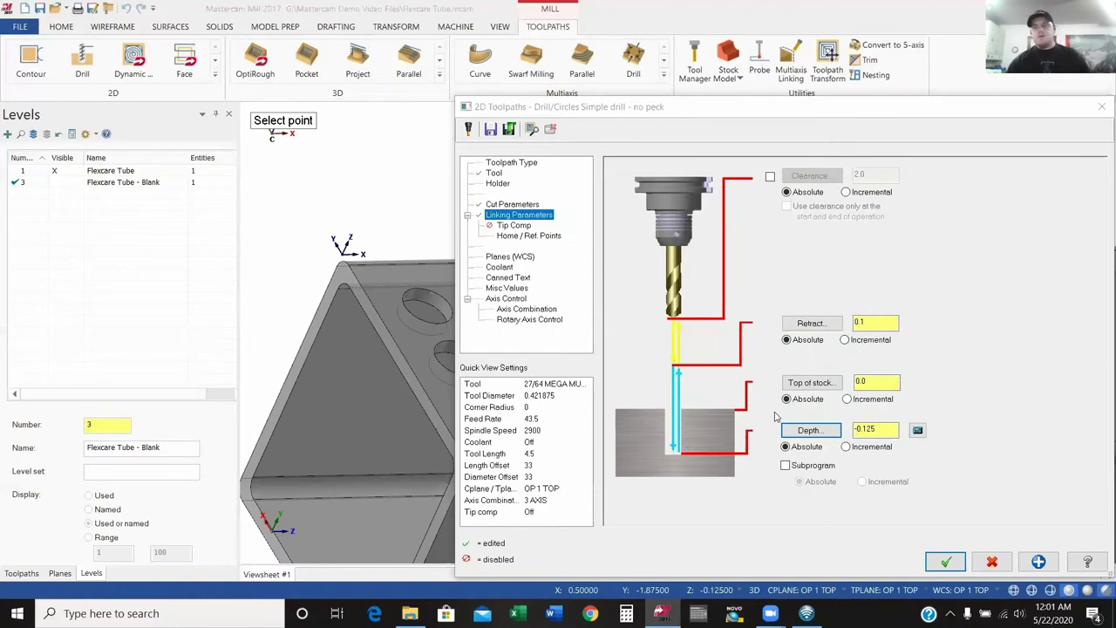
pyautogui.click(880, 428)
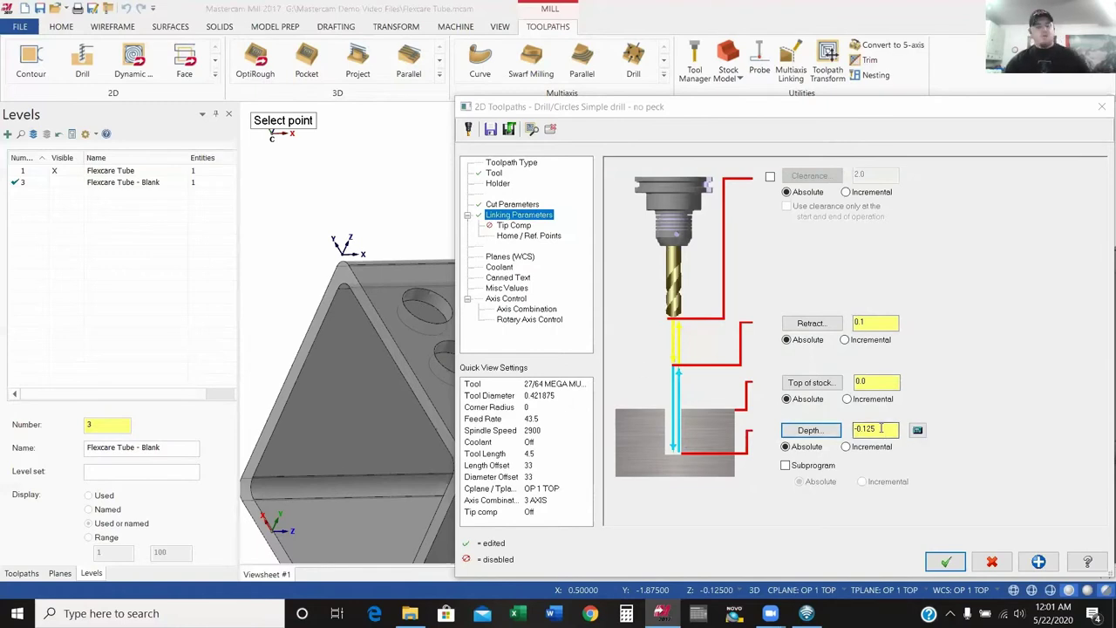
pyautogui.moveTo(411, 462); pyautogui.dragTo(376, 362, button='middle')
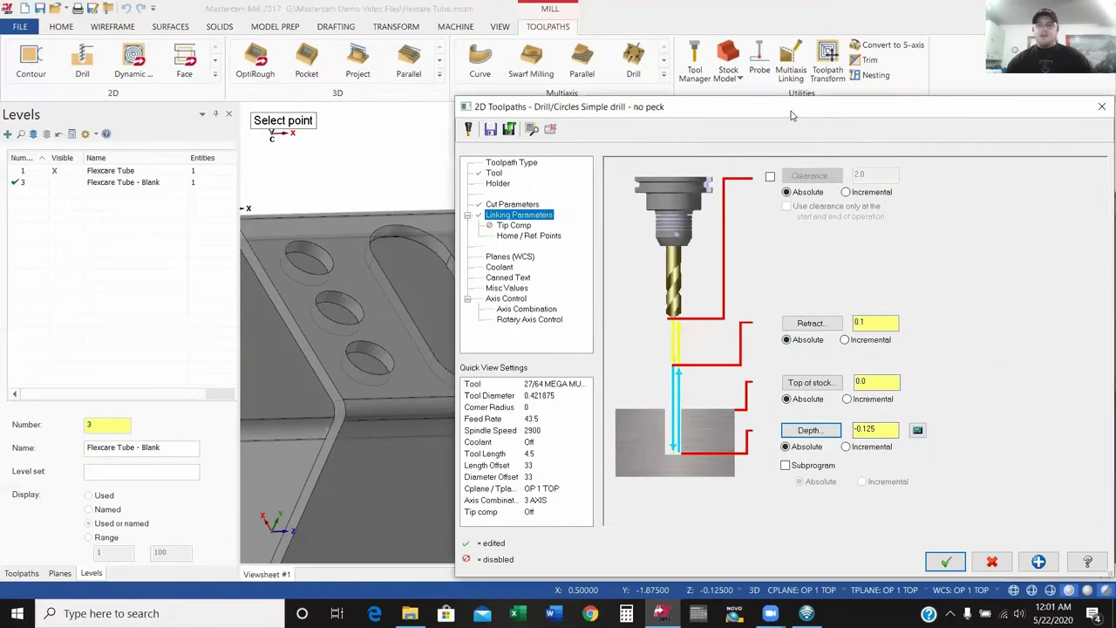
pyautogui.moveTo(792, 115); pyautogui.dragTo(575, 65)
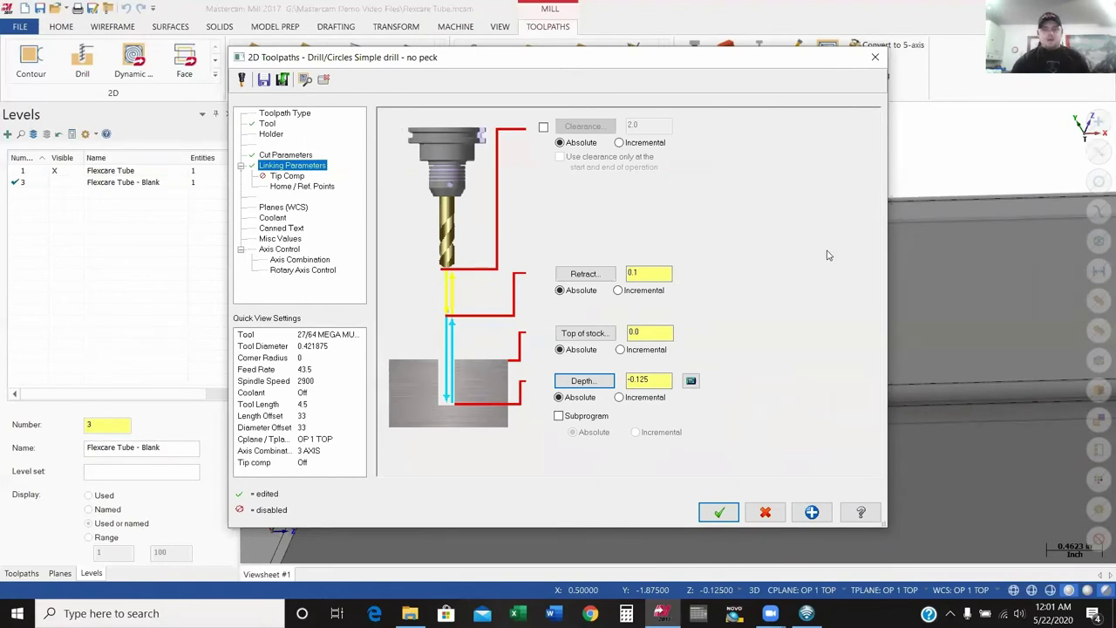
pyautogui.click(691, 381)
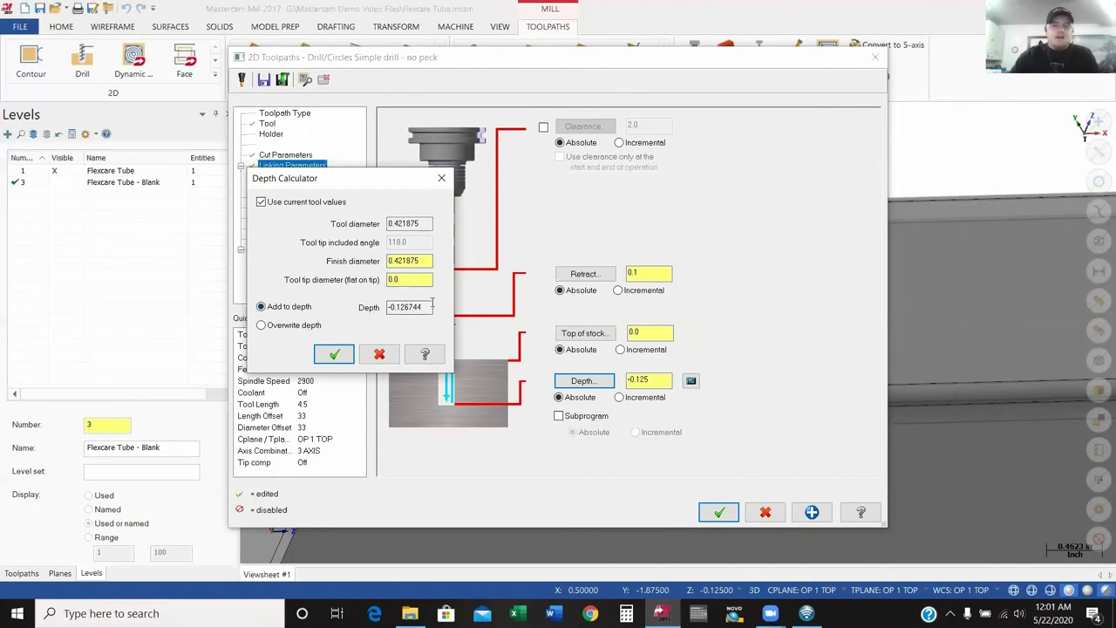
pyautogui.click(407, 307)
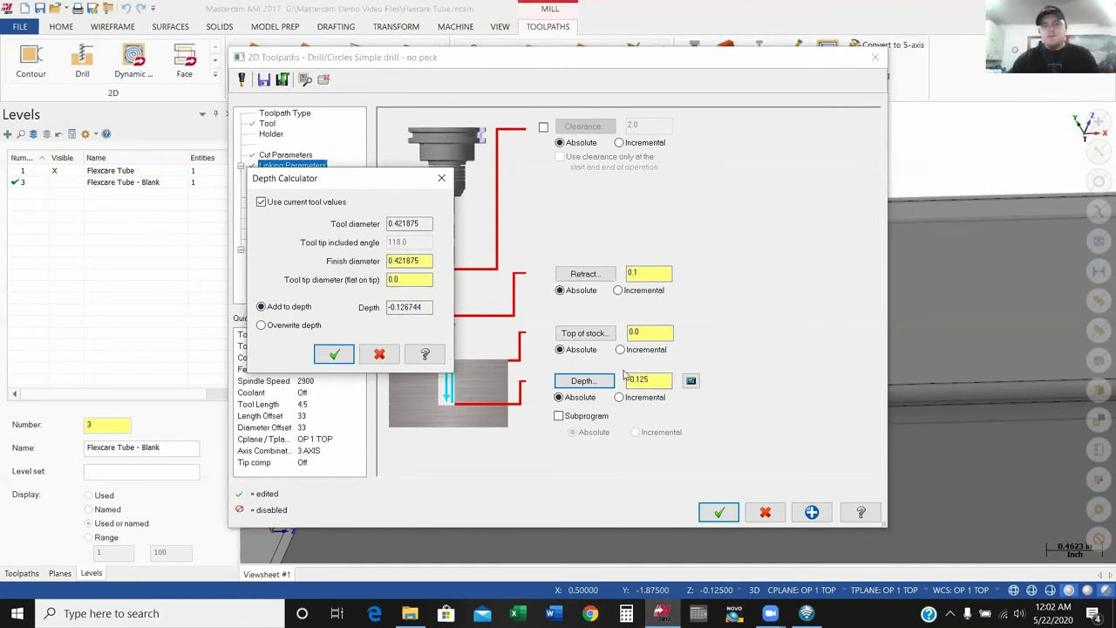
pyautogui.click(340, 355)
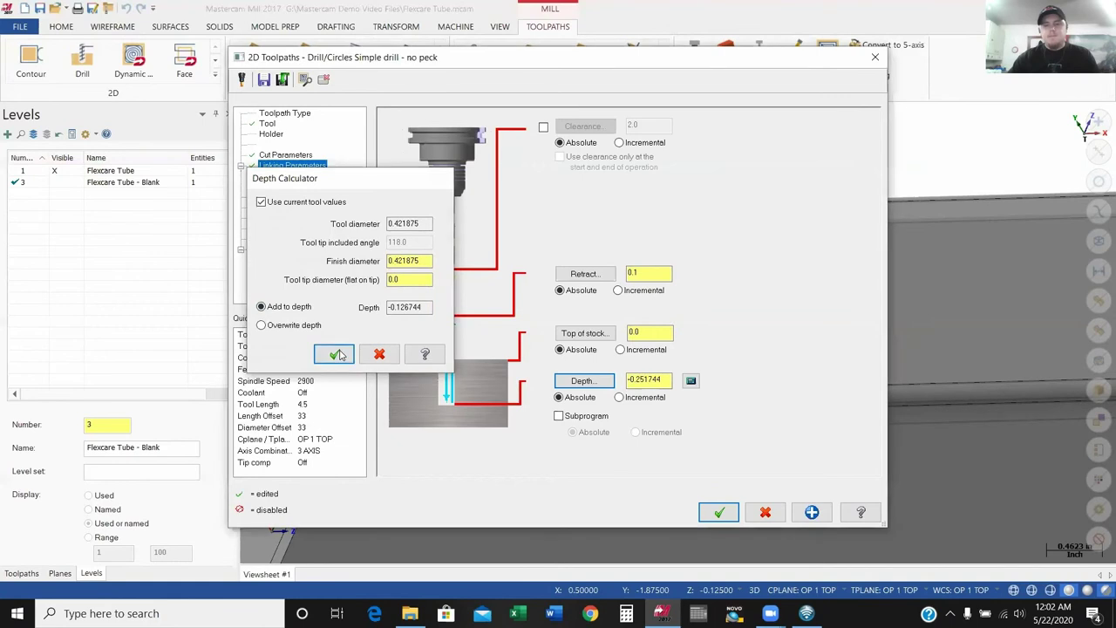
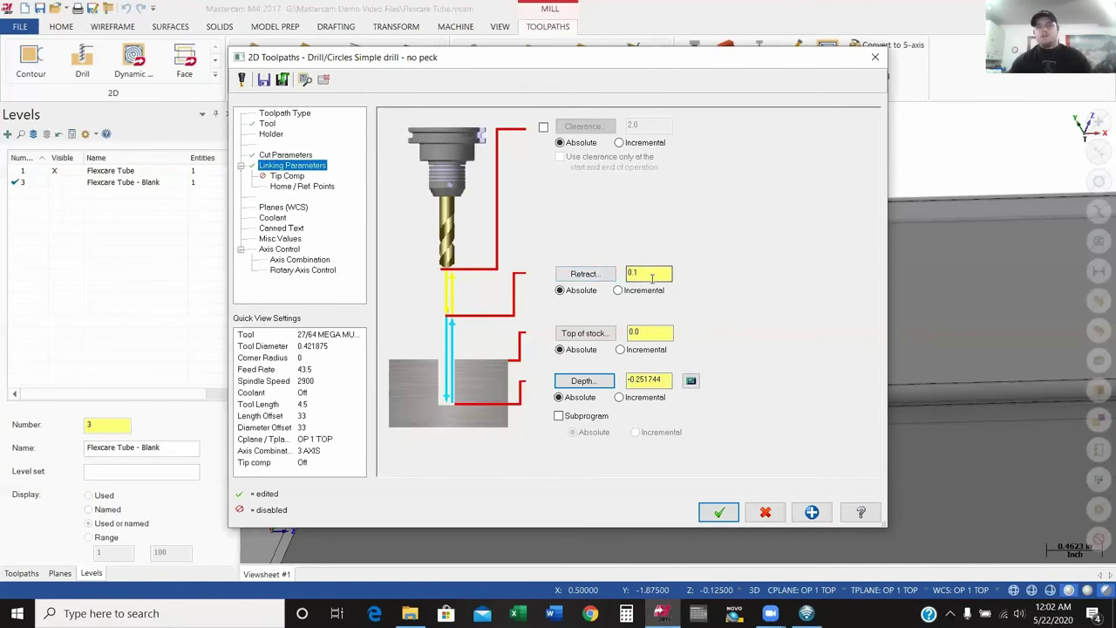
# - Set the absolute retract height of the drill toolpath to 0.25
pyautogui.click(584, 276)
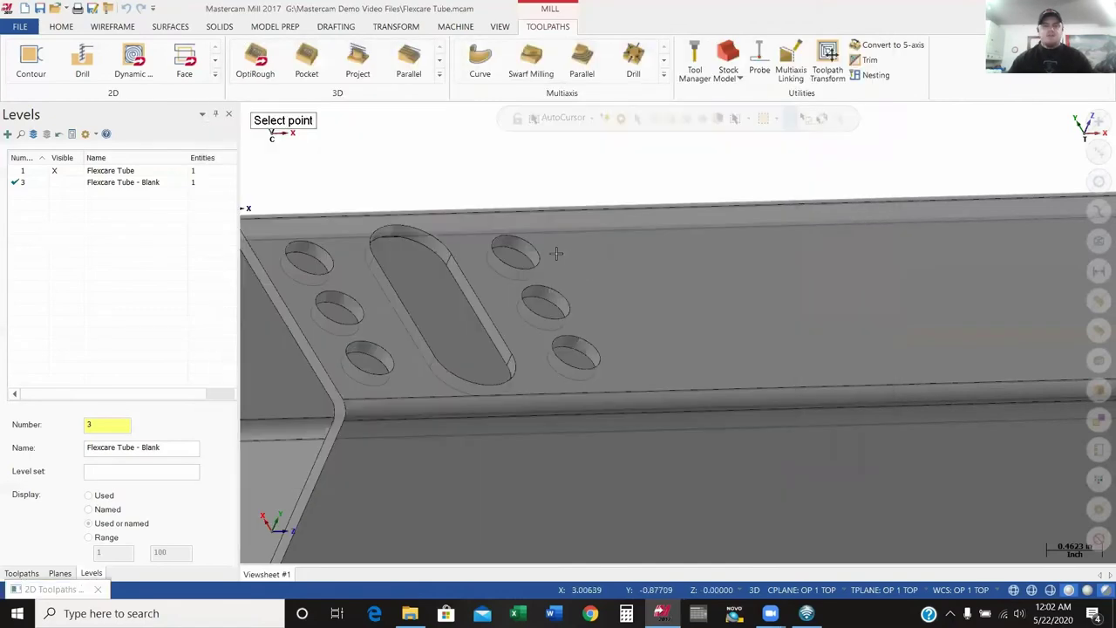
pyautogui.click(530, 248)
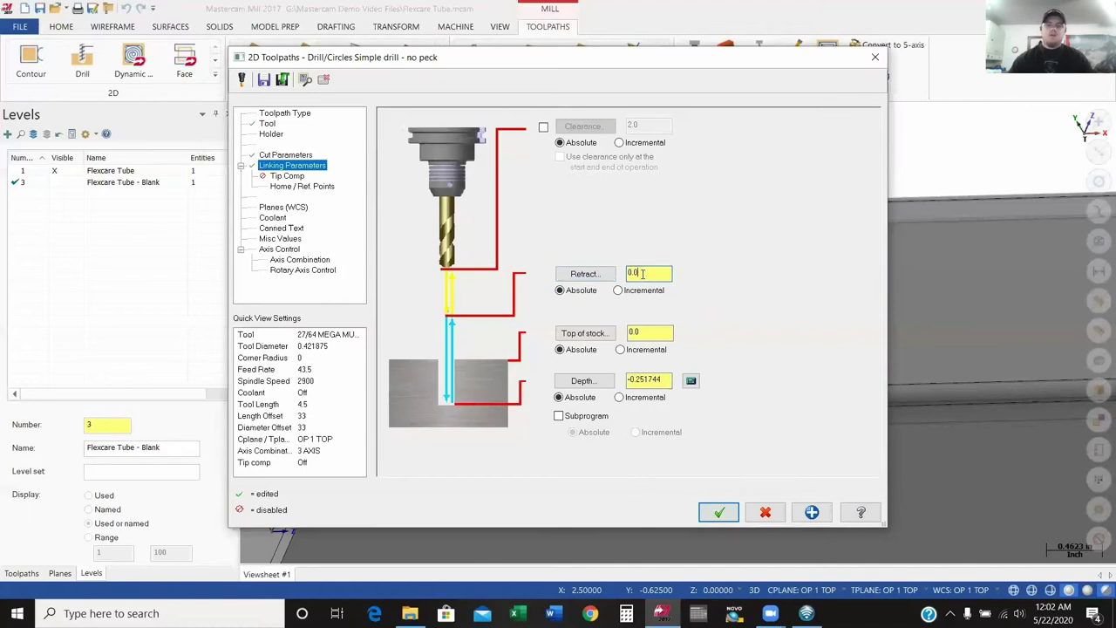
pyautogui.press('Return')
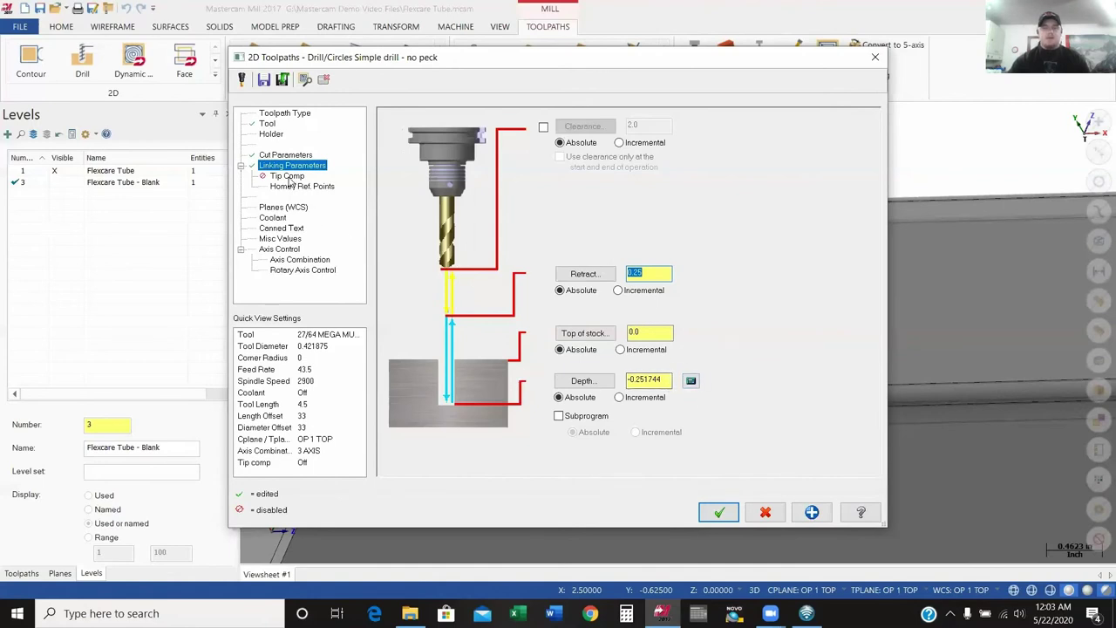
# - Review the drill's tip compensation settings, turning Tip Comp on and back off
pyautogui.click(288, 177)
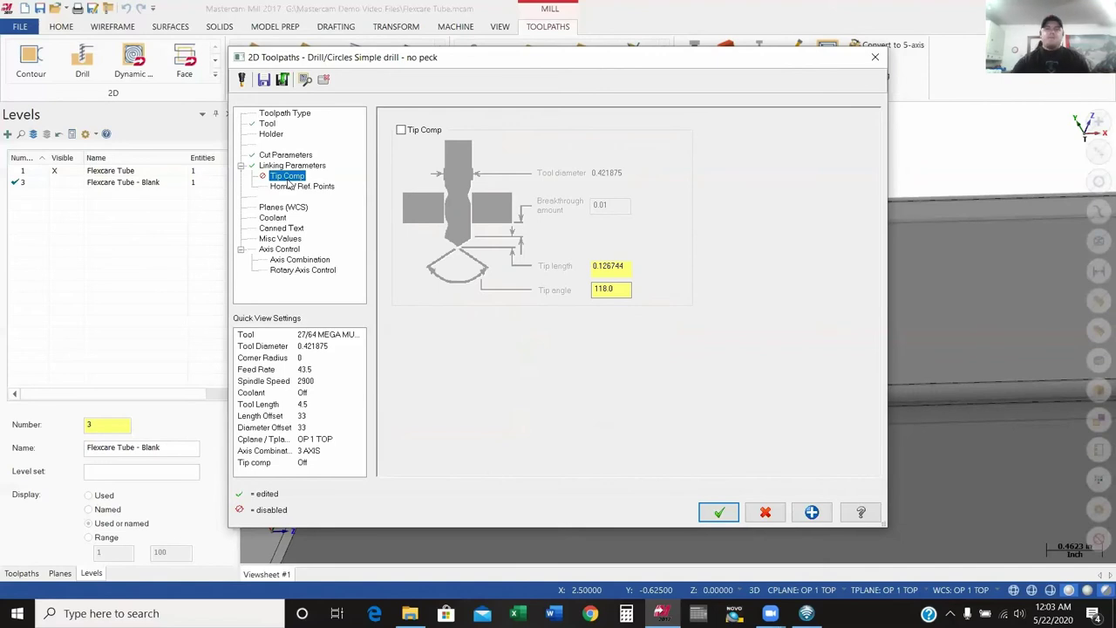
pyautogui.click(288, 166)
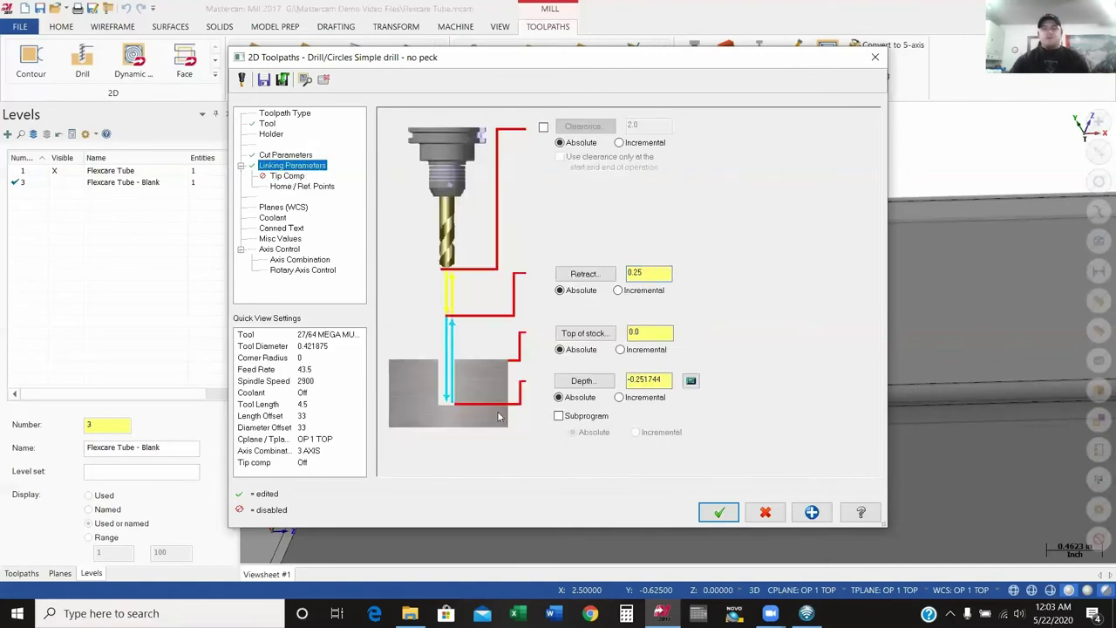
pyautogui.click(636, 378)
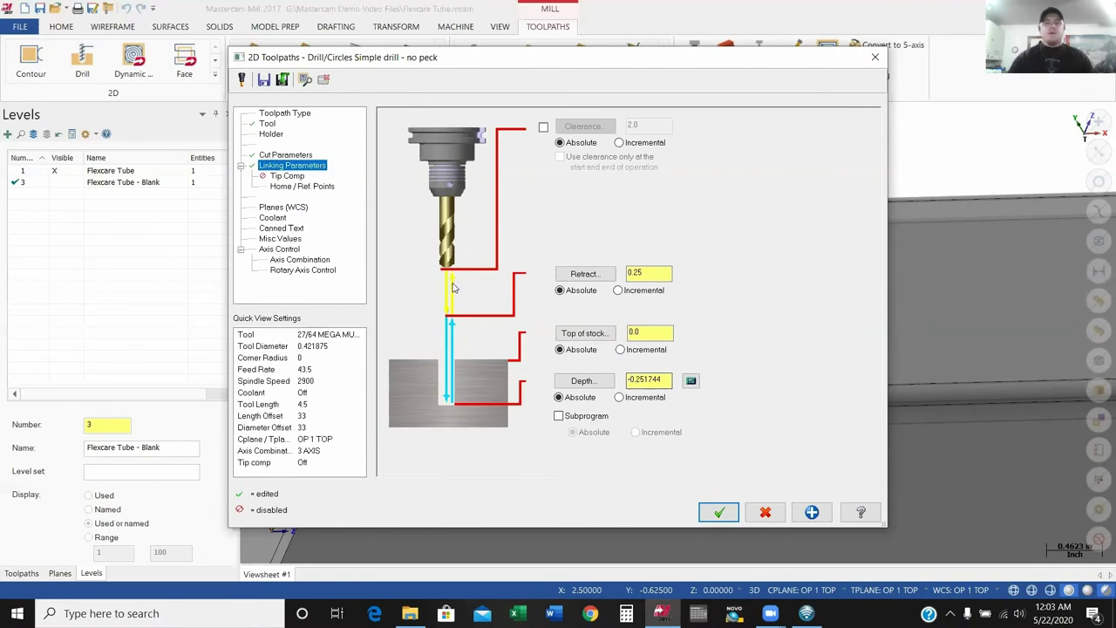
pyautogui.click(283, 177)
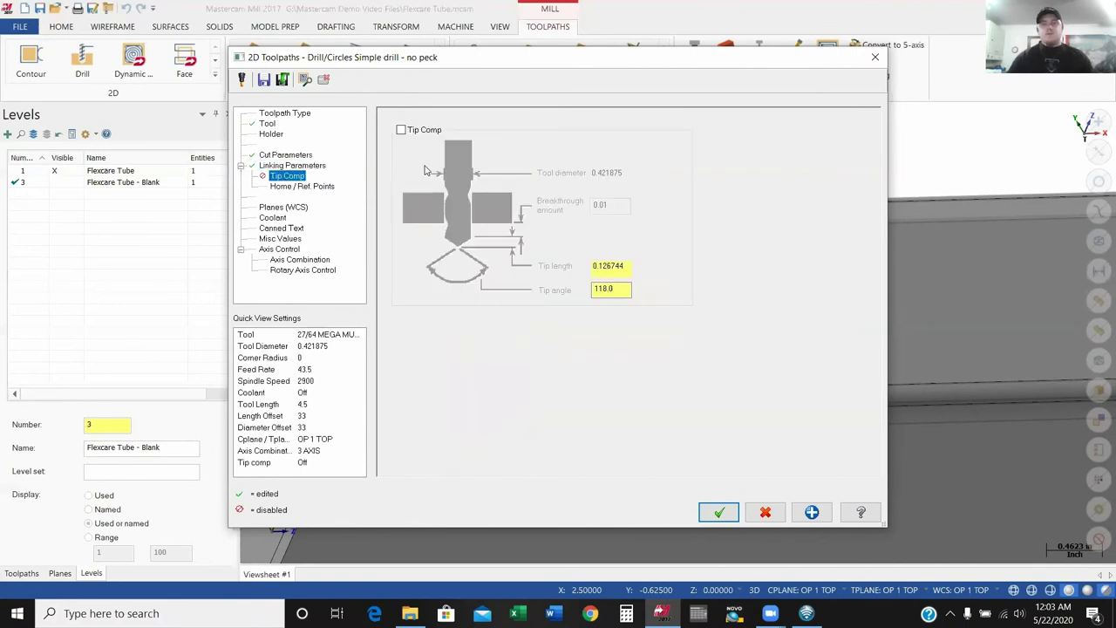
pyautogui.click(401, 130)
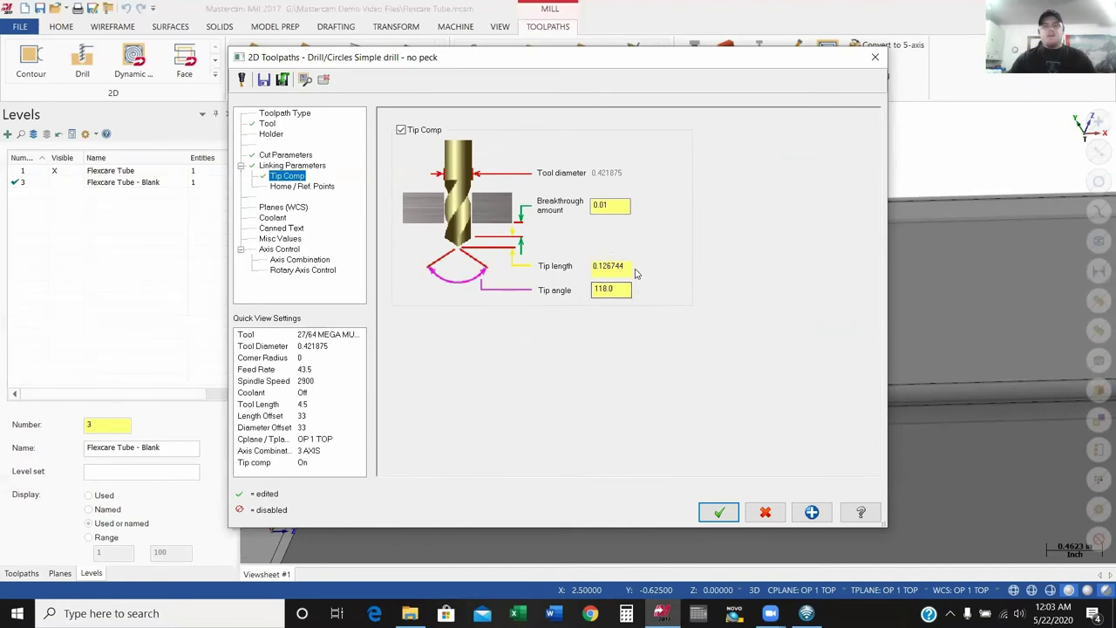
pyautogui.click(401, 130)
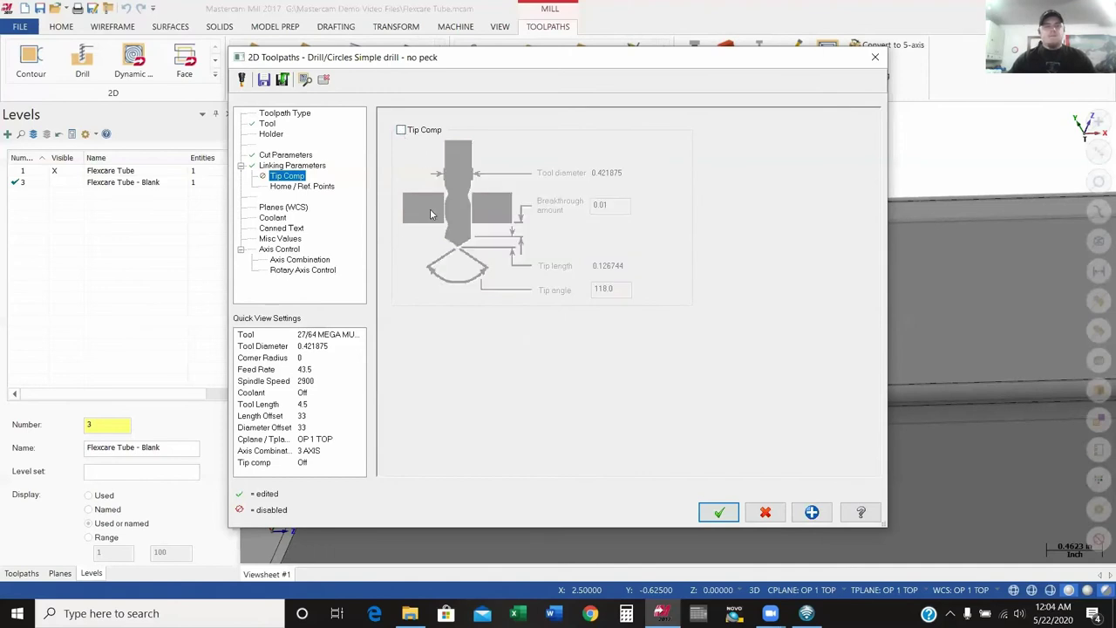
# - Turn thru-tool coolant on for the drill toolpath and accept its parameters to generate the toolpath
pyautogui.click(285, 207)
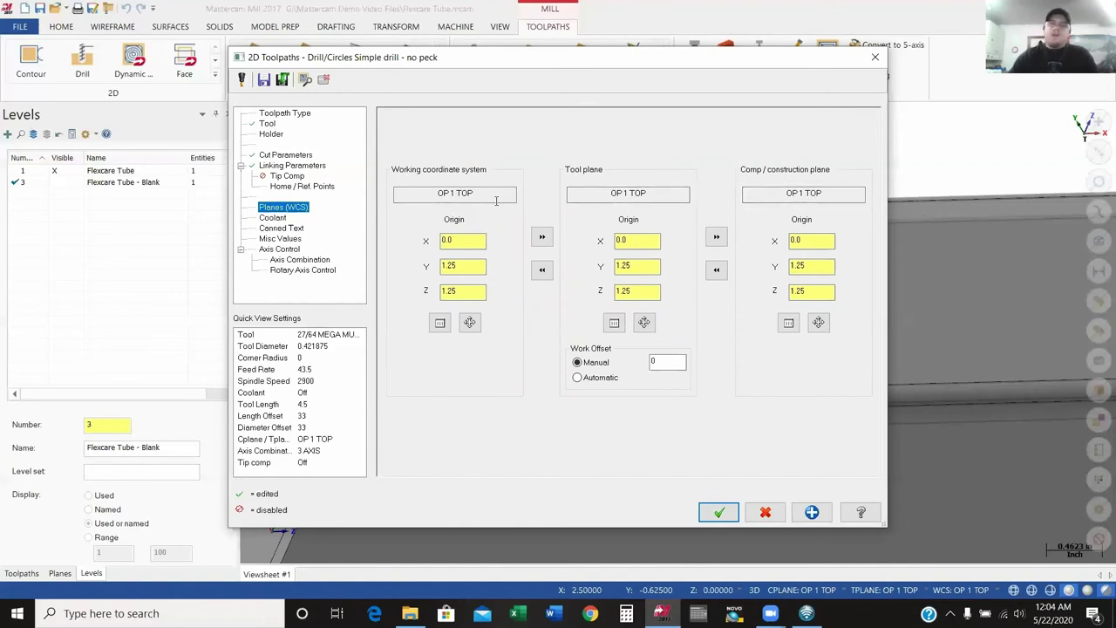
pyautogui.click(275, 218)
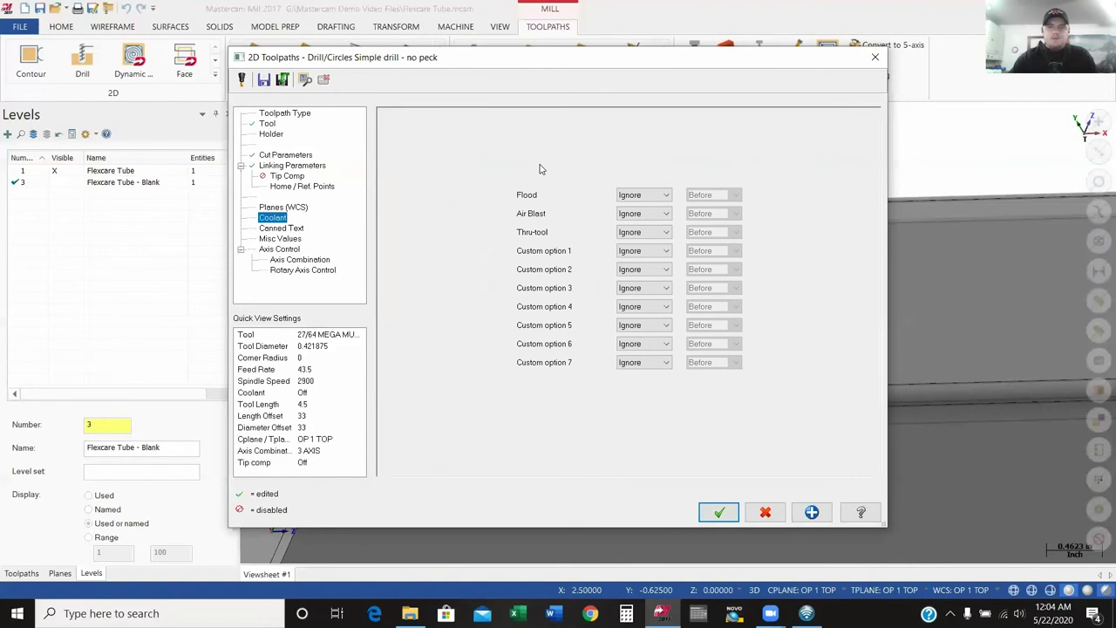
pyautogui.click(634, 233)
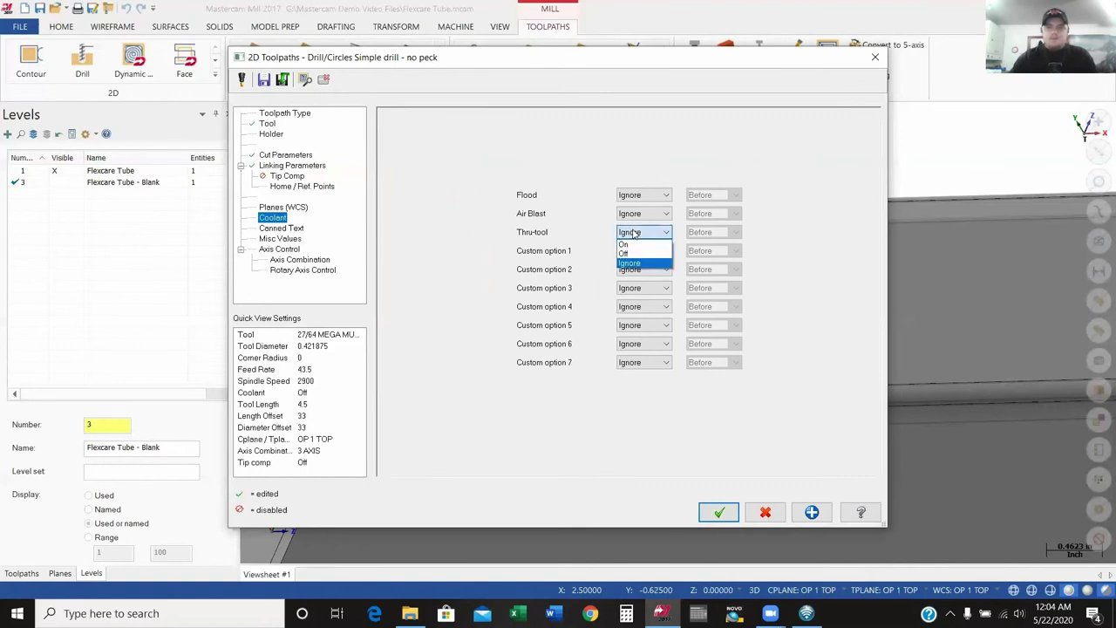
pyautogui.click(634, 245)
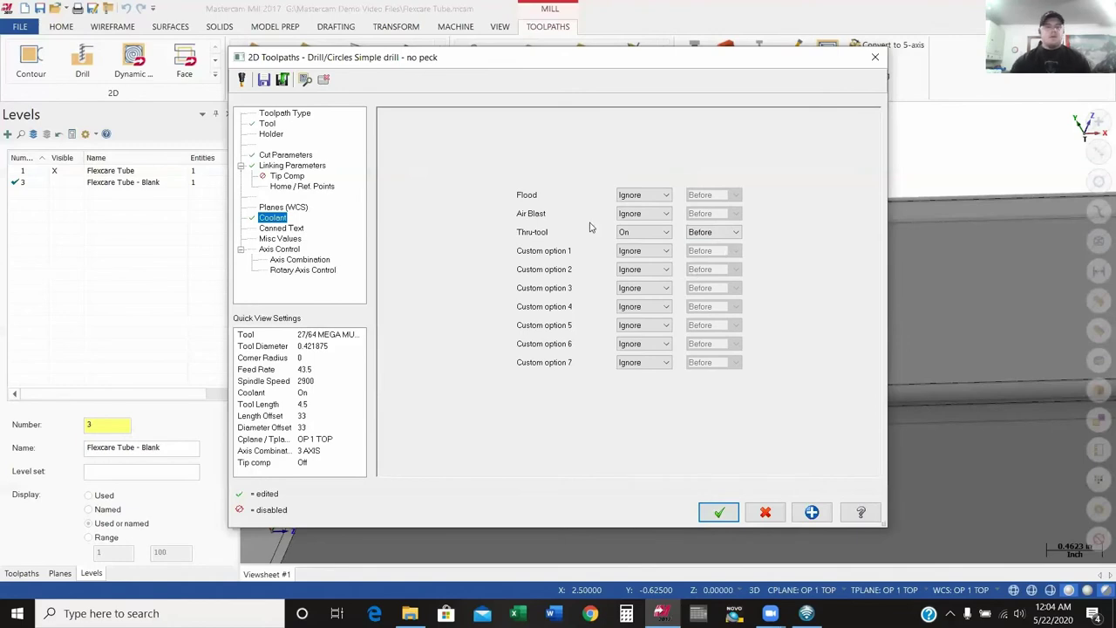
pyautogui.click(715, 511)
pyautogui.scroll(-3, 477, 388)
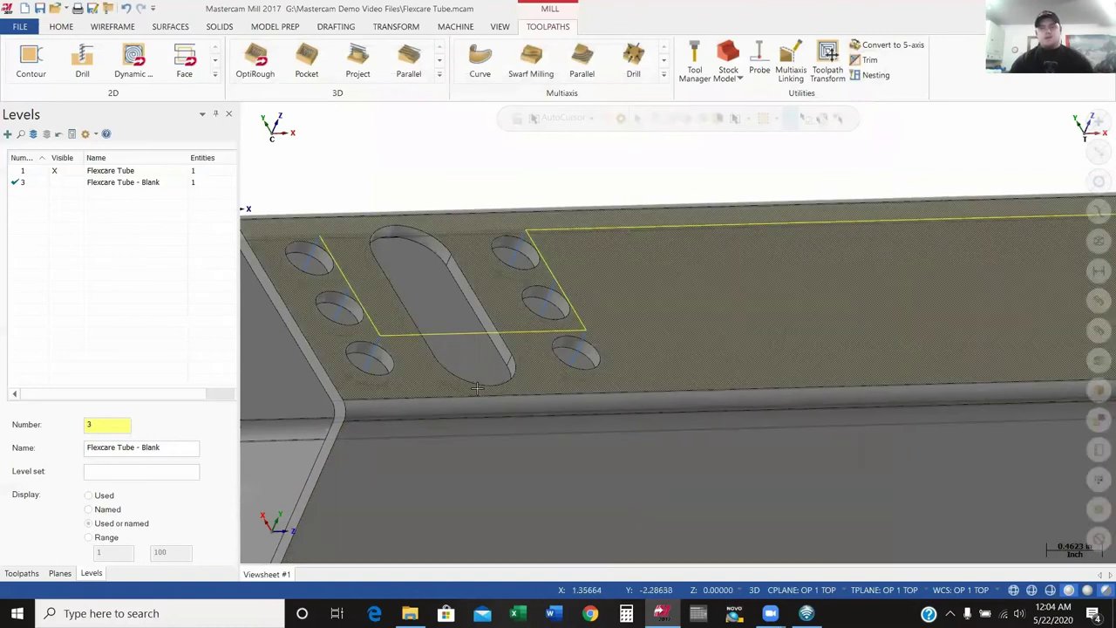
# - Examine the generated drill toolpath along the tube's hole groups, from the far groups back to the end with the origin
pyautogui.scroll(-2, 477, 389)
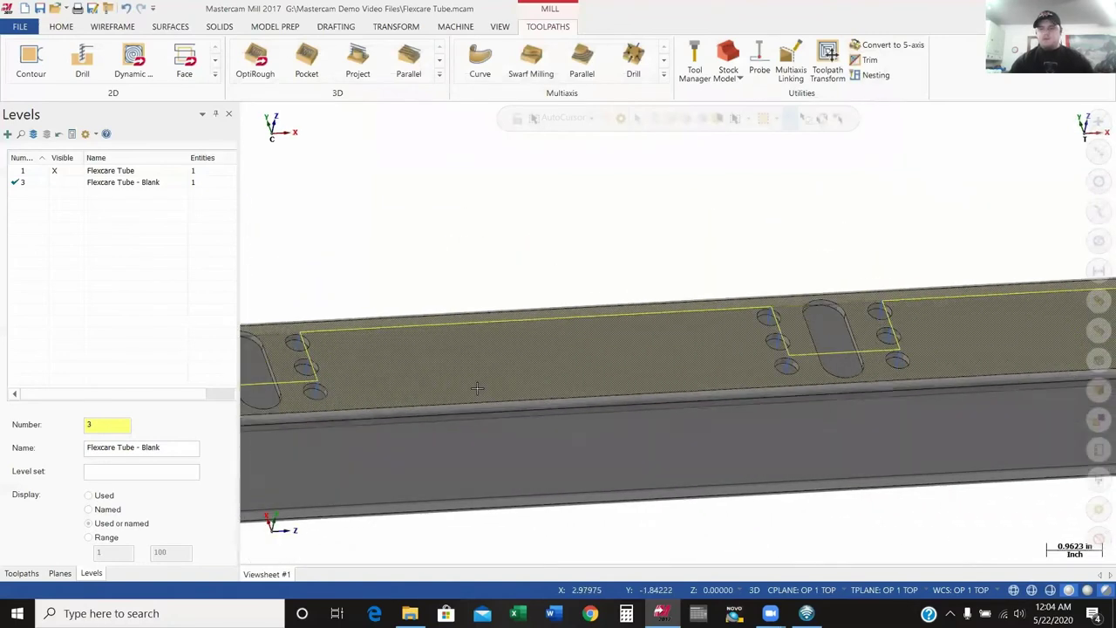
pyautogui.scroll(-4, 477, 388)
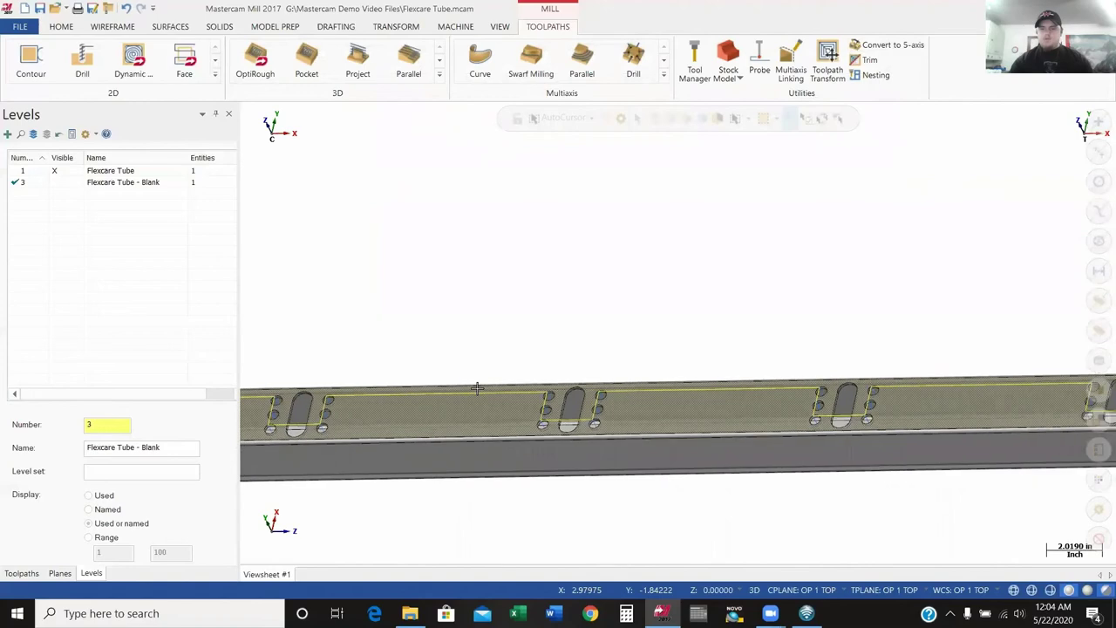
pyautogui.moveTo(477, 388); pyautogui.dragTo(491, 376, button='middle')
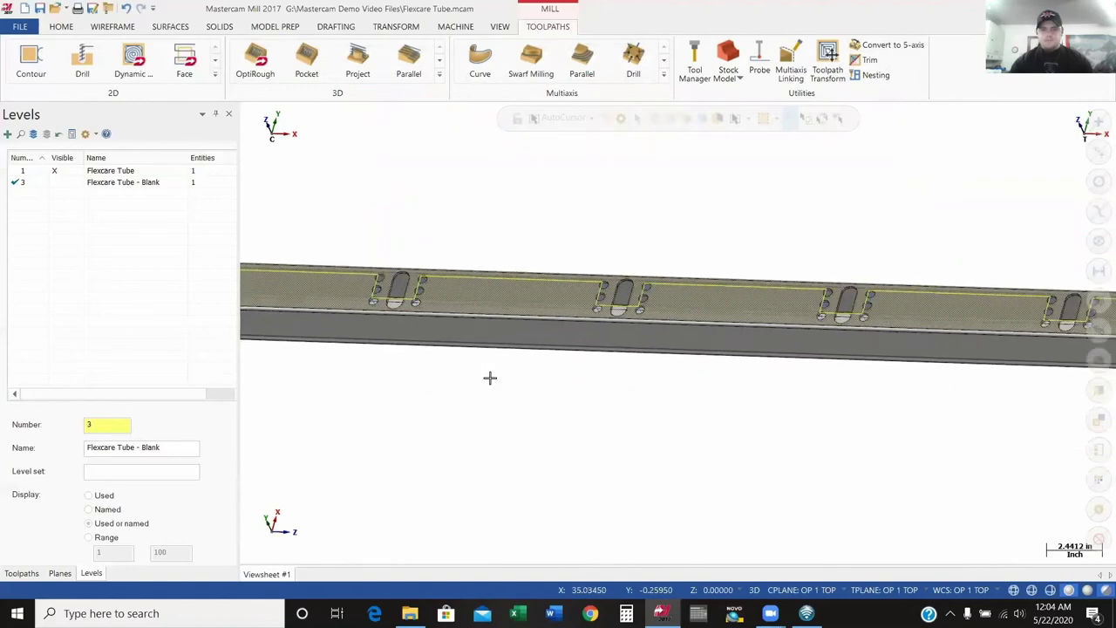
pyautogui.scroll(3, 489, 377)
pyautogui.scroll(3, 490, 378)
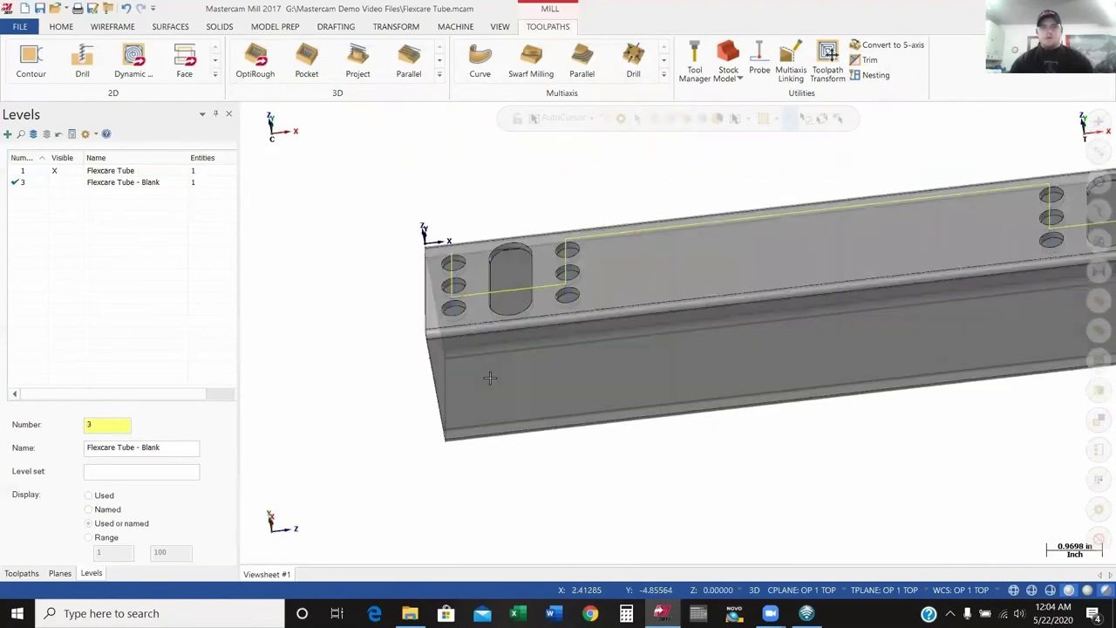
pyautogui.scroll(1, 490, 377)
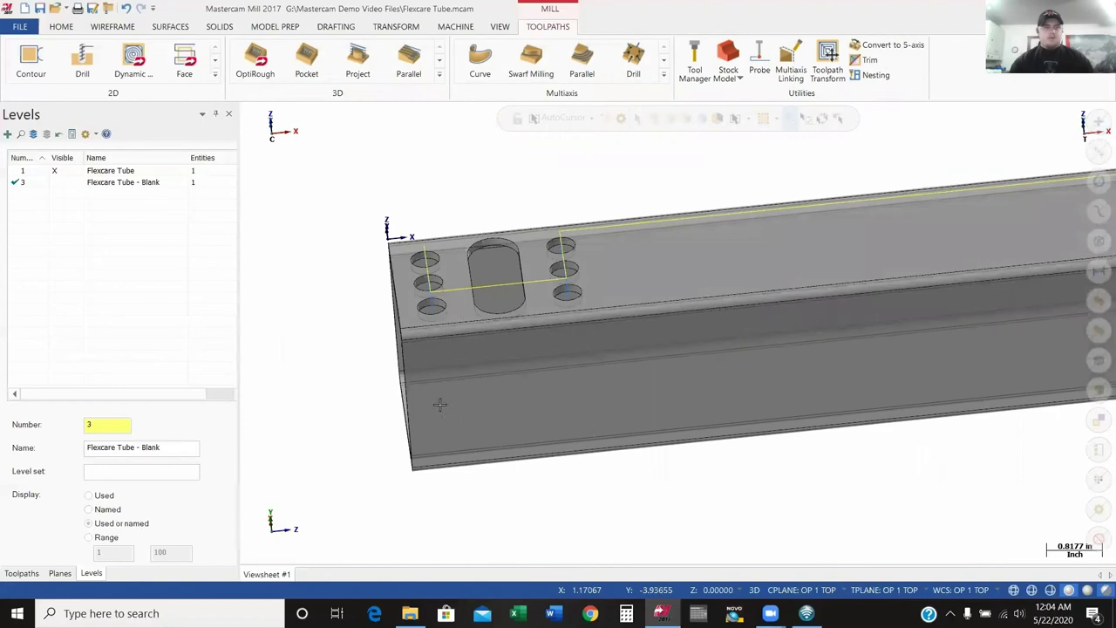
# - Hide the drill toolpath's display and add a toolpath group named 1/2" HARVI under OP 1
pyautogui.click(23, 572)
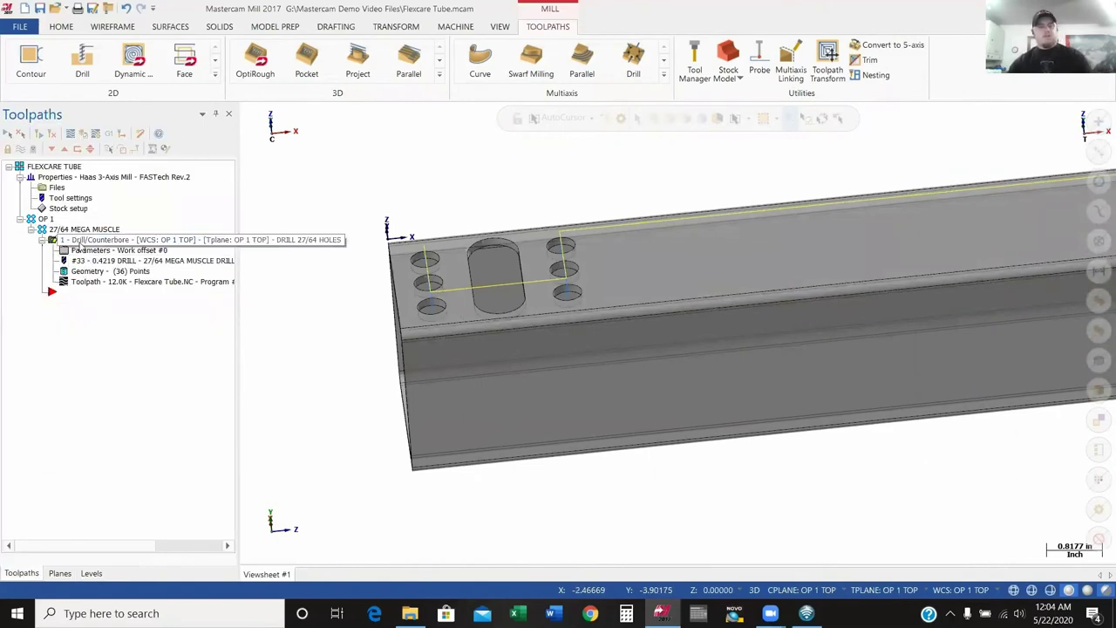
pyautogui.click(80, 243)
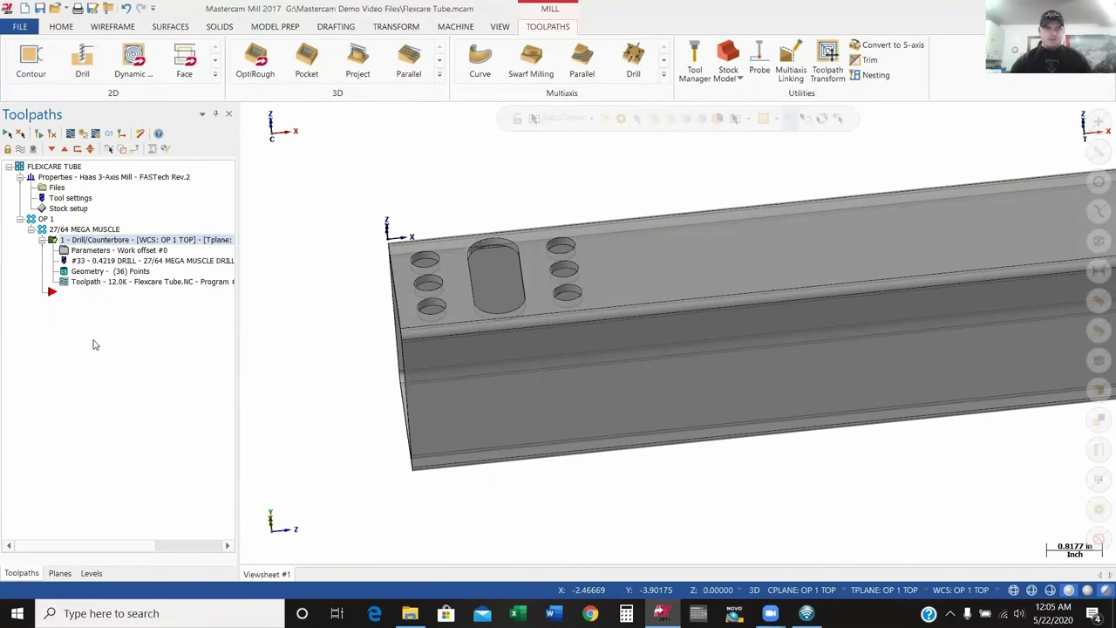
pyautogui.rightClick(50, 222)
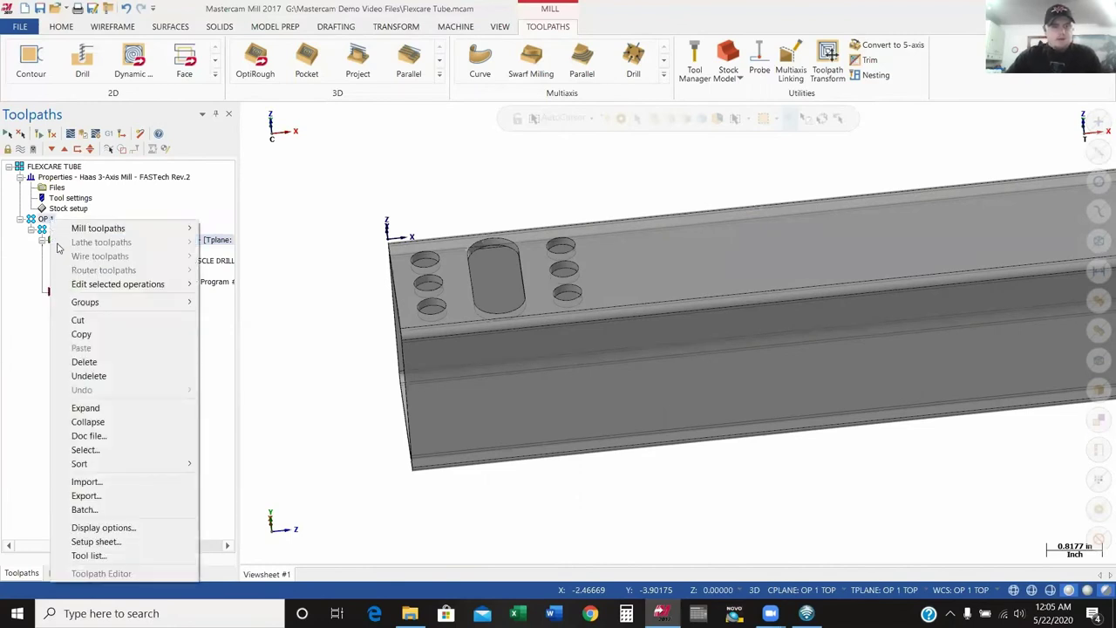
pyautogui.moveTo(123, 305)
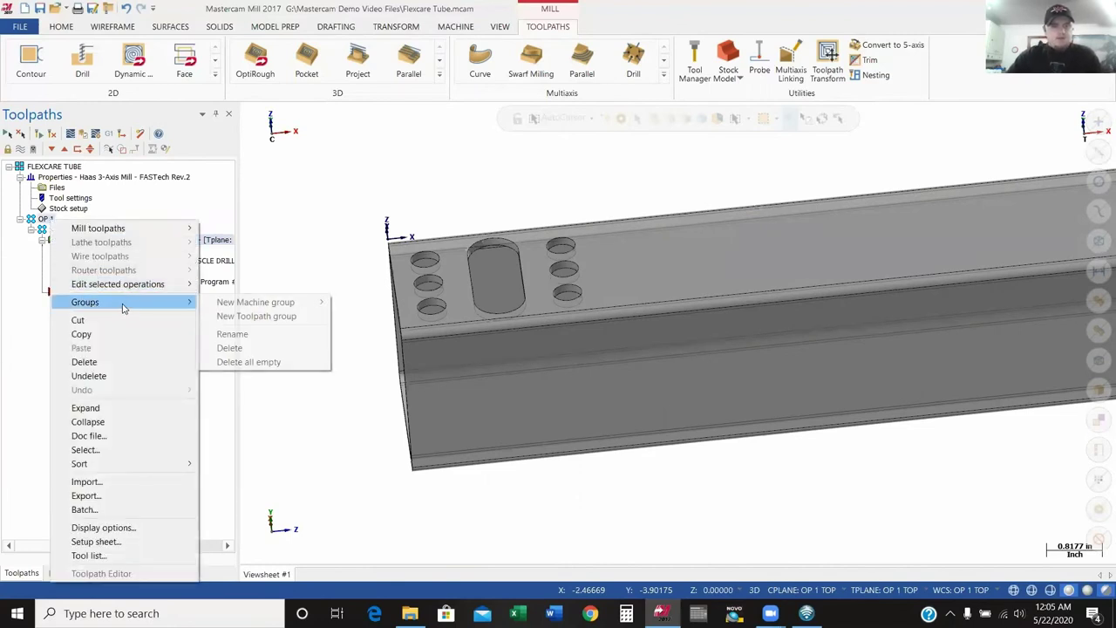
pyautogui.click(239, 317)
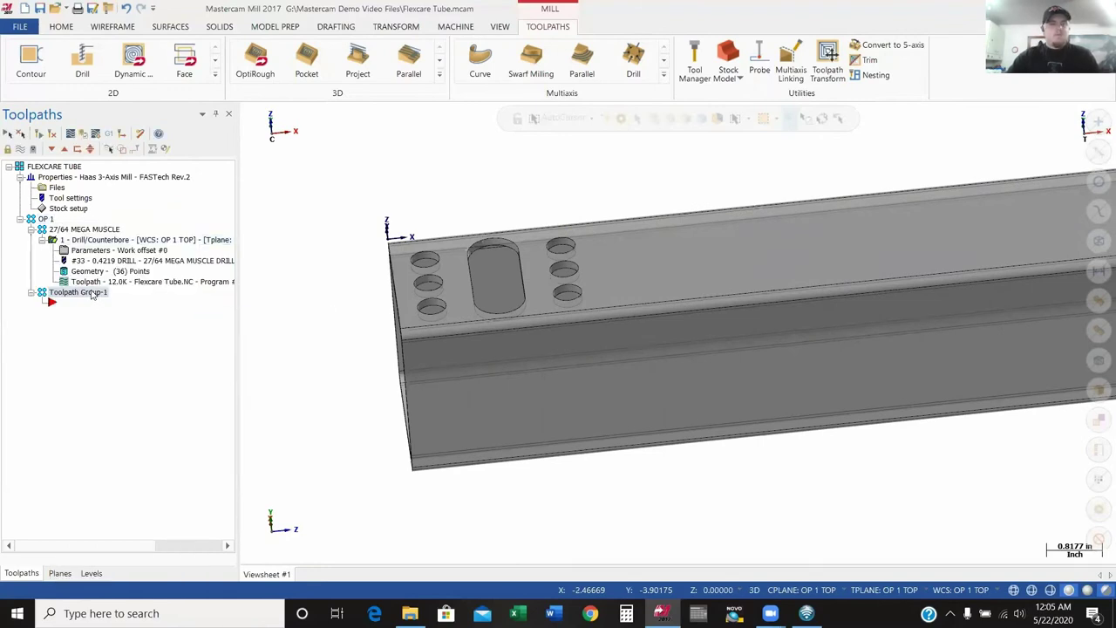
pyautogui.write('1/')
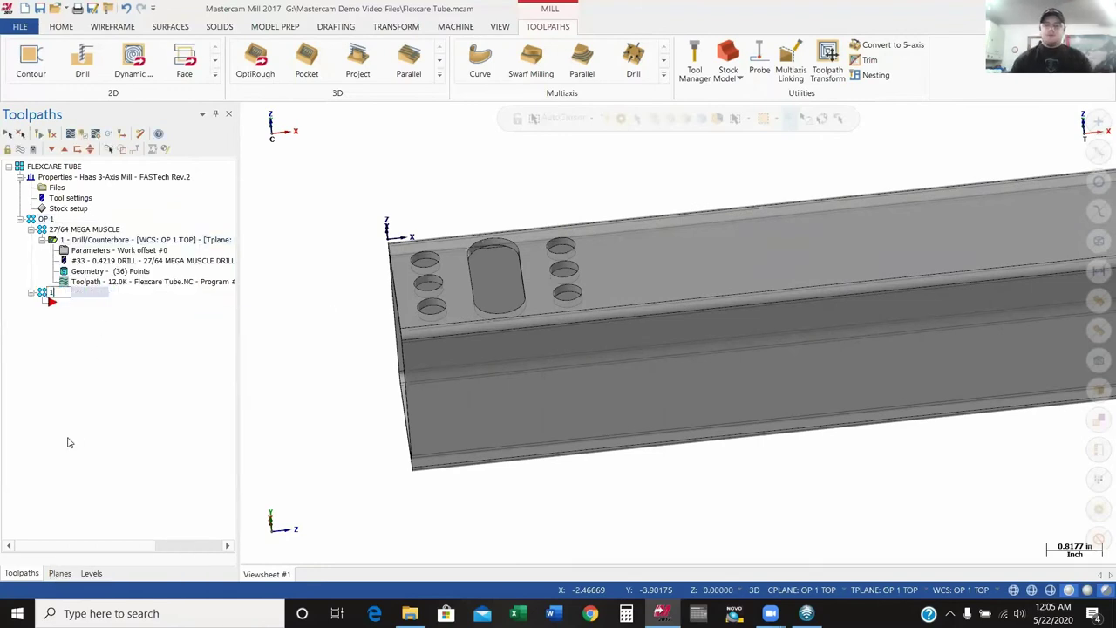
pyautogui.write('2" HARVI')
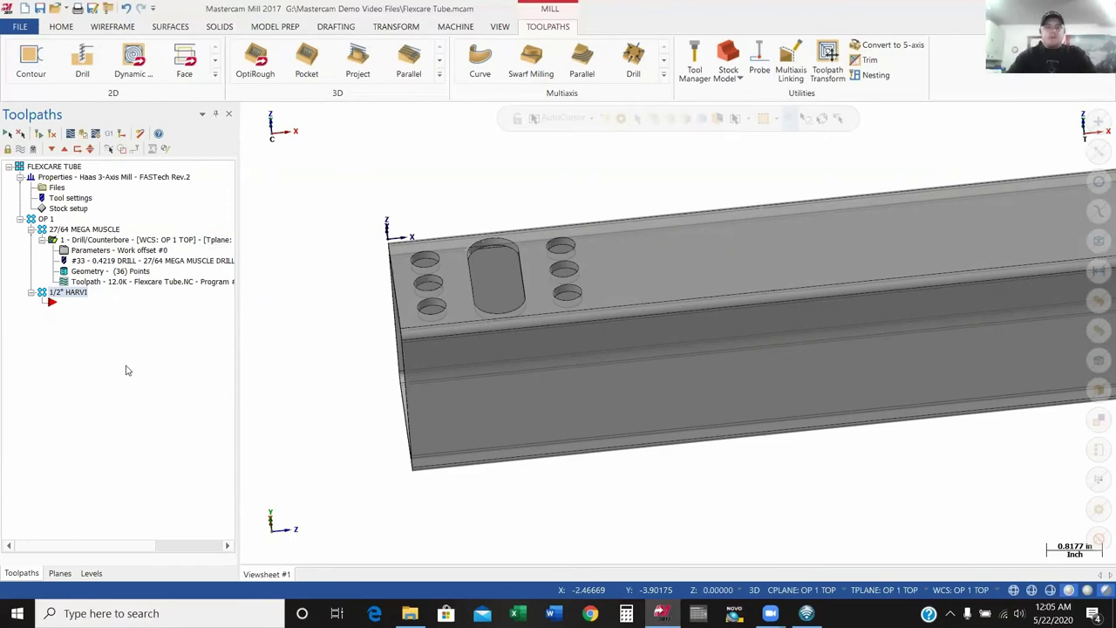
# - Add a contour mill toolpath to the 1/2" HARVI group for the slot at the tube's end
pyautogui.hotkey('alt', 'Left')
pyautogui.hotkey('alt', 'Left')
pyautogui.hotkey('alt', 'Left')
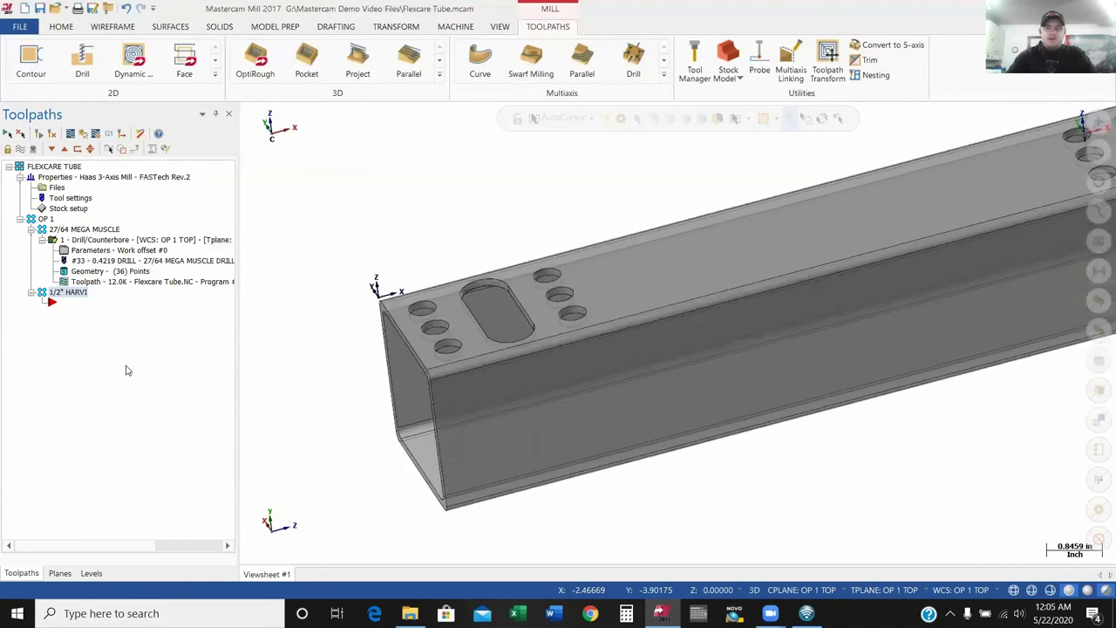
pyautogui.hotkey('alt', 'Left')
pyautogui.hotkey('alt', 'Left')
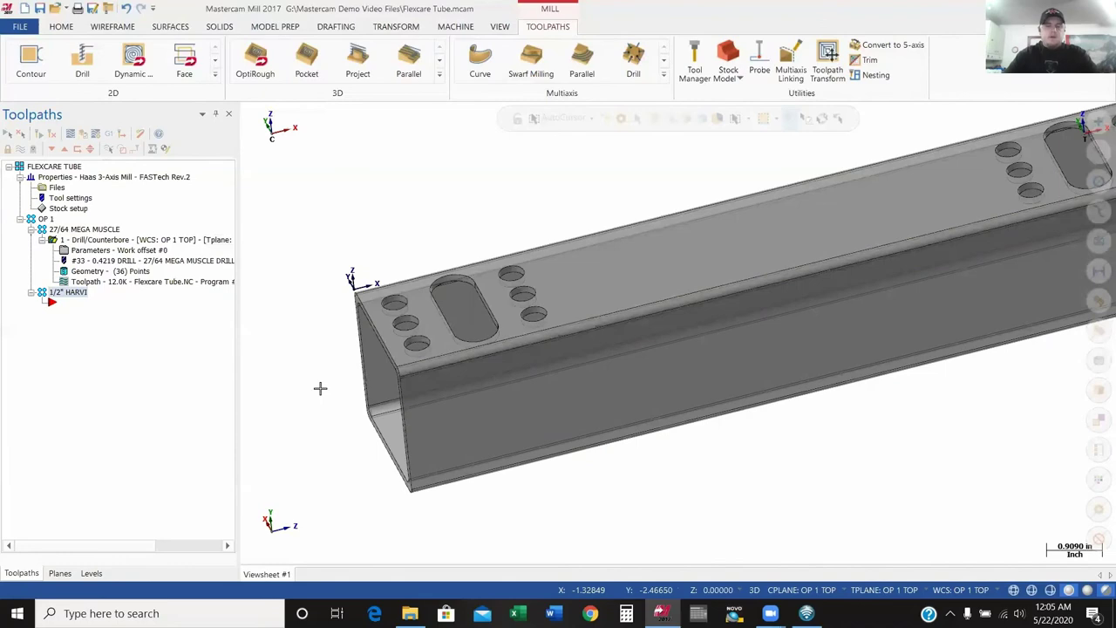
pyautogui.scroll(4, 320, 388)
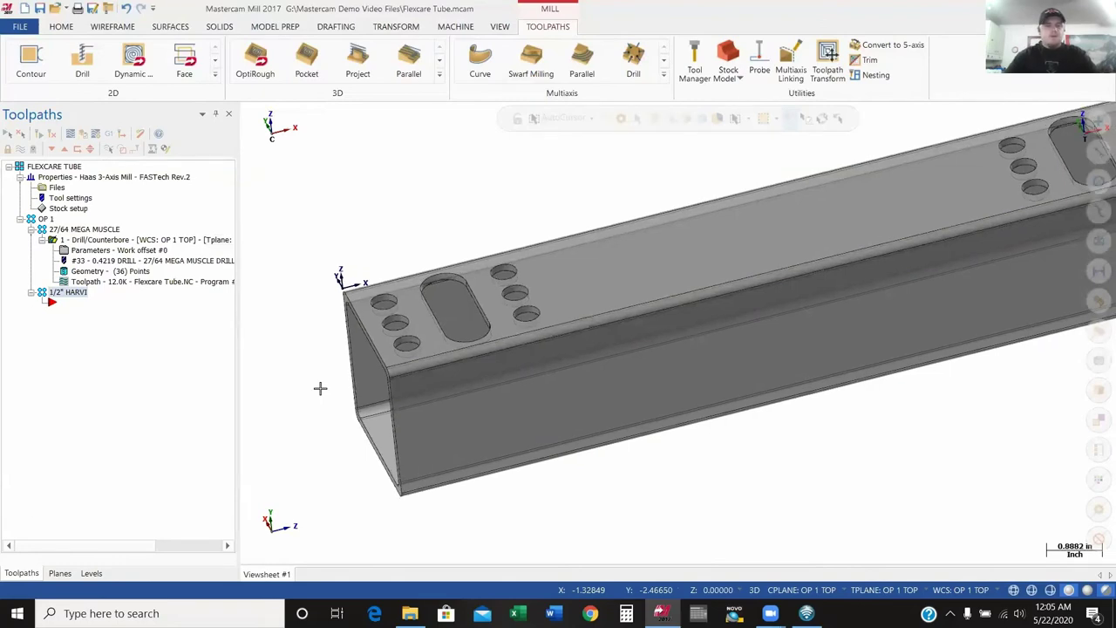
pyautogui.scroll(2, 312, 389)
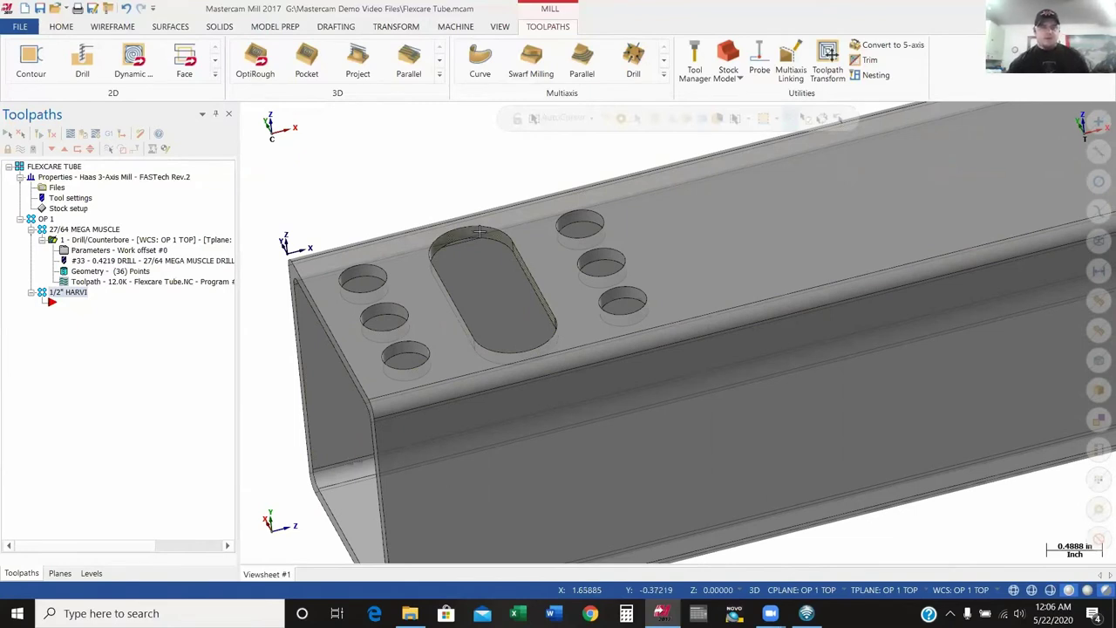
pyautogui.rightClick(72, 304)
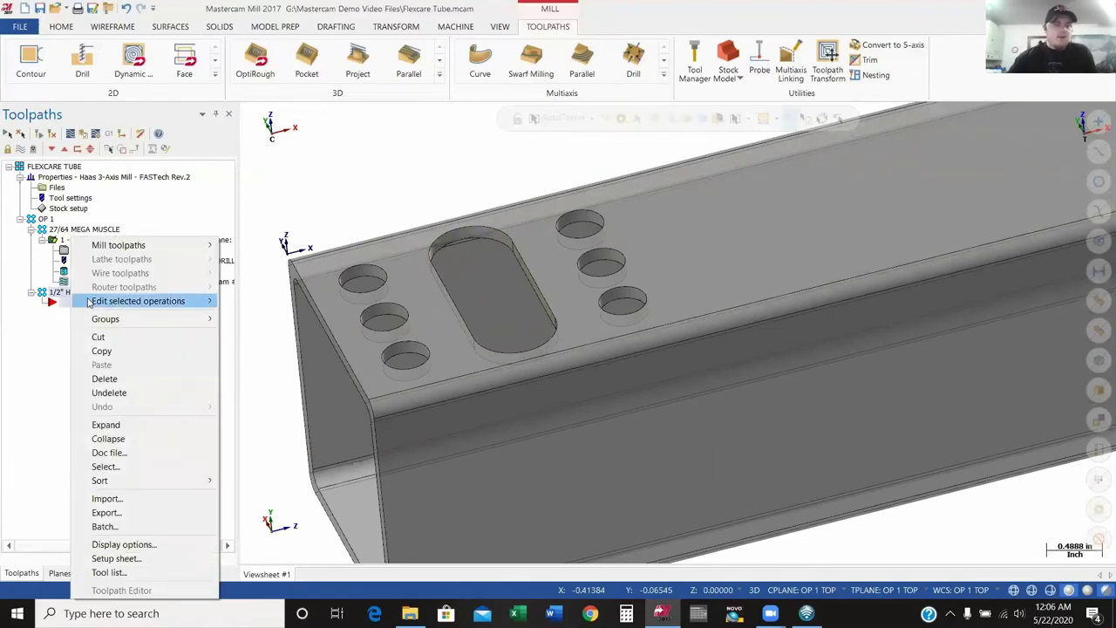
pyautogui.moveTo(174, 248)
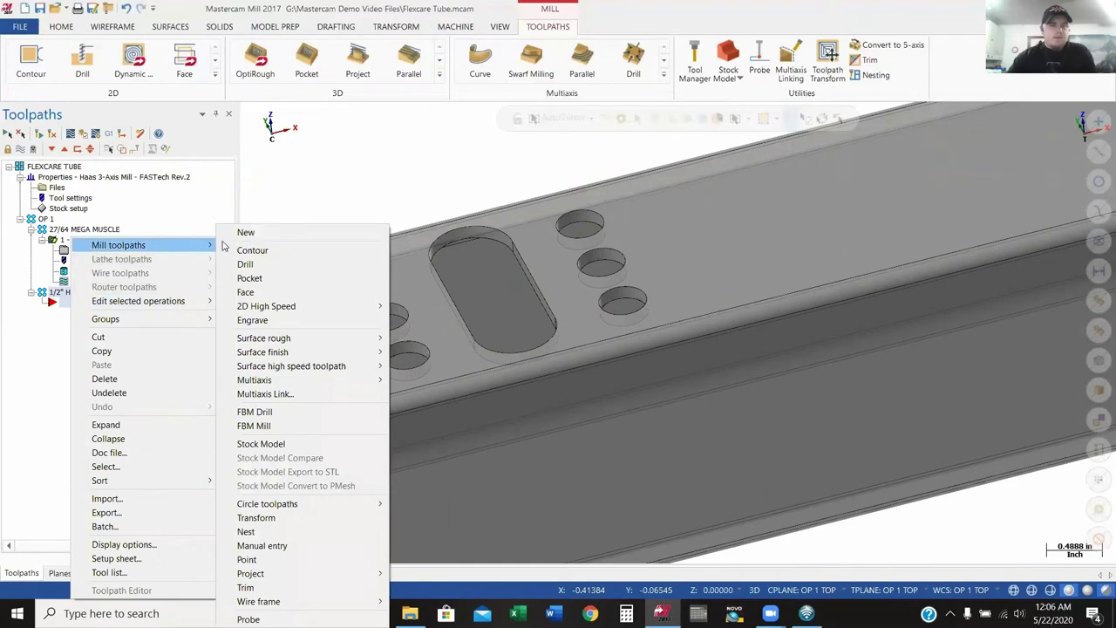
pyautogui.click(255, 250)
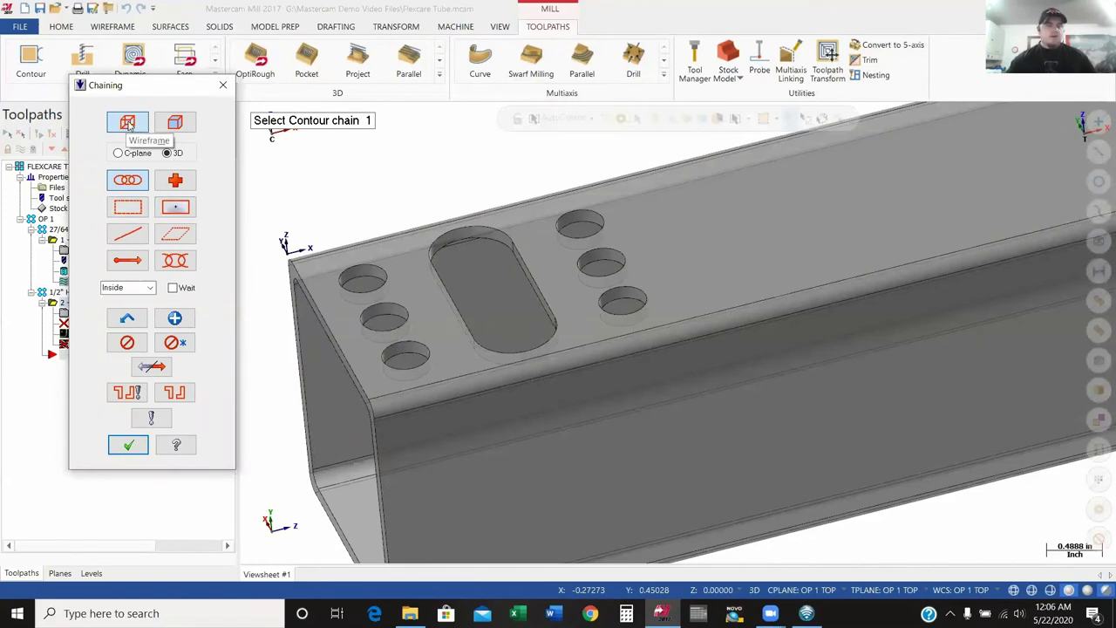
# - Chain the edge loop of the slot nearest the tube's origin end using solid selection, accepting the proposed reference face
pyautogui.click(179, 122)
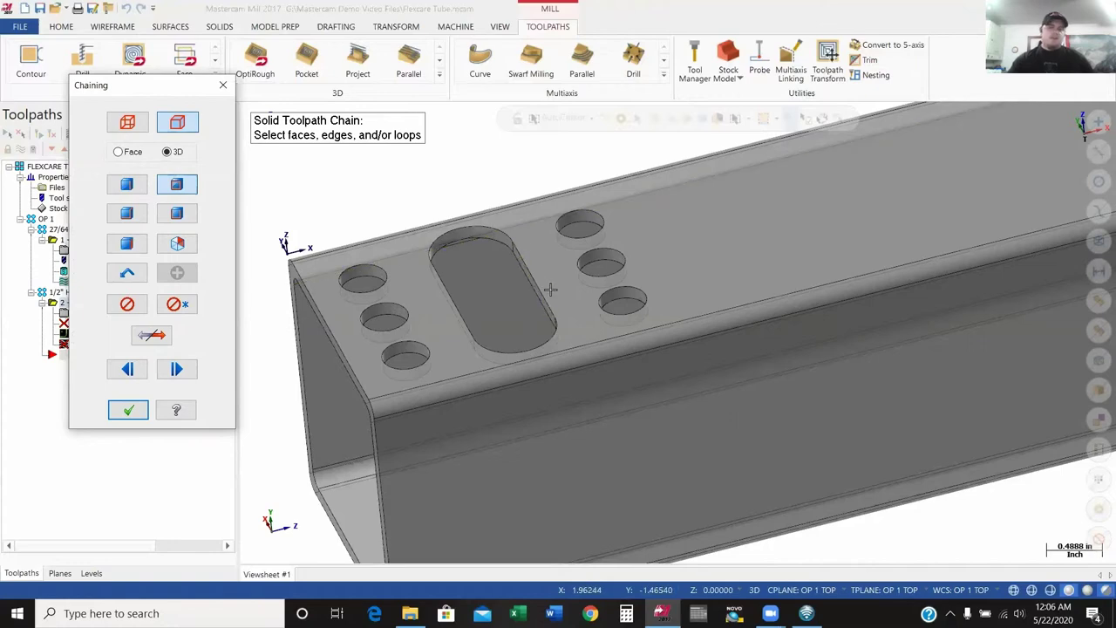
pyautogui.scroll(1, 547, 305)
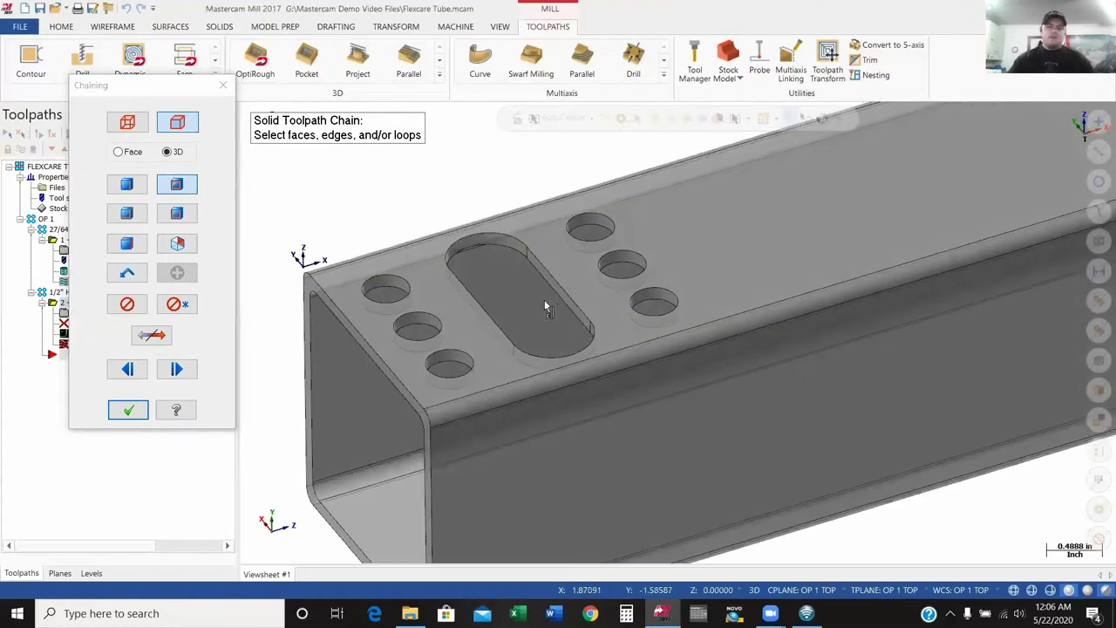
pyautogui.scroll(1, 545, 305)
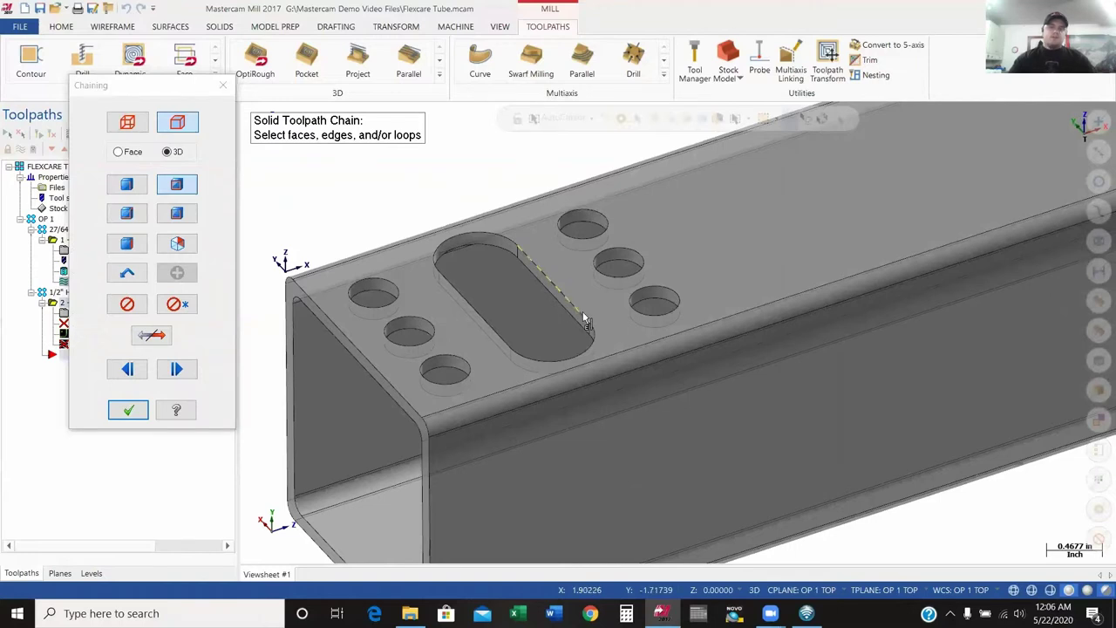
pyautogui.click(583, 307)
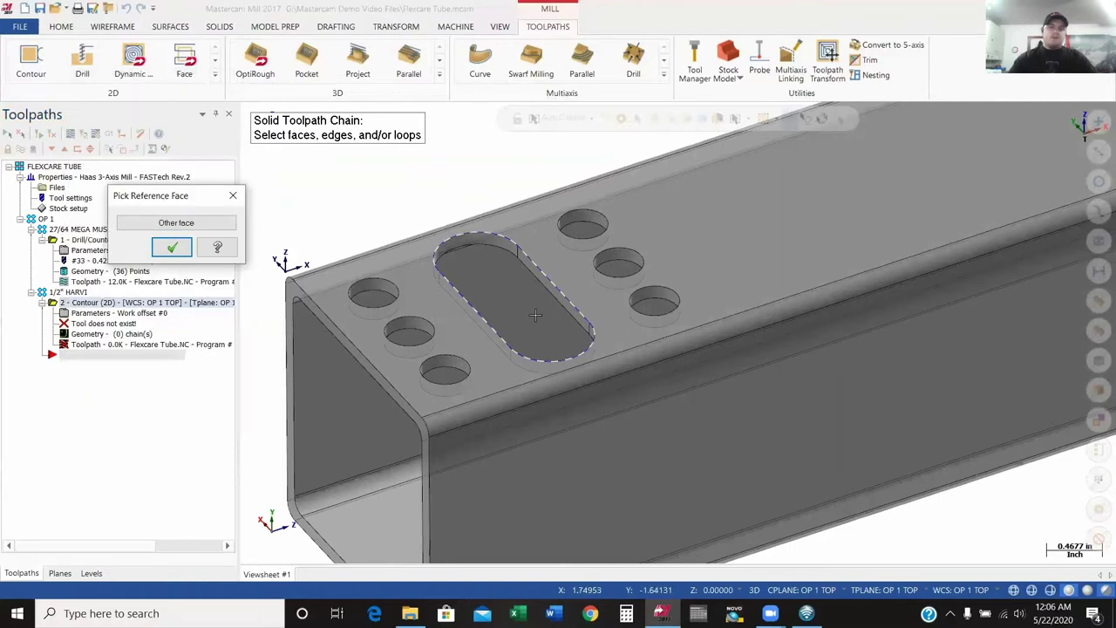
pyautogui.click(172, 247)
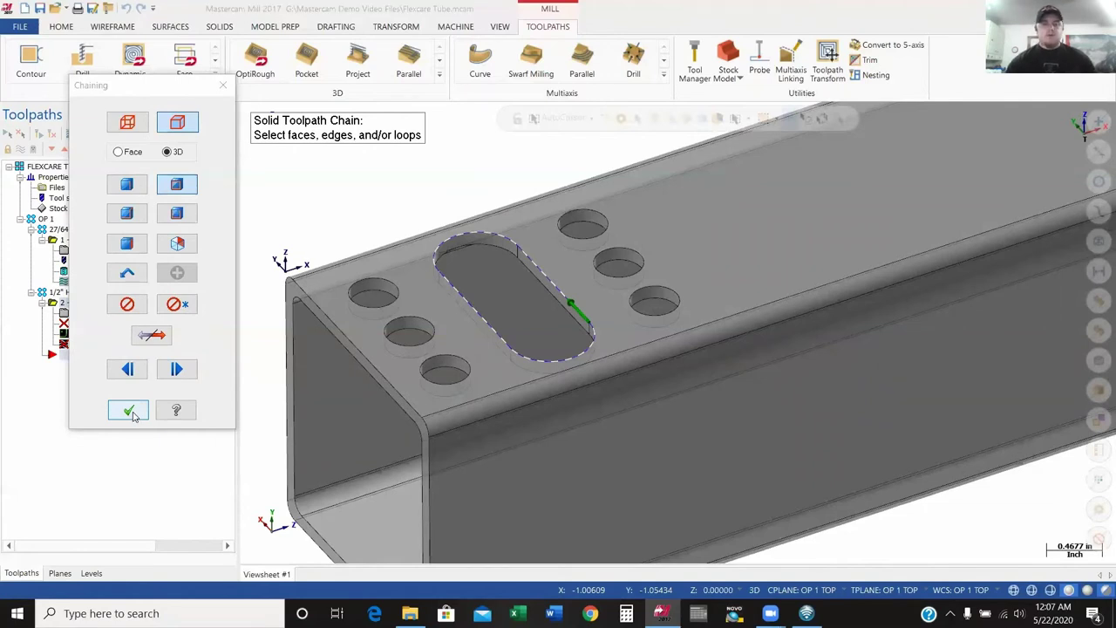
pyautogui.click(129, 412)
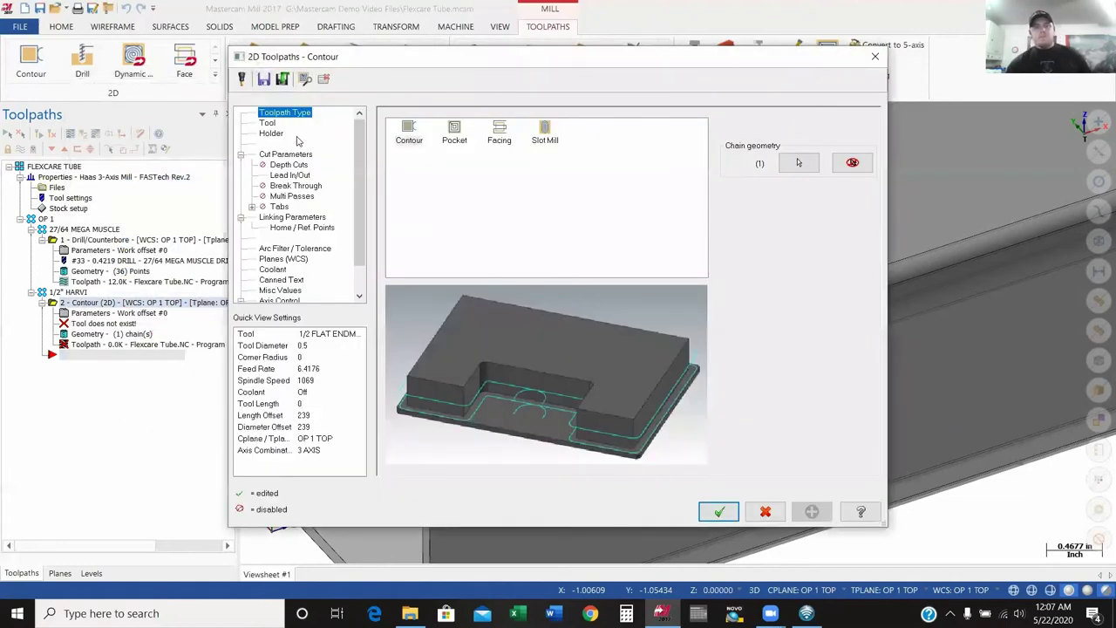
# - Choose tool 9, the 1/2 FLAT ENDMILL, from the unfiltered VF6 - CRS tool library for the contour toolpath
pyautogui.click(268, 124)
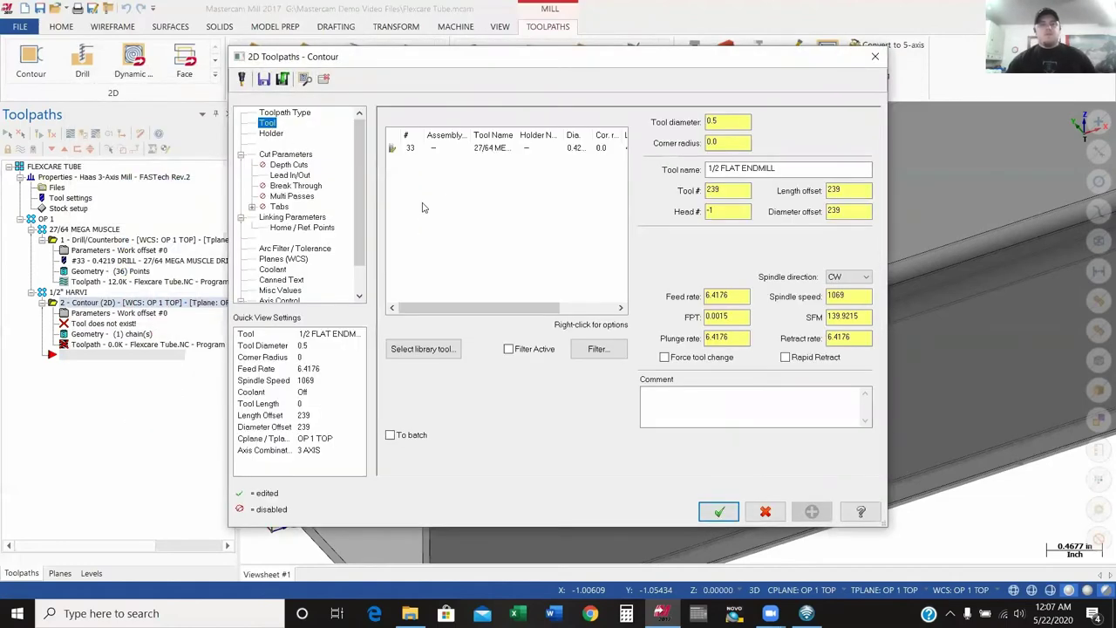
pyautogui.rightClick(462, 190)
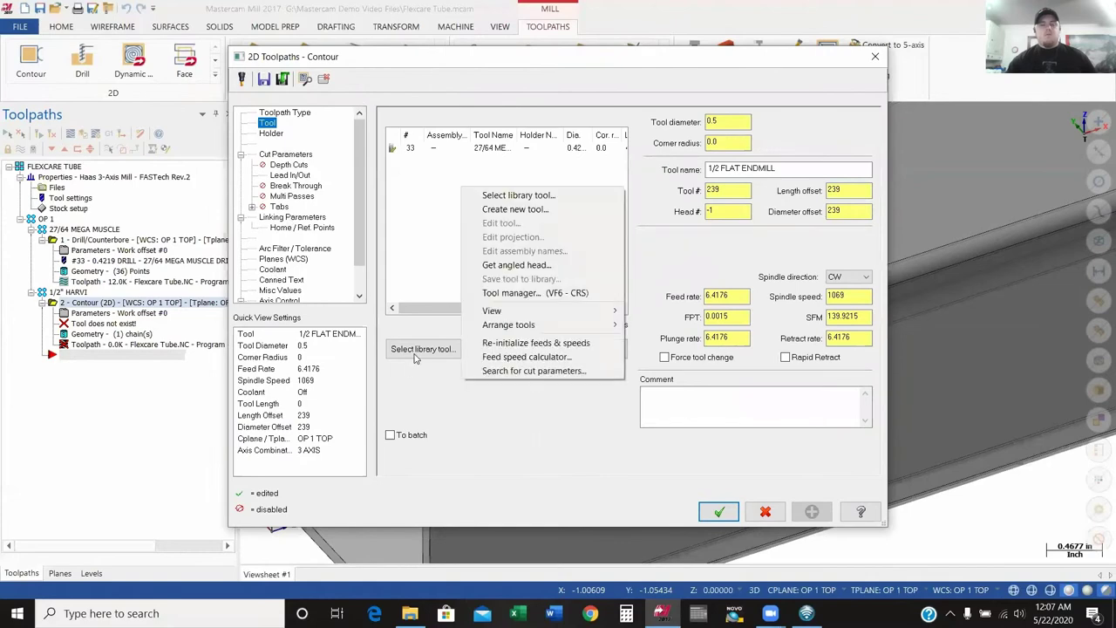
pyautogui.click(414, 348)
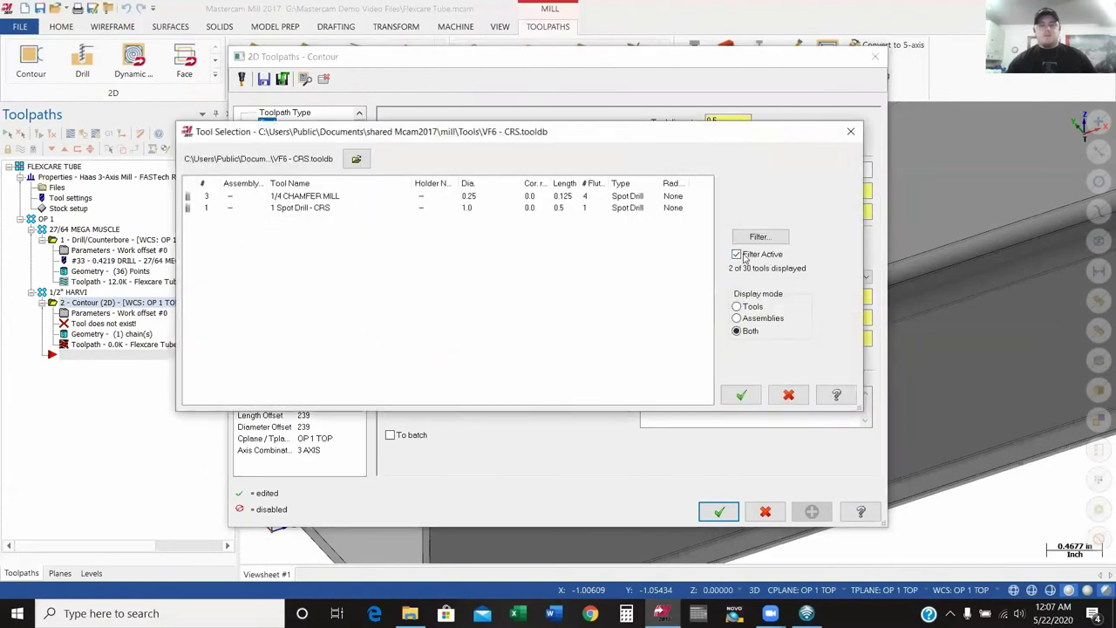
pyautogui.click(737, 254)
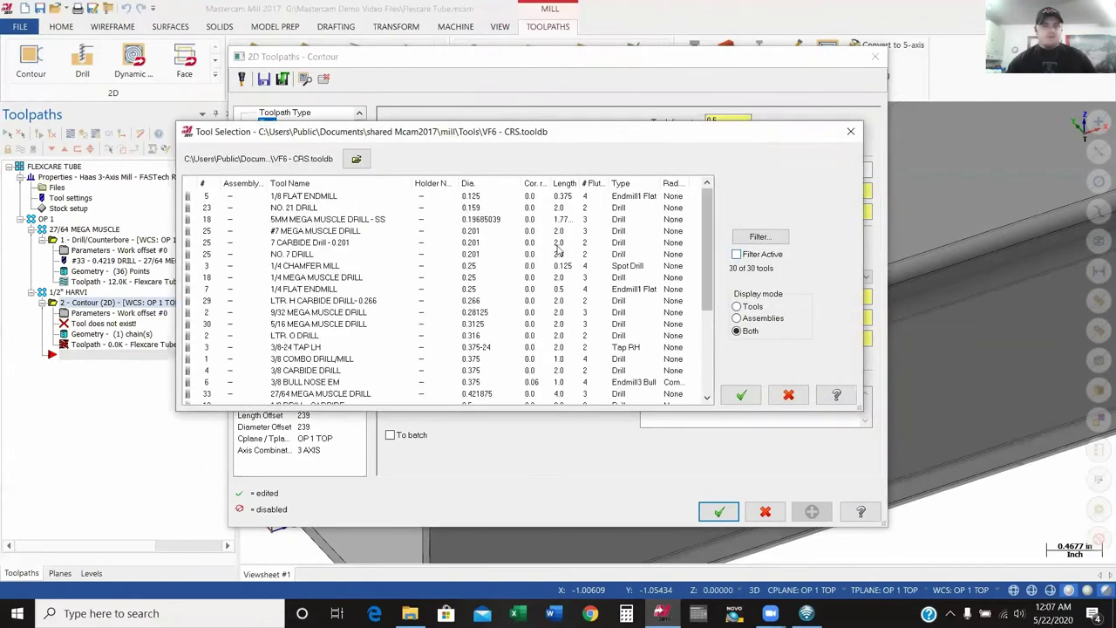
pyautogui.scroll(-3, 521, 262)
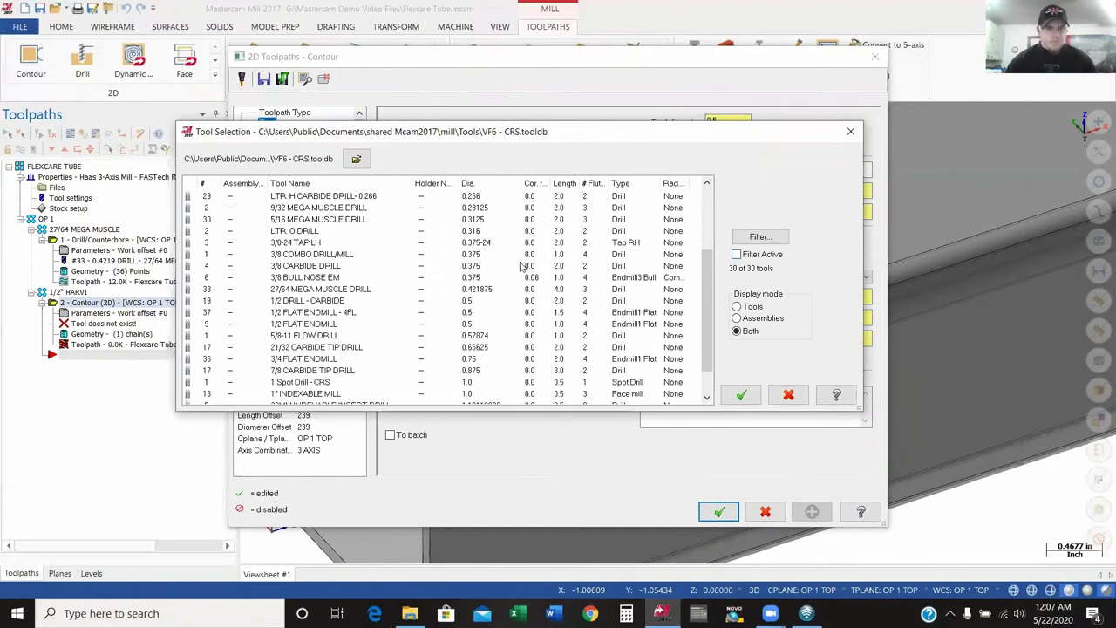
pyautogui.doubleClick(318, 325)
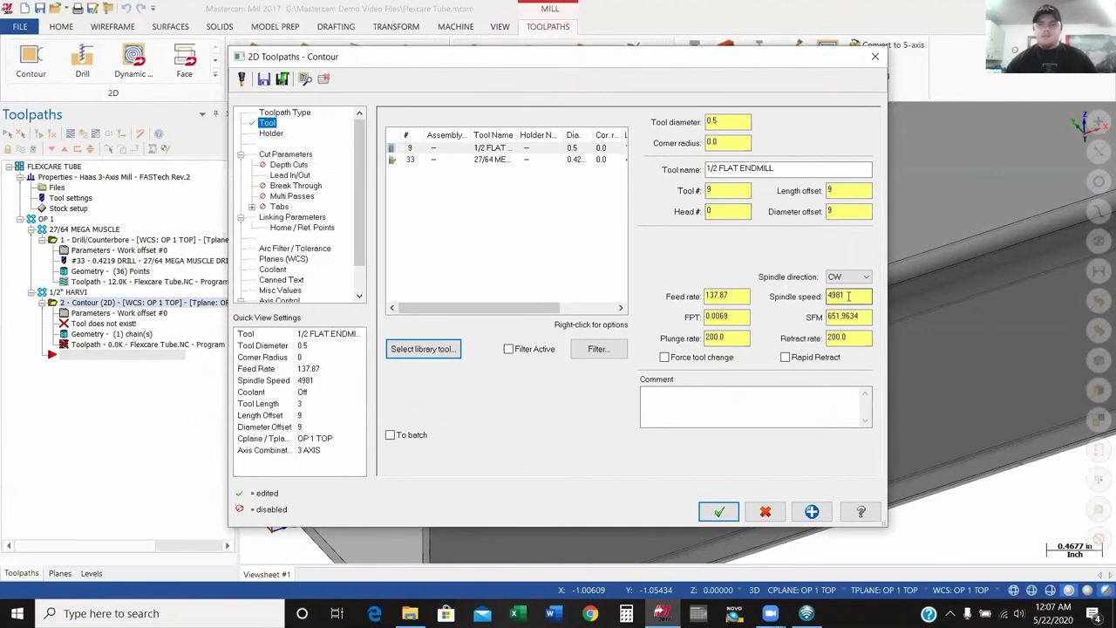
# - Set the contour tool's spindle speed to 3900 and feed rate to 39.5, and enter the comment RAMP SLOTS
pyautogui.moveTo(848, 297); pyautogui.dragTo(822, 296)
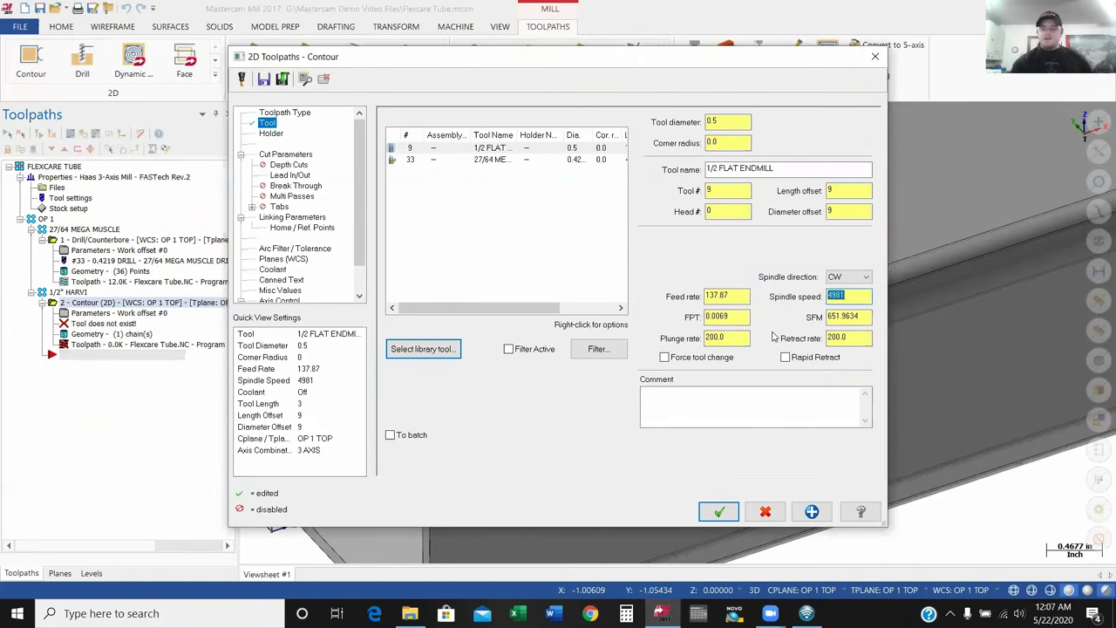
pyautogui.write('3900')
pyautogui.press('Return')
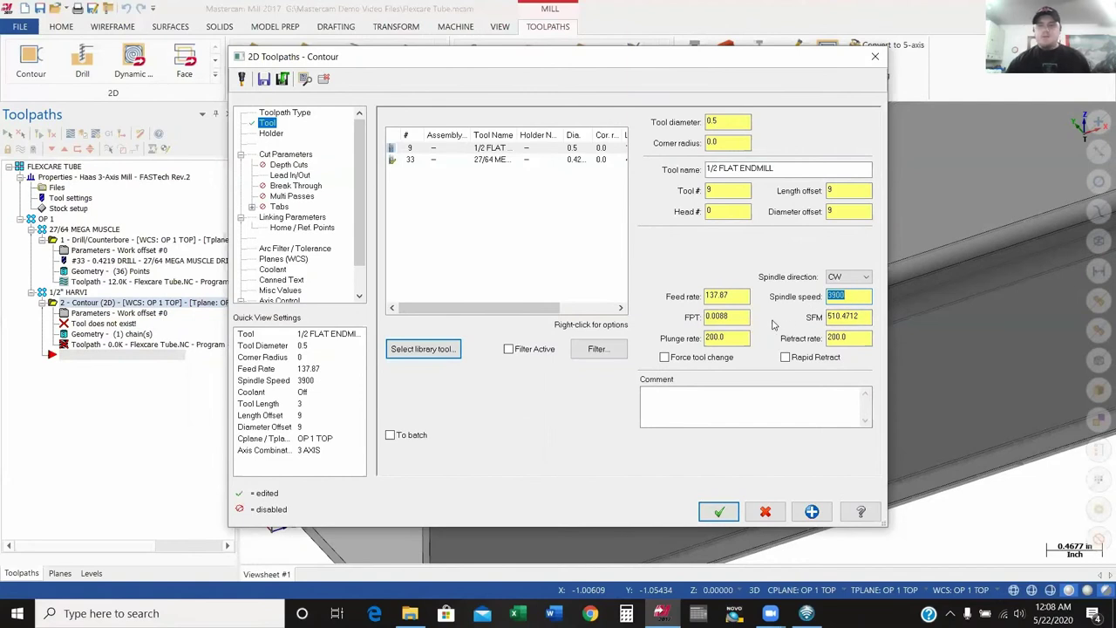
pyautogui.doubleClick(724, 297)
pyautogui.write('39.5')
pyautogui.press('Return')
pyautogui.click(684, 399)
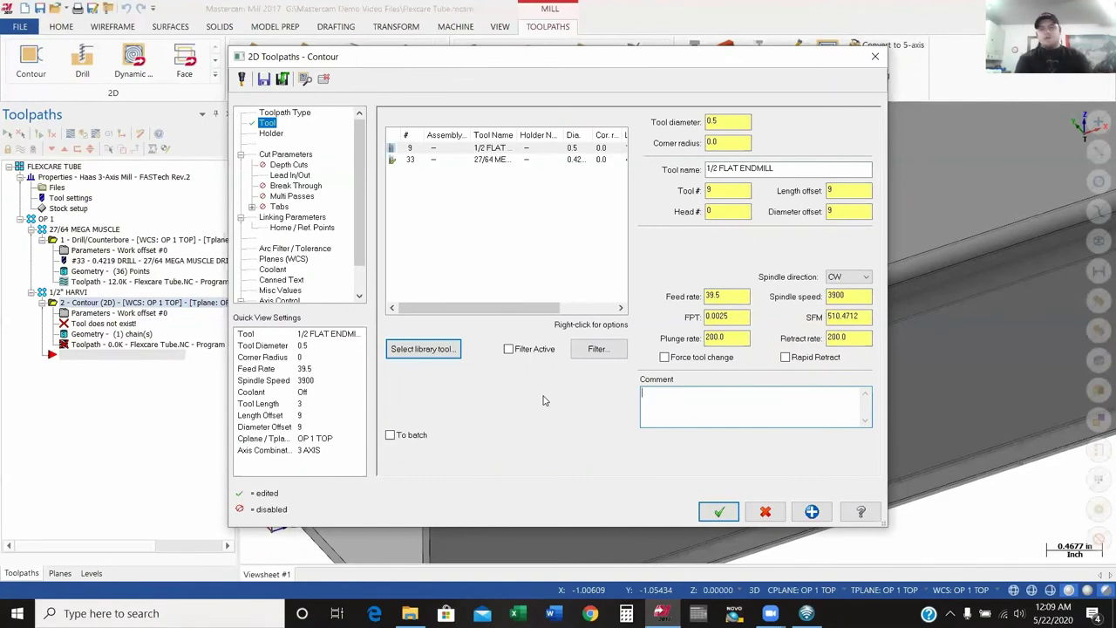
pyautogui.write('RAMP SLOTS')
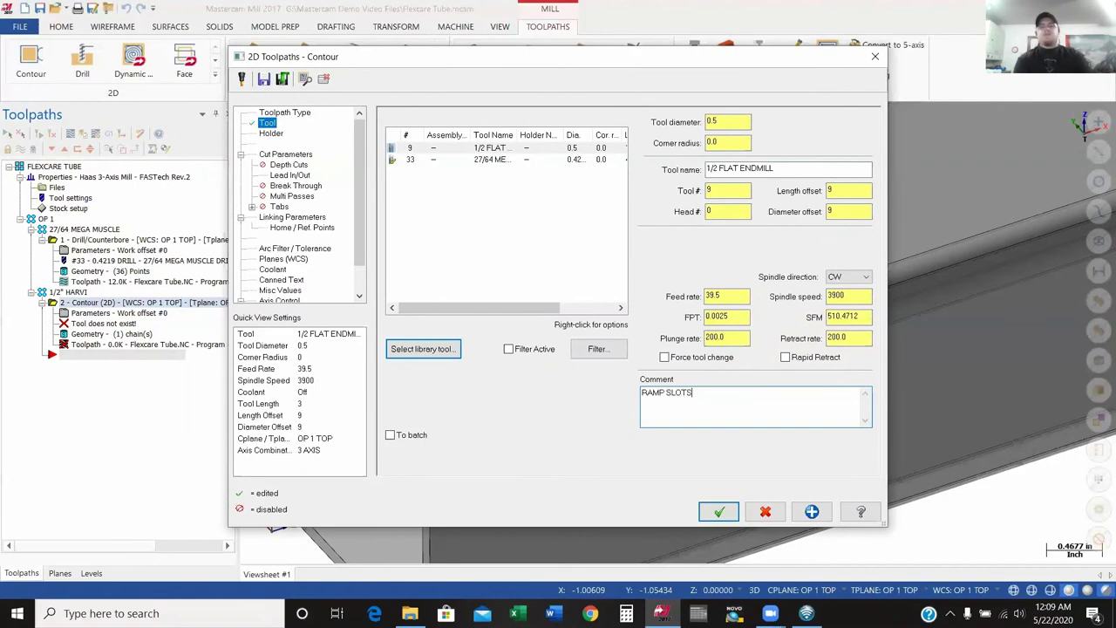
# - Use Computer compensation in the contour's cut parameters and set the contour type to Ramp
pyautogui.click(296, 156)
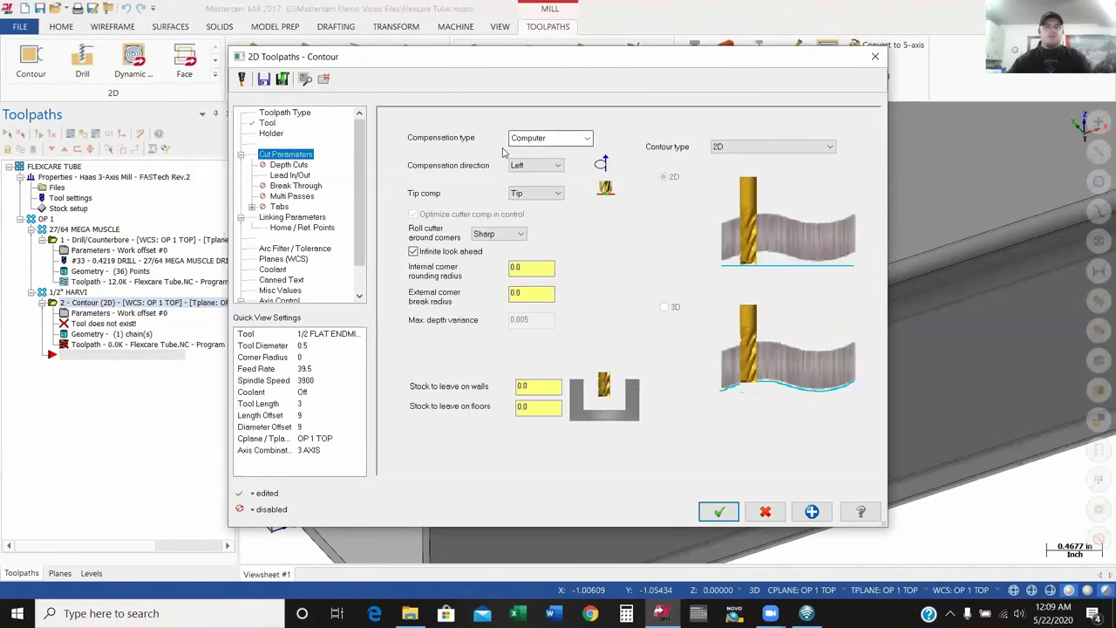
pyautogui.click(558, 141)
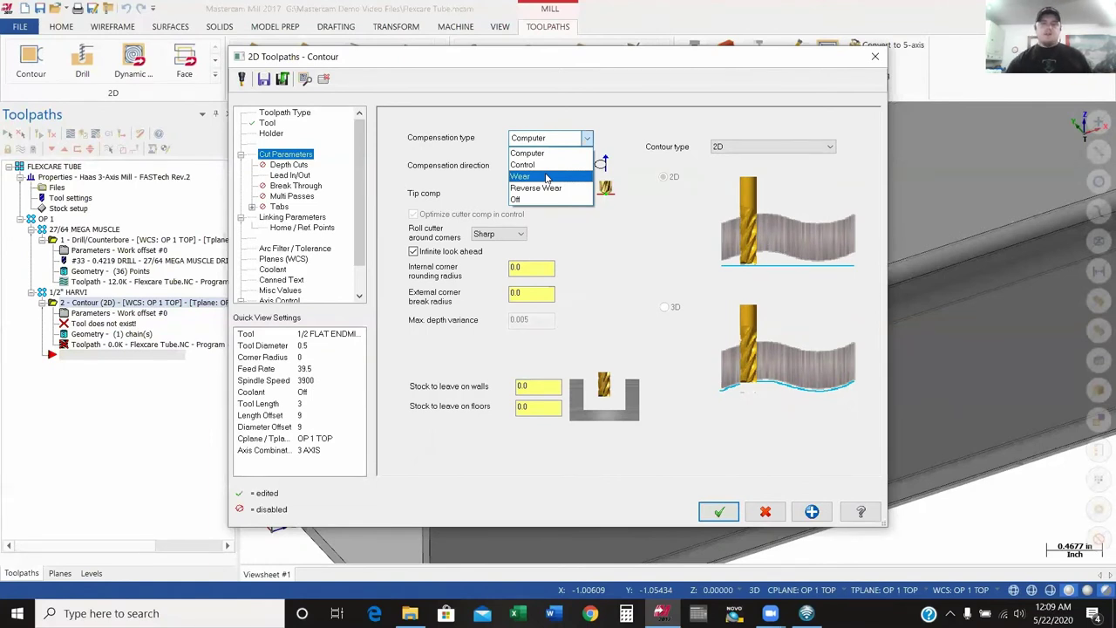
pyautogui.click(546, 153)
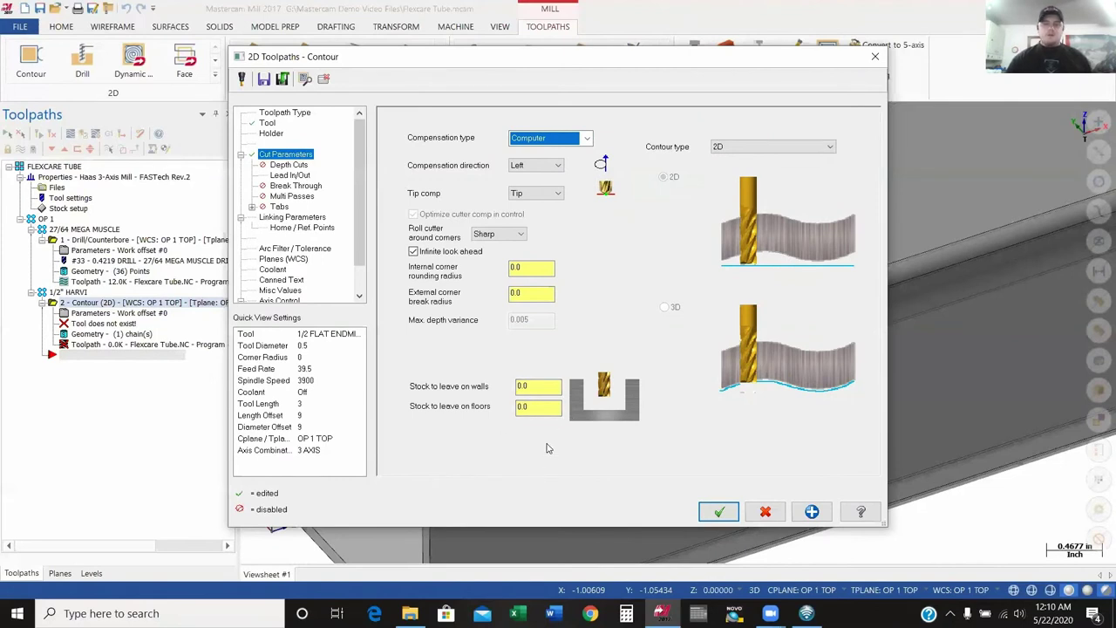
pyautogui.click(520, 407)
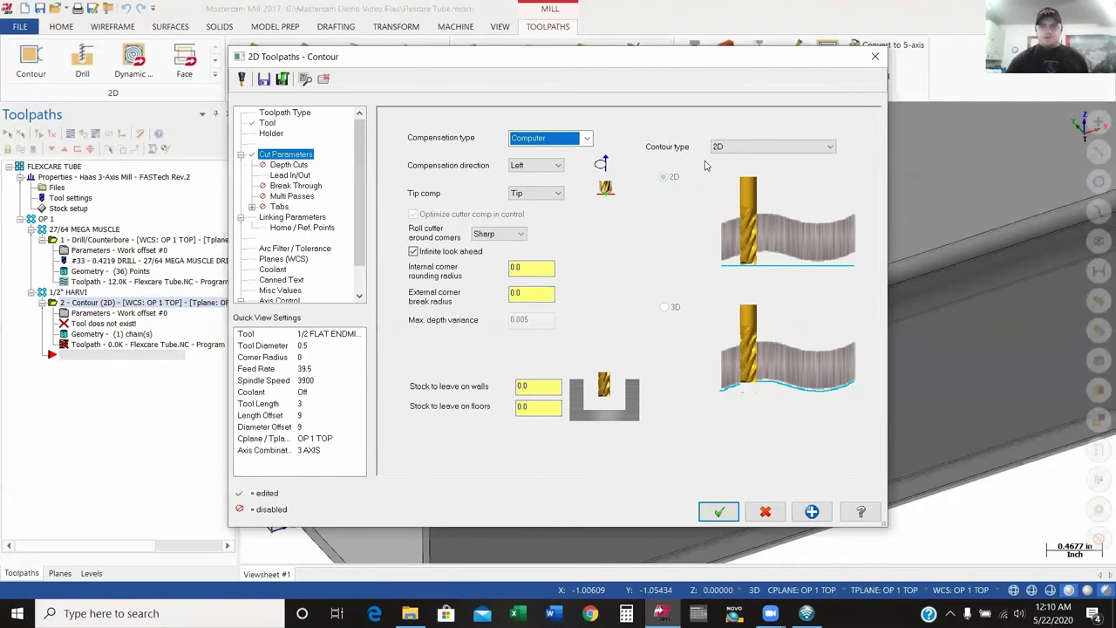
pyautogui.click(755, 148)
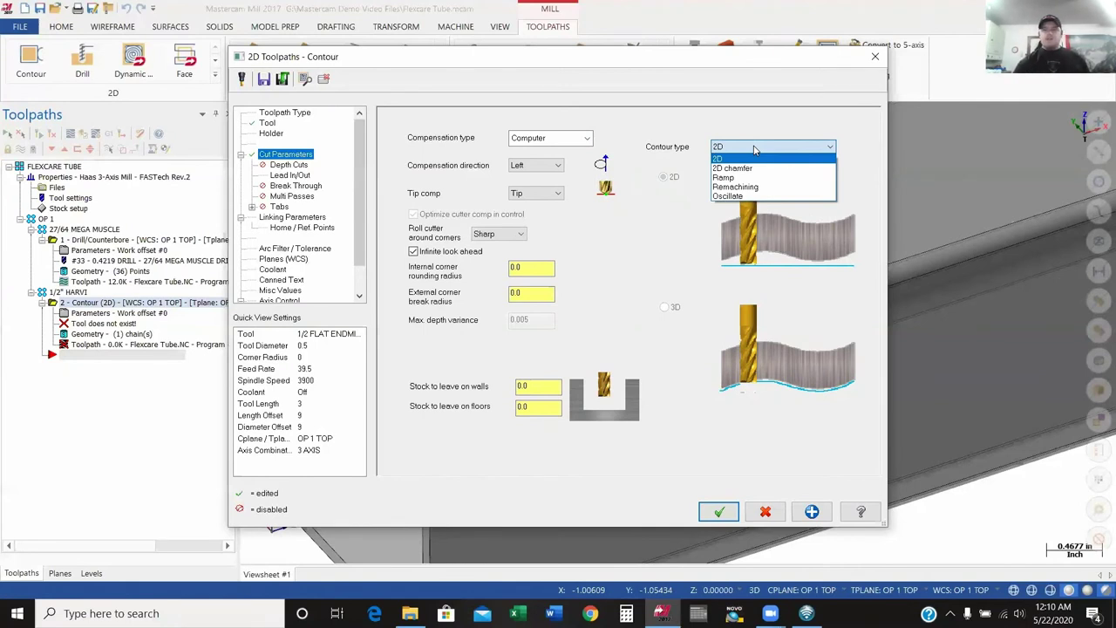
pyautogui.click(740, 178)
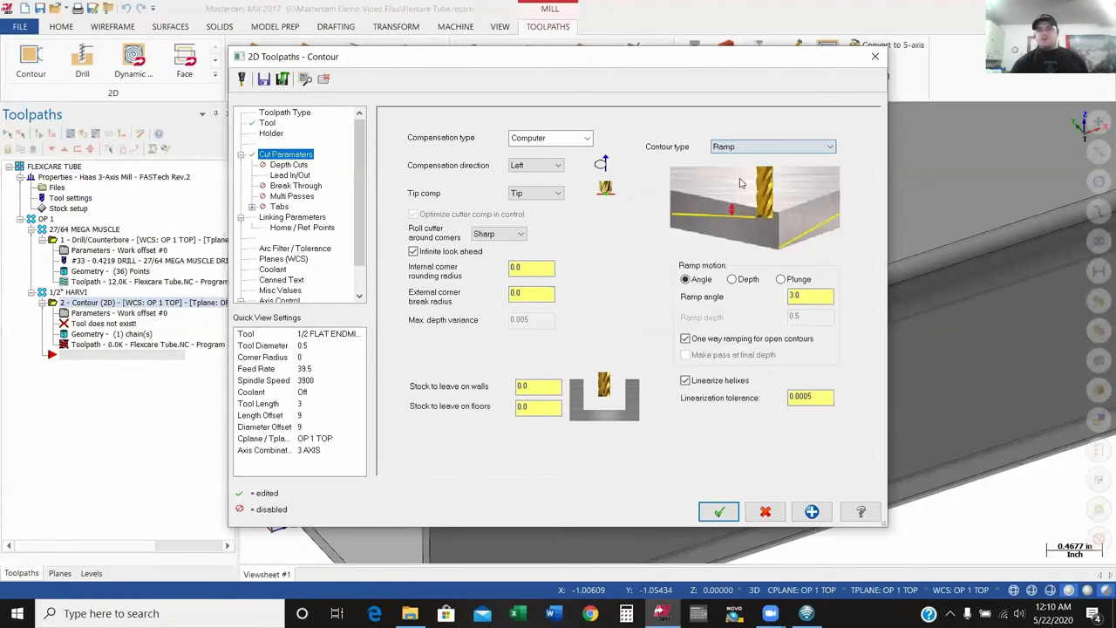
# - Set the ramp motion to Depth with a ramp depth of 0.0775, half of .125+.03, and enable a pass at final depth
pyautogui.click(733, 279)
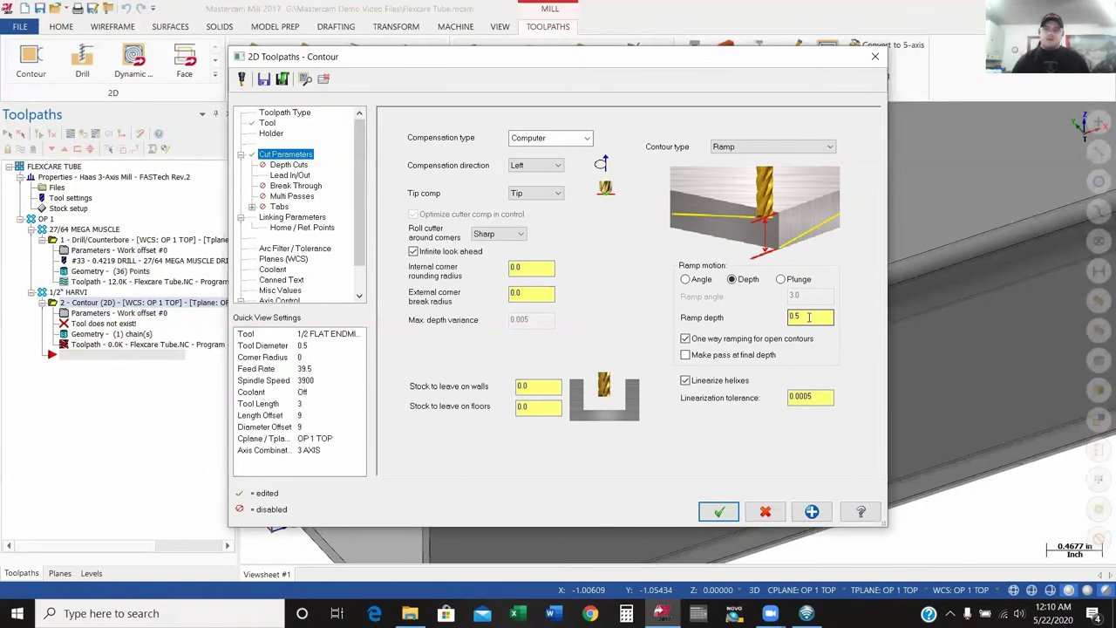
pyautogui.doubleClick(809, 317)
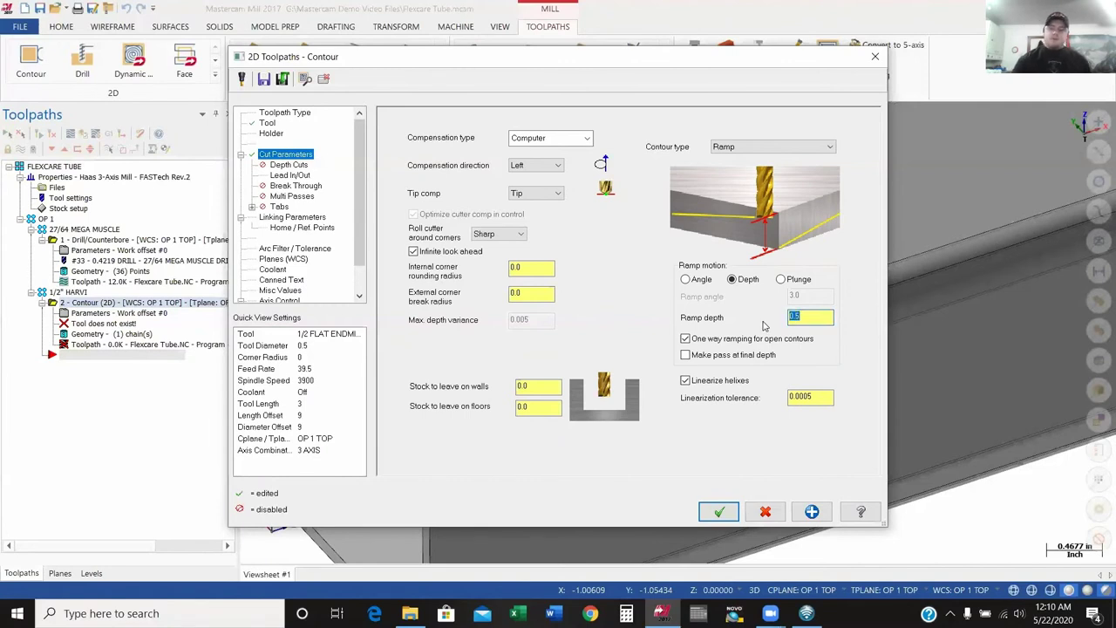
pyautogui.write('.125')
pyautogui.write('+')
pyautogui.write('.03')
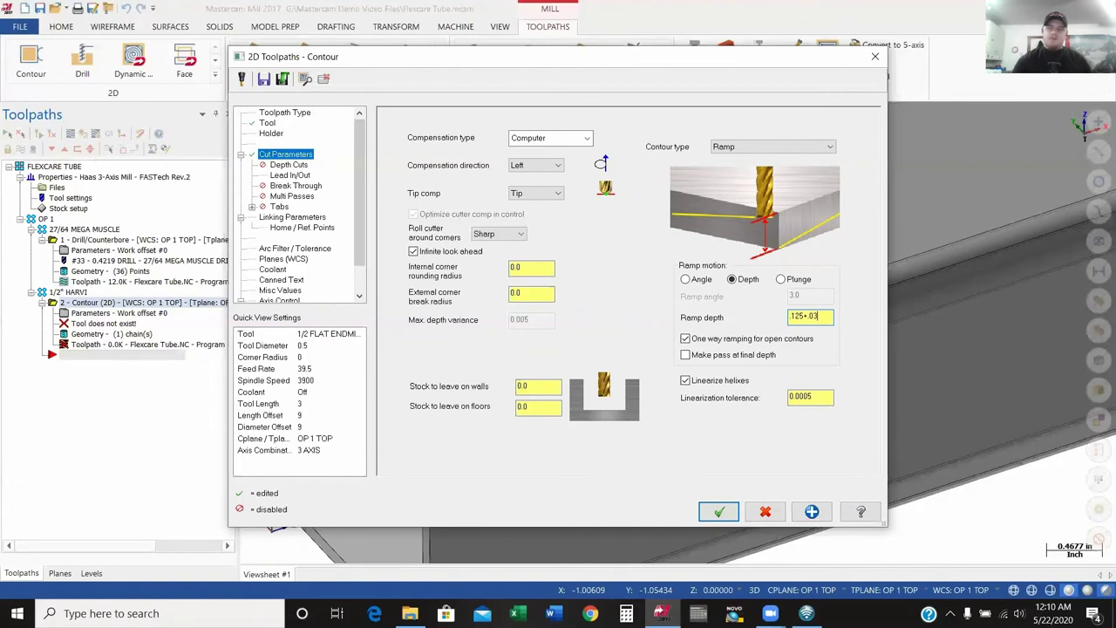
pyautogui.press('Return')
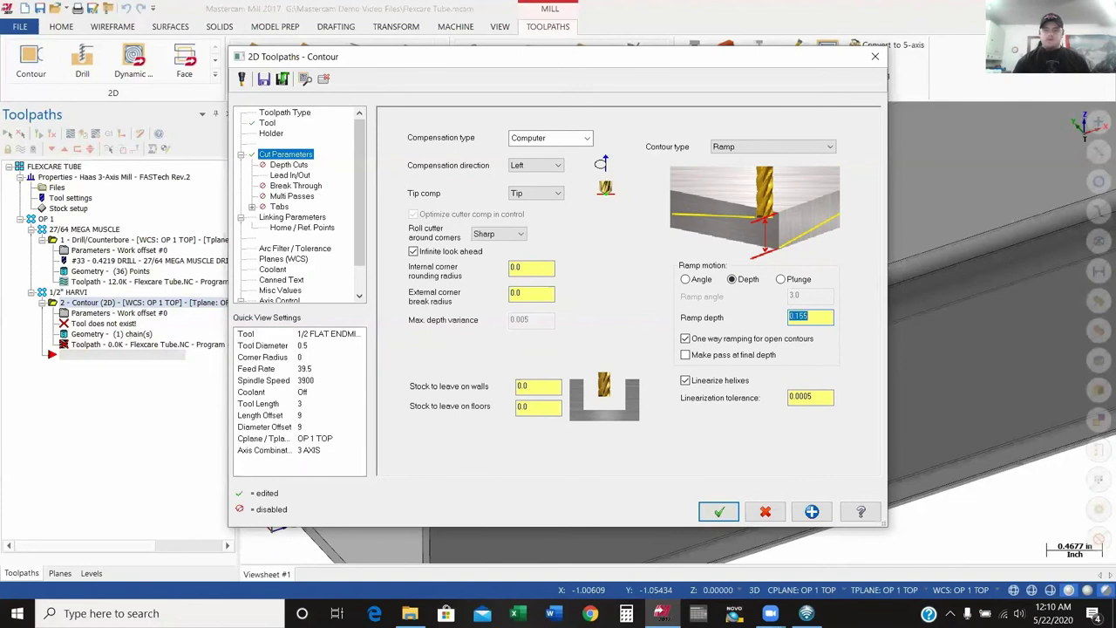
pyautogui.press('End')
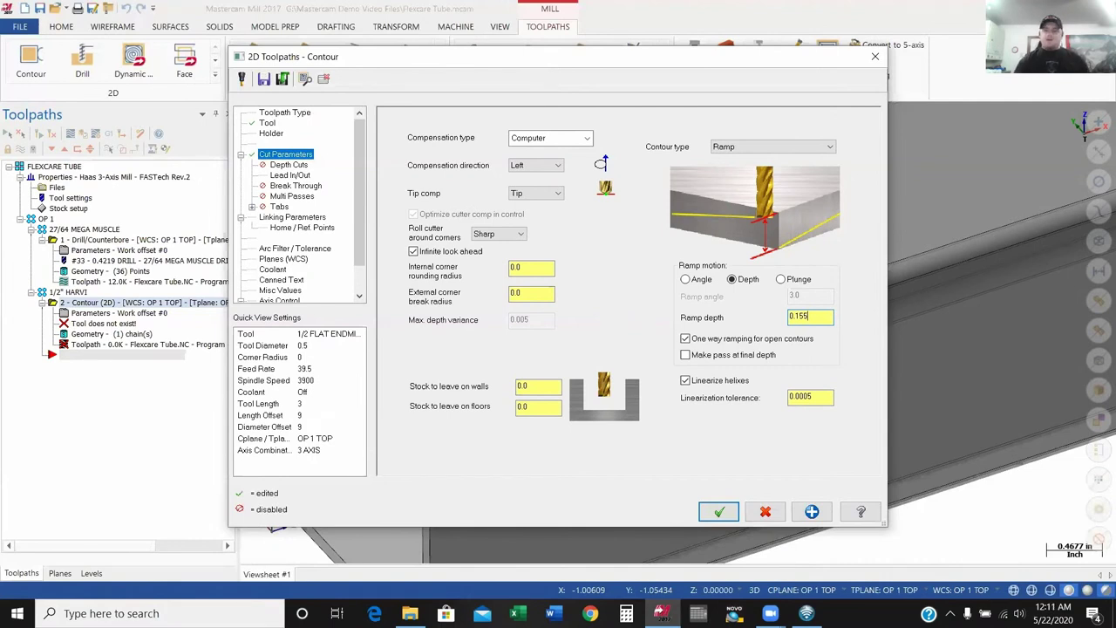
pyautogui.write('/2')
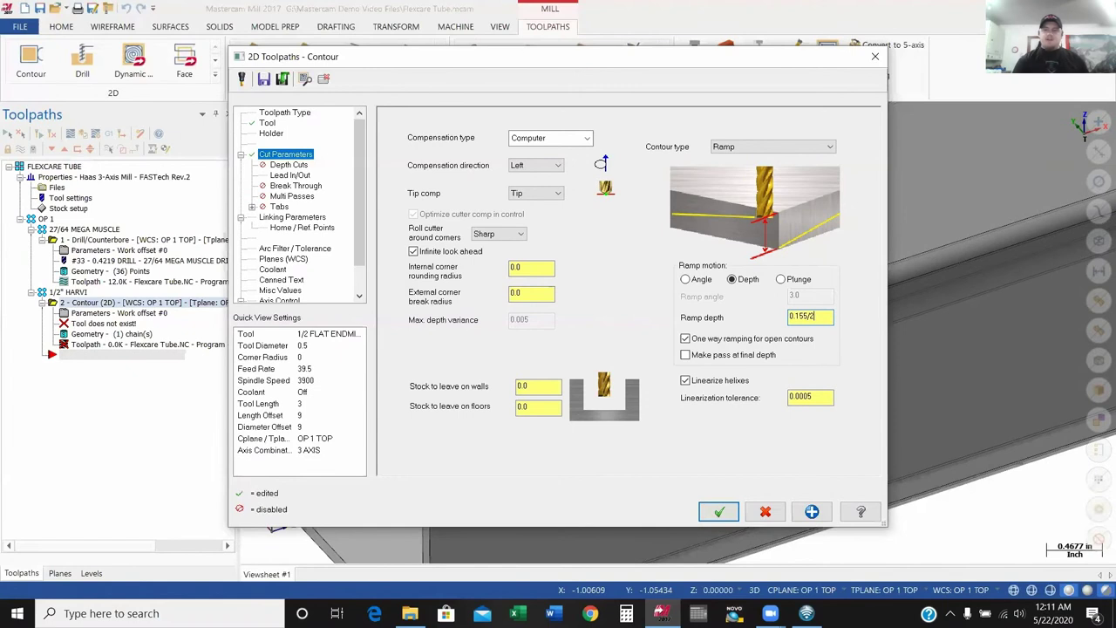
pyautogui.press('Return')
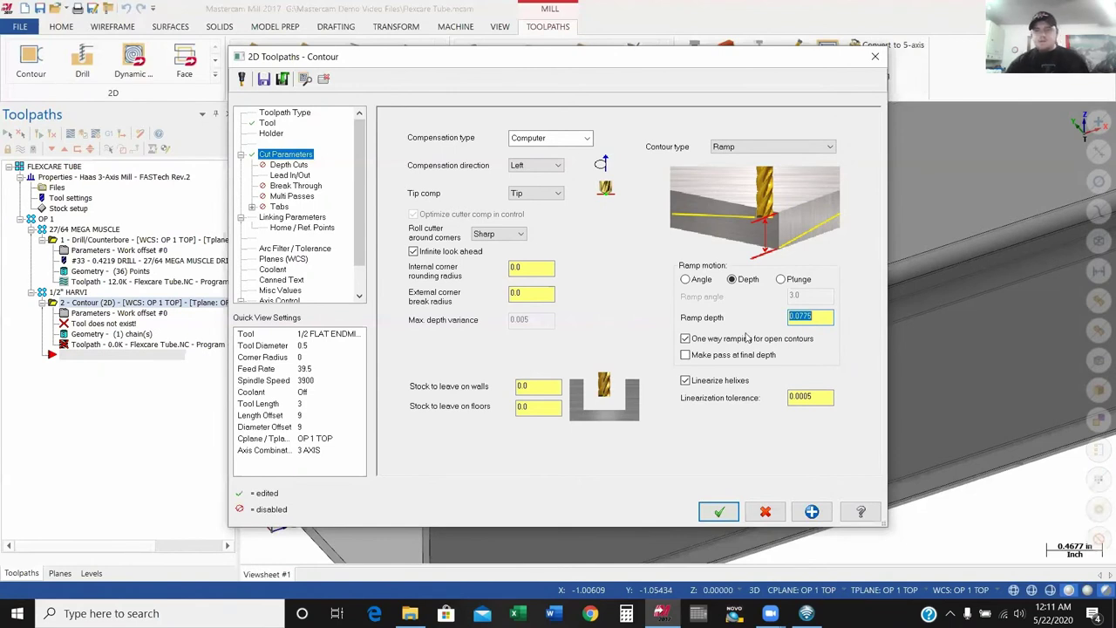
pyautogui.click(686, 357)
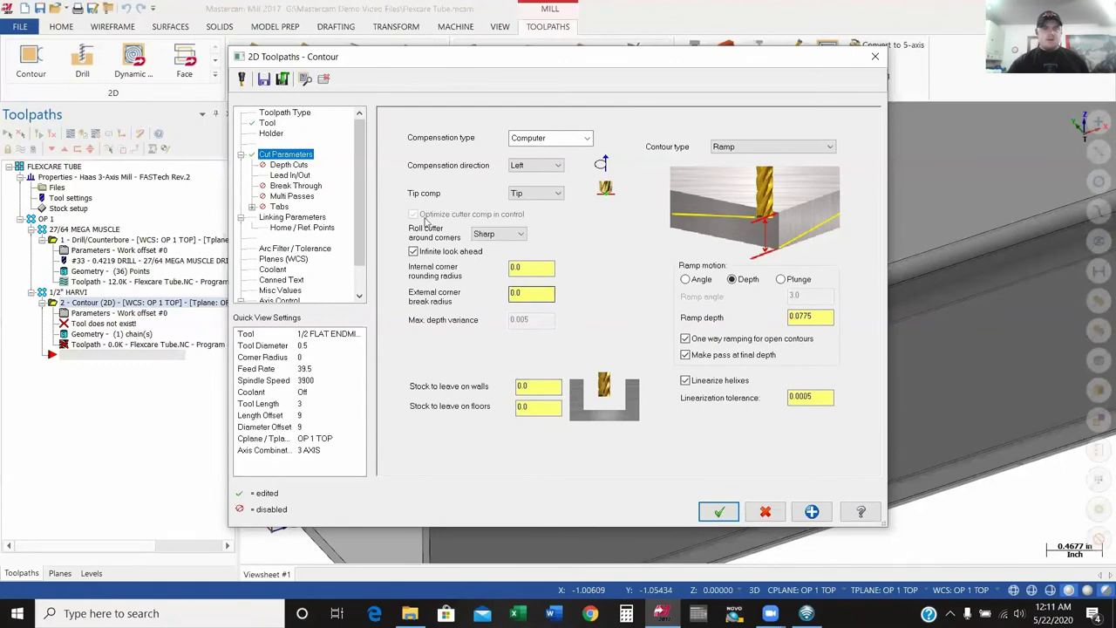
# - Set the lead-in line length and arc radius to 20% of tool diameter and copy the entry settings to the exit
pyautogui.click(296, 175)
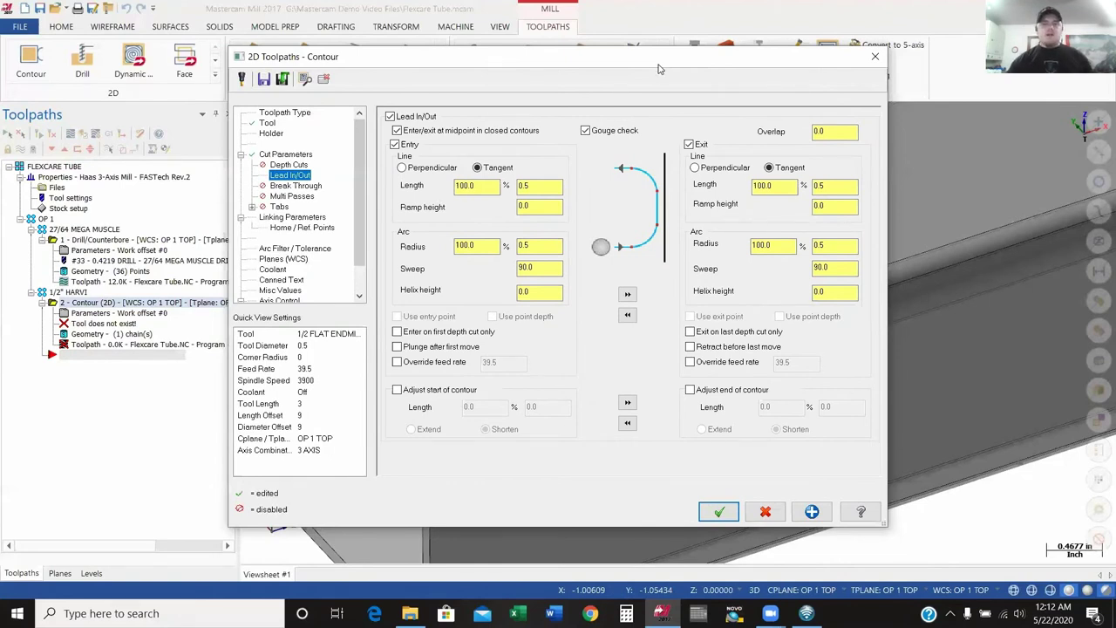
pyautogui.moveTo(490, 186); pyautogui.dragTo(451, 194)
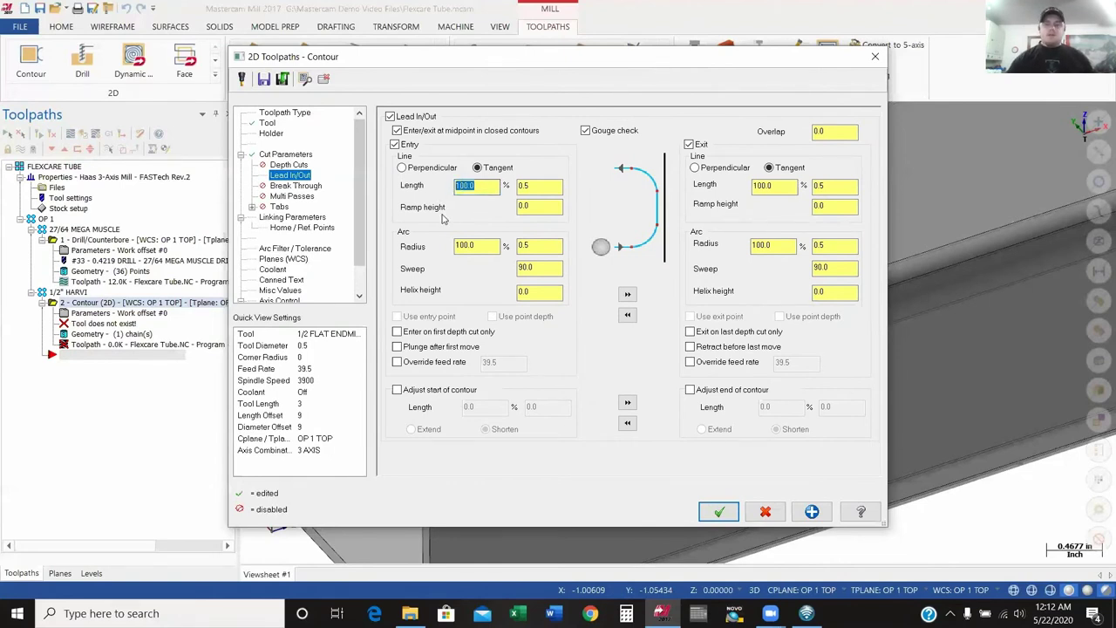
pyautogui.write('20')
pyautogui.press('Return')
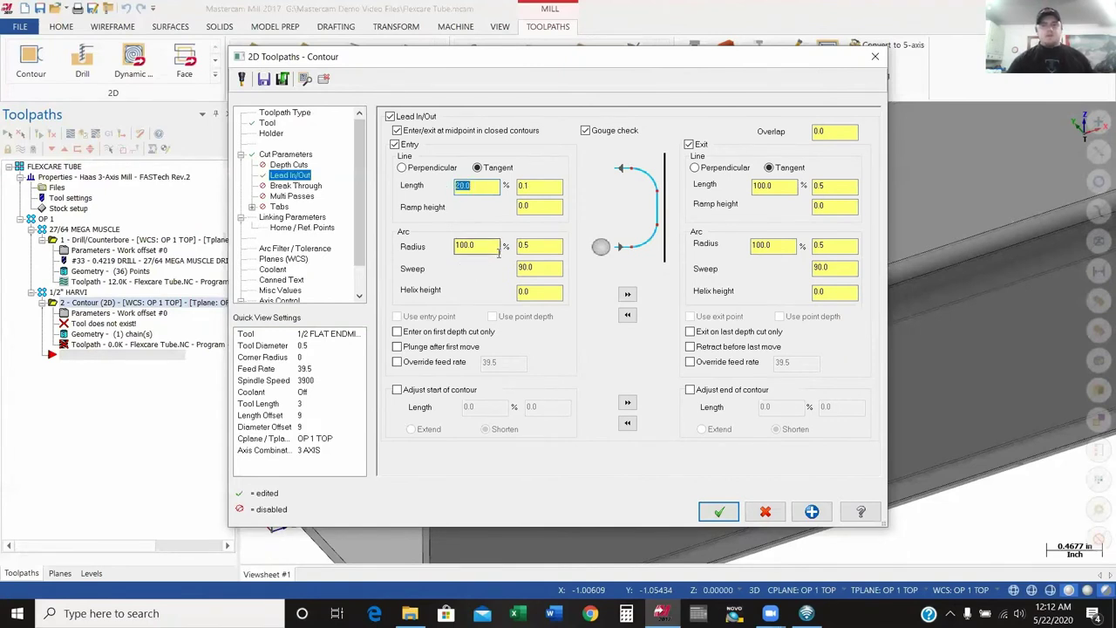
pyautogui.moveTo(477, 249); pyautogui.dragTo(443, 259)
pyautogui.write('20')
pyautogui.press('Return')
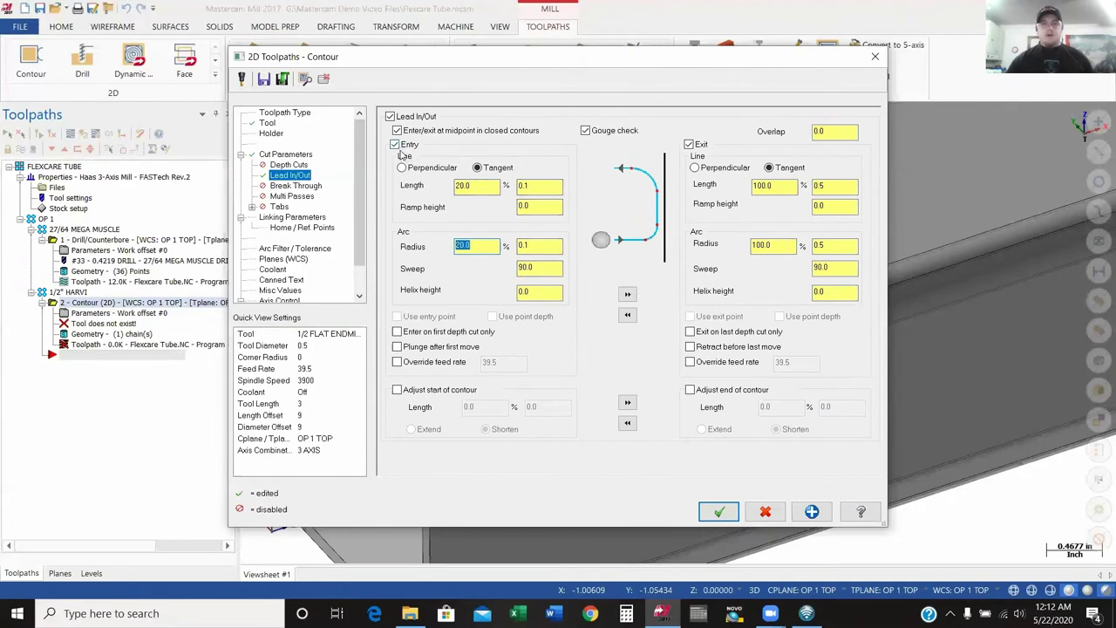
pyautogui.click(627, 294)
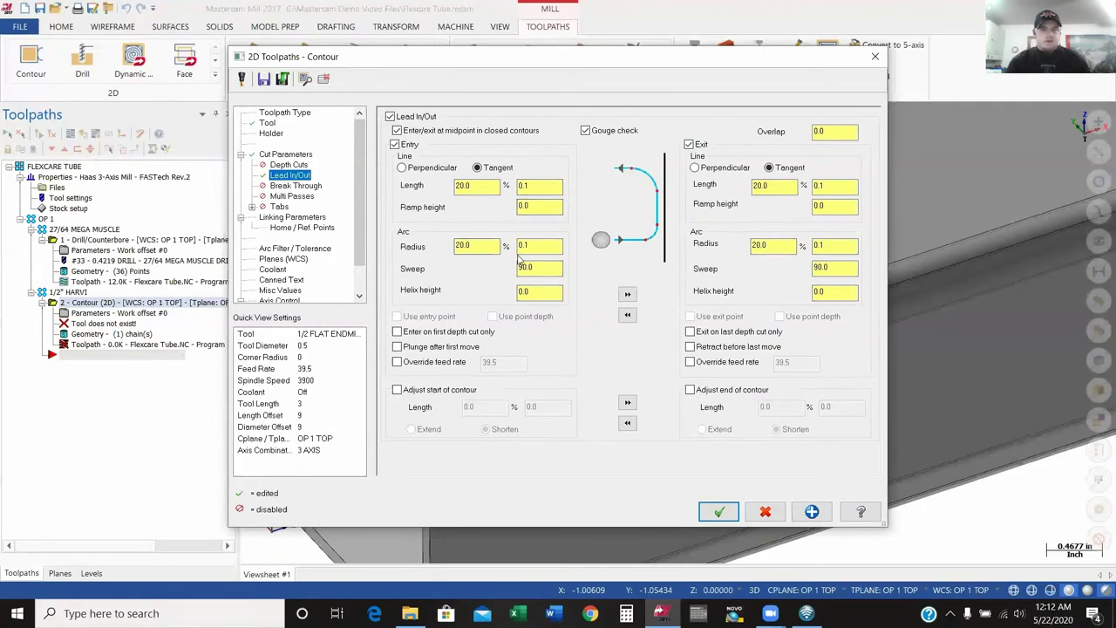
# - Make the contour's retract, feed plane and depth absolute, and take the depth of -0.125 from a point at the slot's bottom
pyautogui.click(296, 218)
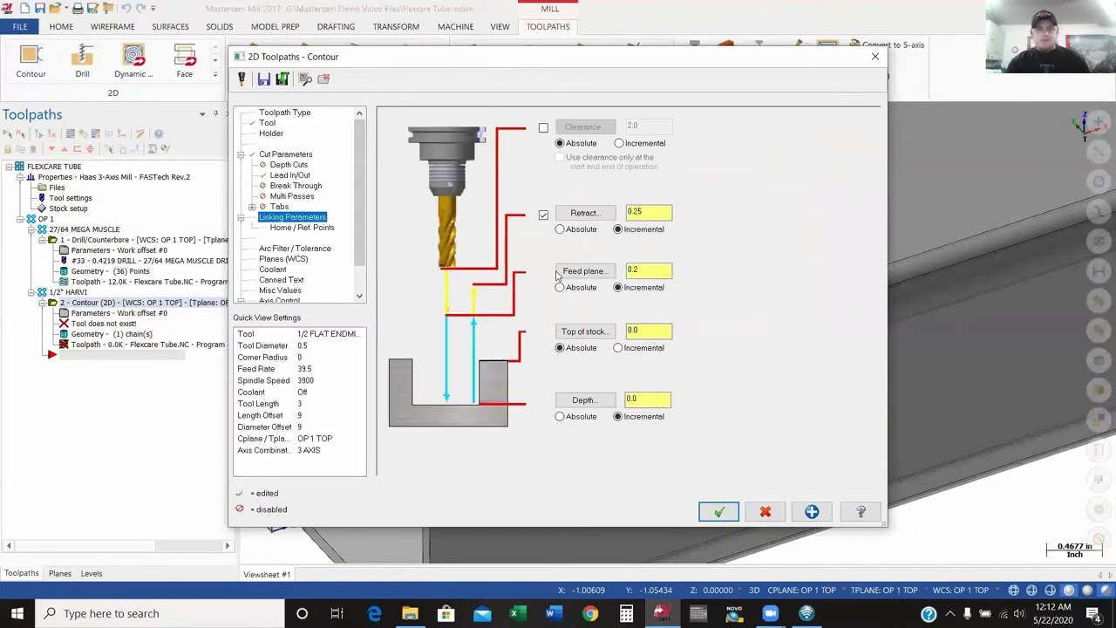
pyautogui.click(576, 419)
pyautogui.click(571, 289)
pyautogui.click(580, 229)
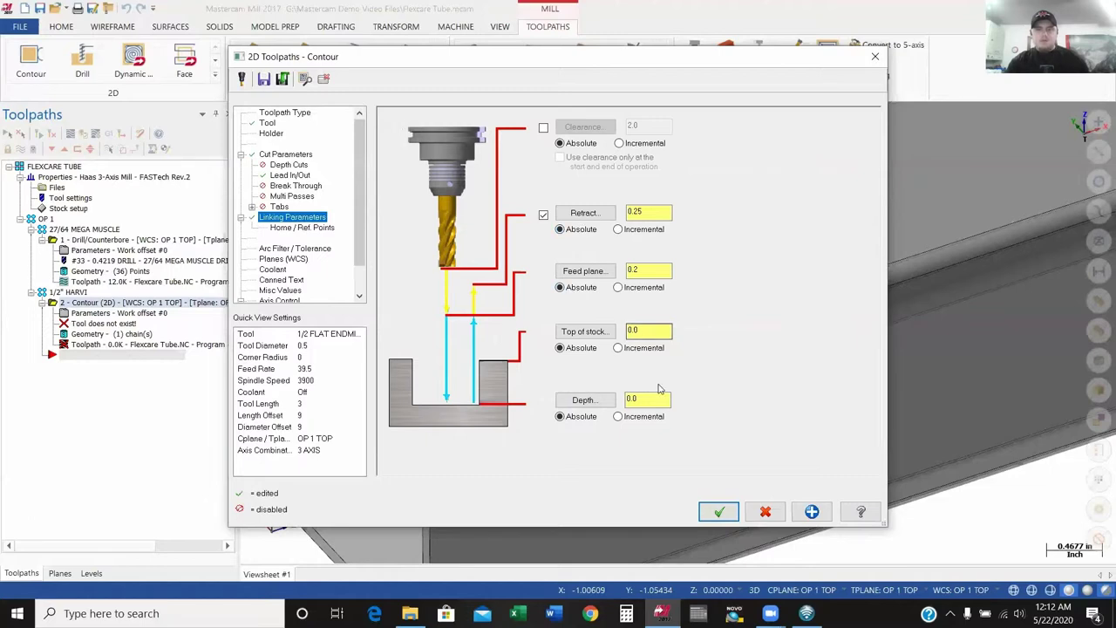
pyautogui.click(582, 401)
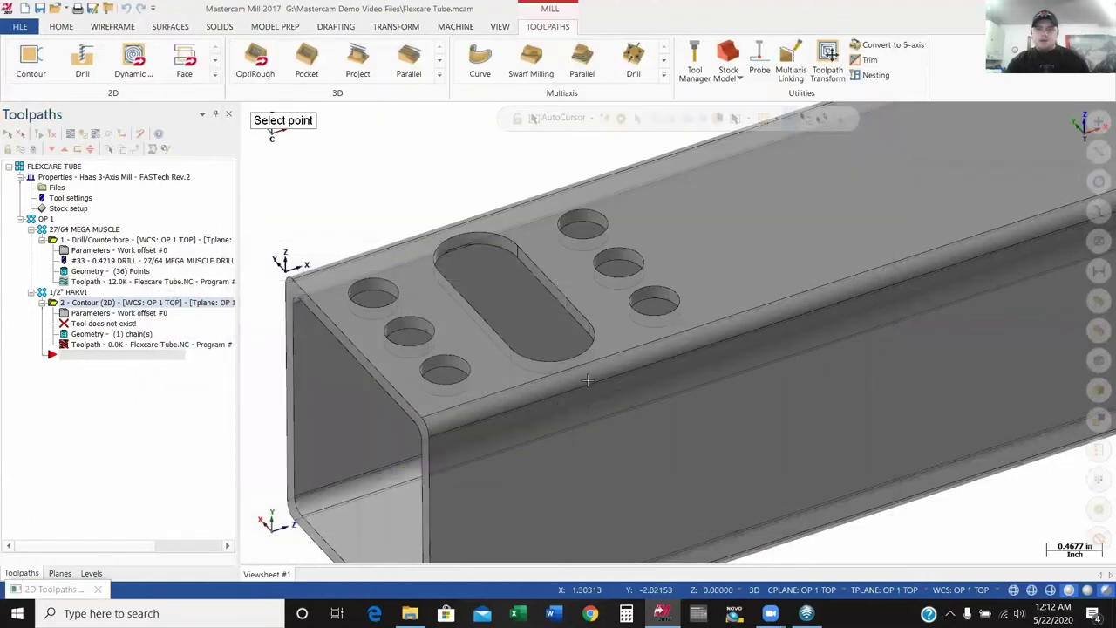
pyautogui.click(554, 296)
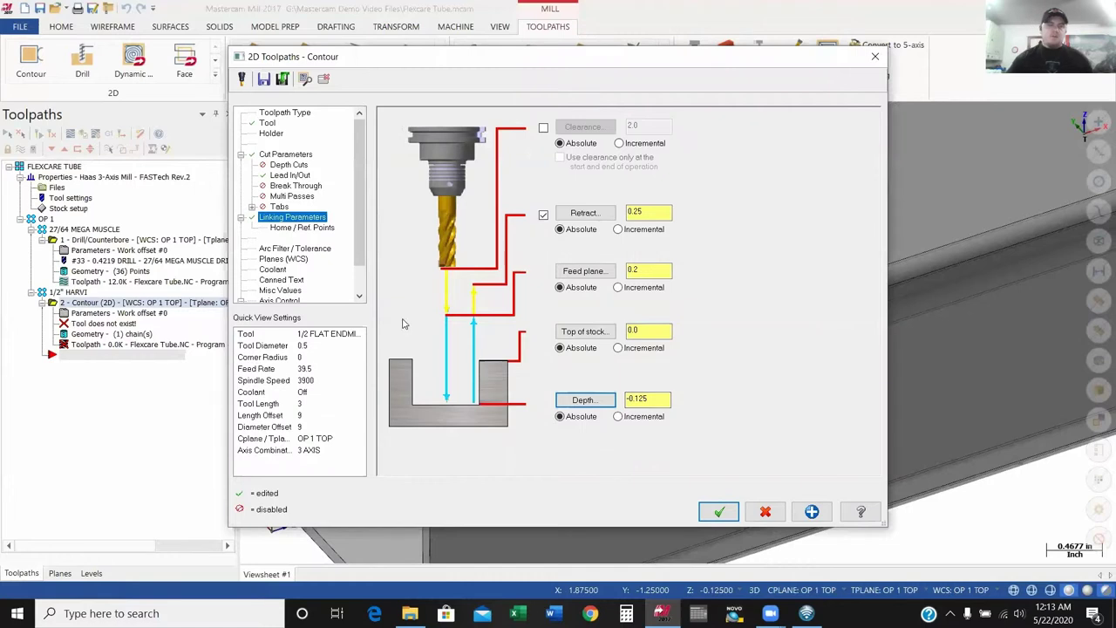
# - Check the ramp settings and extend the contour's absolute depth to -0.155
pyautogui.click(286, 156)
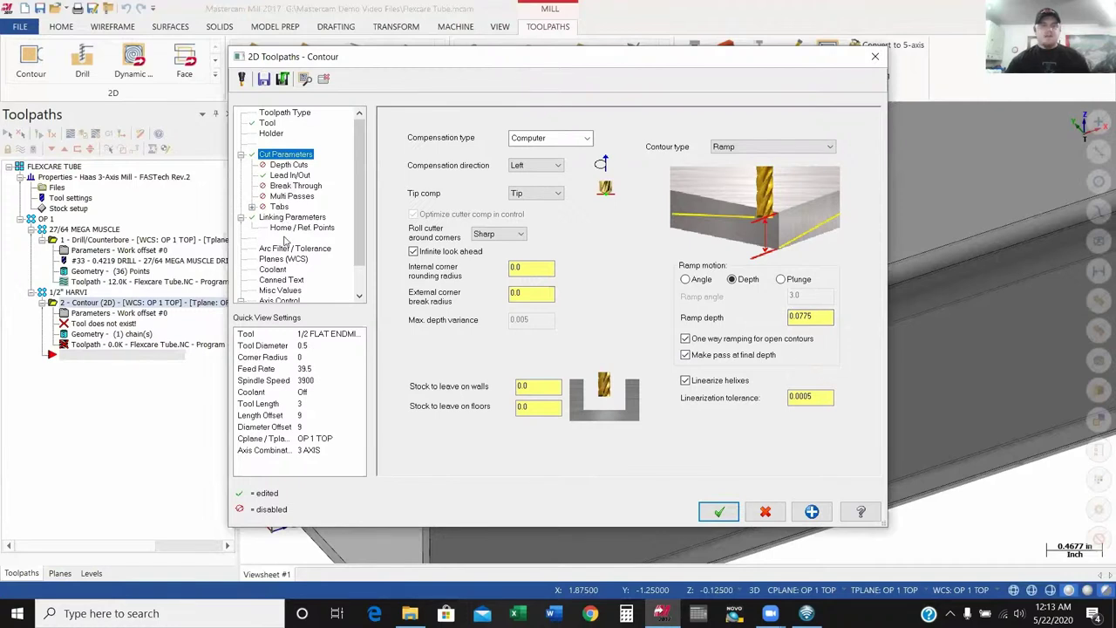
pyautogui.click(301, 218)
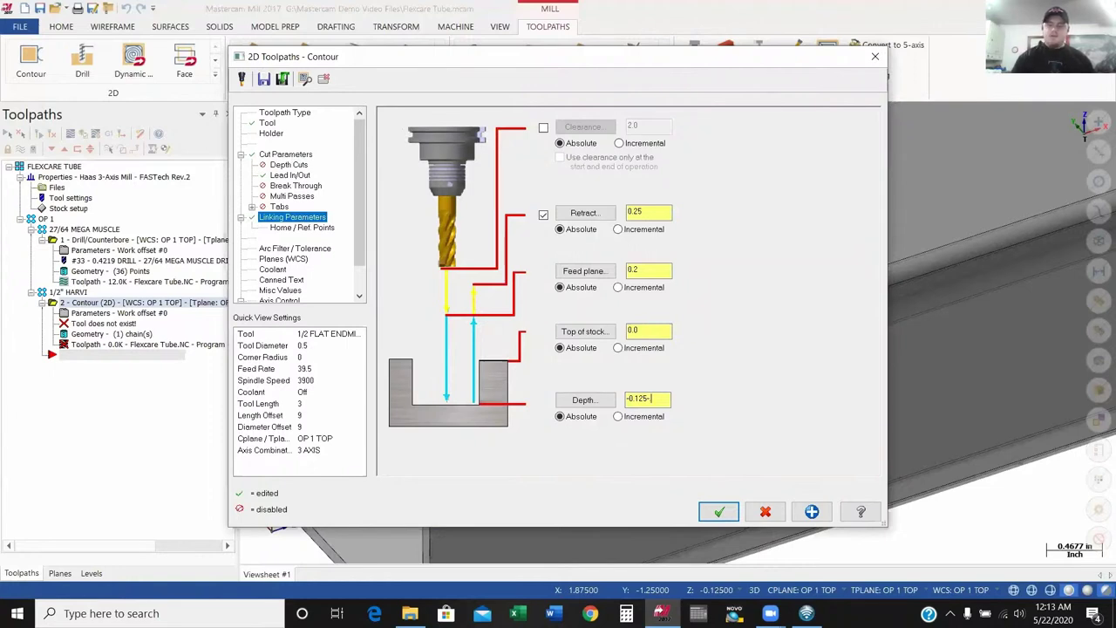
pyautogui.press('Return')
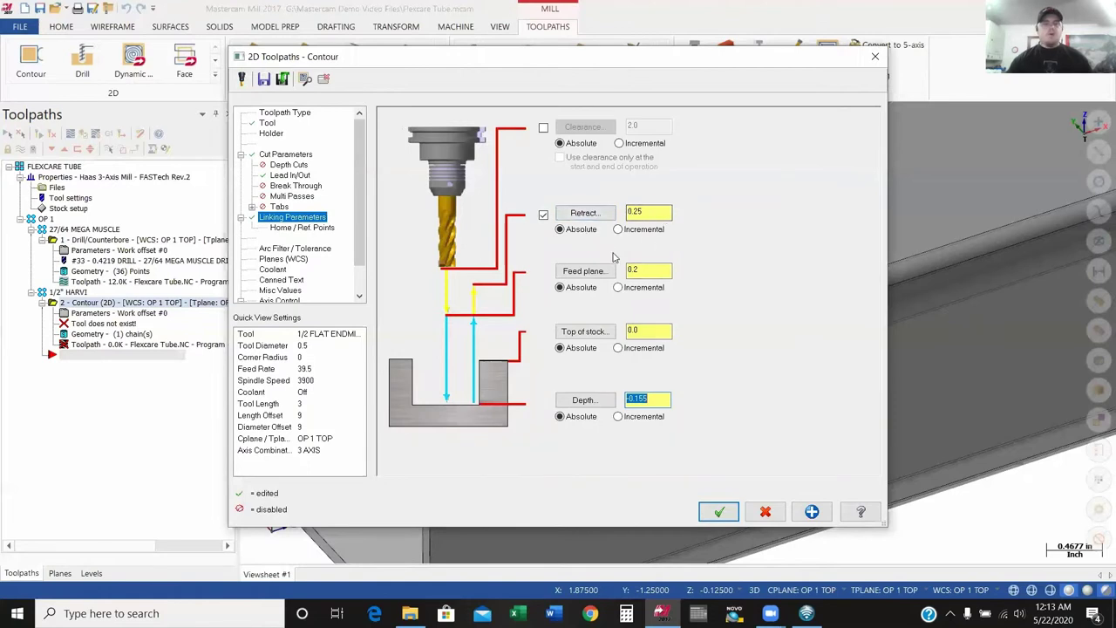
# - Check the toolpath's planes, turn flood coolant on, and accept the contour parameters to generate the ramp toolpath
pyautogui.click(290, 260)
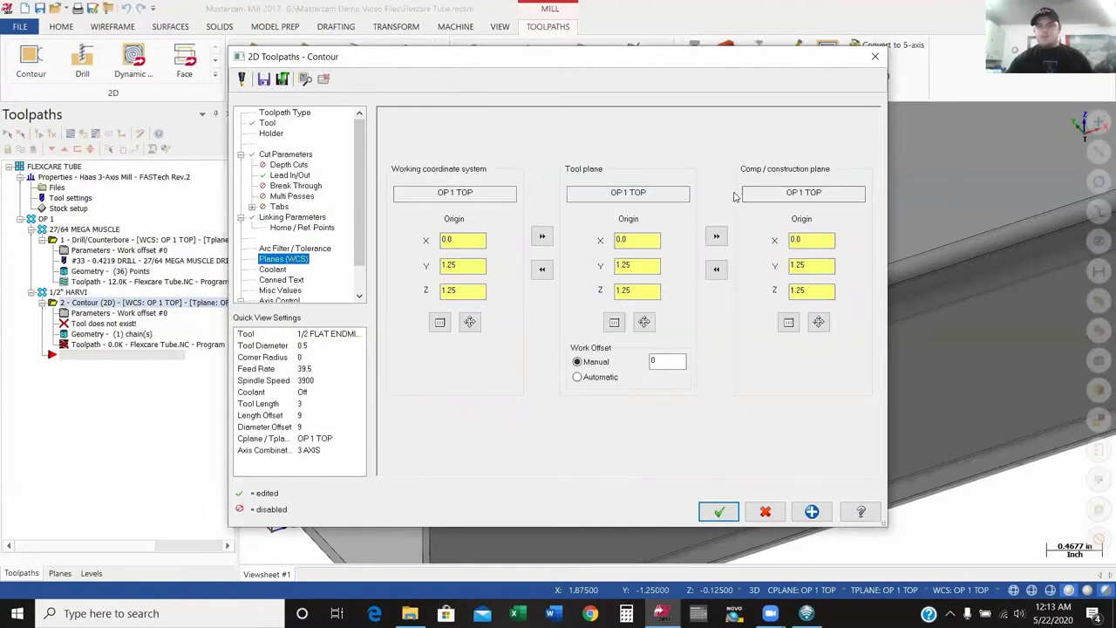
pyautogui.click(274, 270)
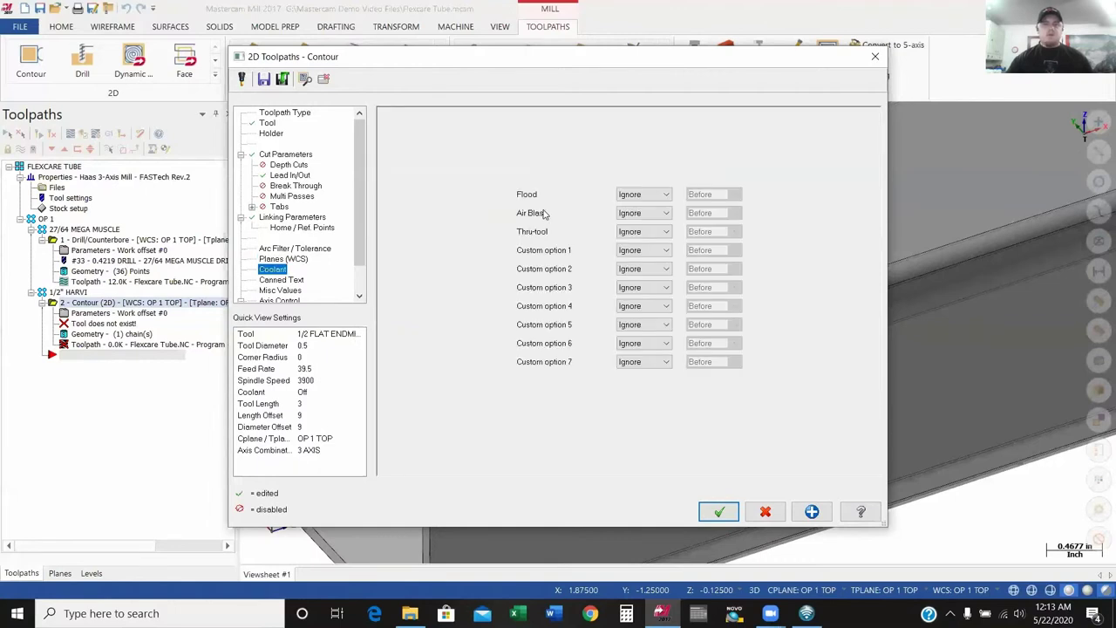
pyautogui.click(629, 195)
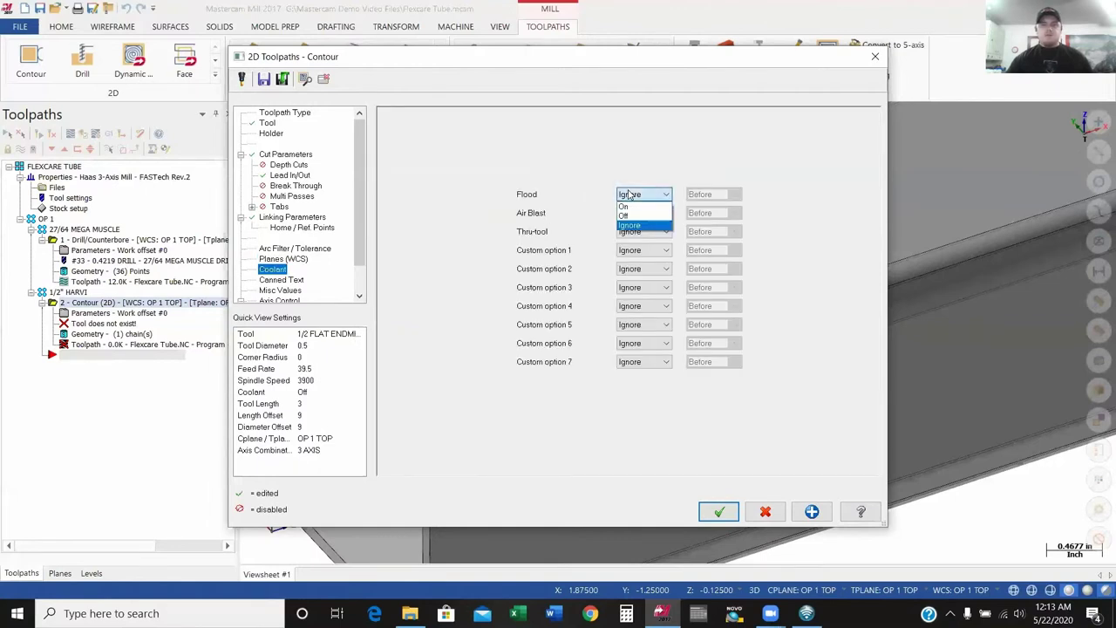
pyautogui.click(629, 207)
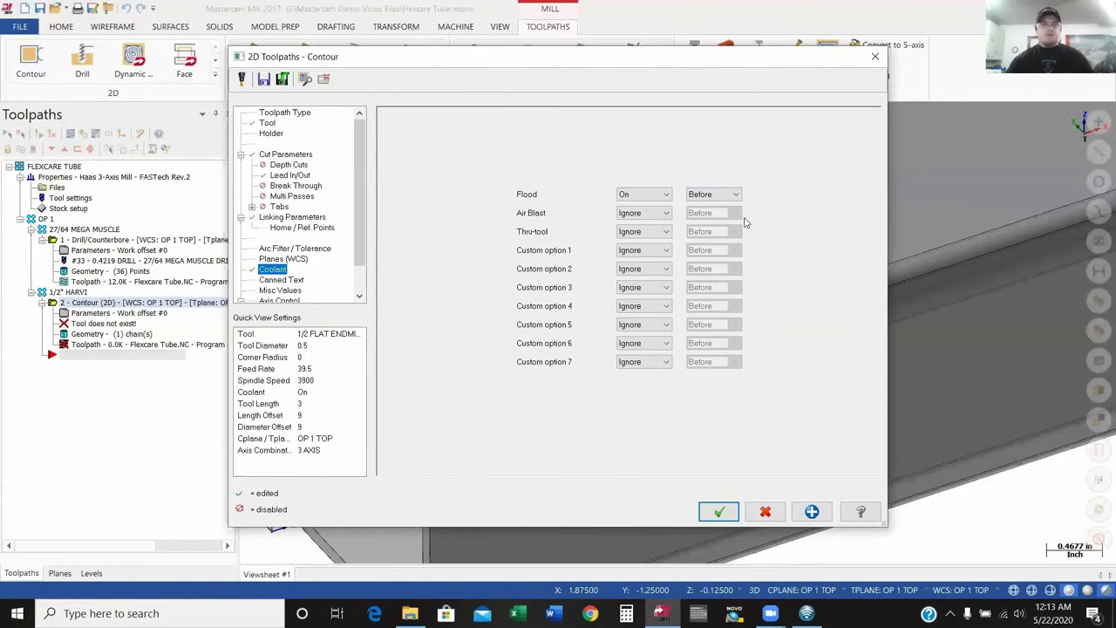
pyautogui.click(719, 512)
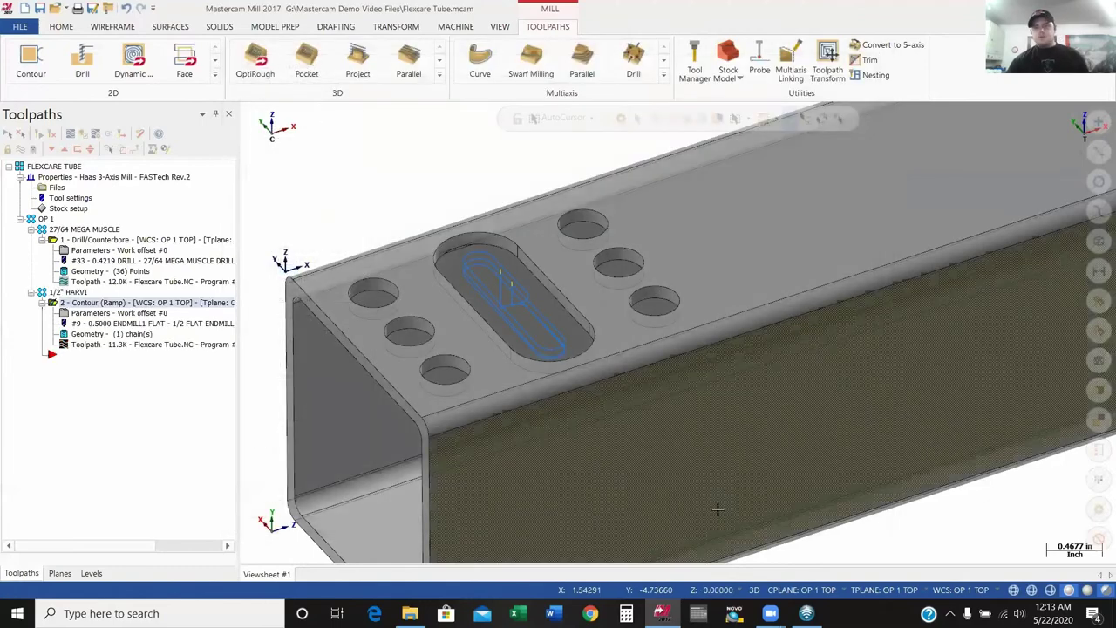
# - Inspect the ramp toolpath inside the slot from the top view and close up in isometric
pyautogui.scroll(-2, 577, 411)
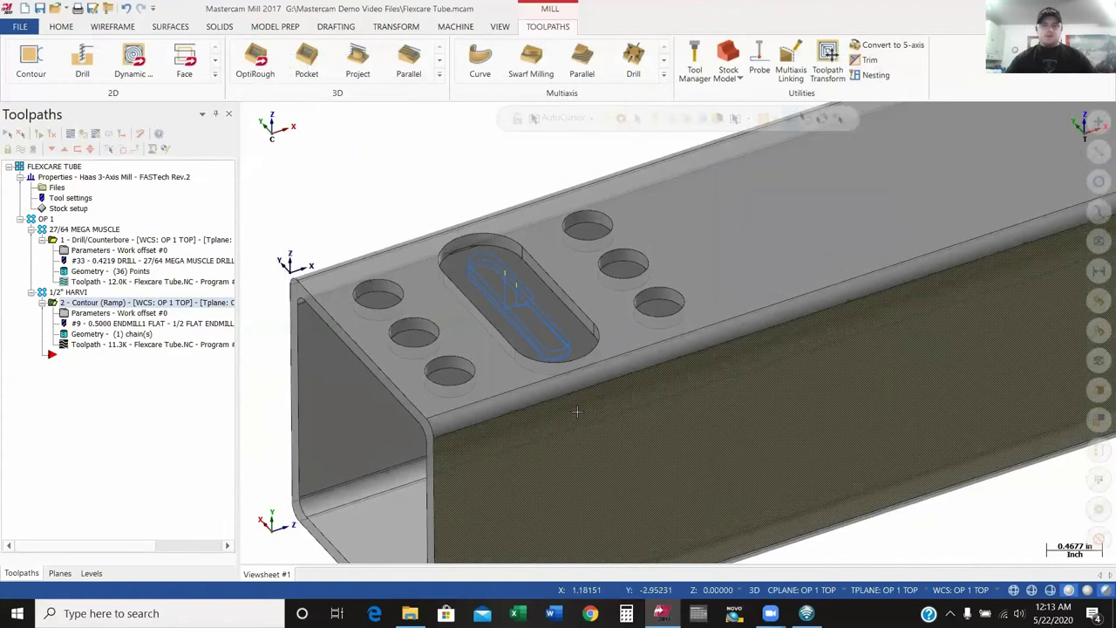
pyautogui.hotkey('alt', '1')
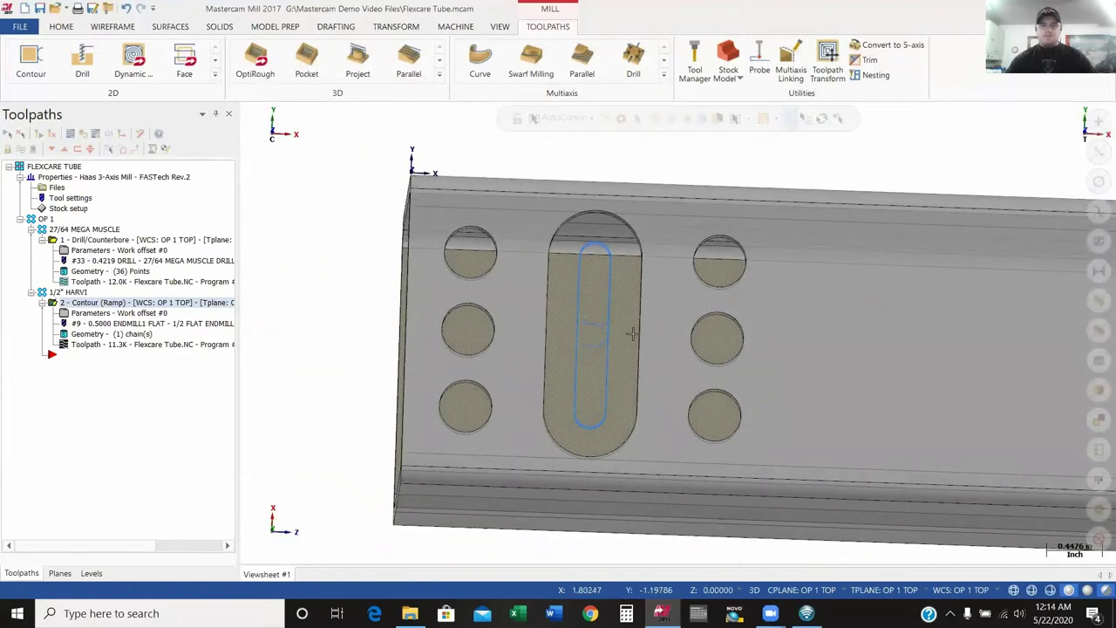
pyautogui.moveTo(625, 352); pyautogui.dragTo(617, 356, button='middle')
pyautogui.hotkey('alt', '7')
pyautogui.scroll(5, 617, 357)
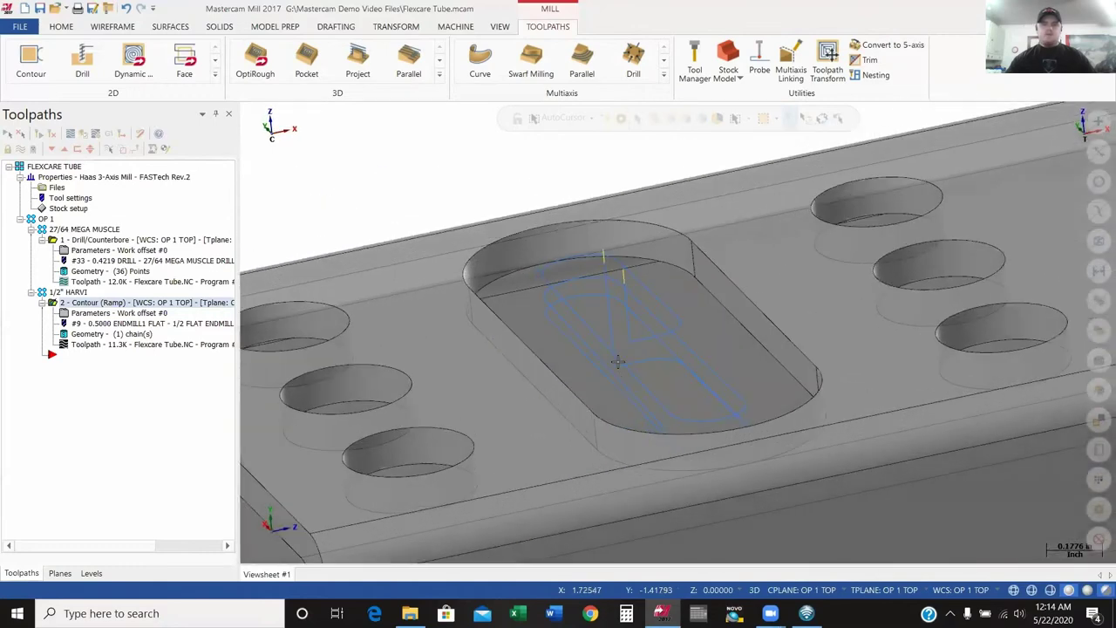
pyautogui.scroll(1, 617, 360)
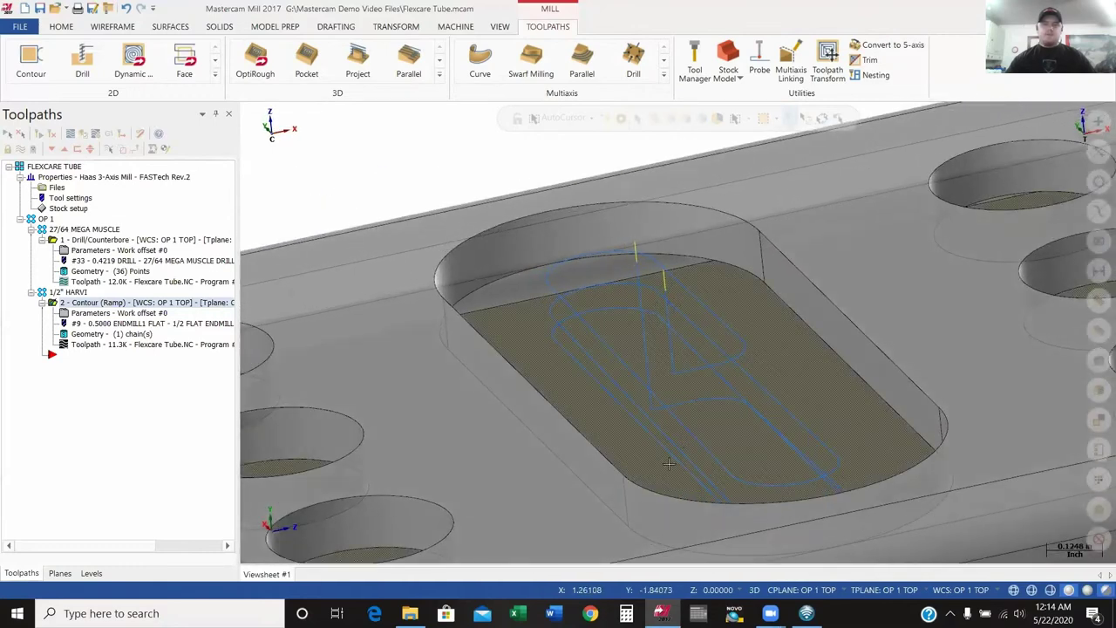
# - Reopen the ramp contour's geometry and add the edge loop of the second slot along the tube as a solid chain
pyautogui.hotkey('alt', '1')
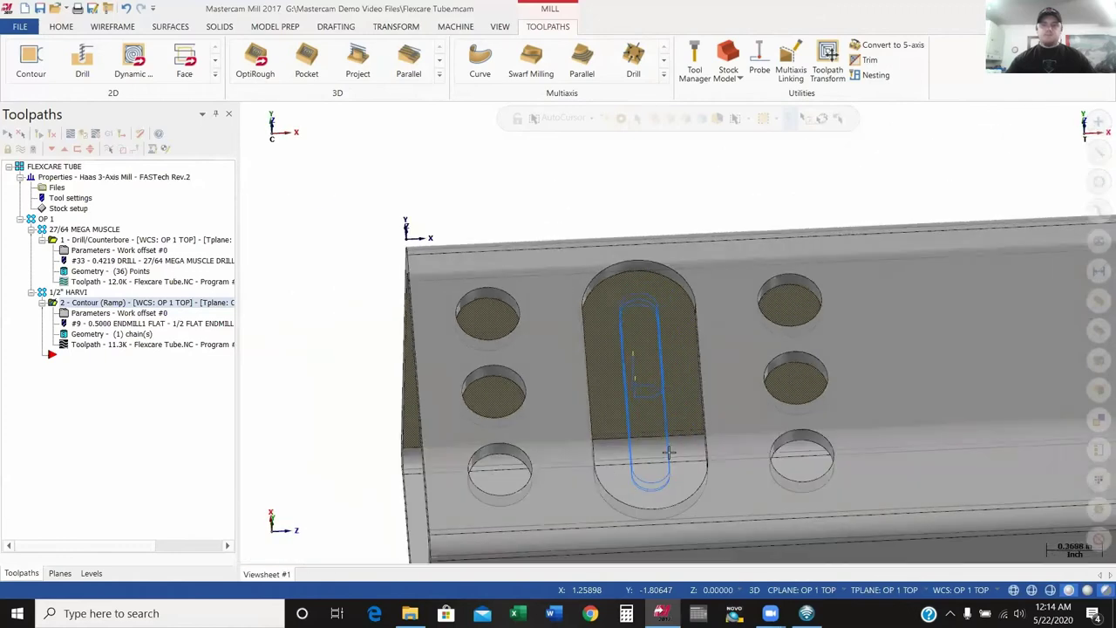
pyautogui.hotkey('alt', '7')
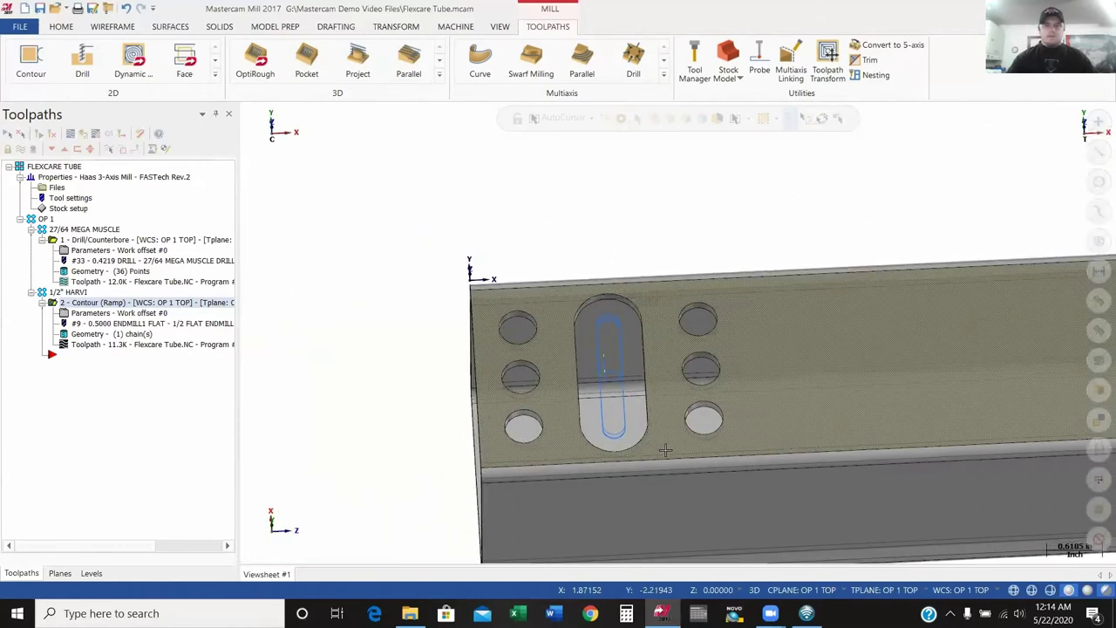
pyautogui.scroll(-2, 666, 450)
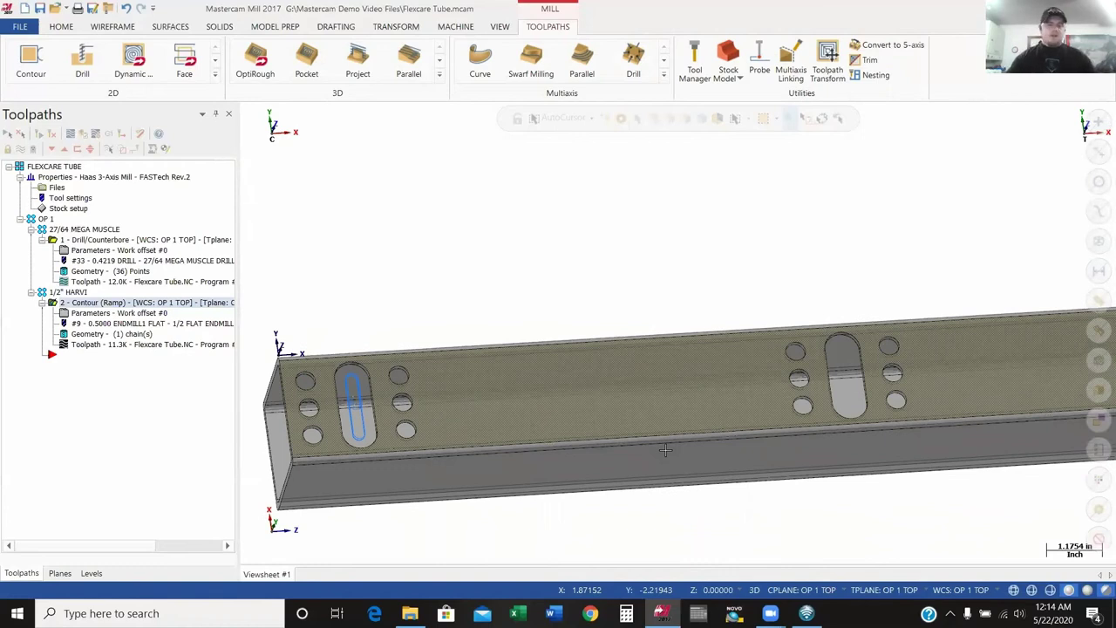
pyautogui.hotkey('alt', 'p')
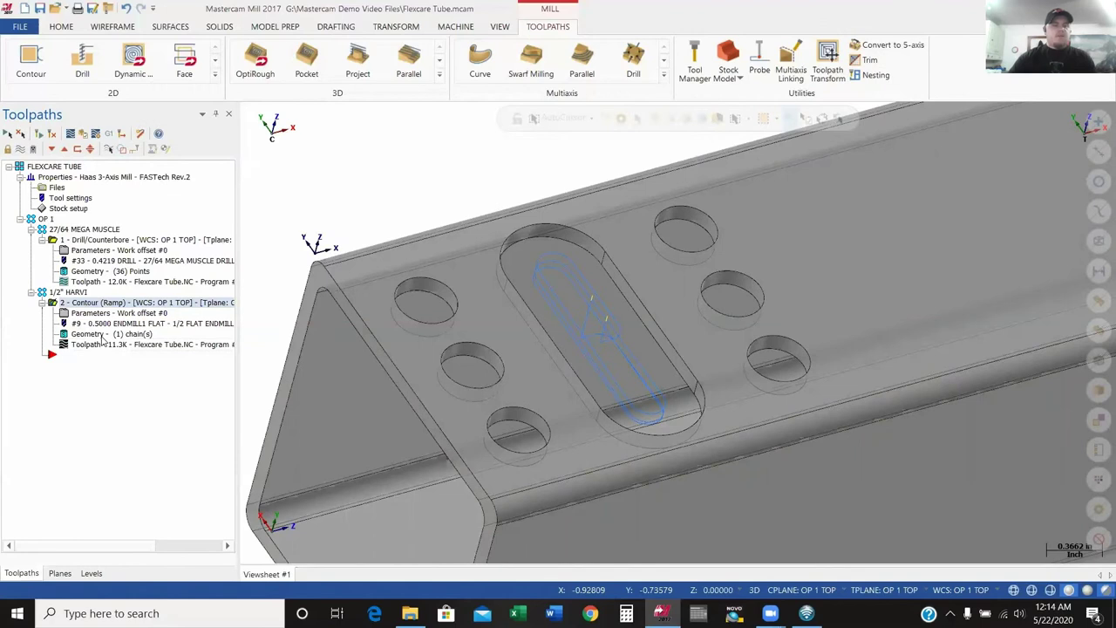
pyautogui.click(102, 337)
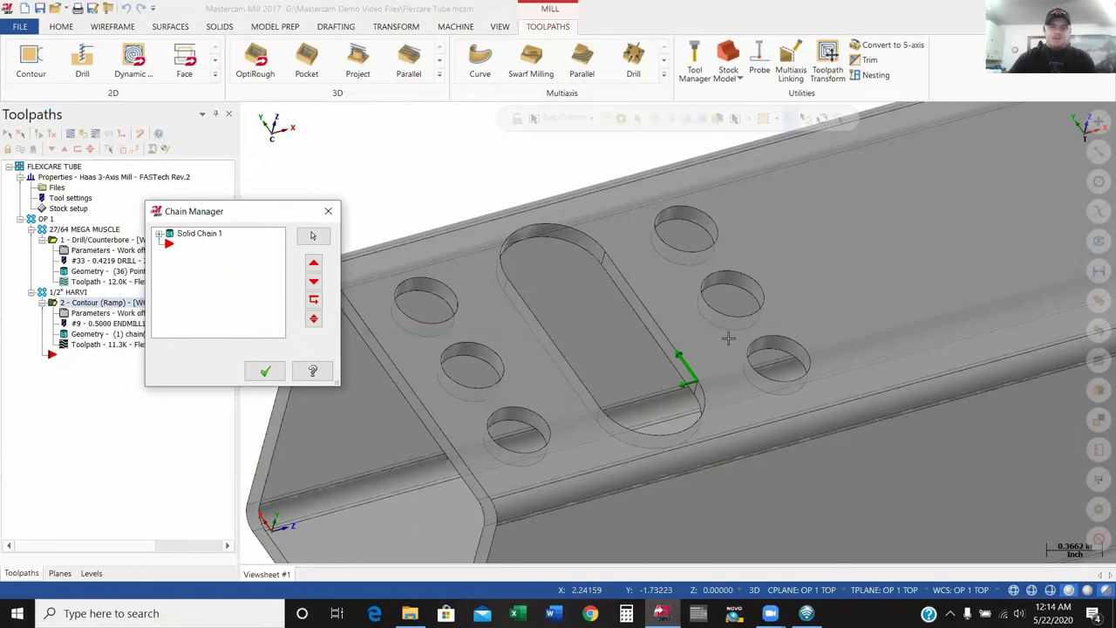
pyautogui.rightClick(212, 249)
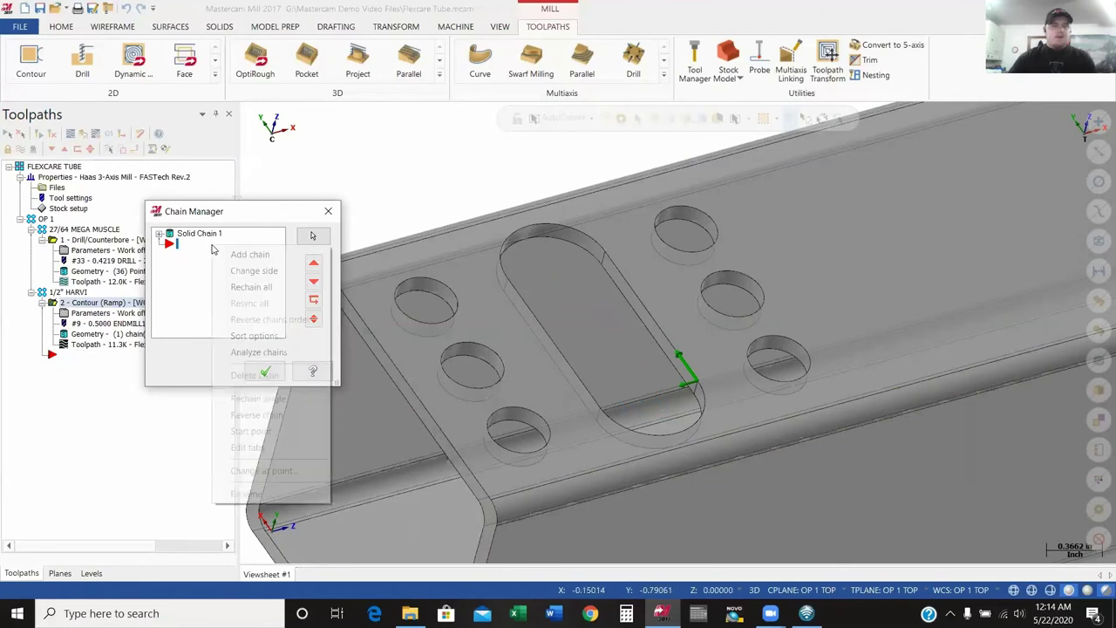
pyautogui.click(238, 252)
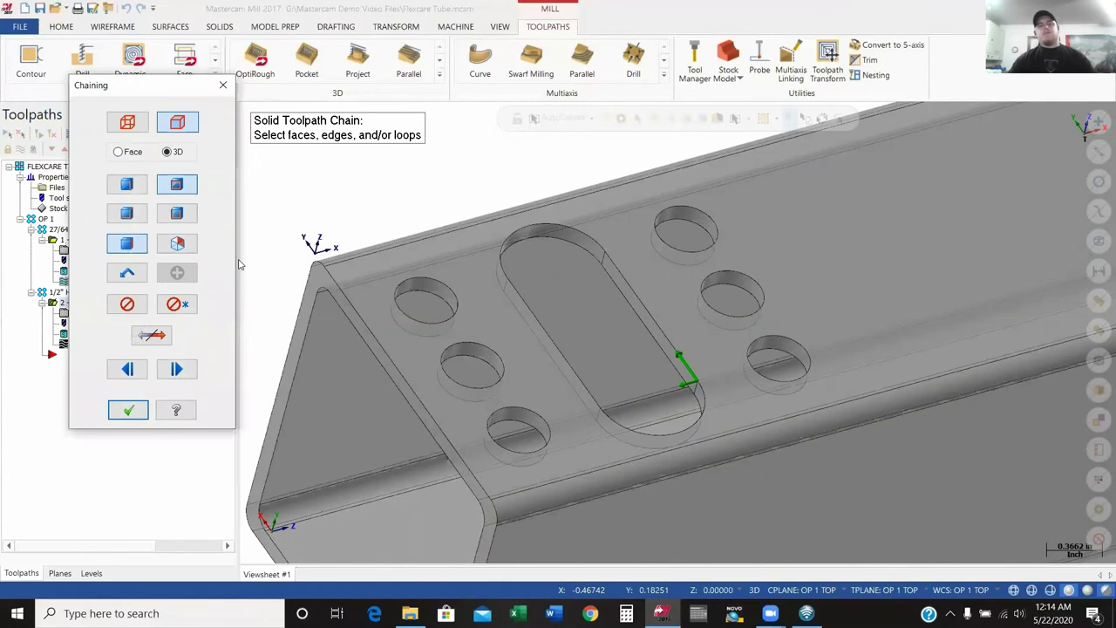
pyautogui.click(177, 184)
pyautogui.scroll(-2, 234, 262)
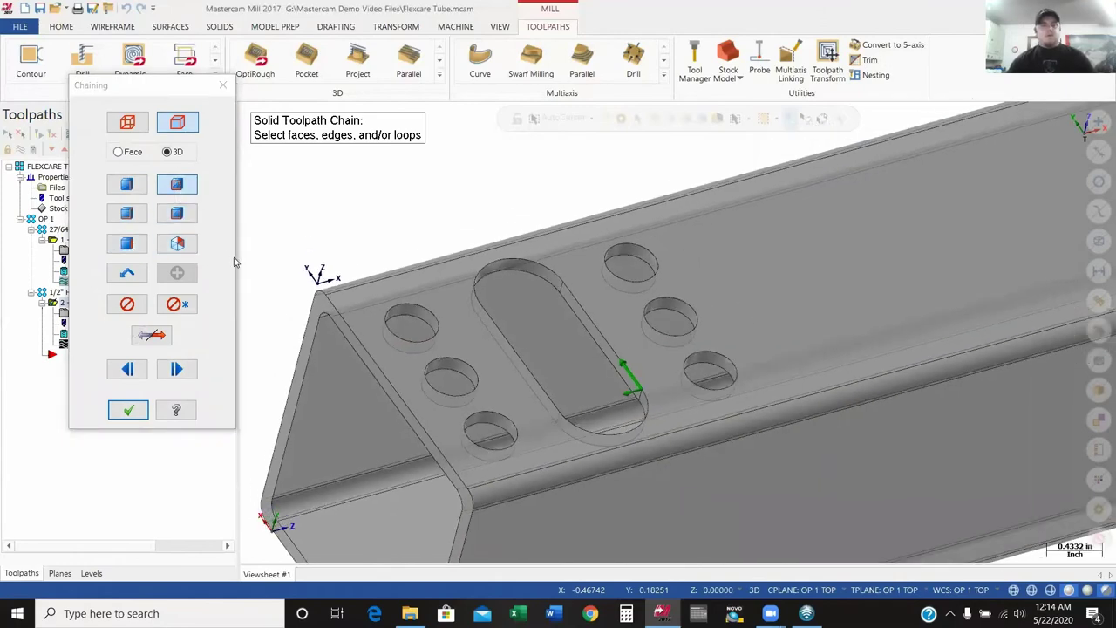
pyautogui.scroll(-3, 237, 260)
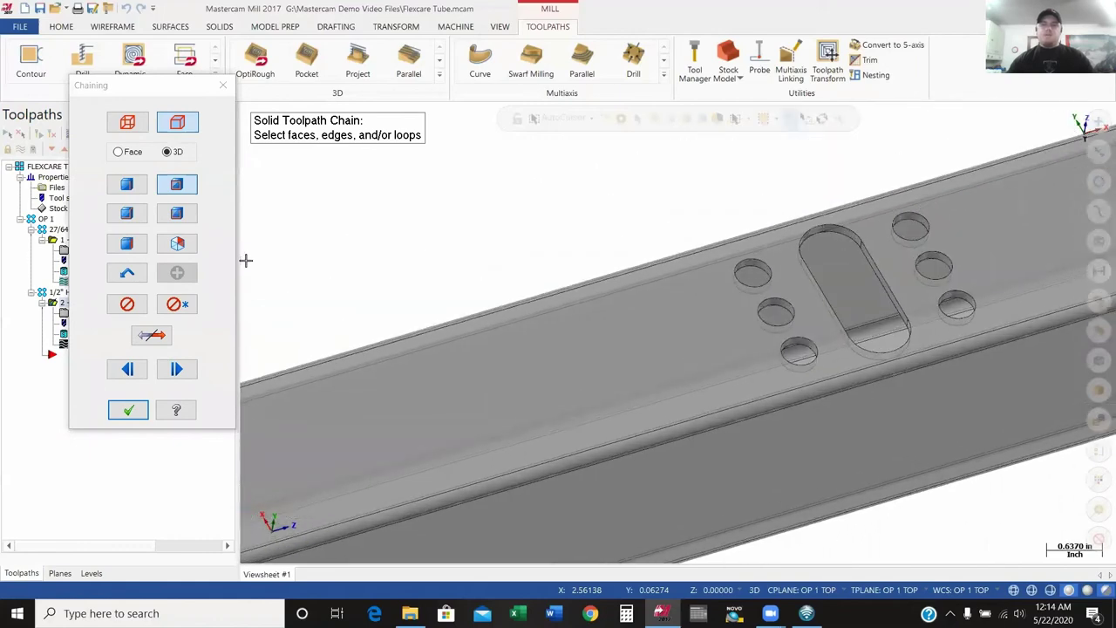
pyautogui.scroll(5, 240, 258)
pyautogui.scroll(-1, 274, 252)
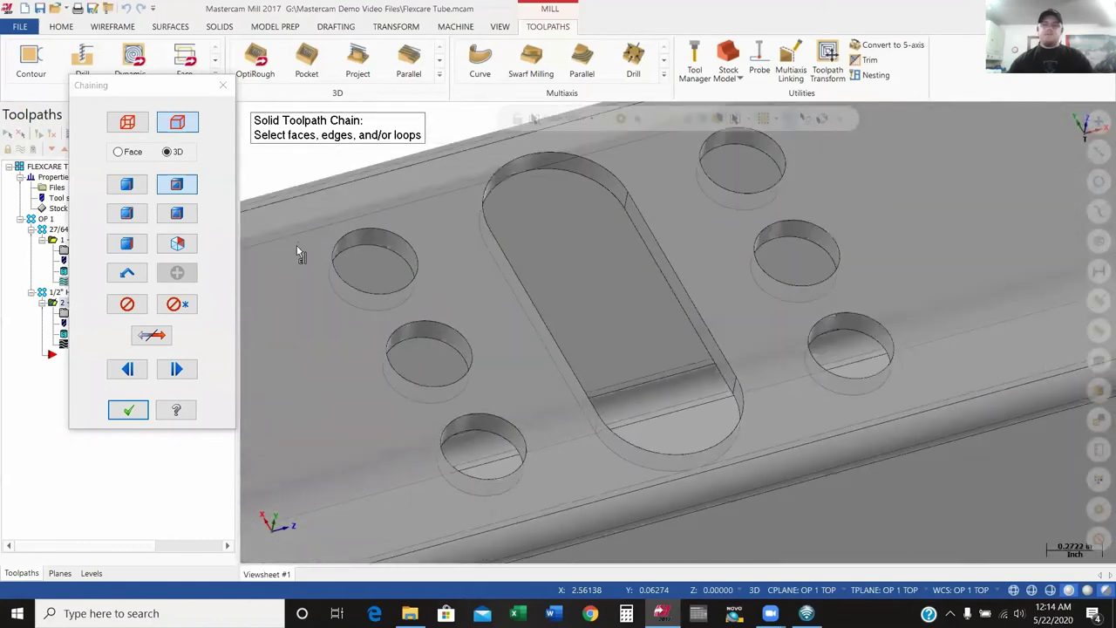
pyautogui.click(721, 377)
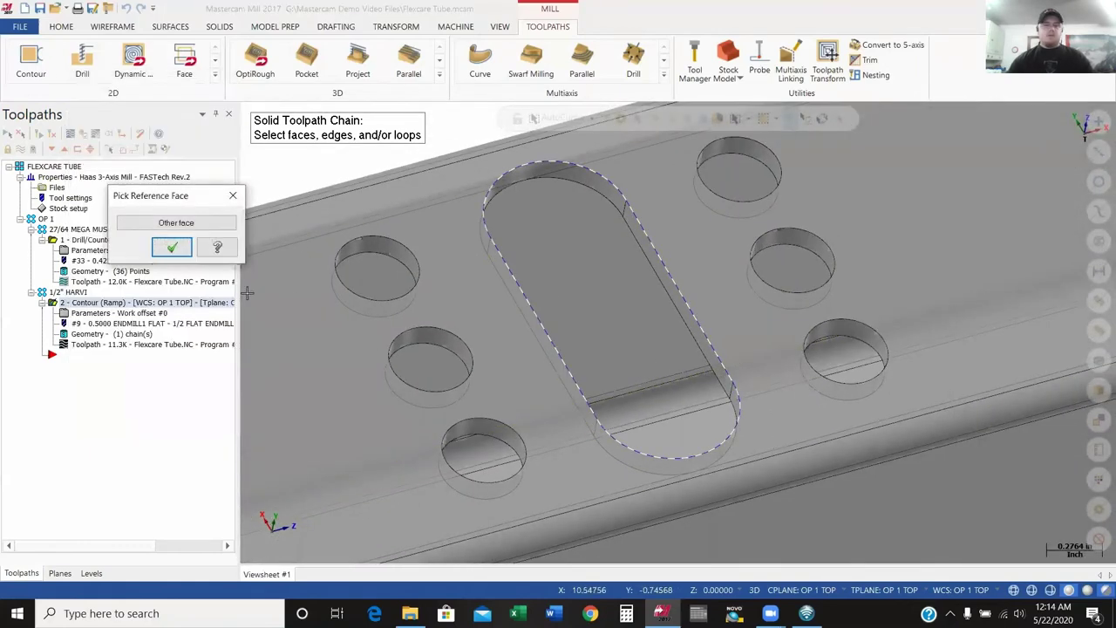
pyautogui.click(172, 248)
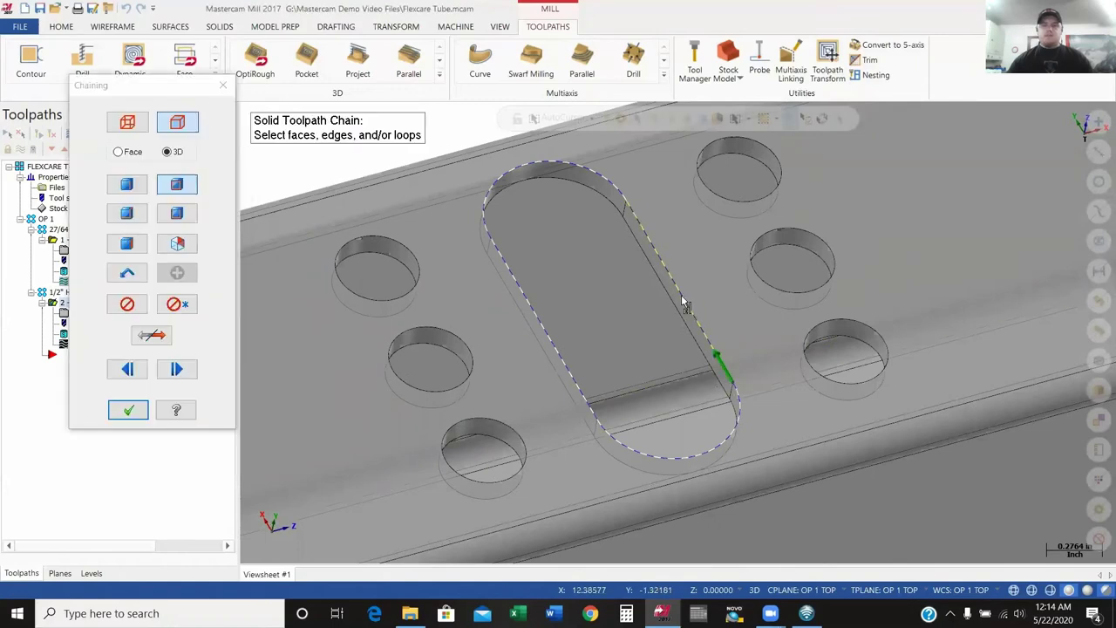
# - Chain the edge loops of the third and fourth slots along the tube, accepting the reference face for each
pyautogui.scroll(-5, 578, 396)
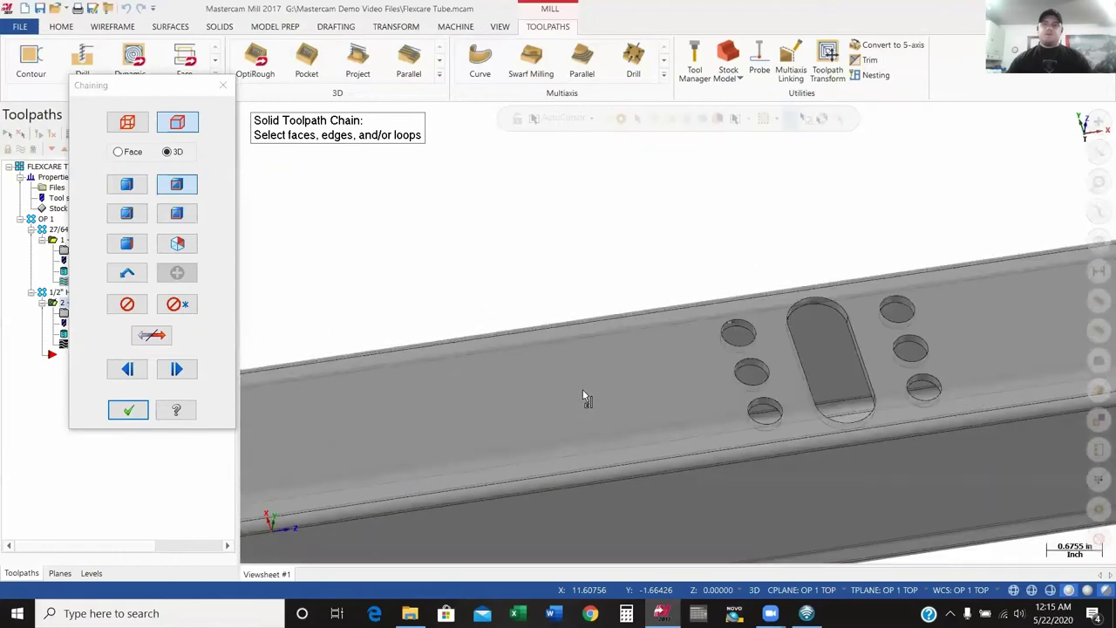
pyautogui.moveTo(583, 396); pyautogui.dragTo(712, 374, button='middle')
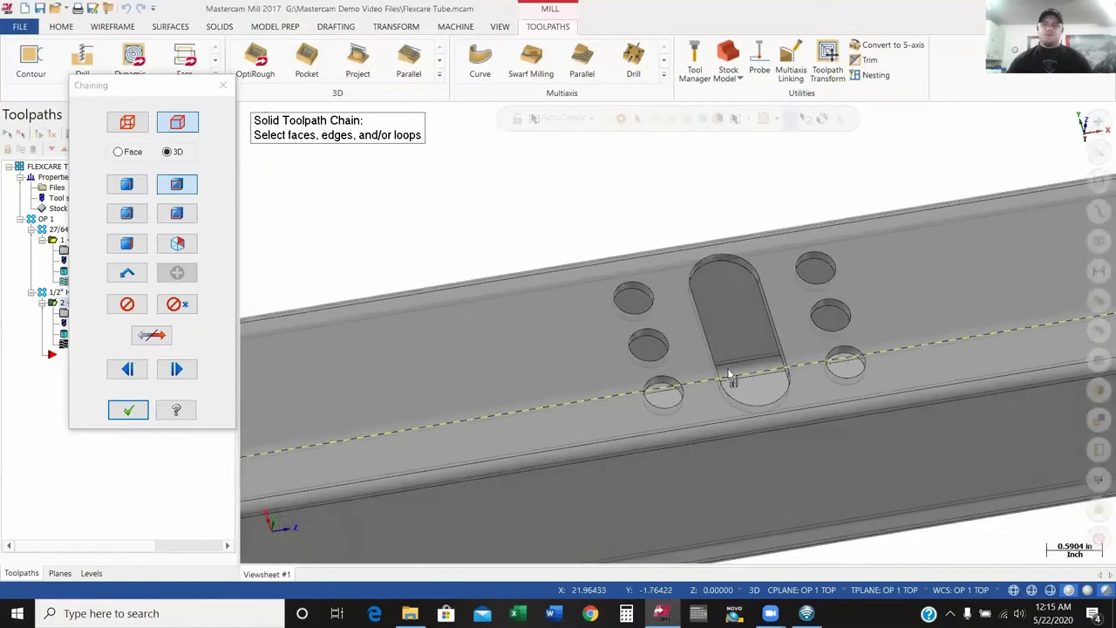
pyautogui.click(787, 365)
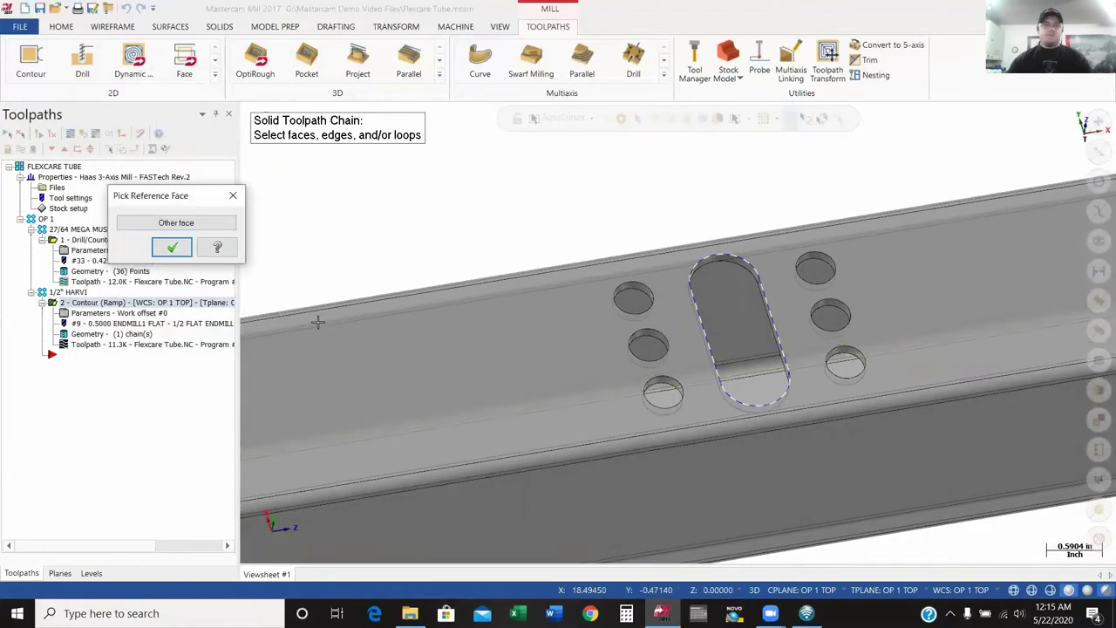
pyautogui.click(172, 247)
pyautogui.moveTo(764, 357); pyautogui.dragTo(703, 345, button='middle')
pyautogui.click(680, 335)
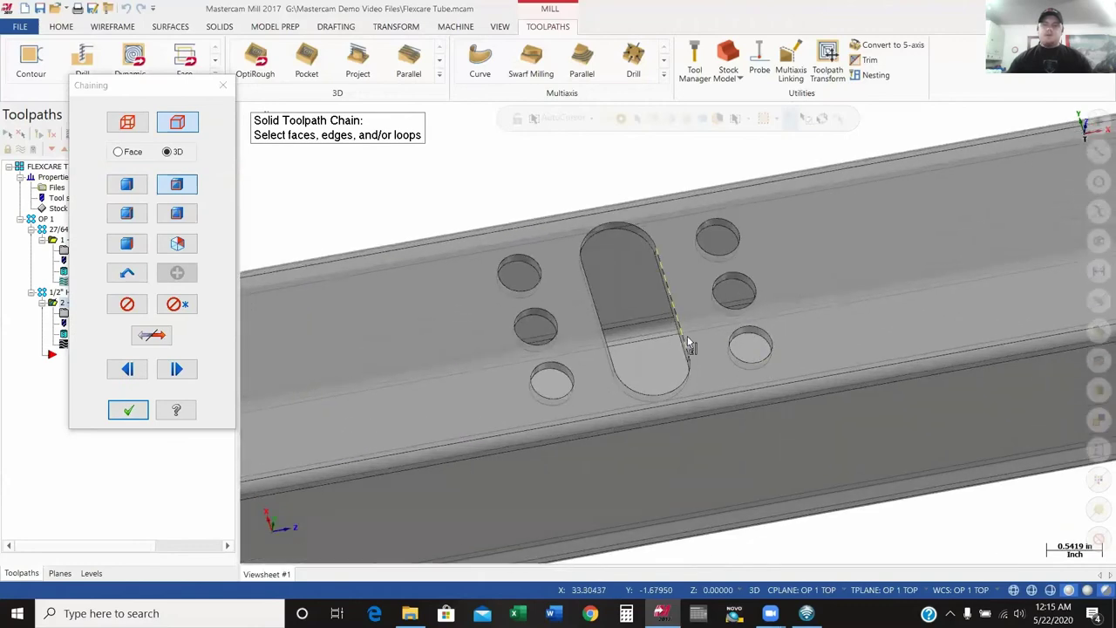
pyautogui.click(184, 251)
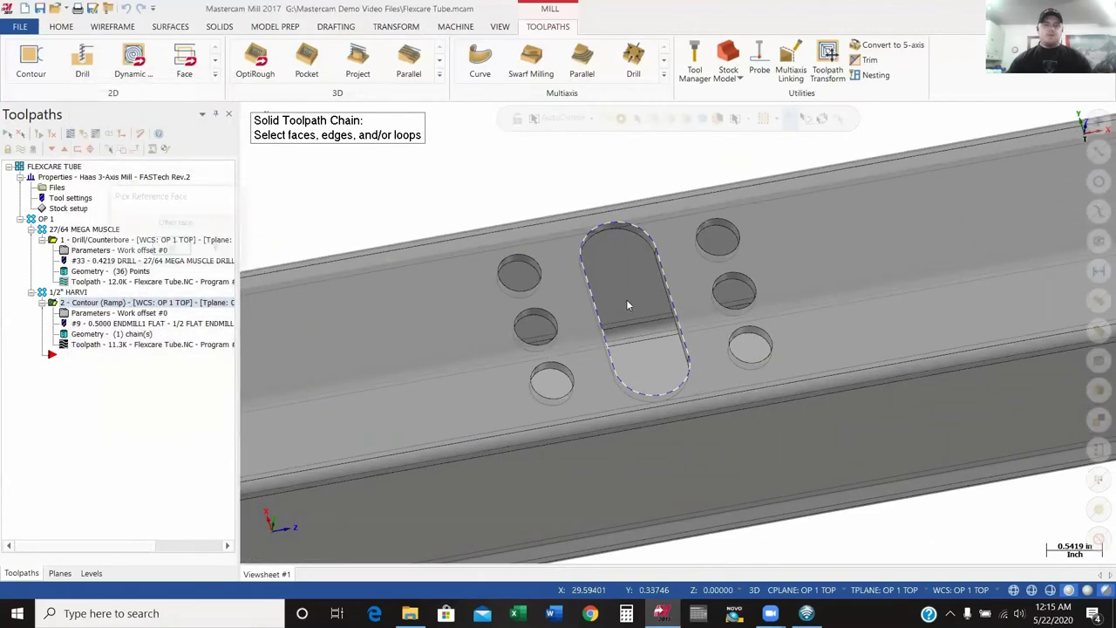
# - Chain the edge loops of the fifth and sixth slots with their reference faces, and accept the contour's extended chain selection
pyautogui.scroll(-2, 712, 363)
pyautogui.scroll(4, 713, 356)
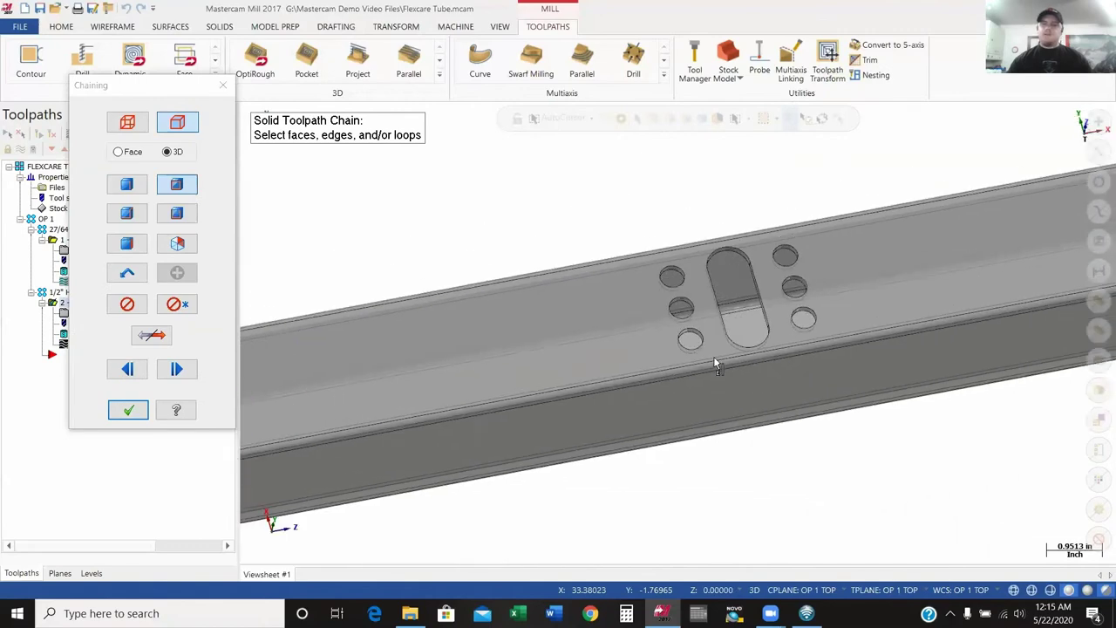
pyautogui.scroll(-3, 684, 375)
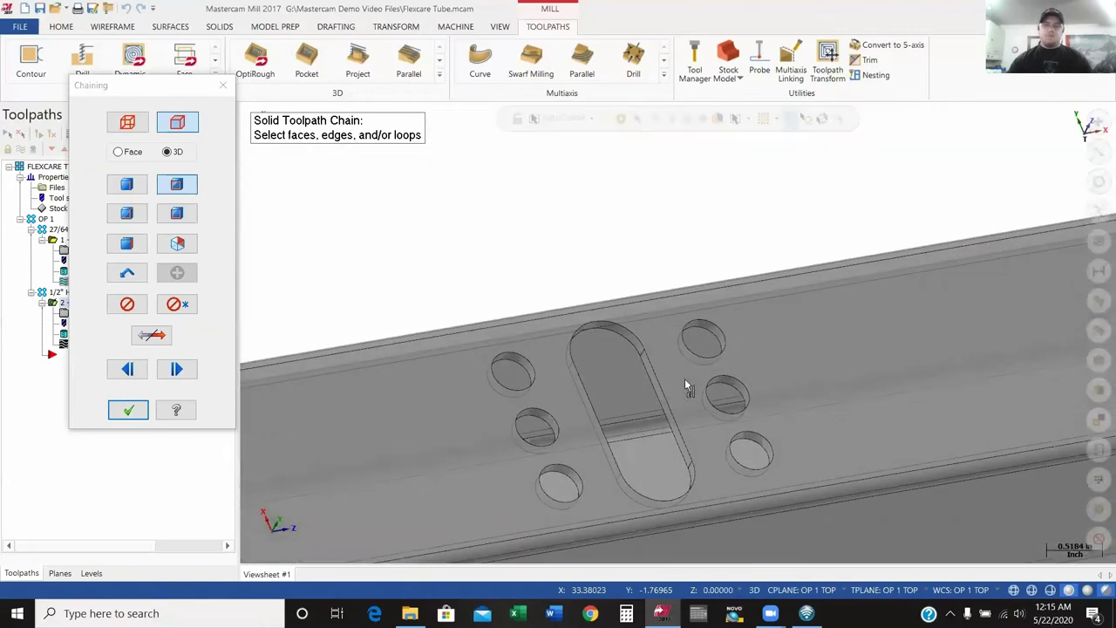
pyautogui.click(686, 290)
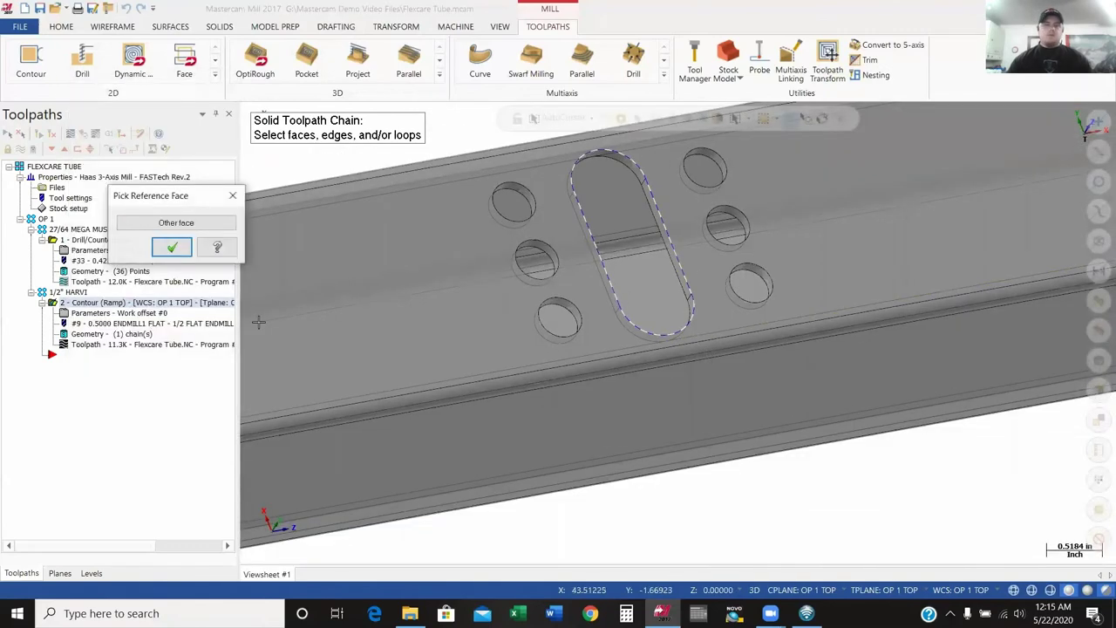
pyautogui.click(171, 247)
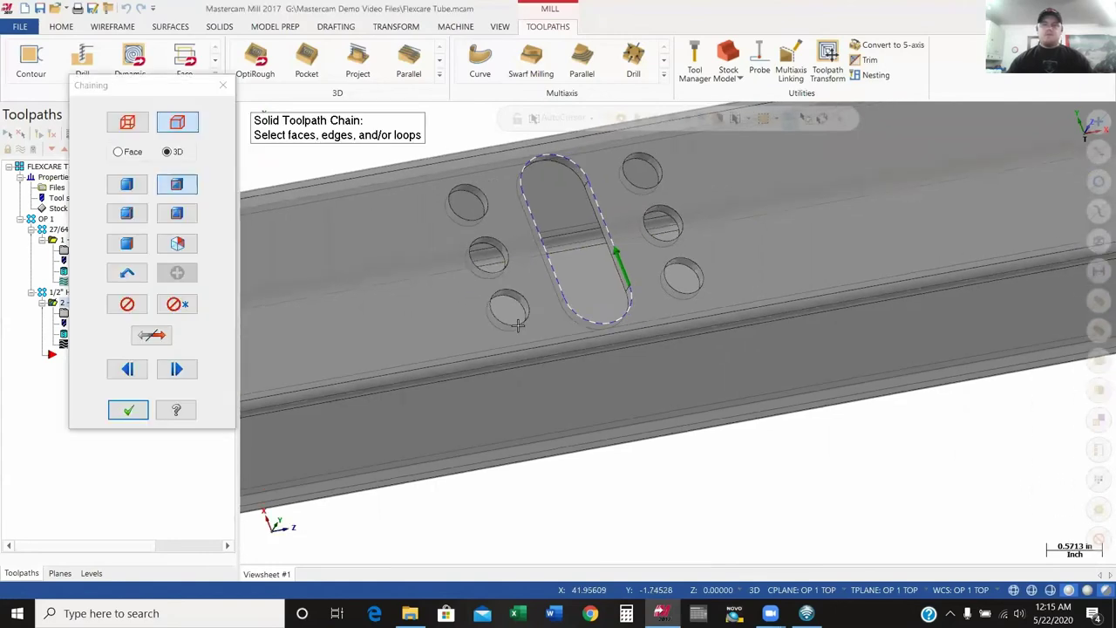
pyautogui.scroll(-3, 515, 323)
pyautogui.scroll(5, 585, 331)
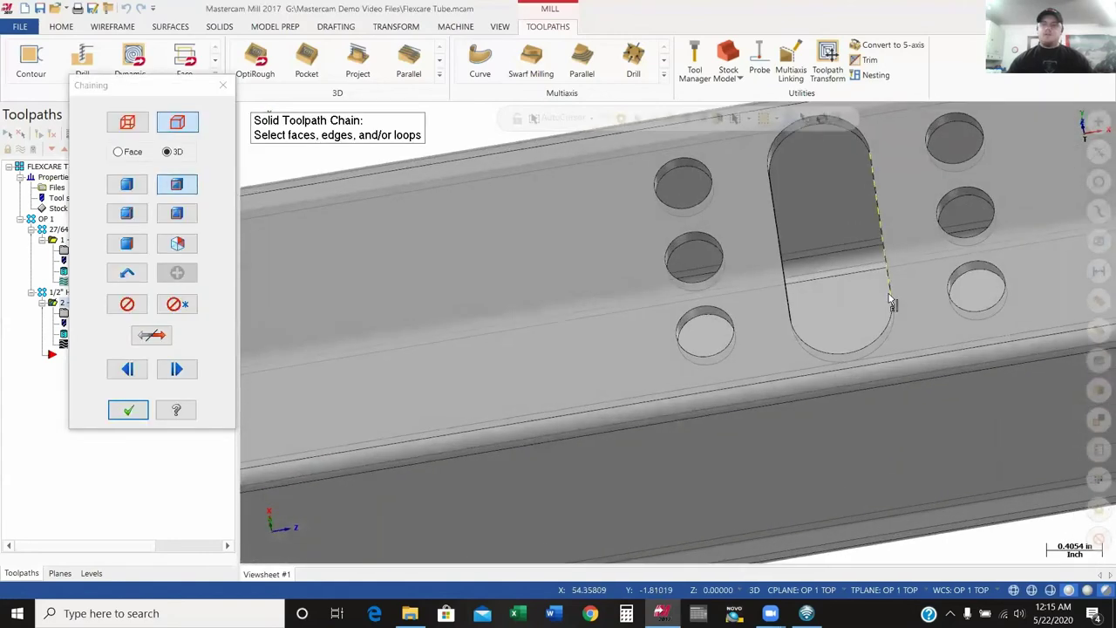
pyautogui.click(886, 291)
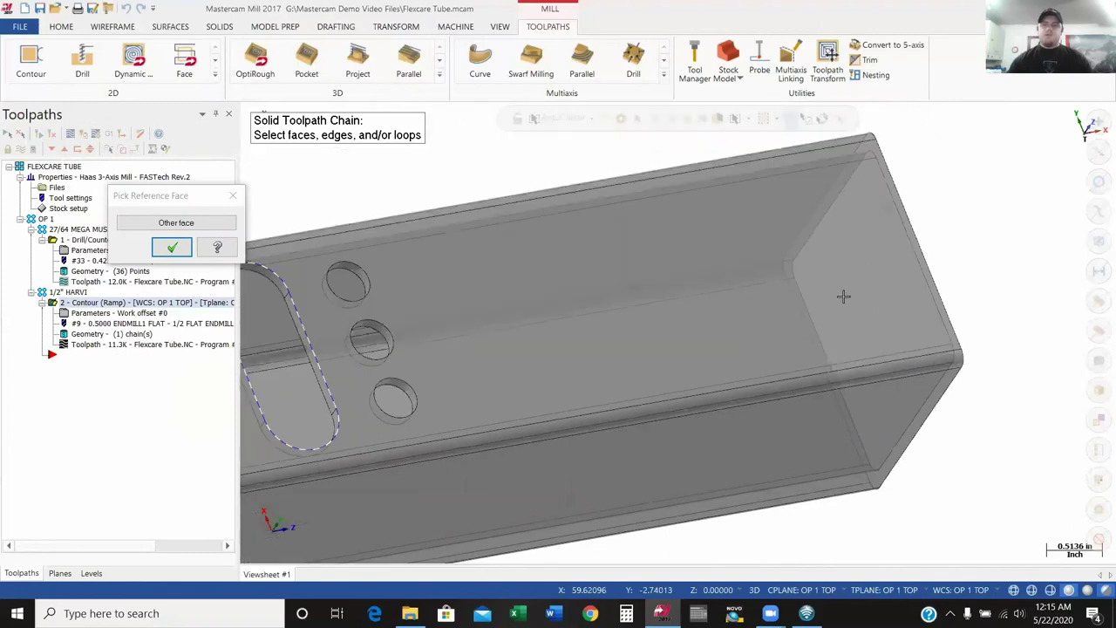
pyautogui.click(171, 247)
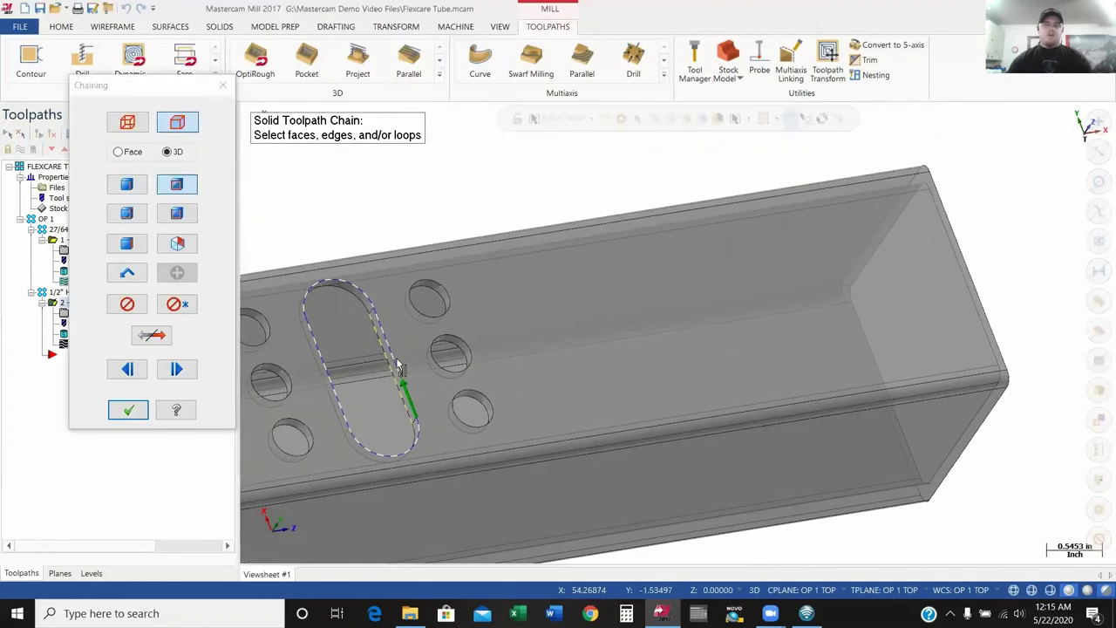
pyautogui.click(129, 410)
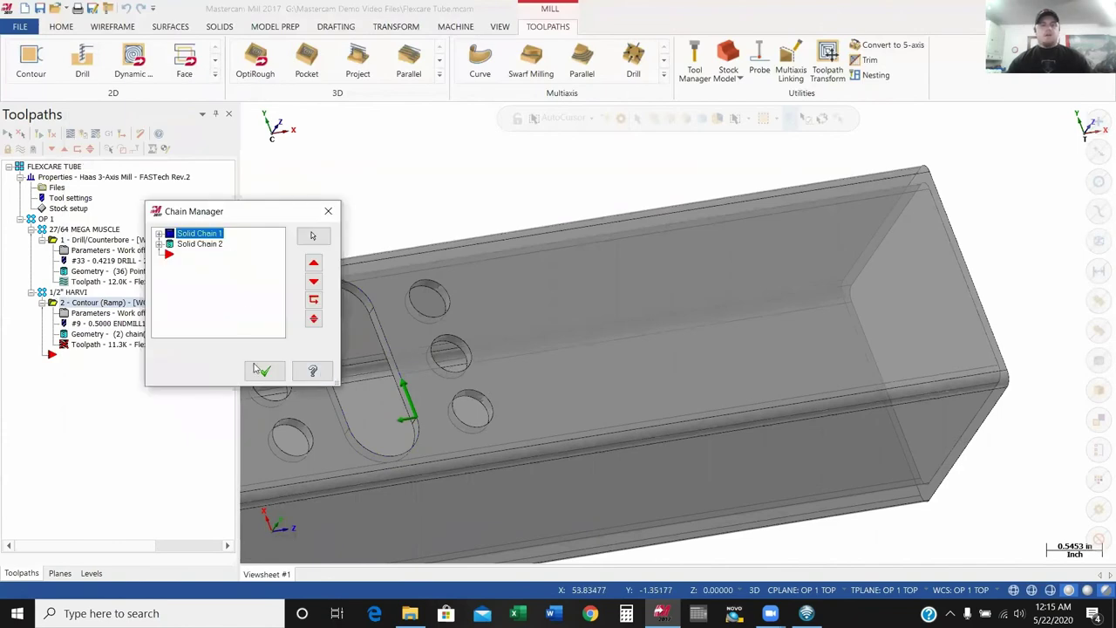
pyautogui.click(265, 370)
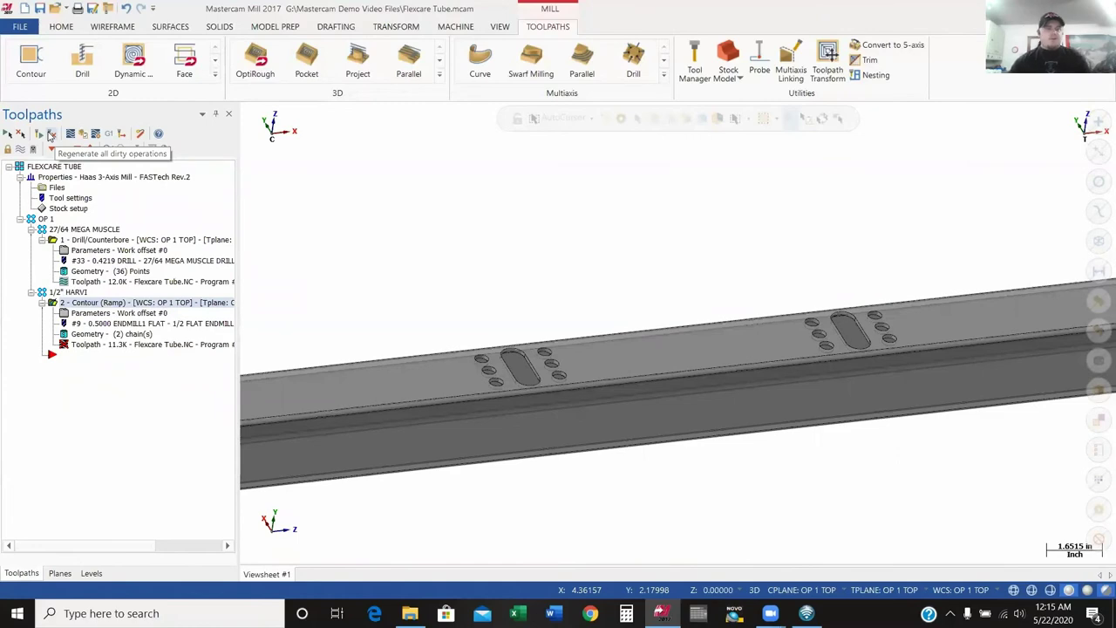
# - Regenerate the dirty ramp contour operation, check its path over the slots, and hide the toolpath display
pyautogui.click(51, 134)
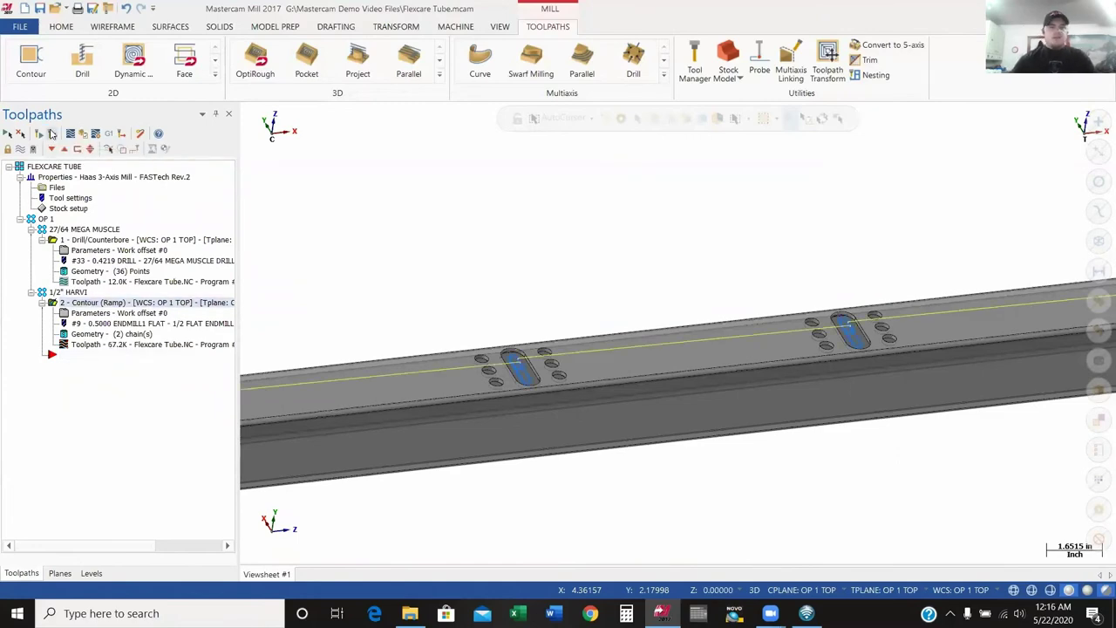
pyautogui.moveTo(434, 377); pyautogui.dragTo(449, 378, button='middle')
pyautogui.scroll(5, 449, 378)
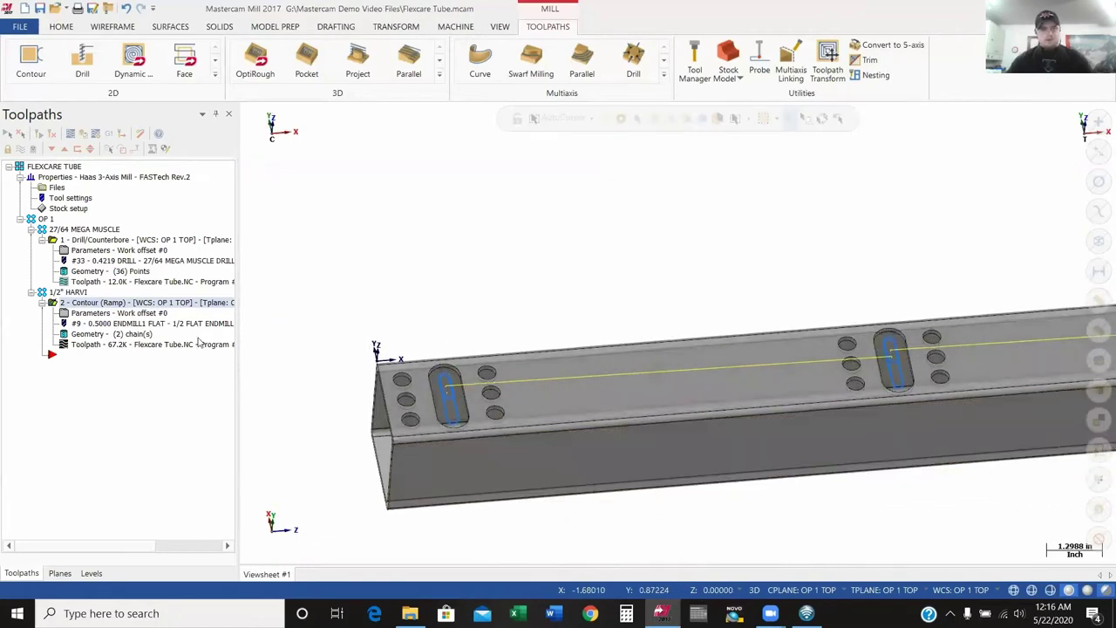
pyautogui.hotkey('alt', 't')
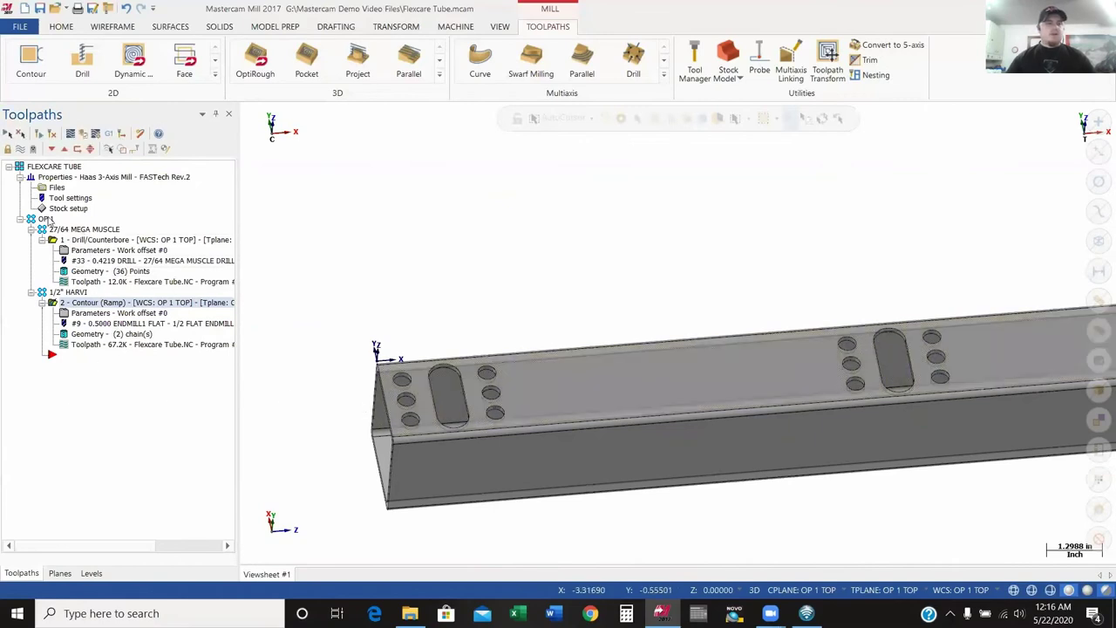
# - Create a new toolpath group named SPOT DRILL inside the OP 1 group
pyautogui.rightClick(47, 219)
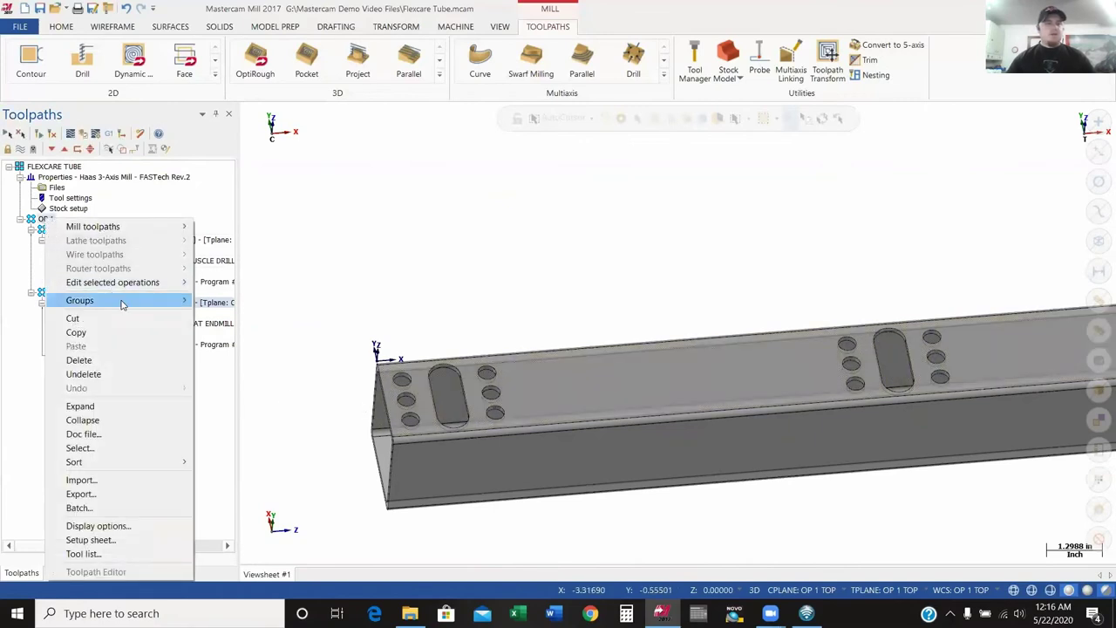
pyautogui.moveTo(122, 303)
pyautogui.click(233, 314)
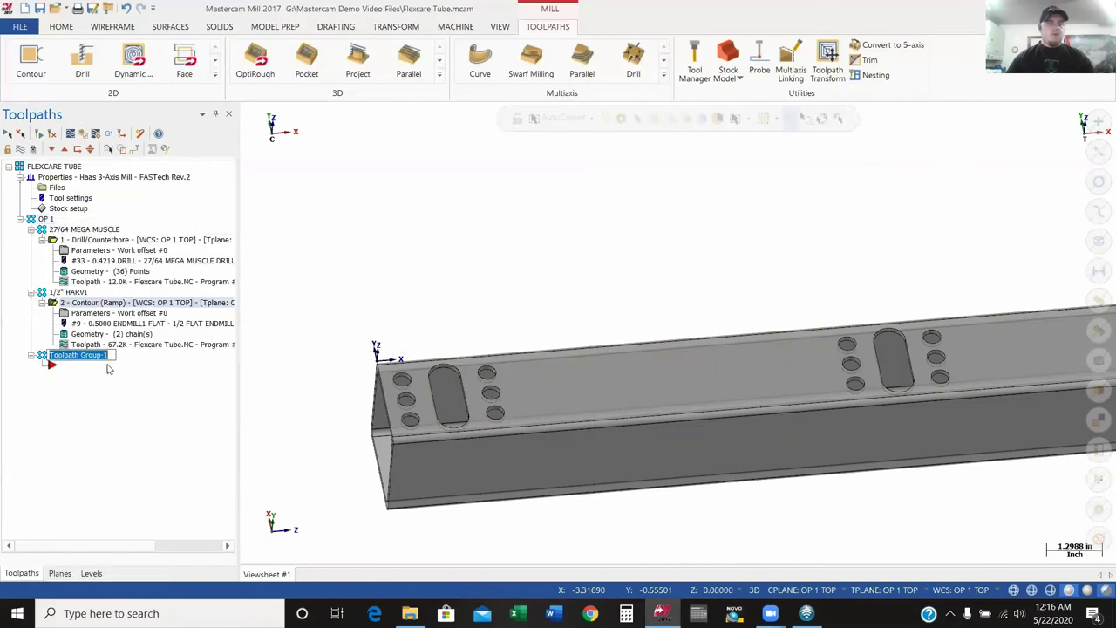
pyautogui.write('SPOT DRILL')
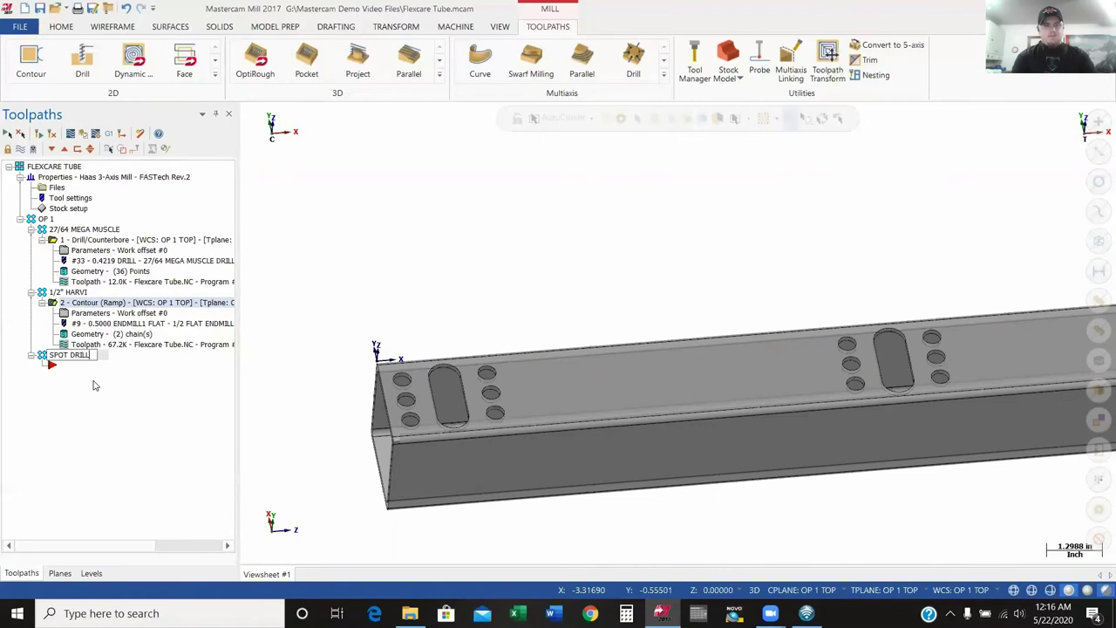
pyautogui.press('Return')
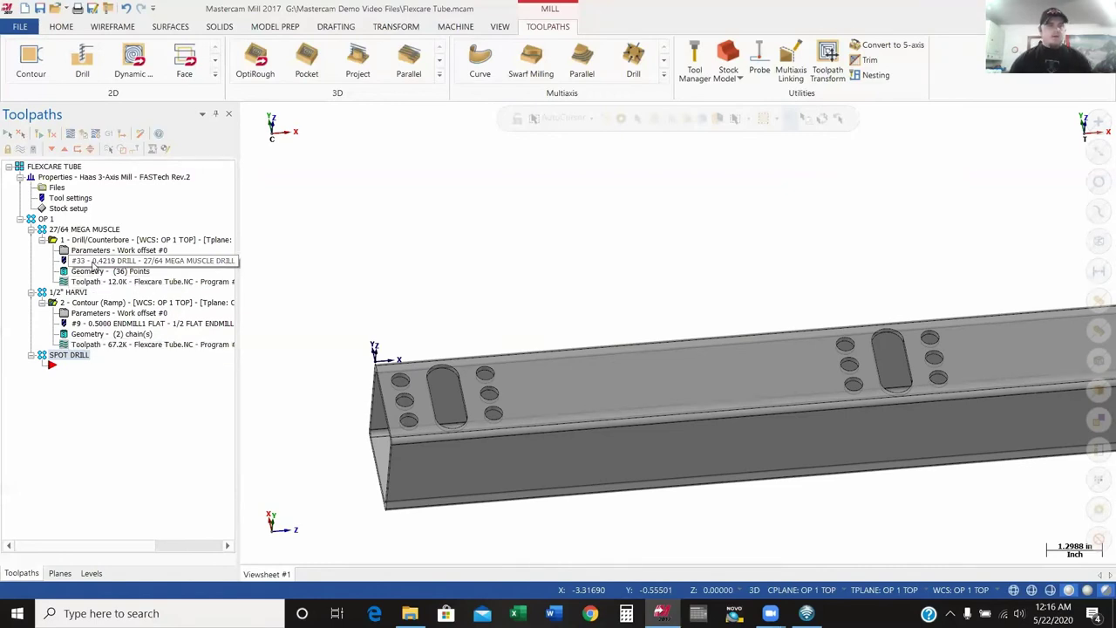
# - Copy the 27/64 Drill/Counterbore operation from the 27/64 MEGA MUSCLE group into the SPOT DRILL group
pyautogui.click(116, 241)
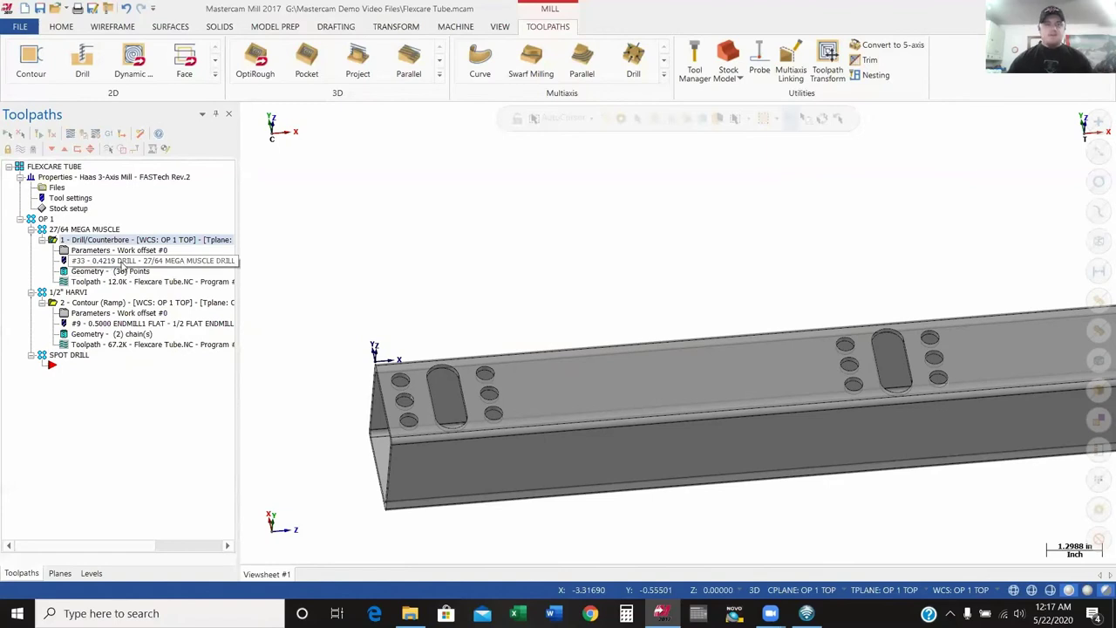
pyautogui.rightClick(105, 239)
pyautogui.click(142, 351)
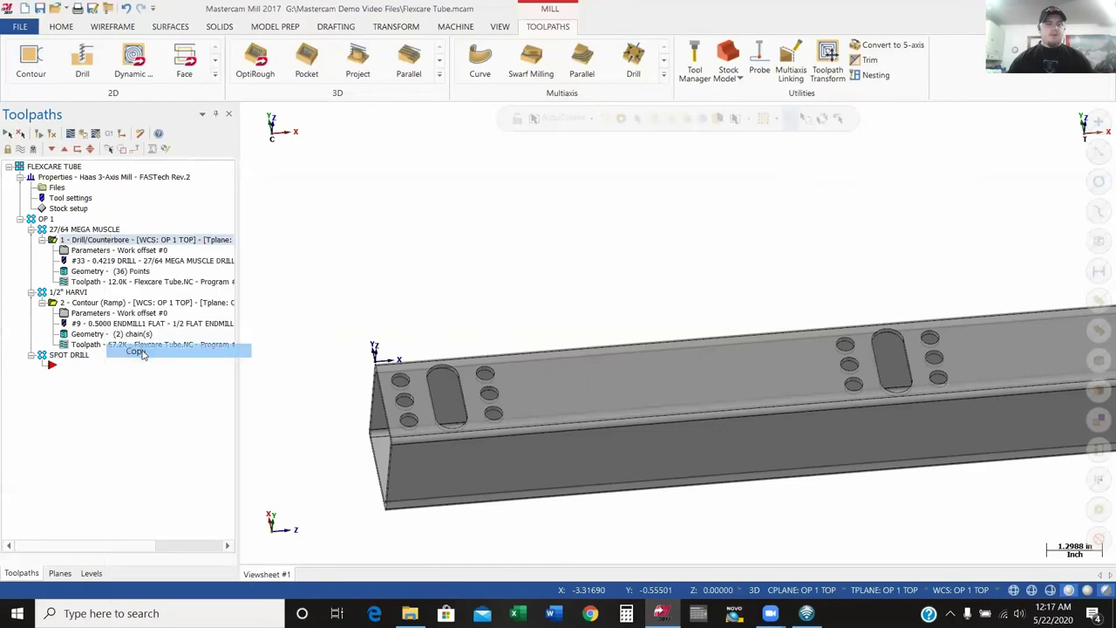
pyautogui.rightClick(54, 364)
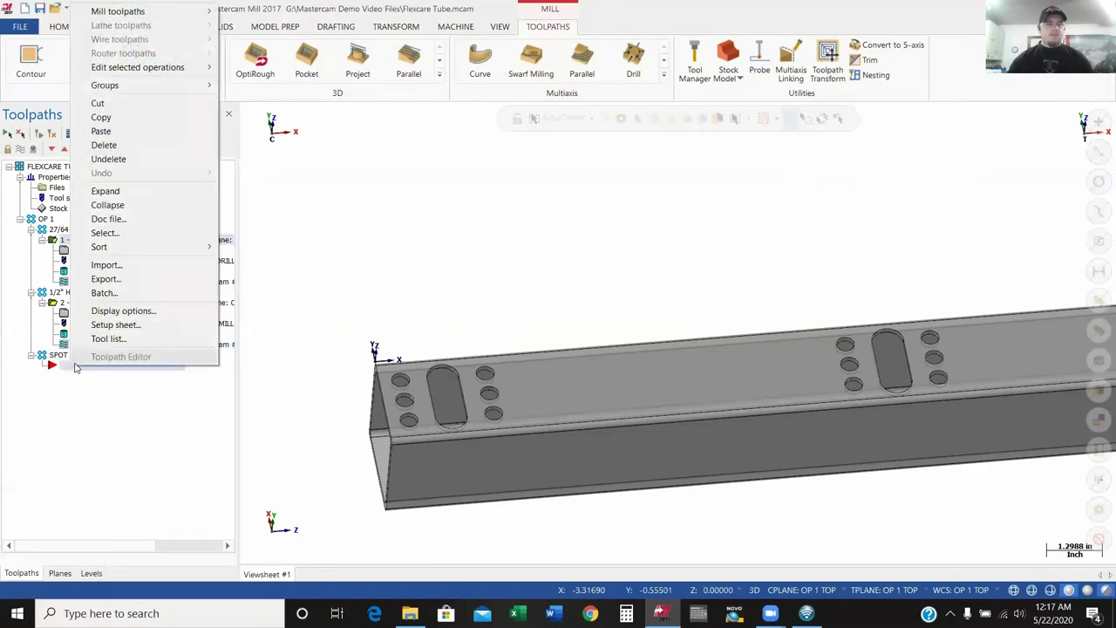
pyautogui.click(114, 131)
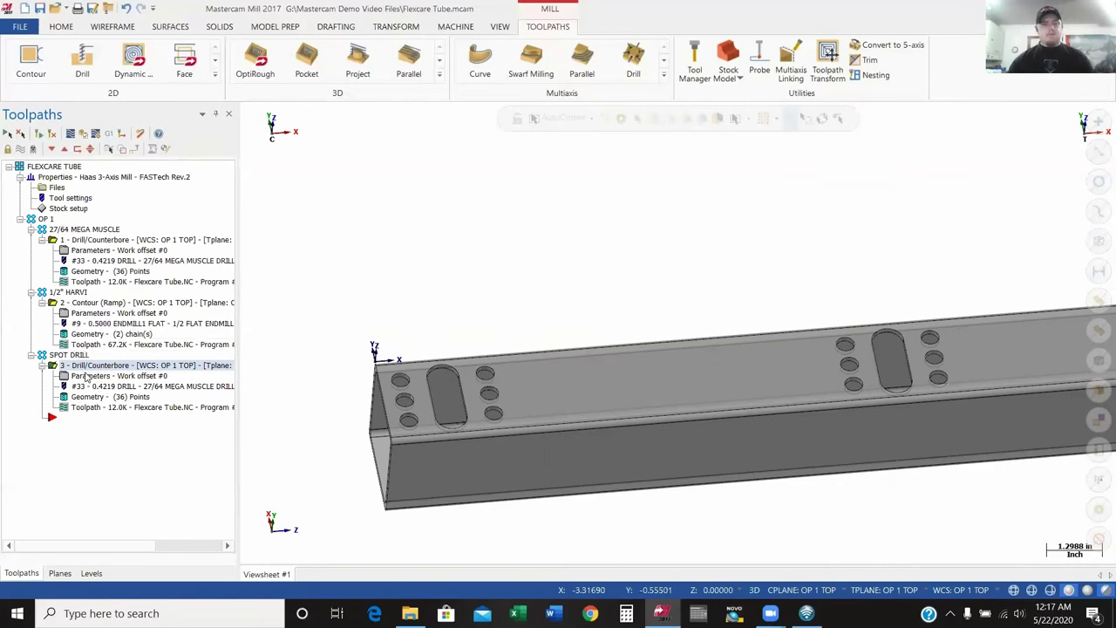
# - Assign the 1 Spot Drill - CRS tool from the unfiltered VF6 - CRS library to the copied drill operation
pyautogui.click(87, 375)
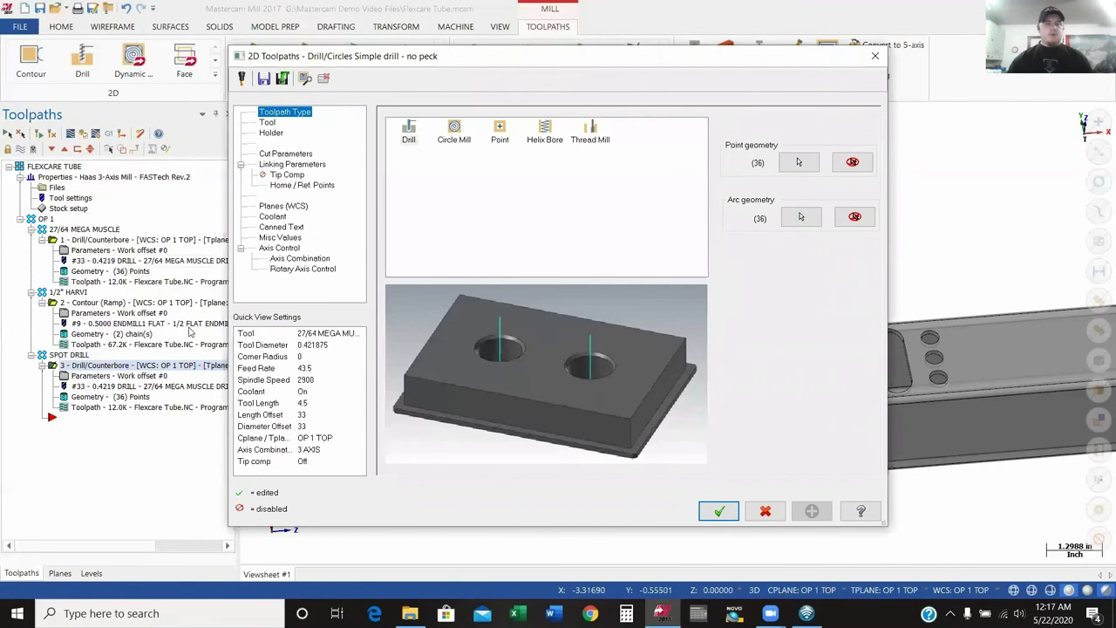
pyautogui.click(269, 124)
pyautogui.rightClick(488, 207)
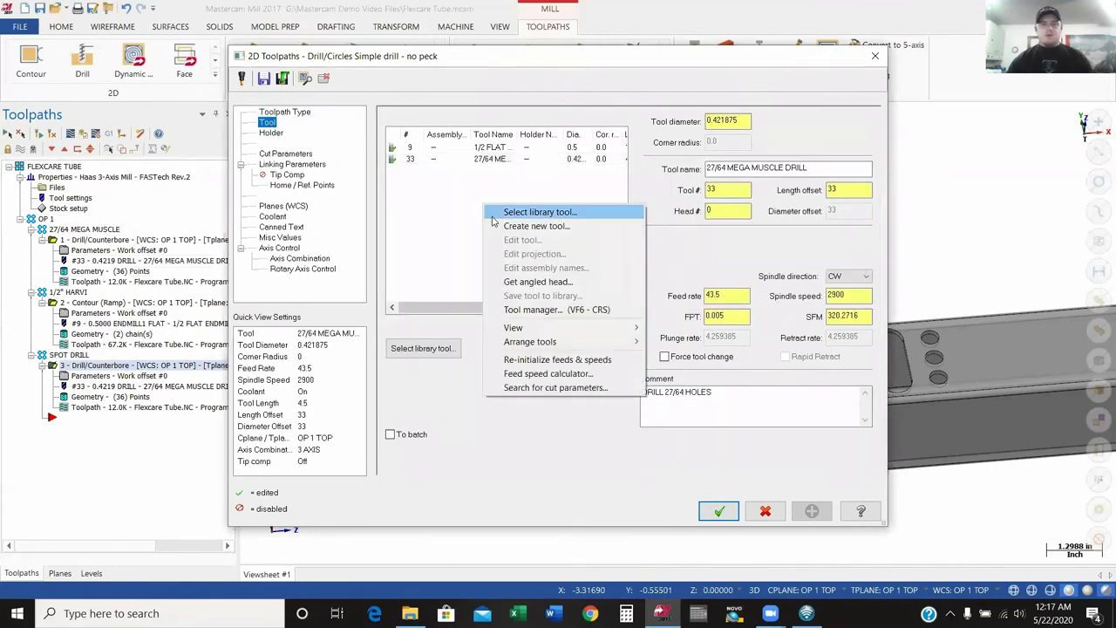
pyautogui.click(424, 348)
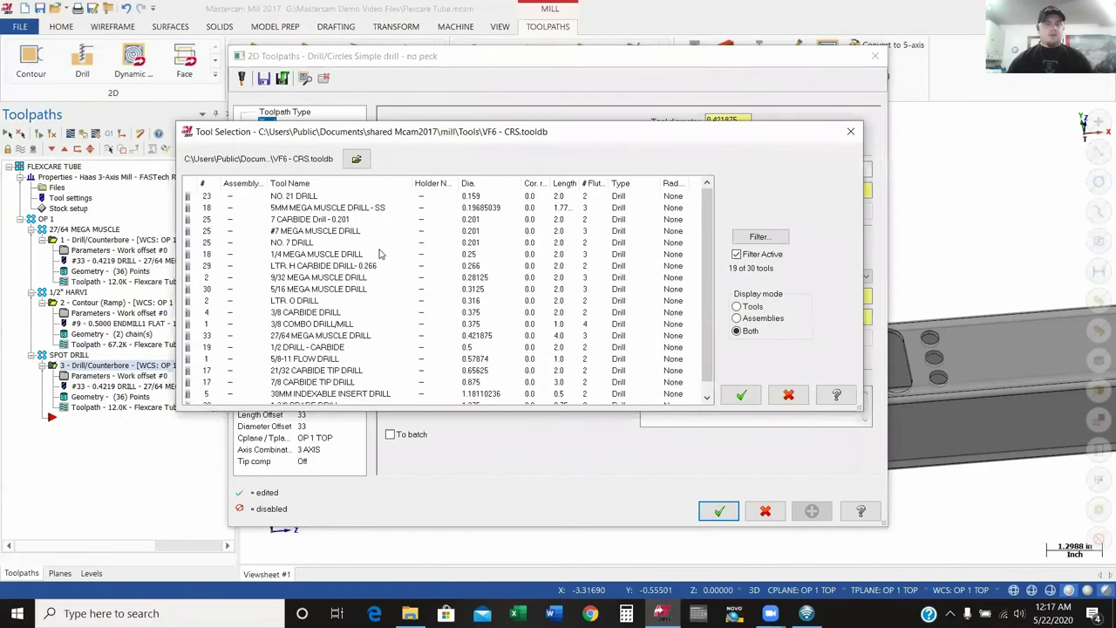
pyautogui.click(205, 183)
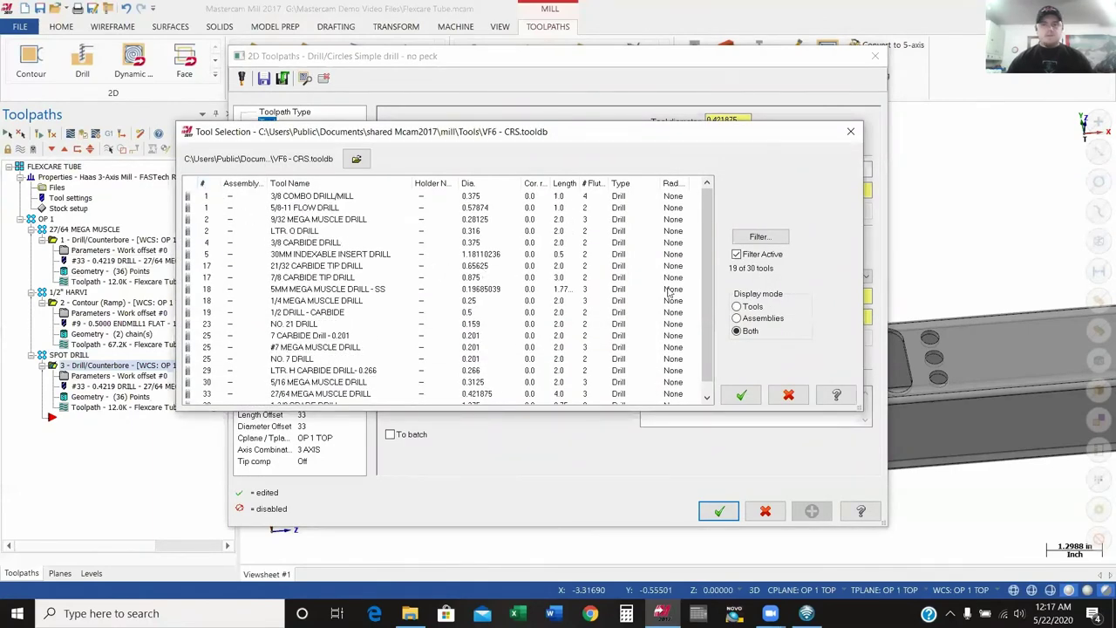
pyautogui.click(736, 255)
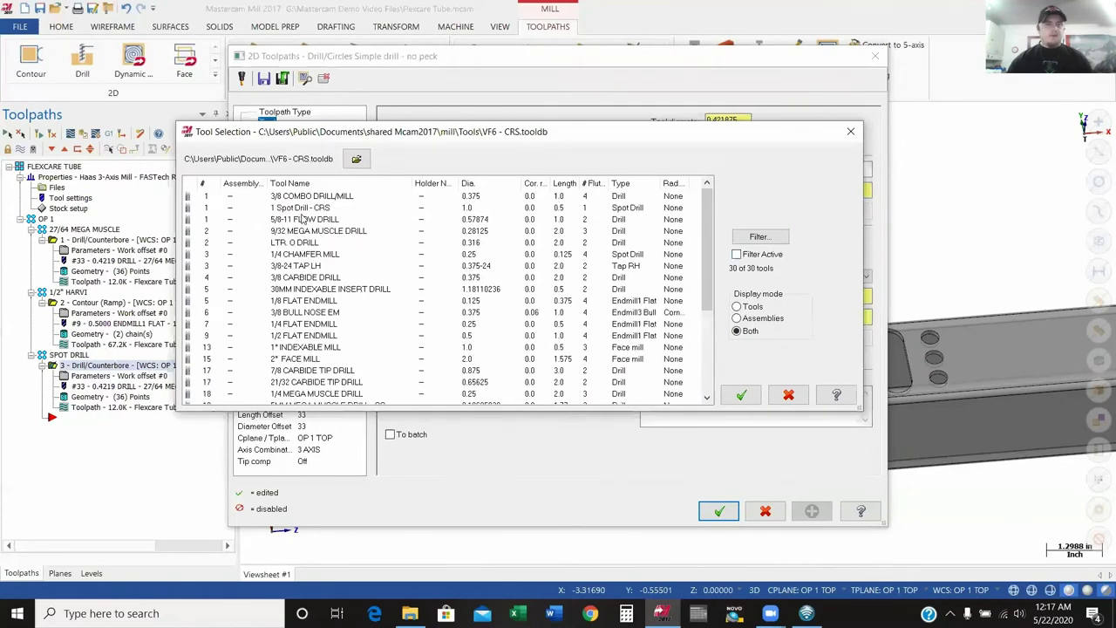
pyautogui.doubleClick(306, 209)
# - Set the spot drill's spindle speed to 2310 and feed rate to 8.4, and change the comment to CHAMFER 27/64 HOLES
pyautogui.click(842, 294)
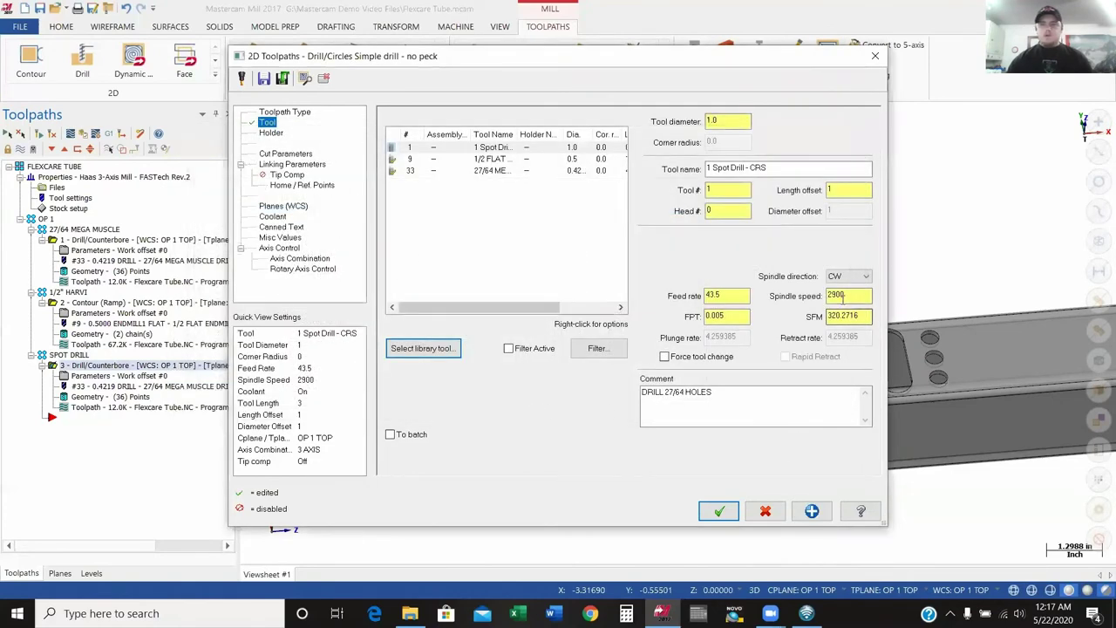
pyautogui.doubleClick(842, 295)
pyautogui.write('2310')
pyautogui.press('Return')
pyautogui.doubleClick(724, 295)
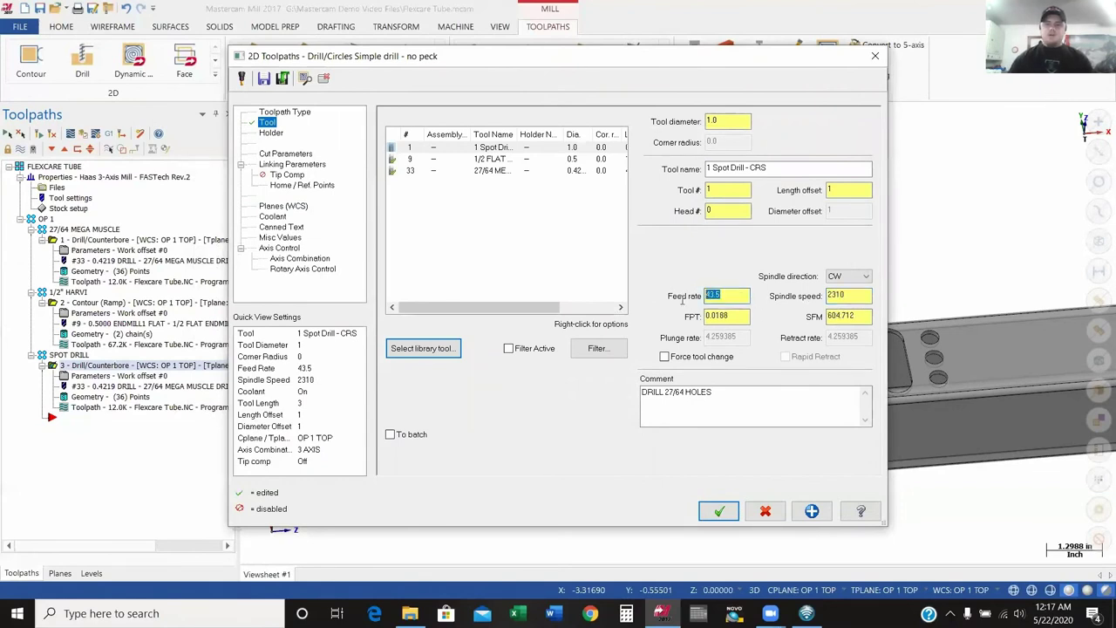
pyautogui.write('8.4')
pyautogui.press('Return')
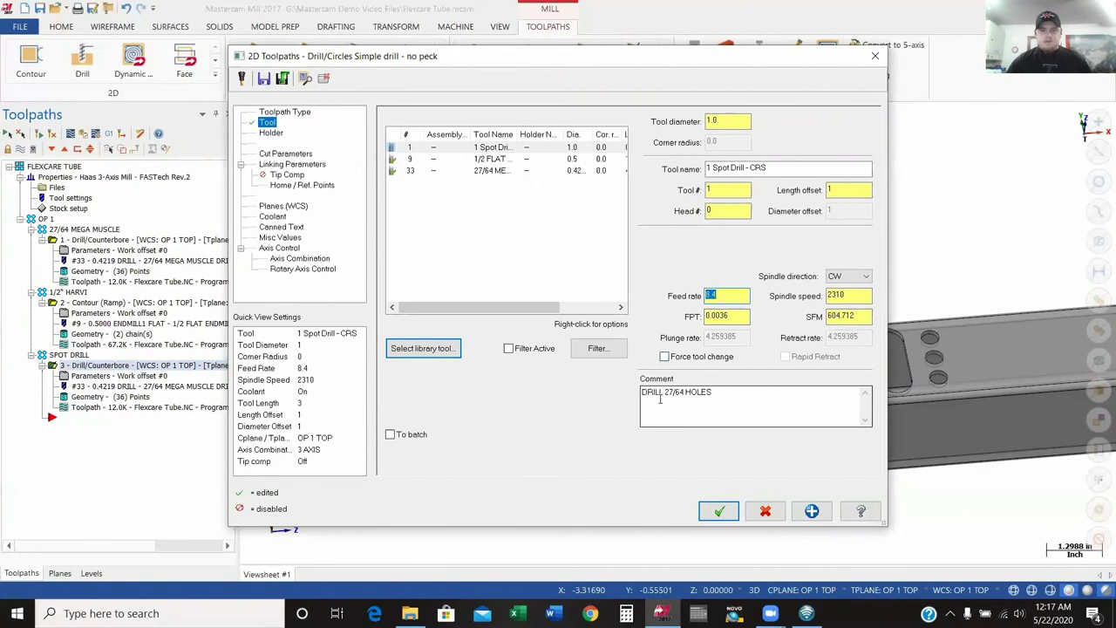
pyautogui.moveTo(663, 394); pyautogui.dragTo(634, 403)
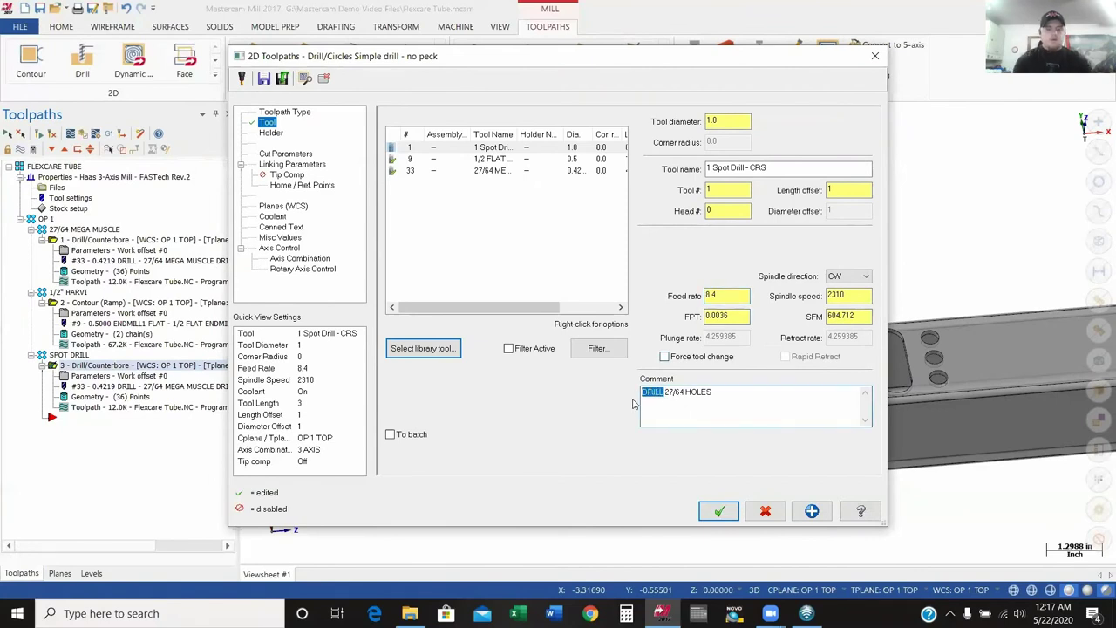
pyautogui.write('CHAMFER')
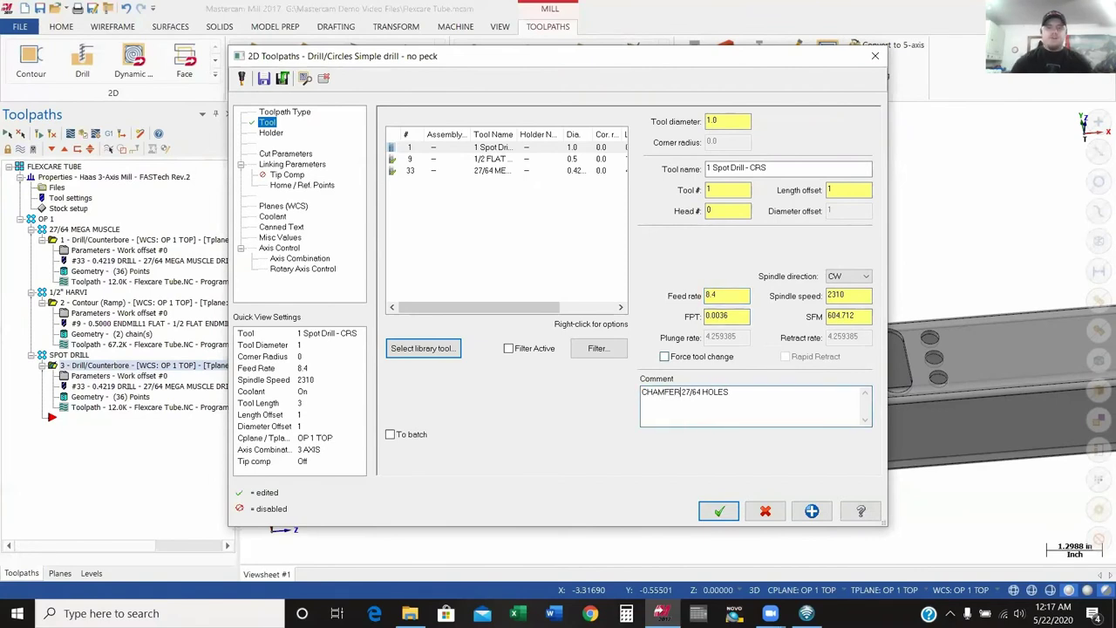
# - Set the spot drill operation's absolute depth to -.4219/2, half the hole diameter, in the linking parameters
pyautogui.click(288, 154)
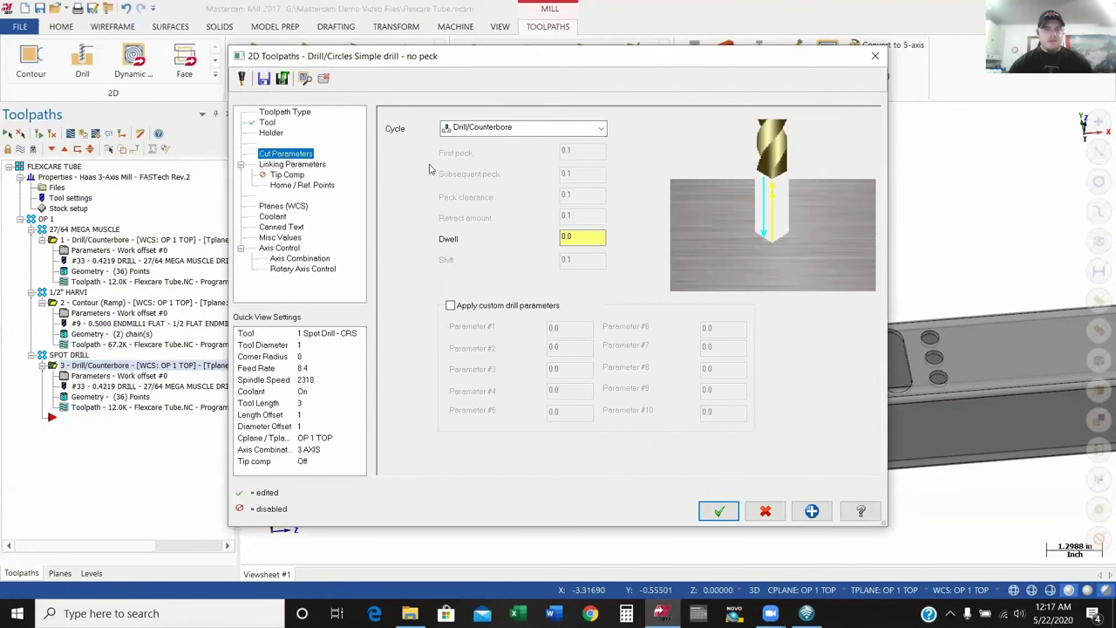
pyautogui.click(306, 165)
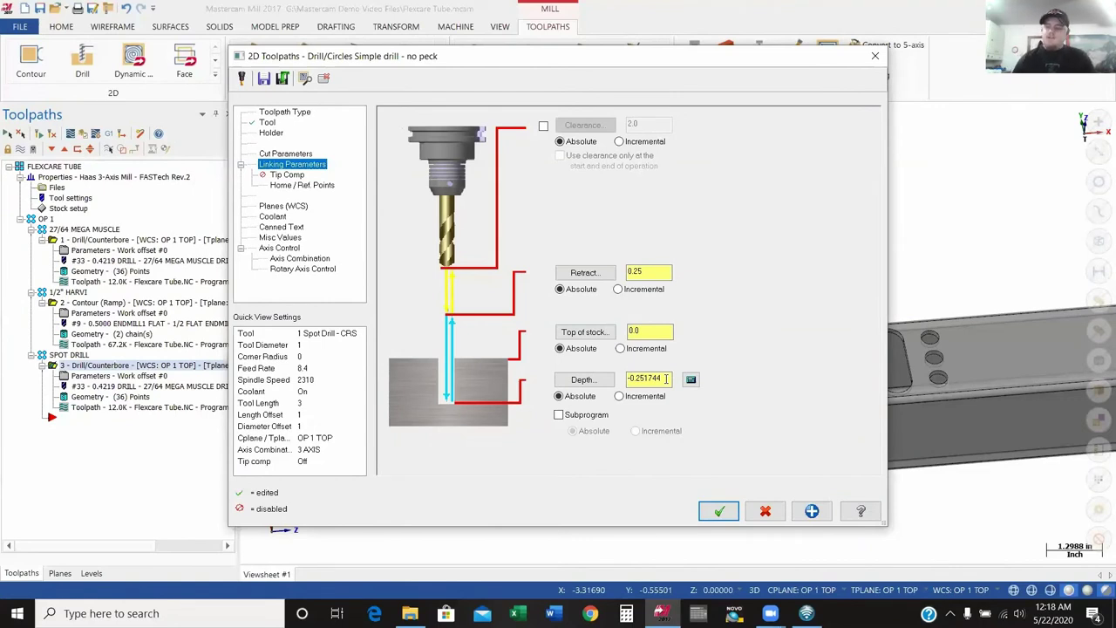
pyautogui.moveTo(667, 379); pyautogui.dragTo(648, 378)
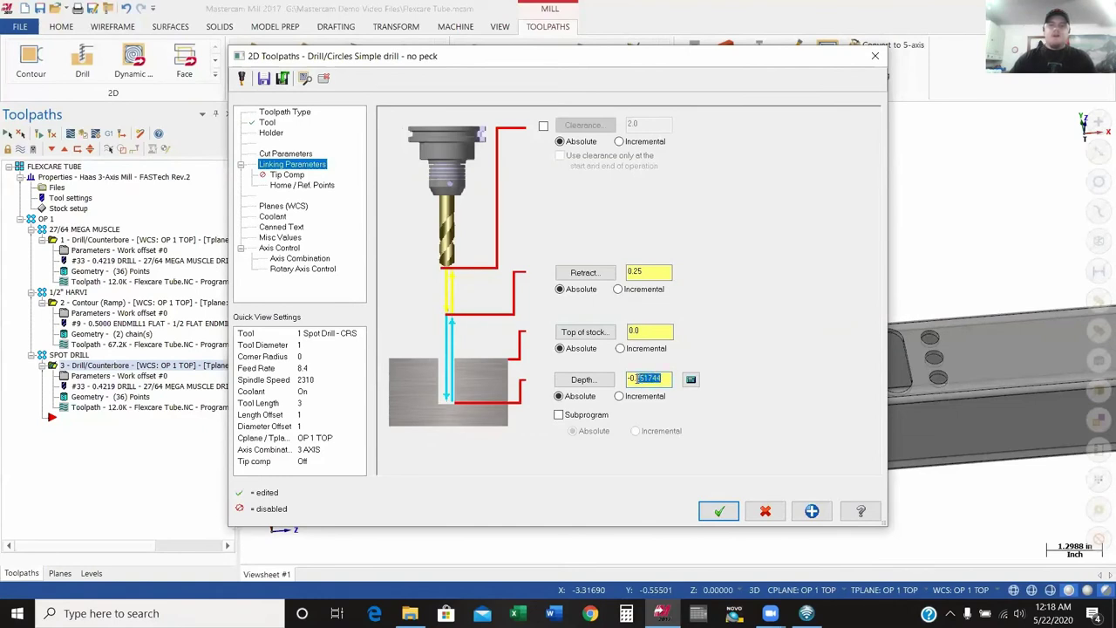
pyautogui.moveTo(640, 378); pyautogui.dragTo(635, 379)
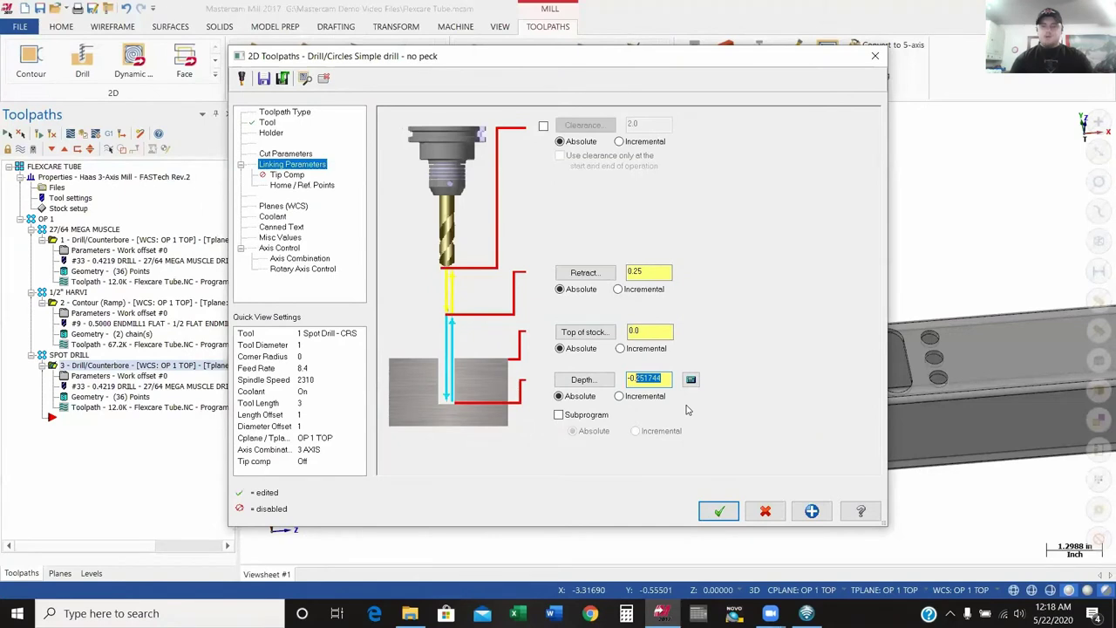
pyautogui.write('.')
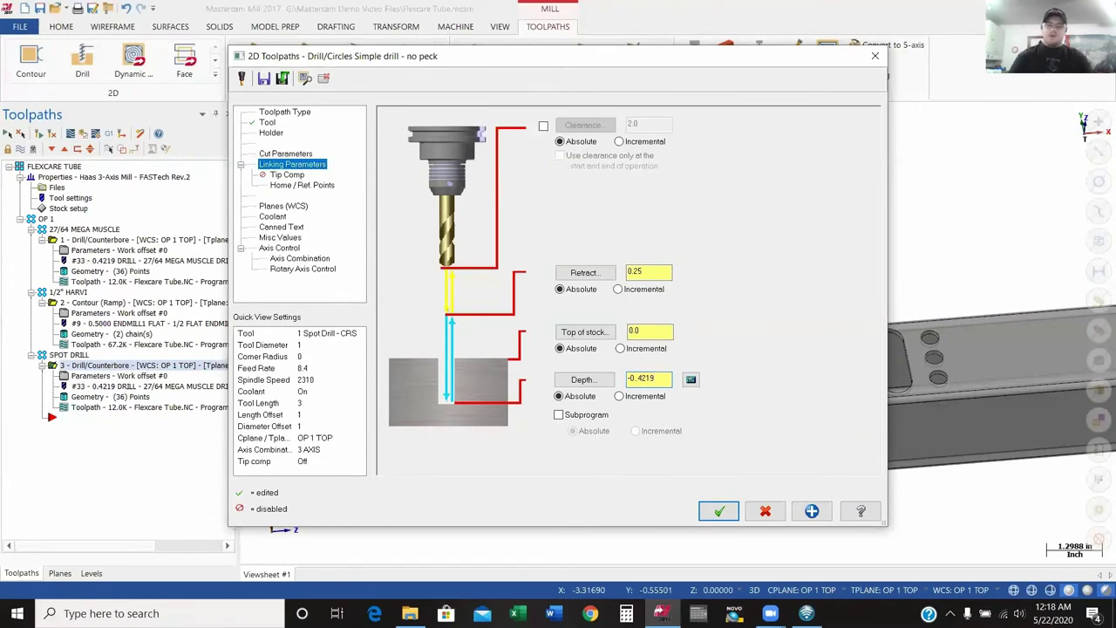
pyautogui.press('Tab')
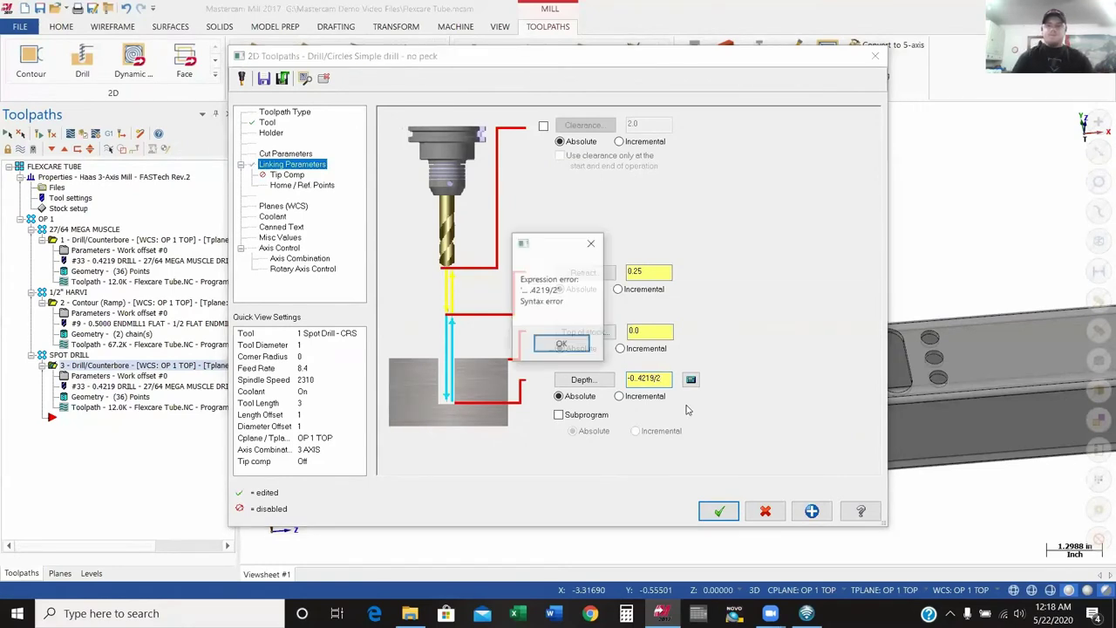
pyautogui.click(572, 347)
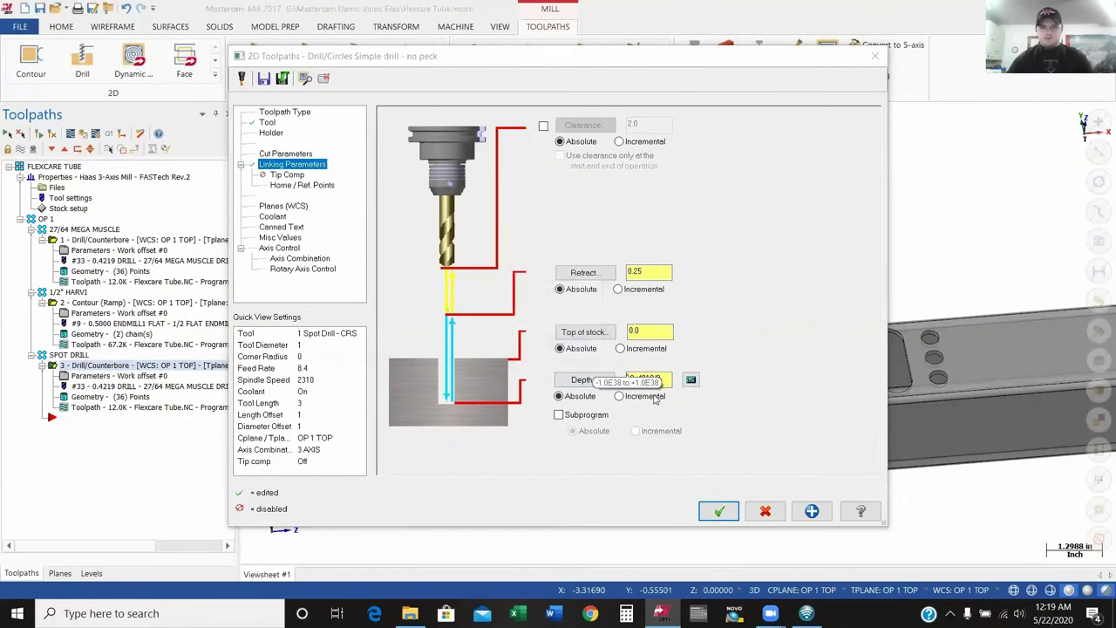
pyautogui.doubleClick(669, 380)
pyautogui.write('-')
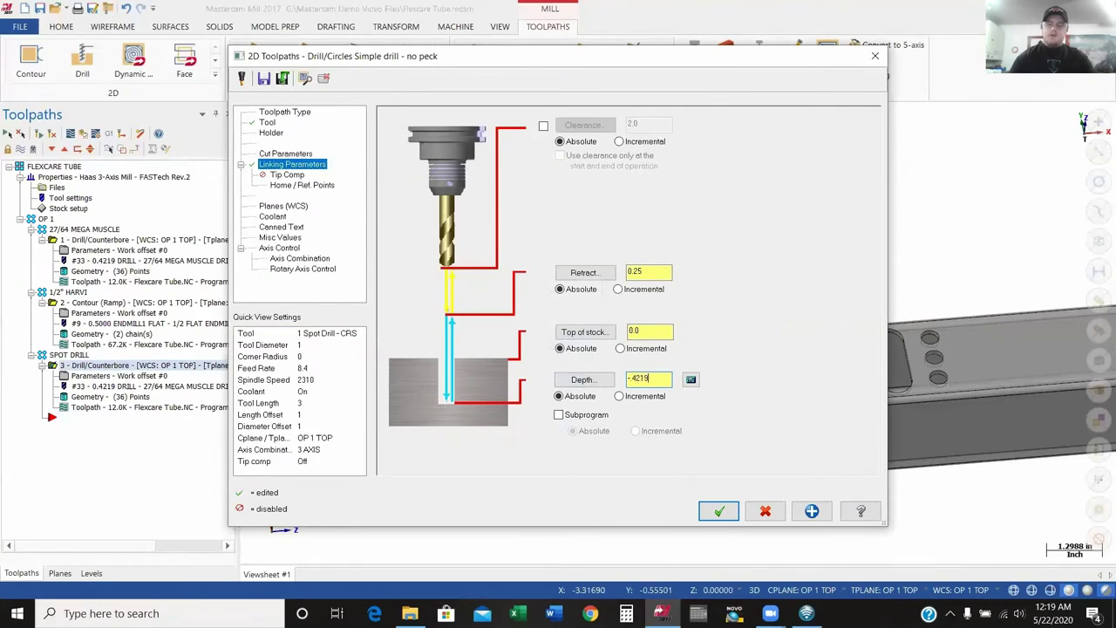
pyautogui.press('Return')
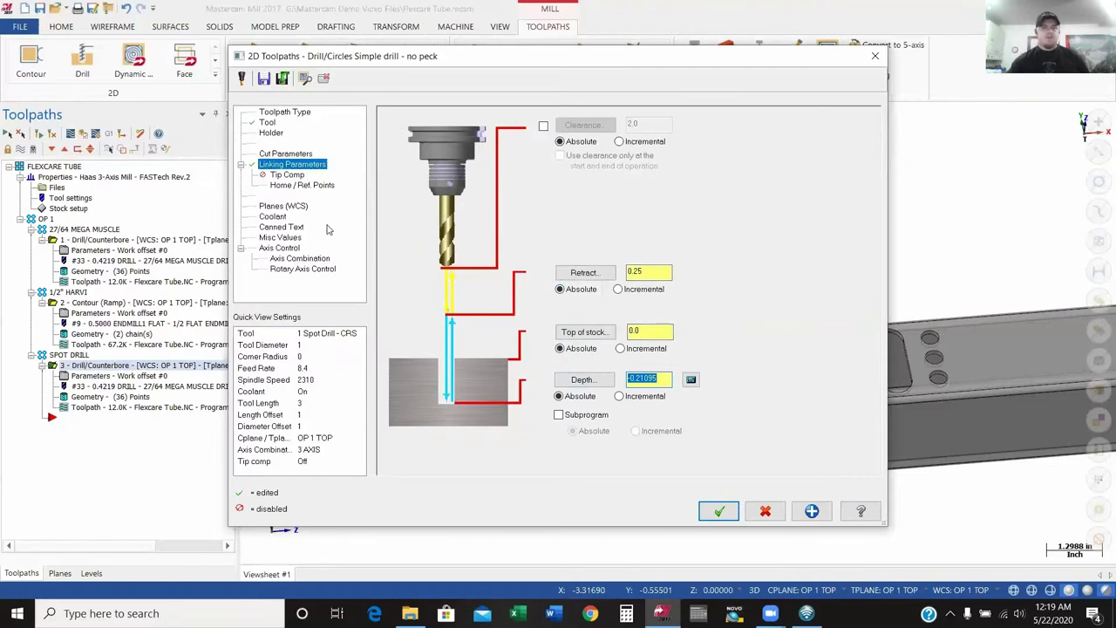
# - Set the spot drill's Thru-tool coolant to Ignore and Flood to On, and accept the operation parameters
pyautogui.click(275, 217)
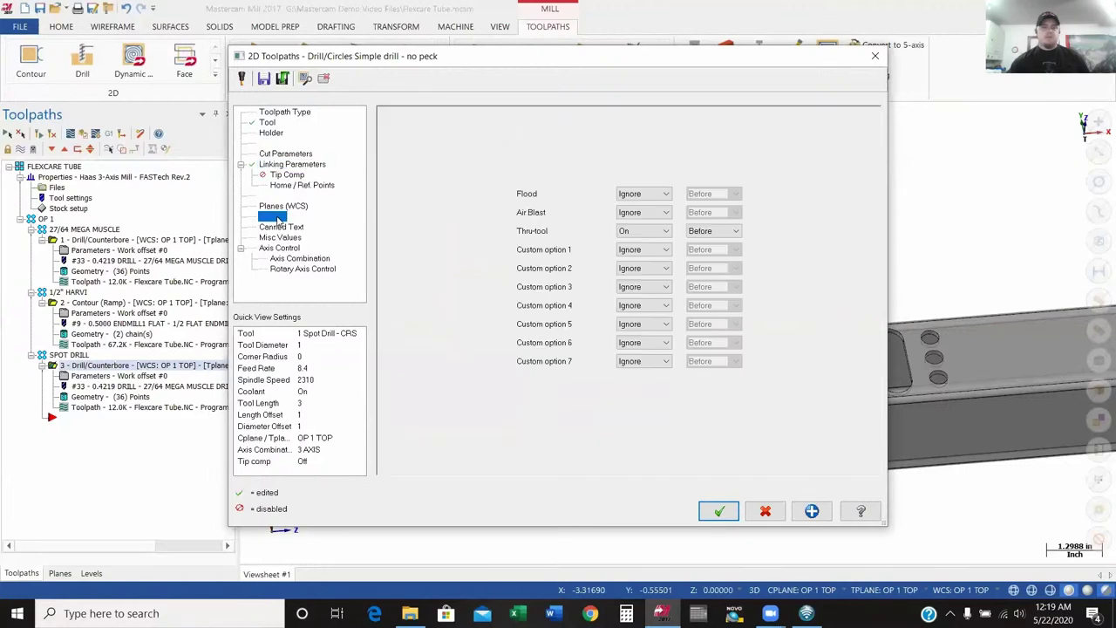
pyautogui.click(645, 231)
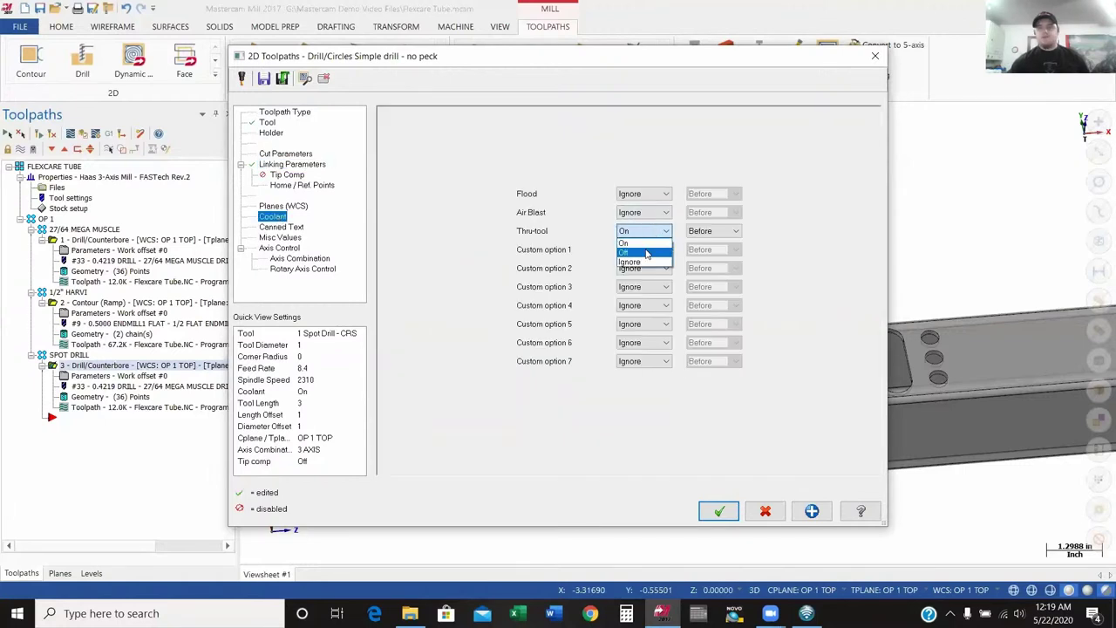
pyautogui.click(650, 263)
pyautogui.click(645, 194)
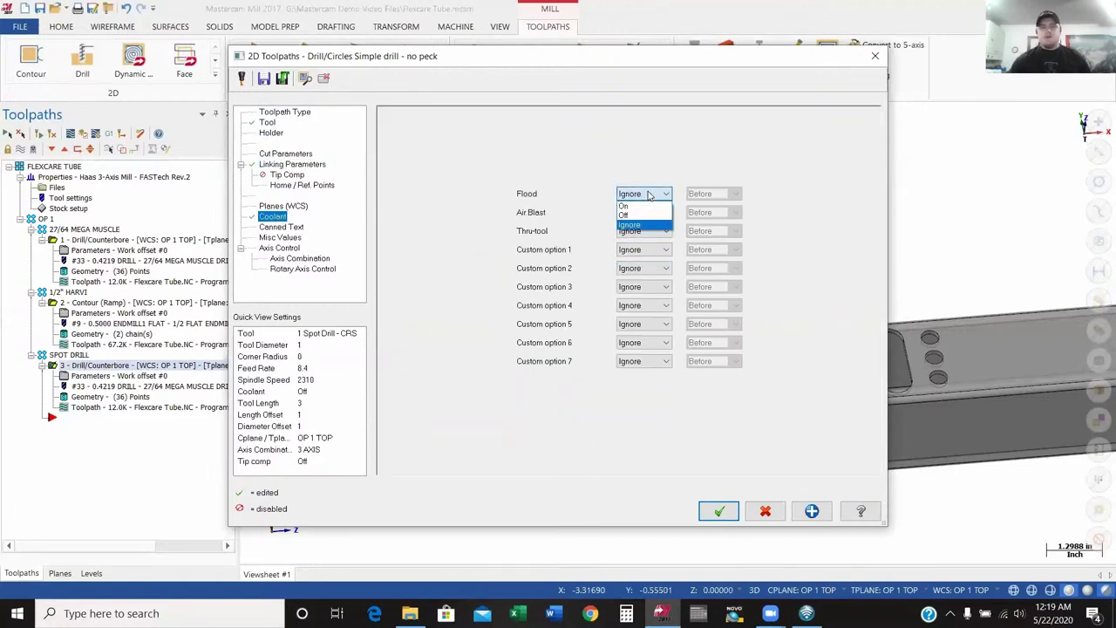
pyautogui.click(646, 206)
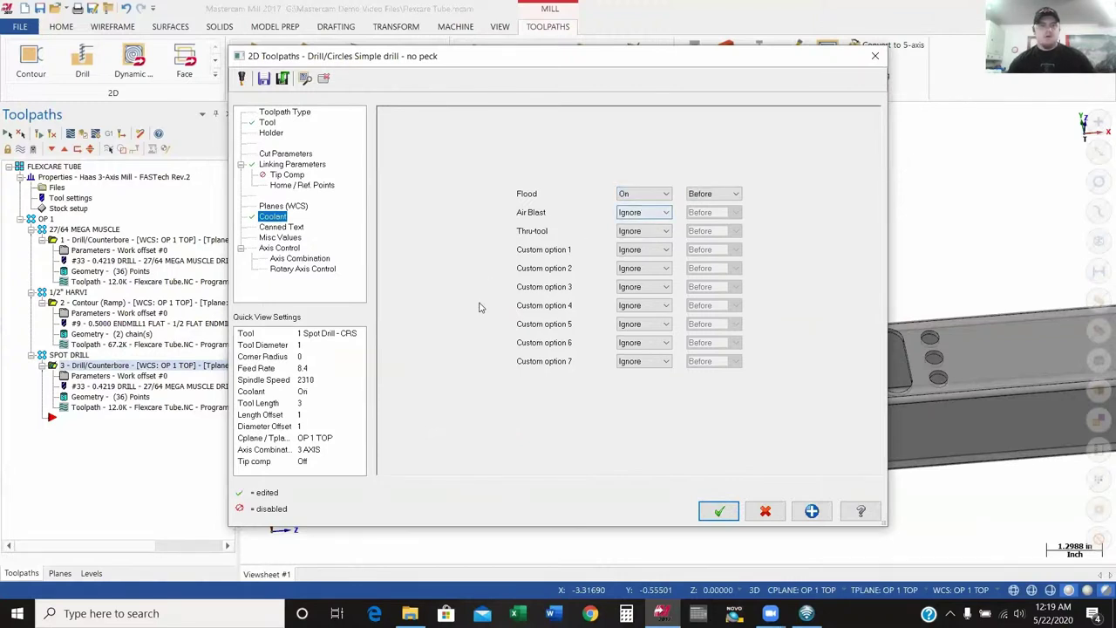
pyautogui.click(718, 511)
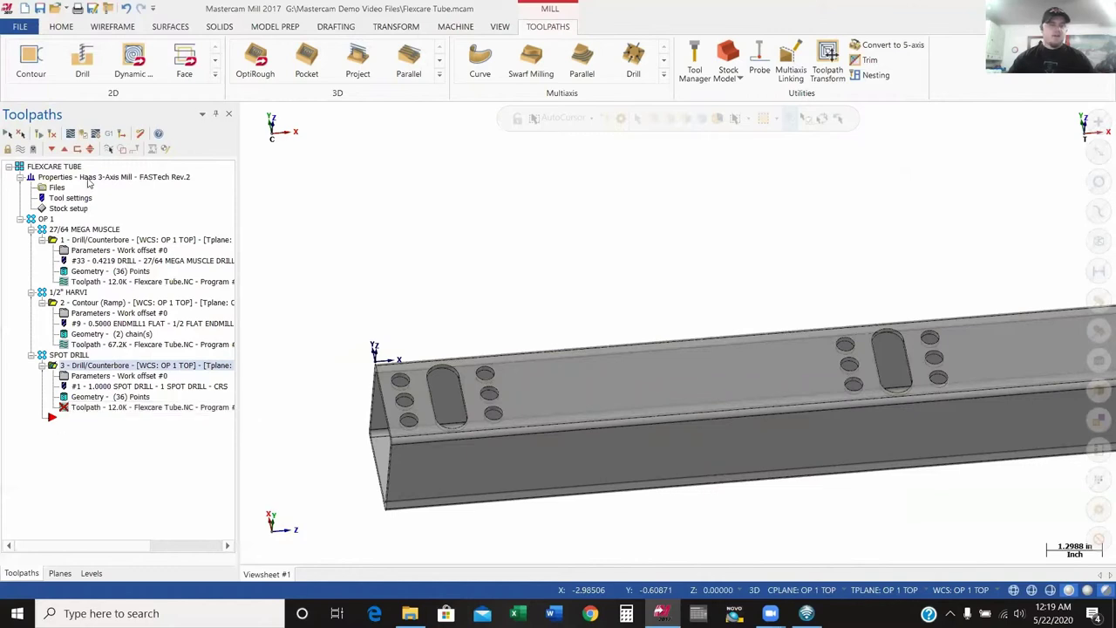
# - Regenerate the dirty spot drill operation, check its path over the tube's holes, and hide the toolpath display
pyautogui.click(51, 135)
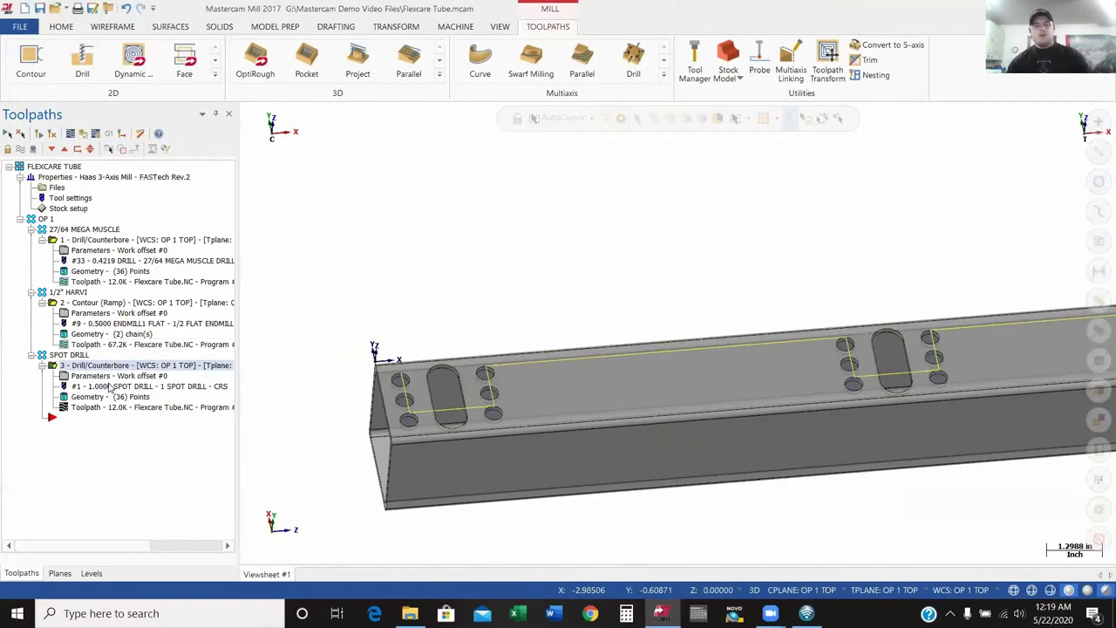
pyautogui.hotkey('alt', 'F1')
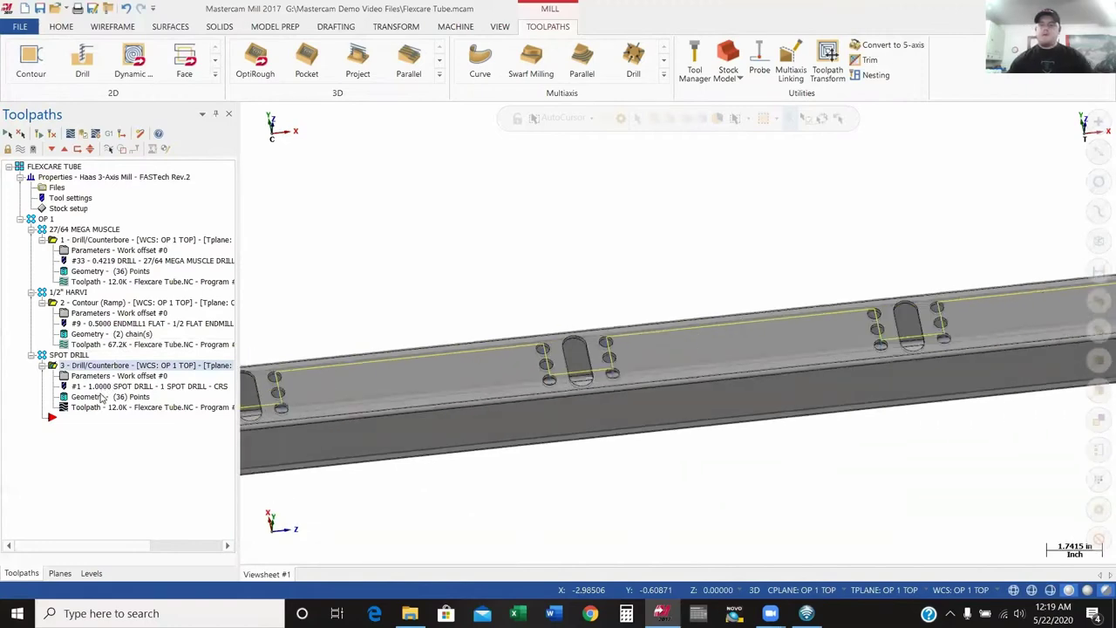
pyautogui.press('F2')
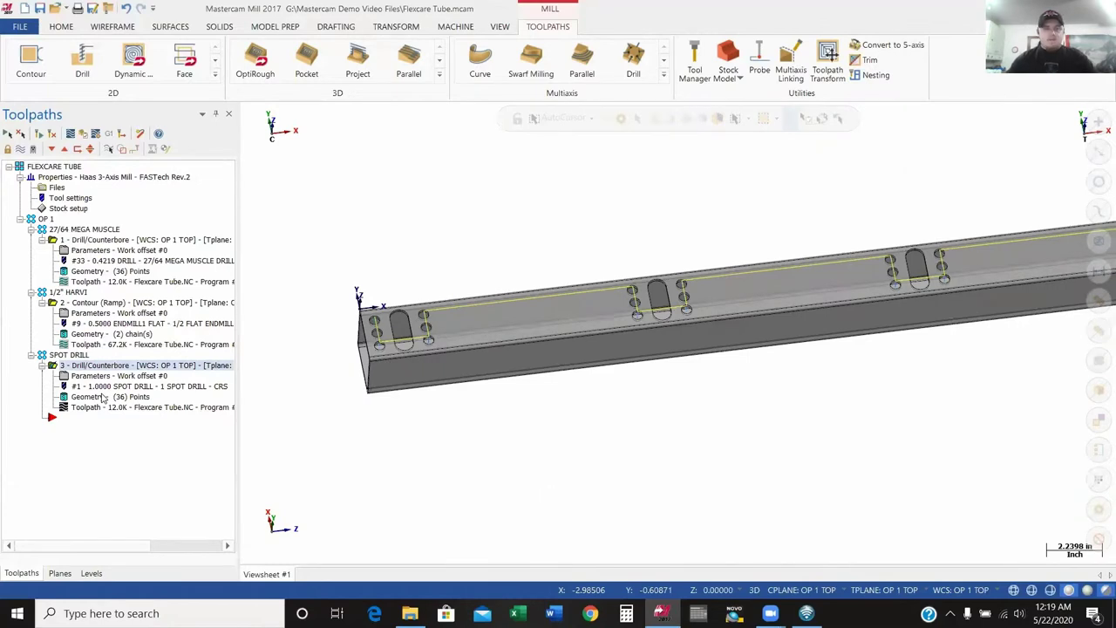
pyautogui.press('pageup')
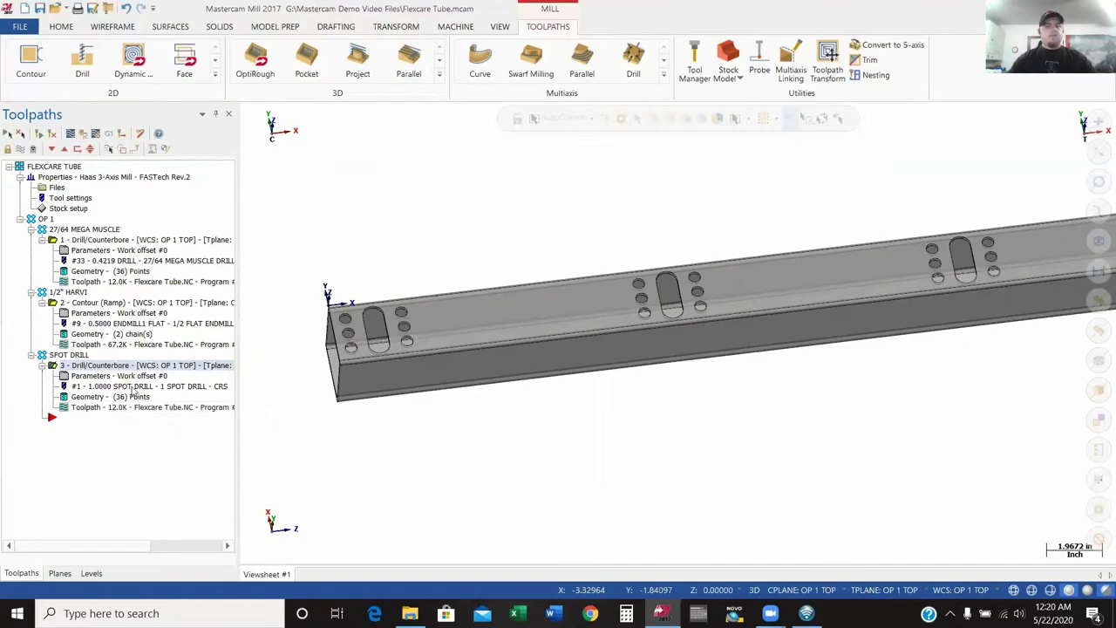
# - Copy the 1/2" HARVI ramp contour operation and paste the copy after the spot drill operation in the SPOT DRILL group
pyautogui.scroll(5, 334, 329)
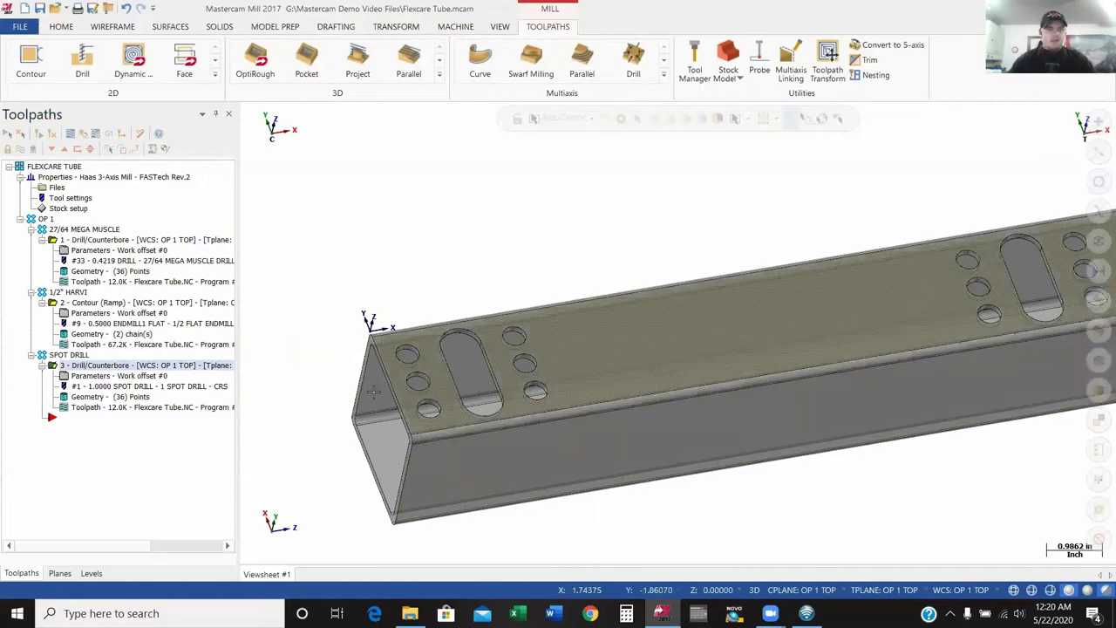
pyautogui.click(90, 306)
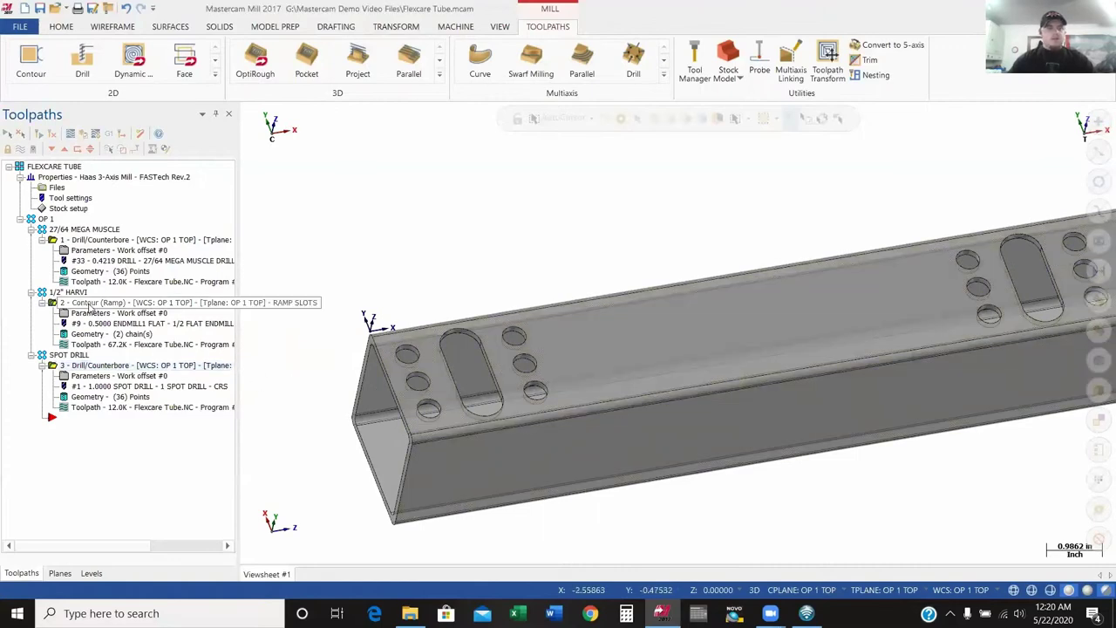
pyautogui.rightClick(90, 305)
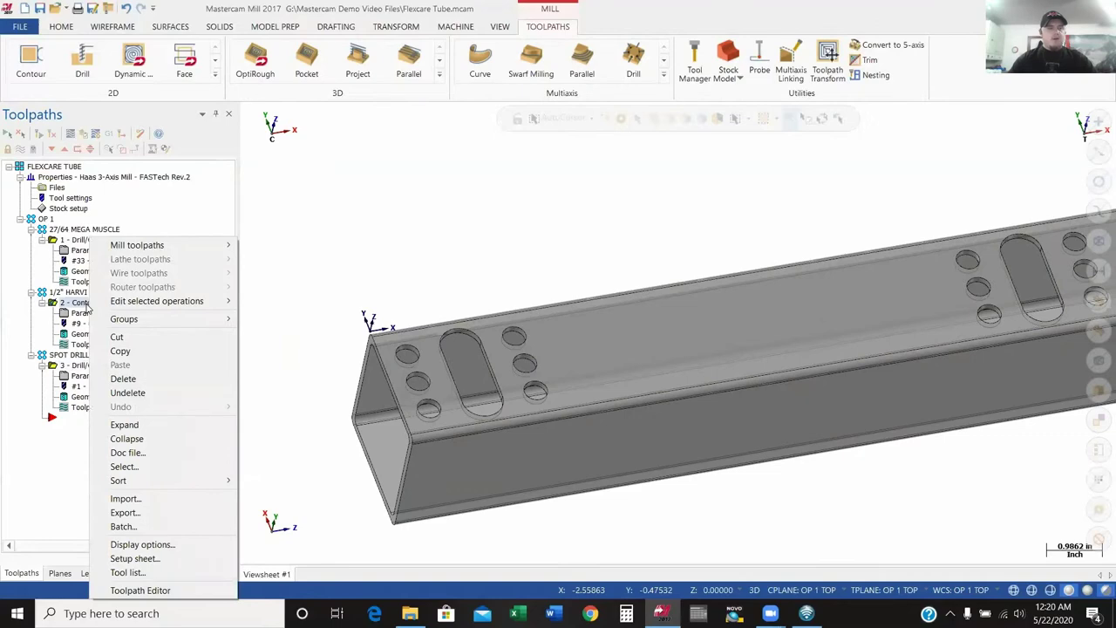
pyautogui.click(120, 350)
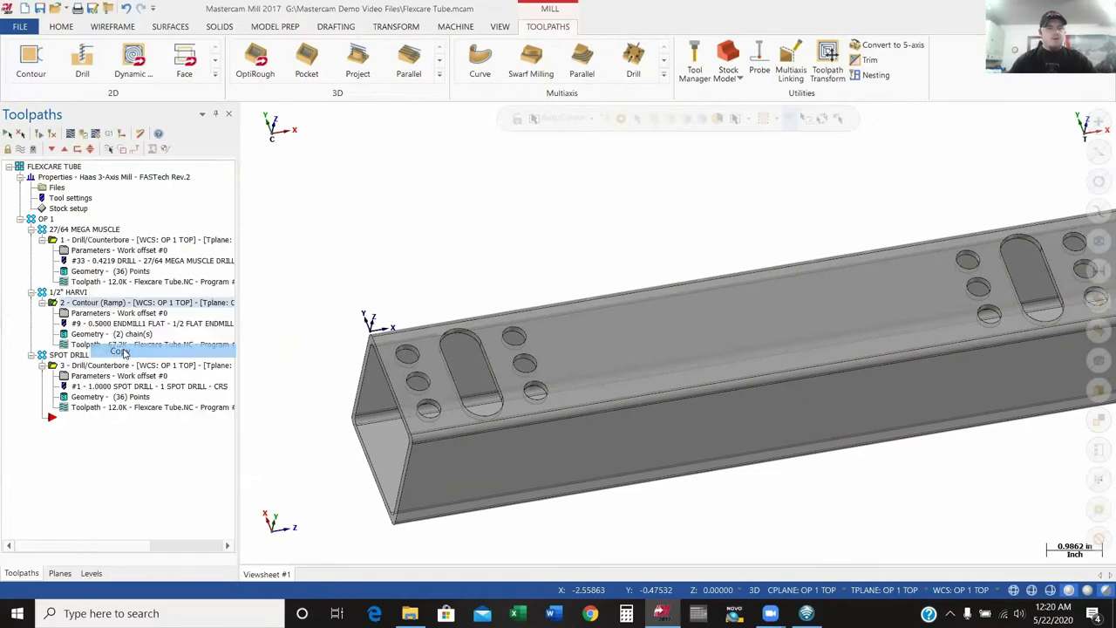
pyautogui.rightClick(69, 425)
pyautogui.click(109, 185)
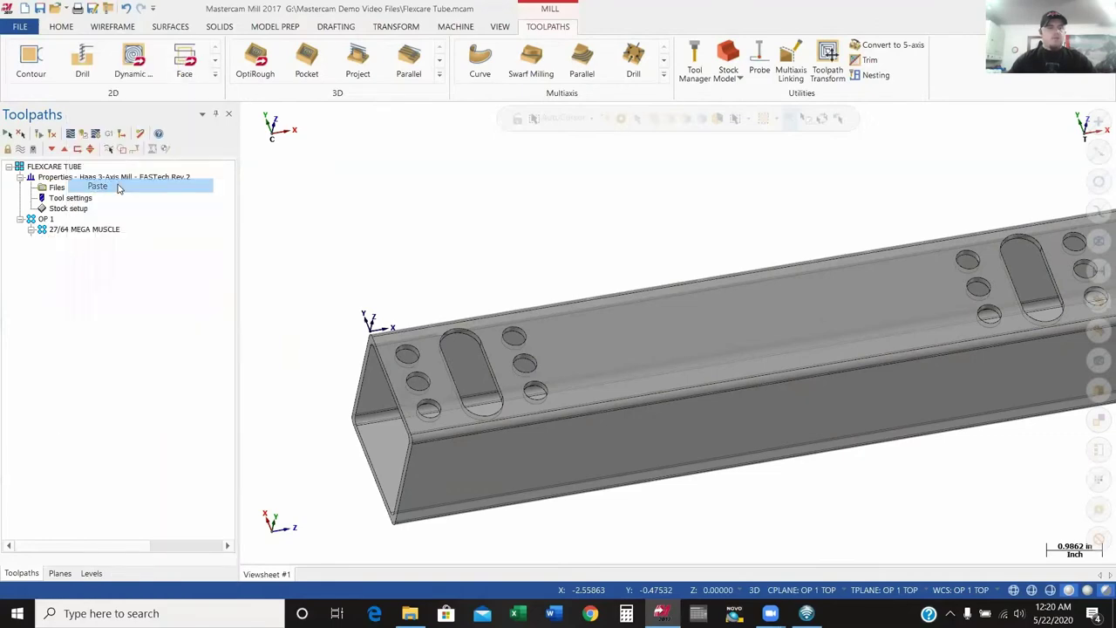
# - Assign tool 1, the 1-inch Spot Drill - CRS, to the copied contour operation
pyautogui.click(106, 428)
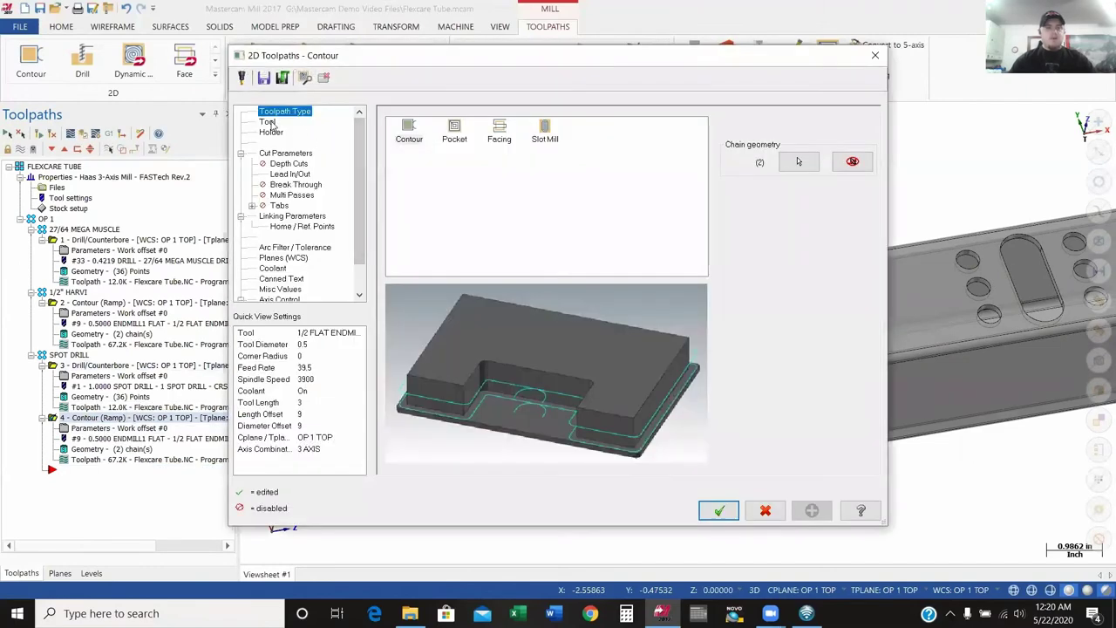
pyautogui.click(269, 123)
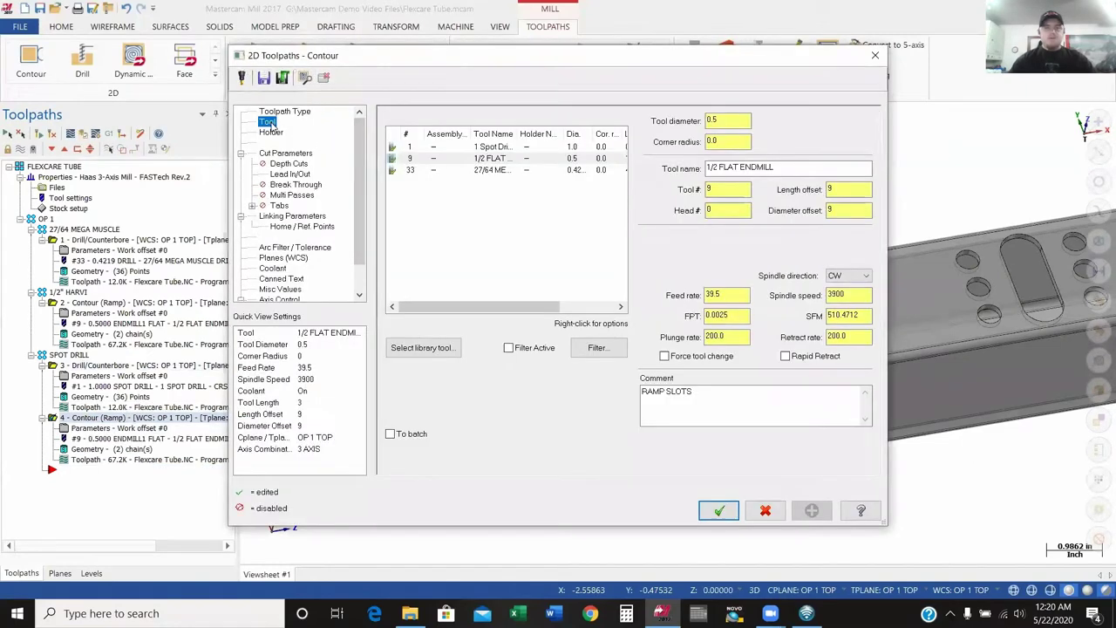
pyautogui.click(497, 148)
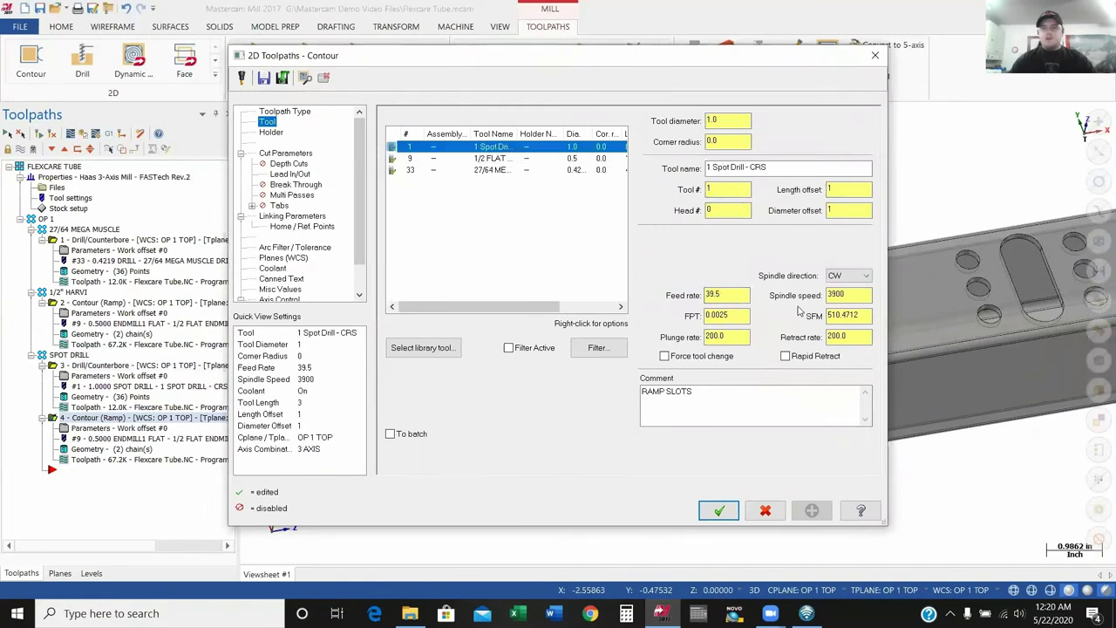
# - Set the copied contour's feed rate to 24 and change its comment to CHAMFER SLOTS
pyautogui.click(844, 297)
pyautogui.click(727, 296)
pyautogui.moveTo(725, 294); pyautogui.dragTo(698, 295)
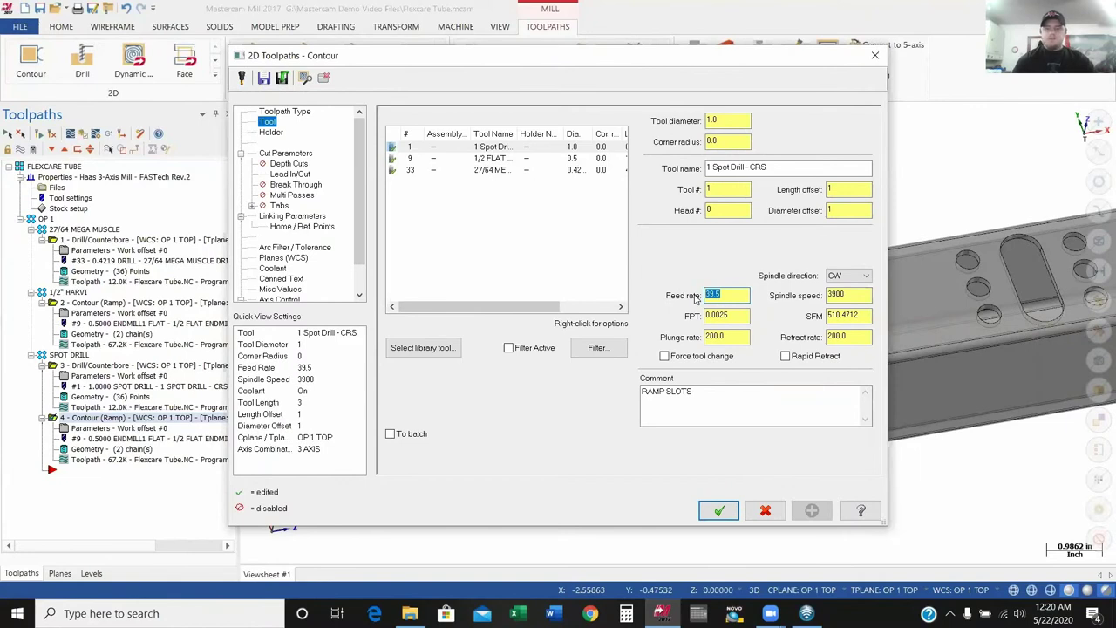
pyautogui.write('24')
pyautogui.press('Return')
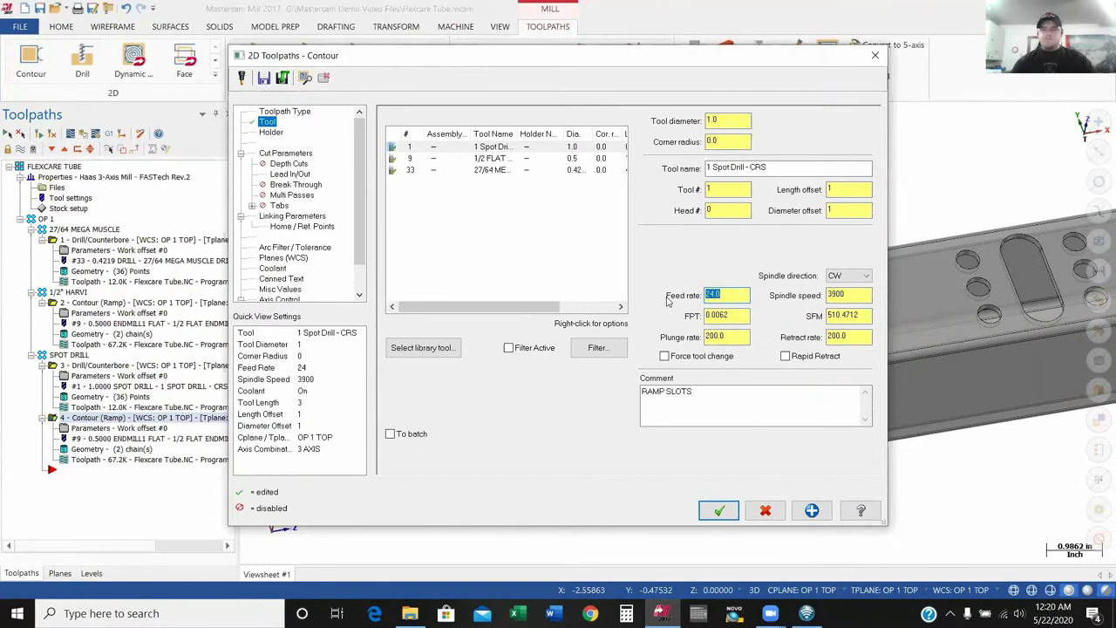
pyautogui.click(665, 395)
pyautogui.moveTo(665, 394); pyautogui.dragTo(647, 394)
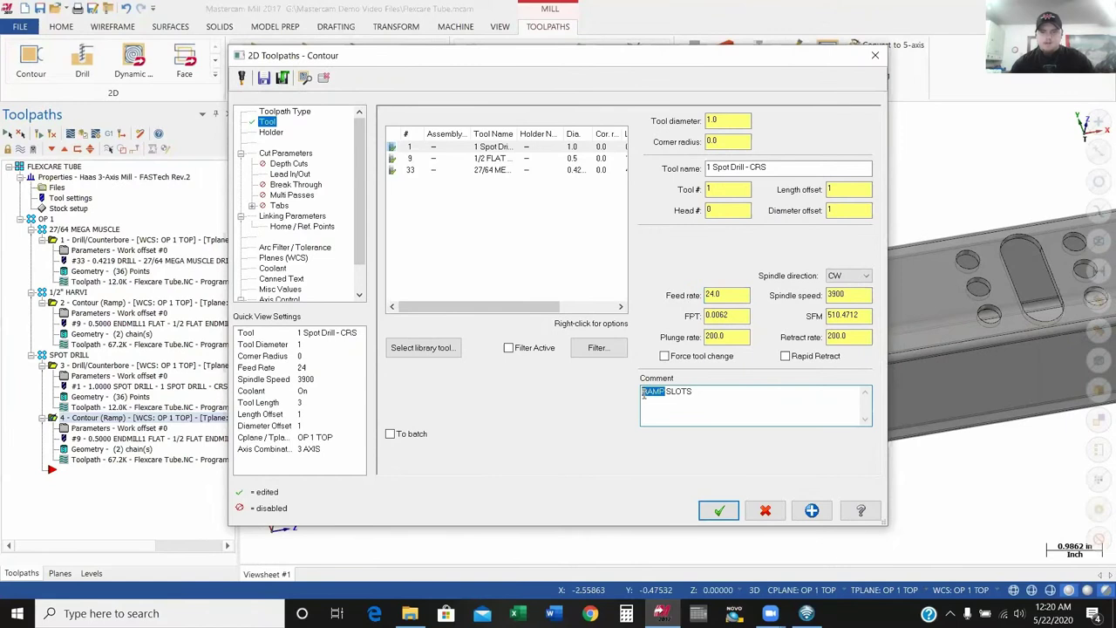
pyautogui.write('CHAMFER')
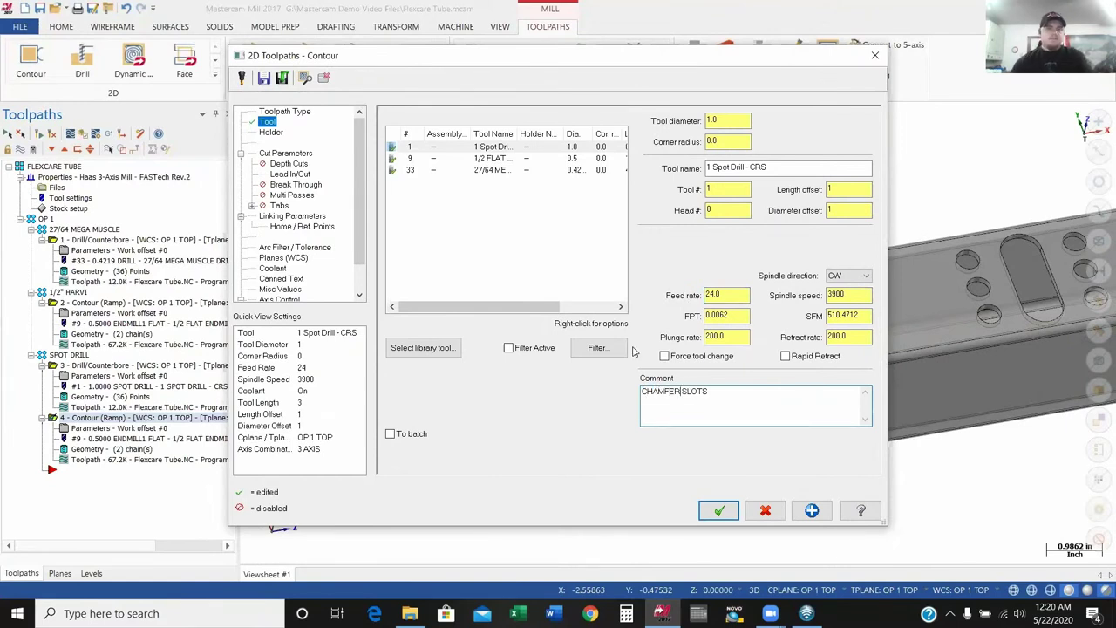
# - Change the contour type to 2D chamfer in the cut parameters and set the chamfer width to .005
pyautogui.click(288, 153)
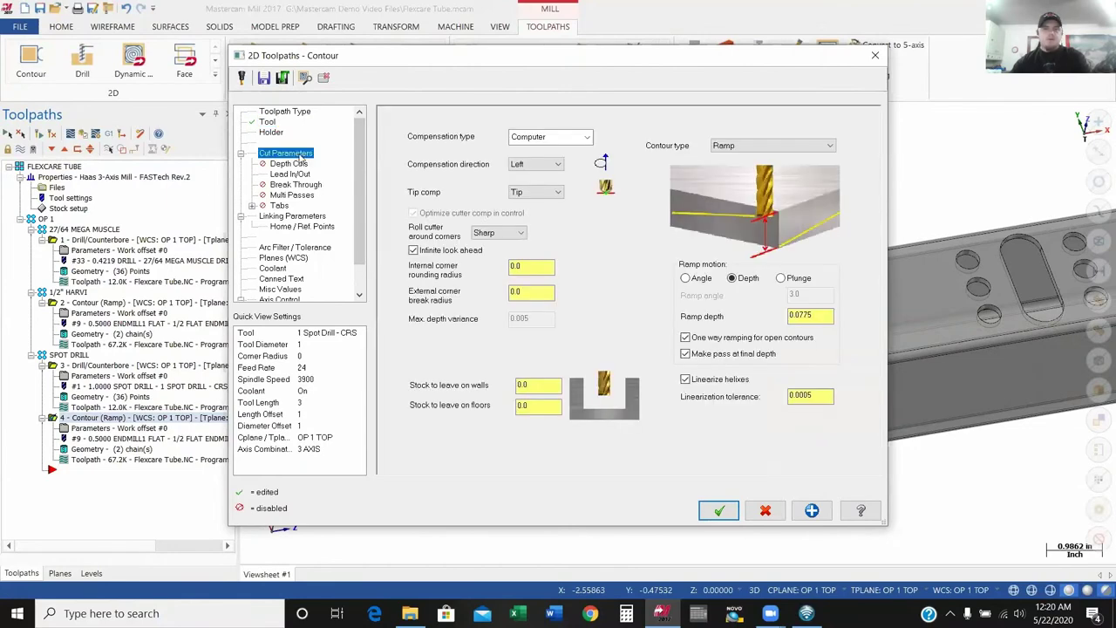
pyautogui.click(730, 144)
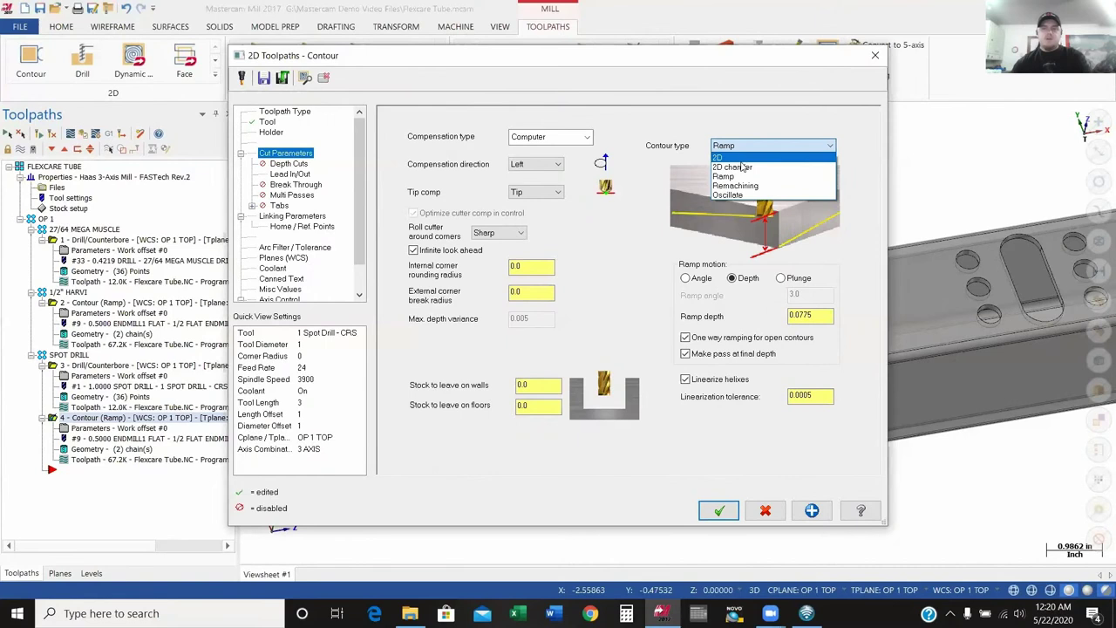
pyautogui.click(741, 167)
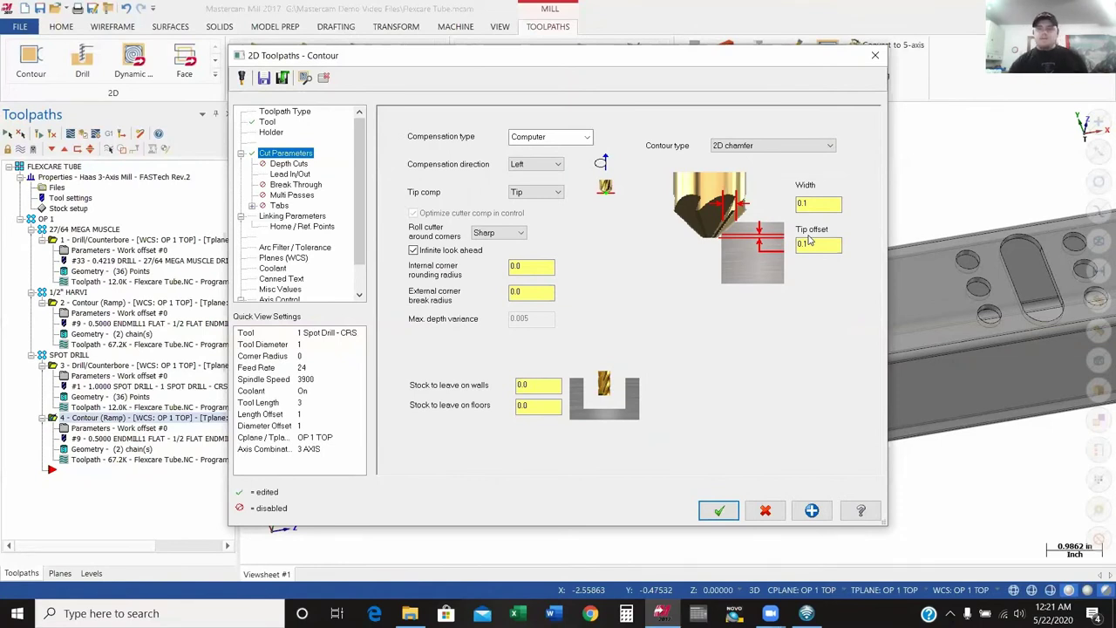
pyautogui.doubleClick(815, 204)
pyautogui.write('.005')
pyautogui.press('Return')
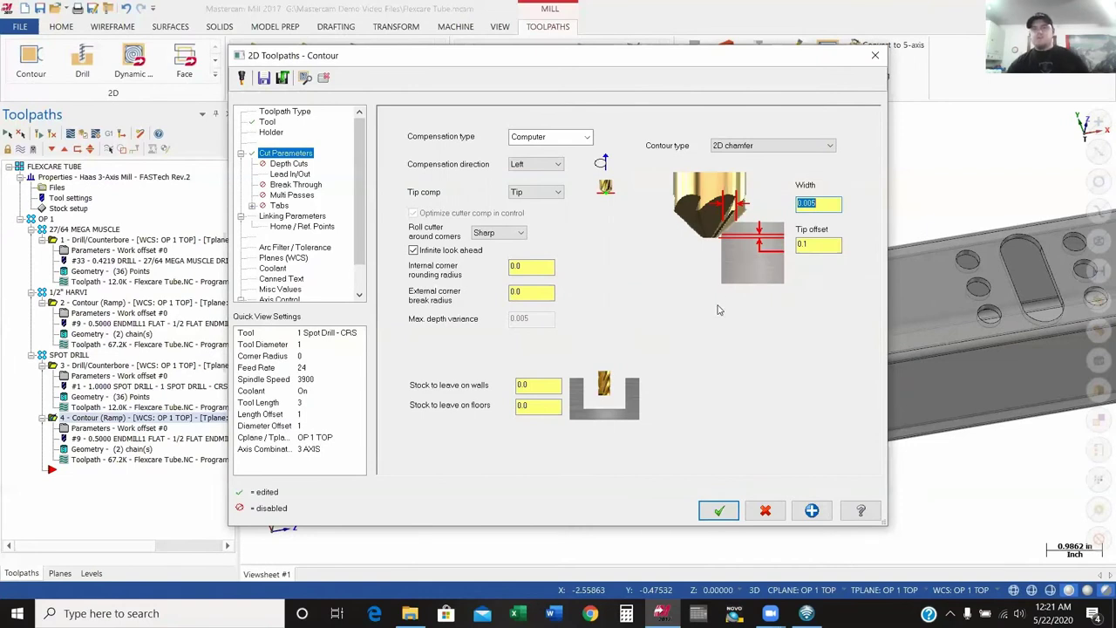
pyautogui.click(806, 244)
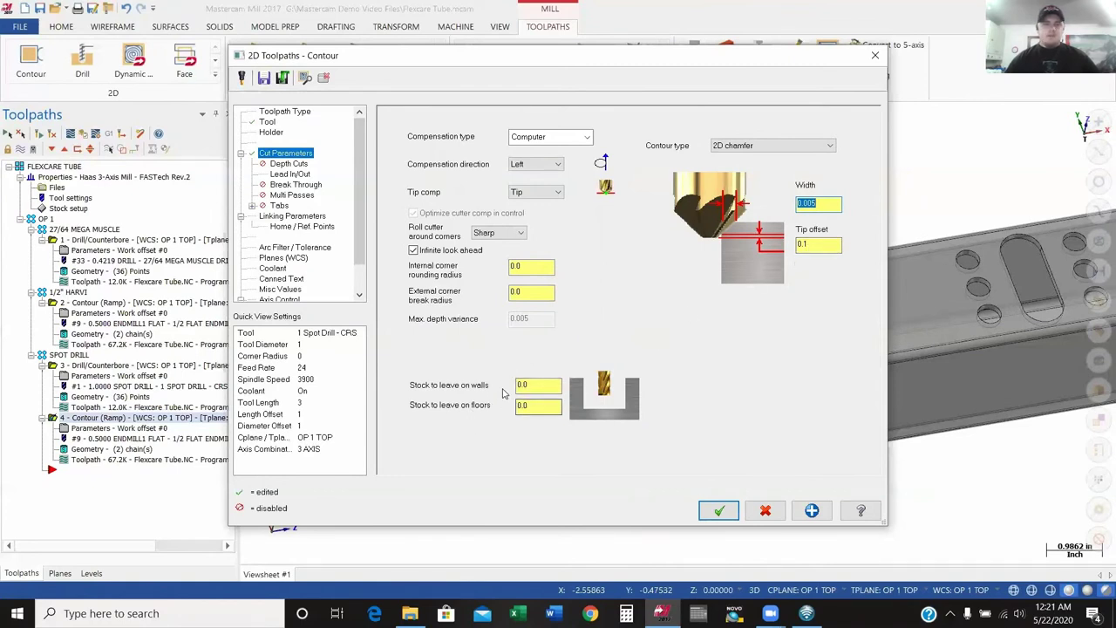
# - Set the lead-in line length and arc radius to 15% each, and copy the entry values to the exit
pyautogui.click(297, 174)
pyautogui.click(476, 185)
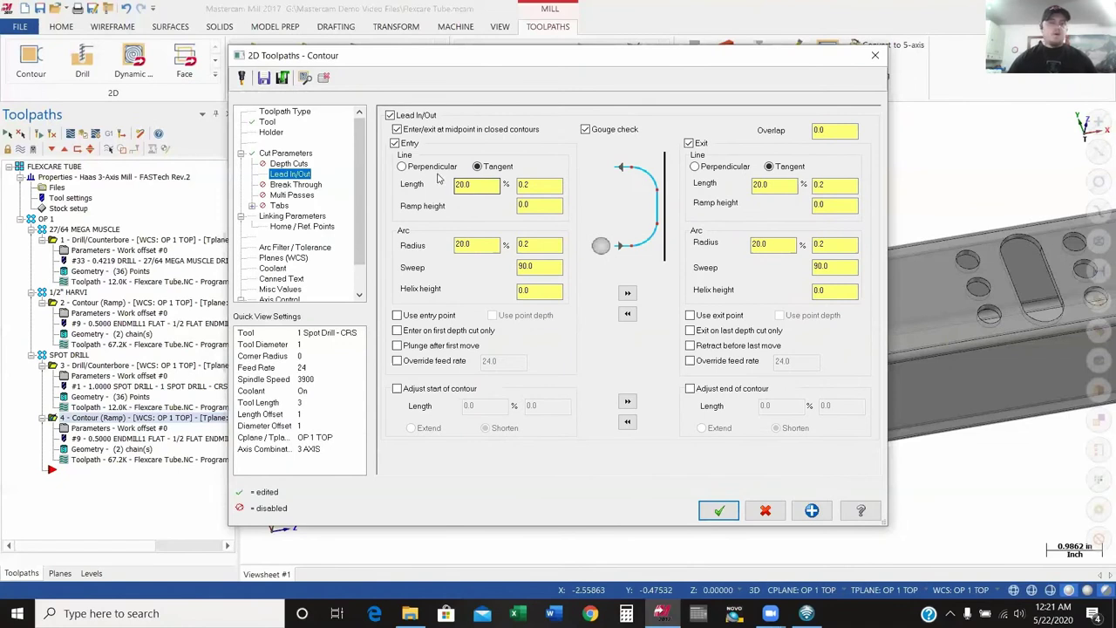
pyautogui.doubleClick(464, 185)
pyautogui.doubleClick(464, 185)
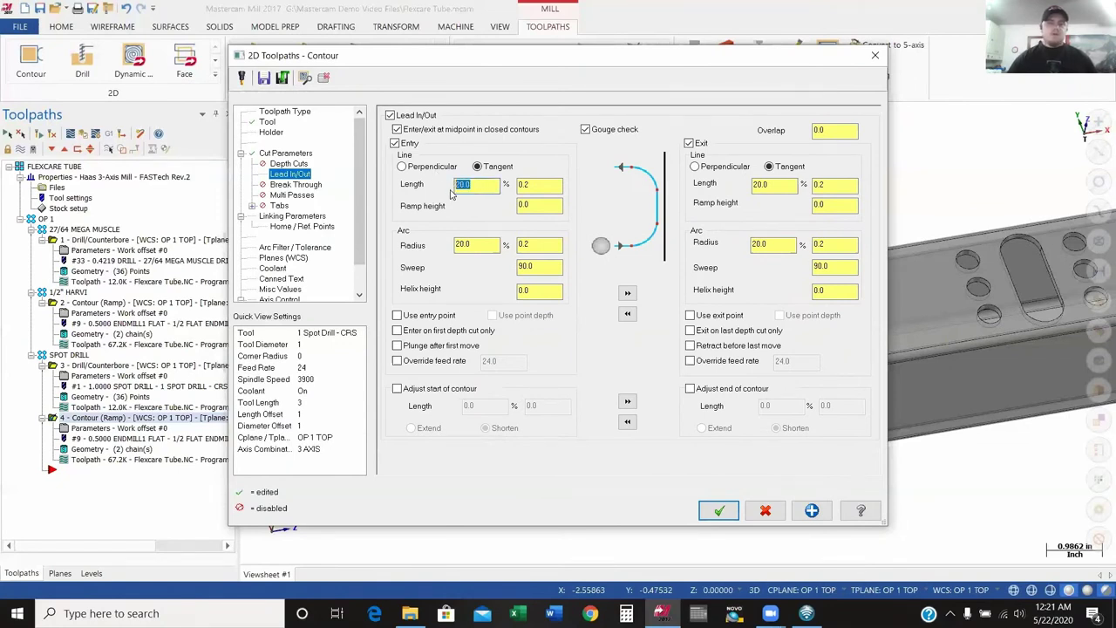
pyautogui.write('15')
pyautogui.press('Return')
pyautogui.doubleClick(471, 244)
pyautogui.write('15')
pyautogui.press('Return')
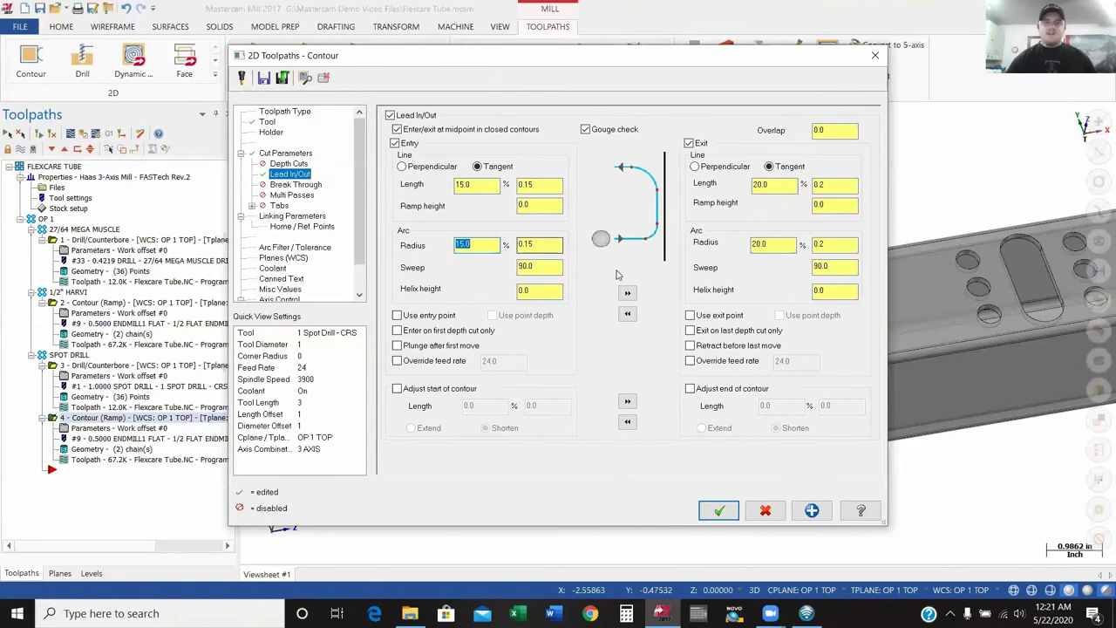
pyautogui.click(628, 294)
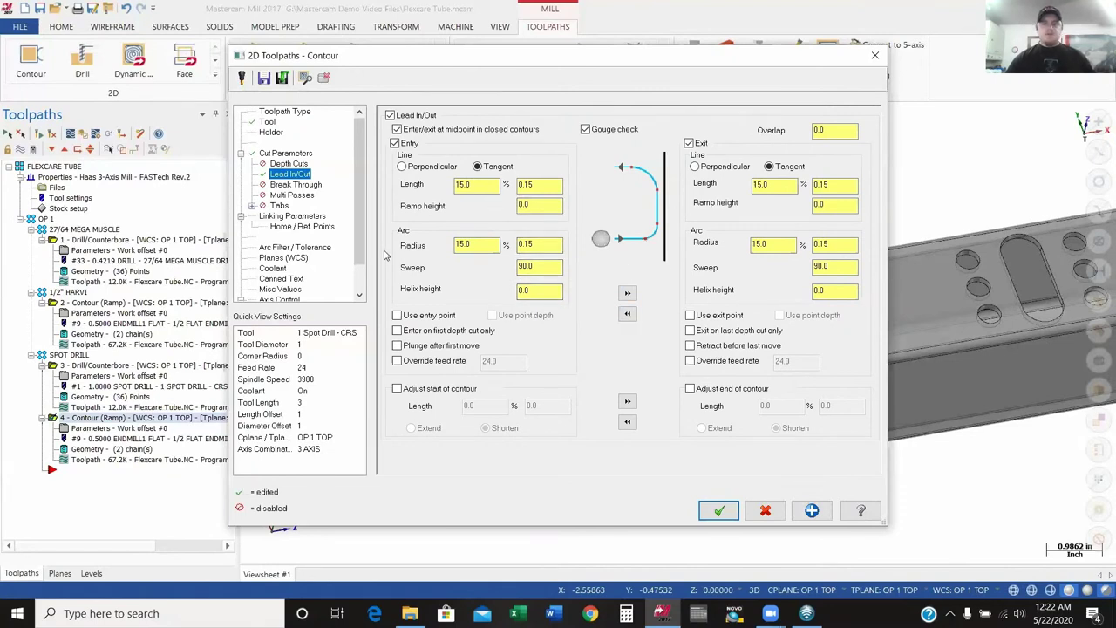
# - Set the chamfer contour's absolute depth to 0 in the linking parameters
pyautogui.click(286, 154)
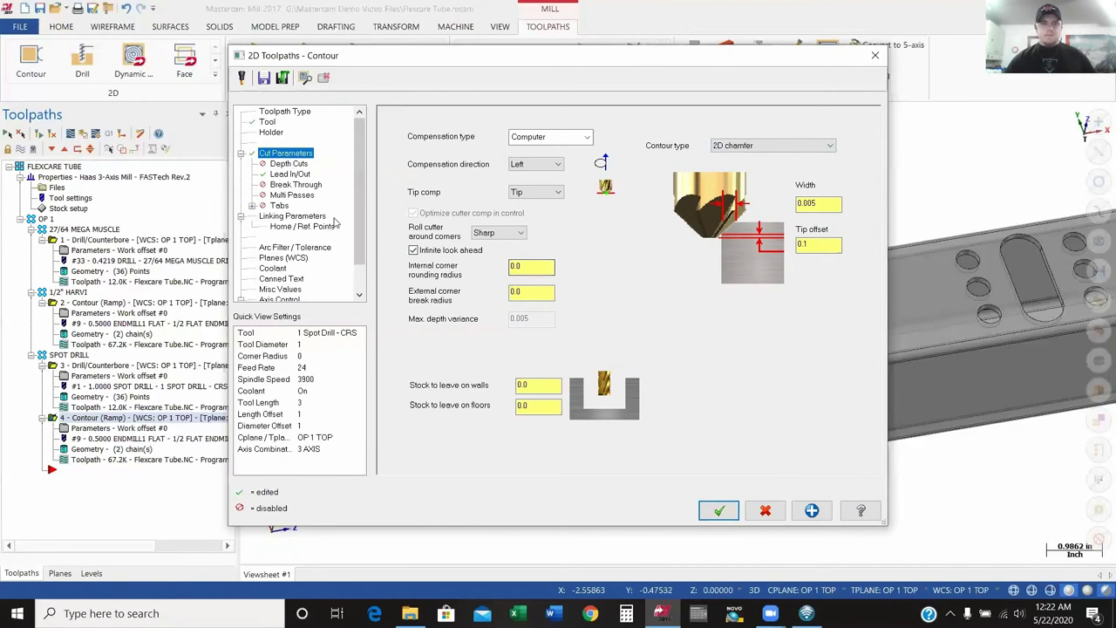
pyautogui.click(305, 216)
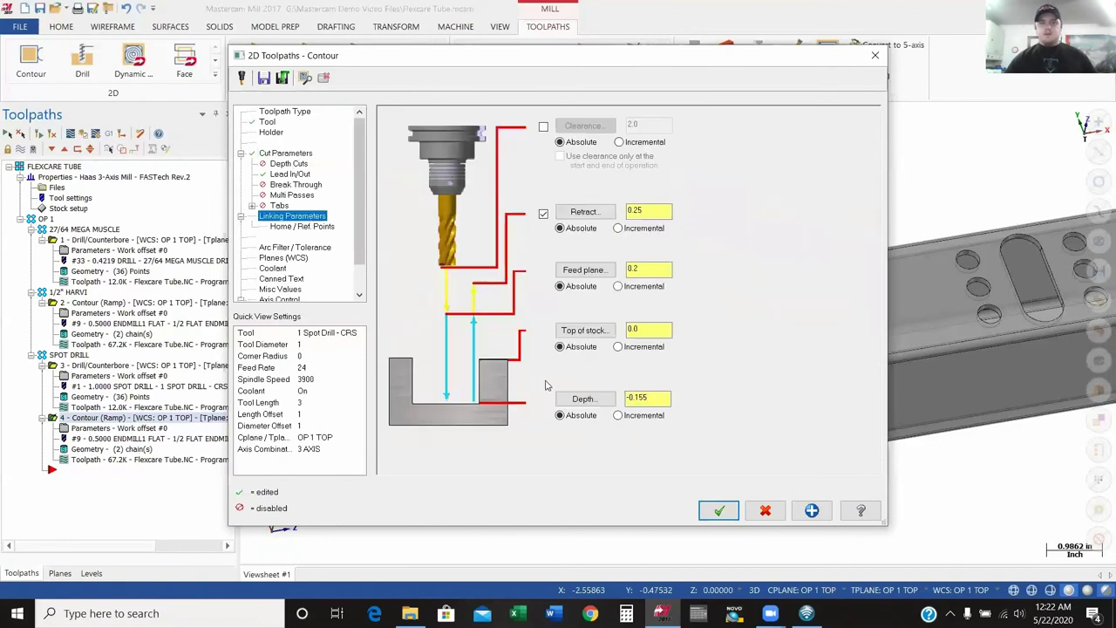
pyautogui.doubleClick(654, 401)
pyautogui.write('0')
pyautogui.press('Return')
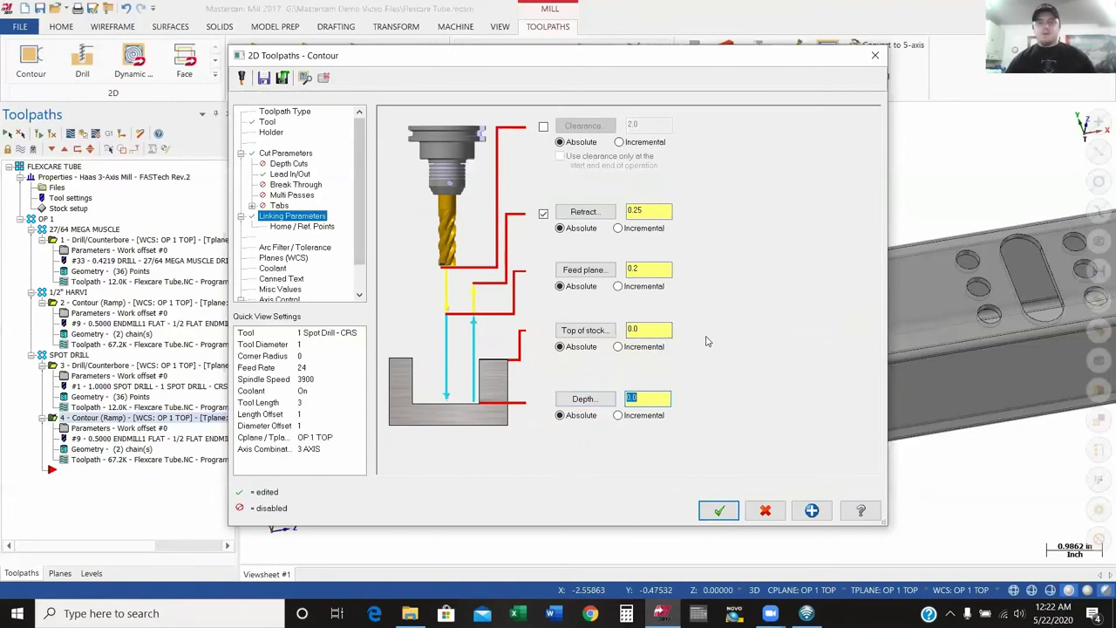
# - Check the planes and coolant settings, accept the chamfer contour's parameters, and regenerate the dirty operation
pyautogui.click(283, 258)
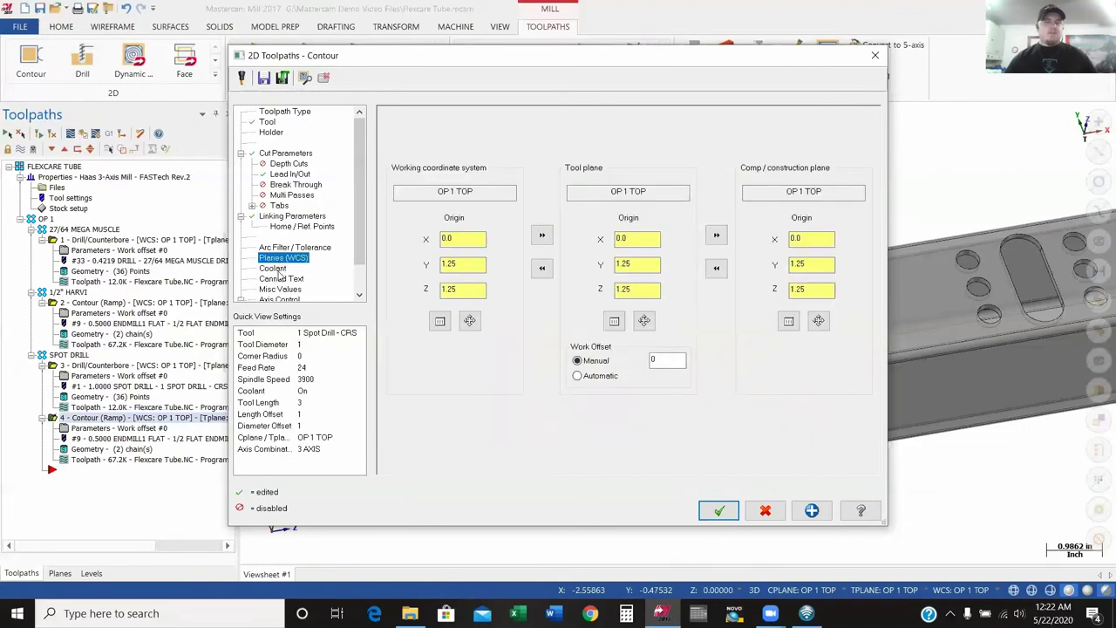
pyautogui.click(275, 268)
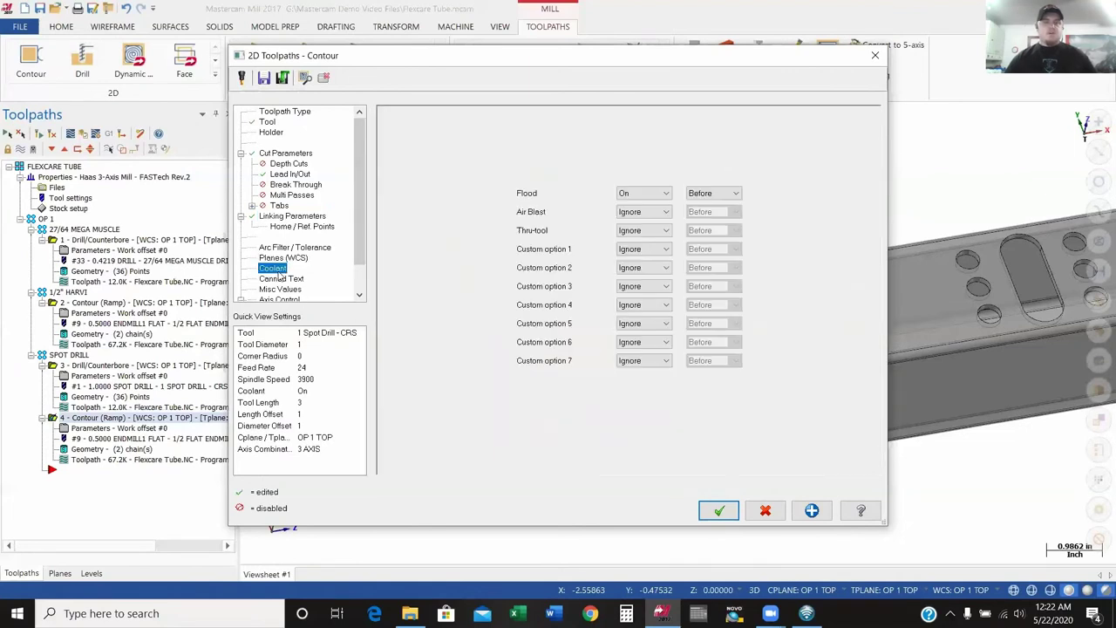
pyautogui.click(718, 512)
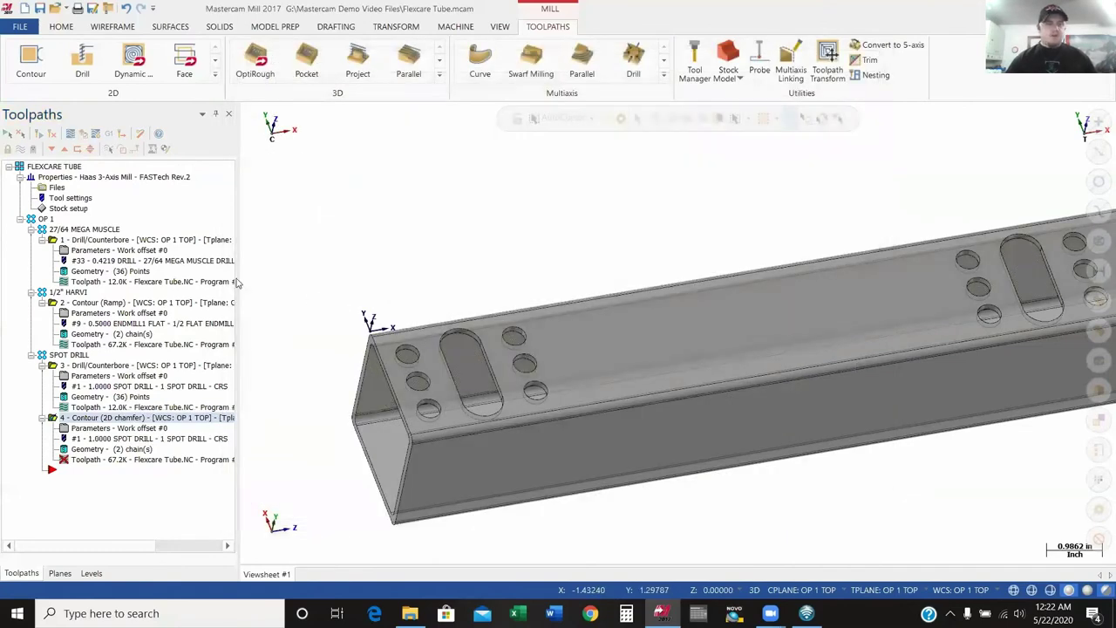
pyautogui.click(53, 133)
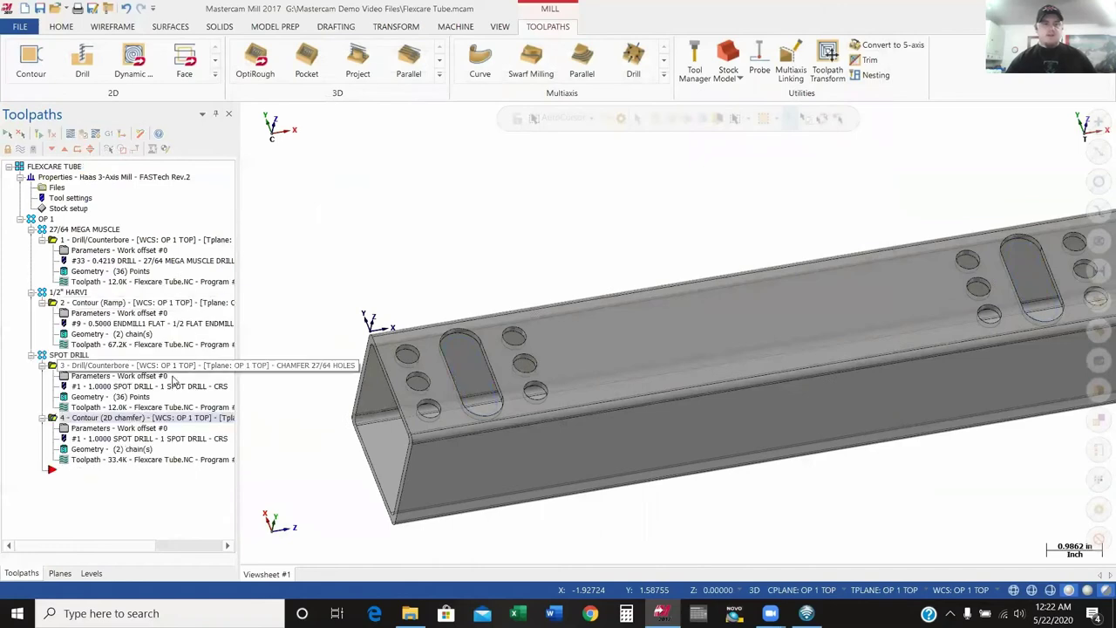
# - Display the 2D chamfer toolpath and inspect its path and lead moves at the slots along the tube
pyautogui.click(64, 459)
pyautogui.press('pageup')
pyautogui.press('pageup')
pyautogui.press('pageup')
pyautogui.press('pagedown')
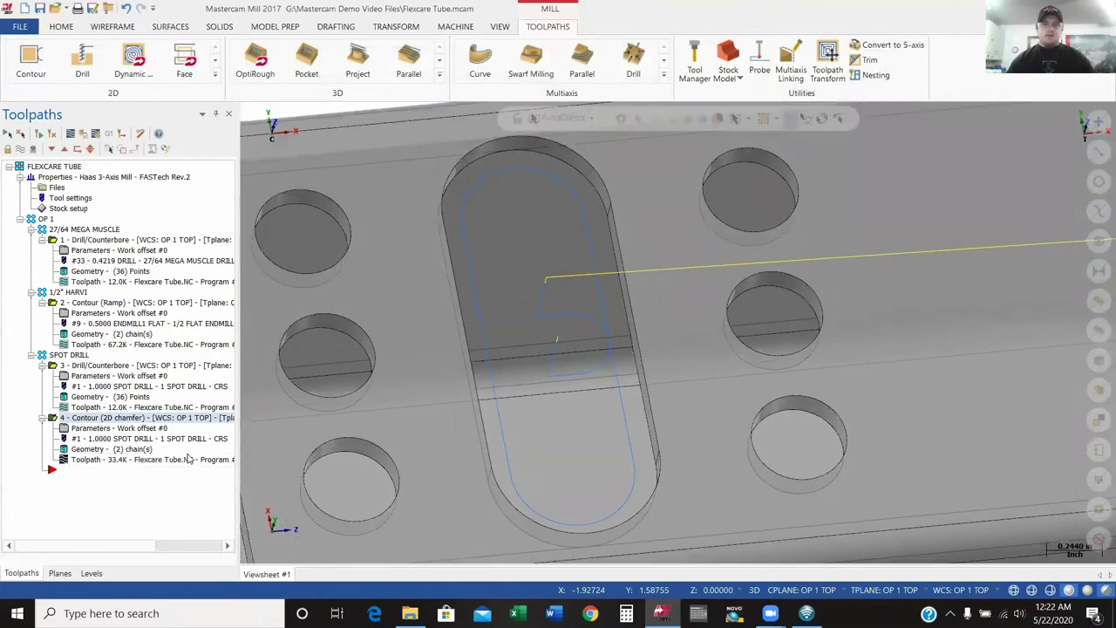
pyautogui.press('pagedown')
pyautogui.press('pagedown')
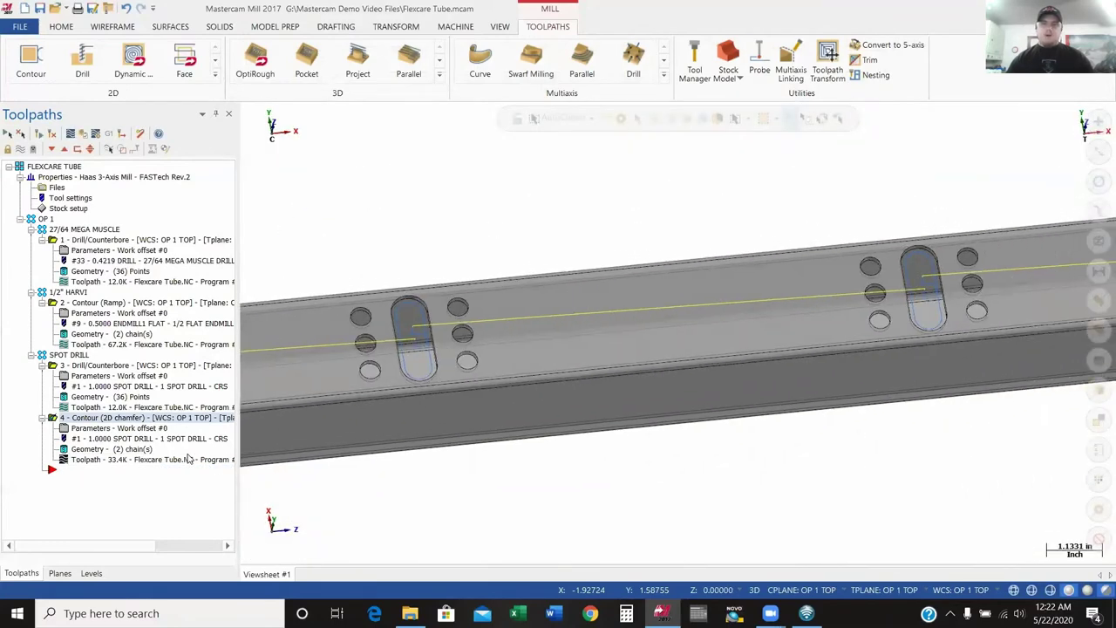
pyautogui.press('pagedown')
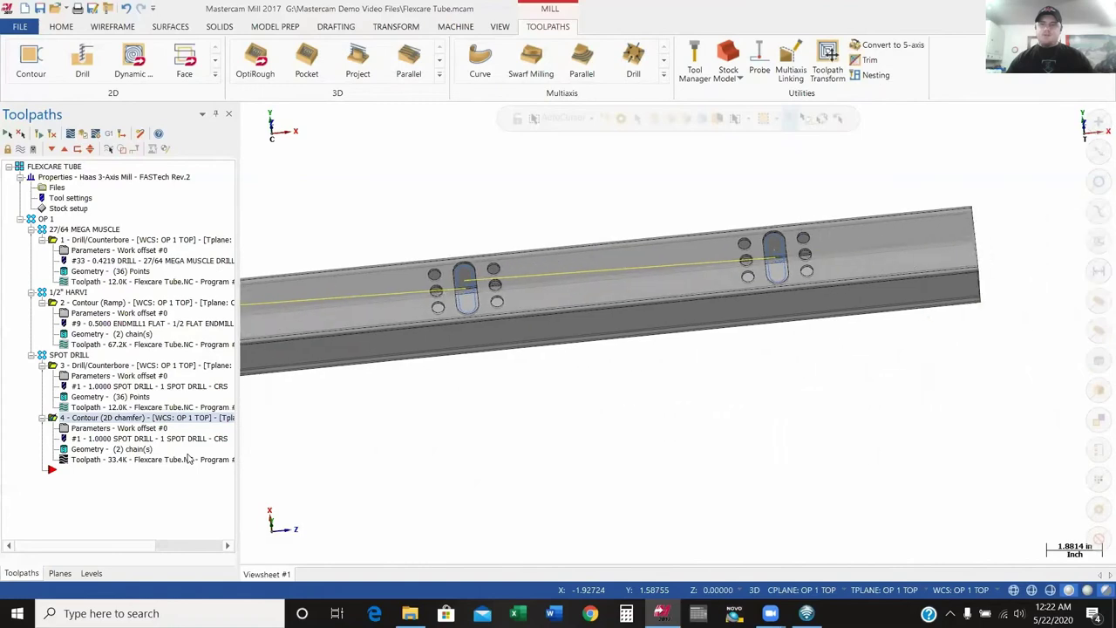
pyautogui.hotkey('alt', 'Right')
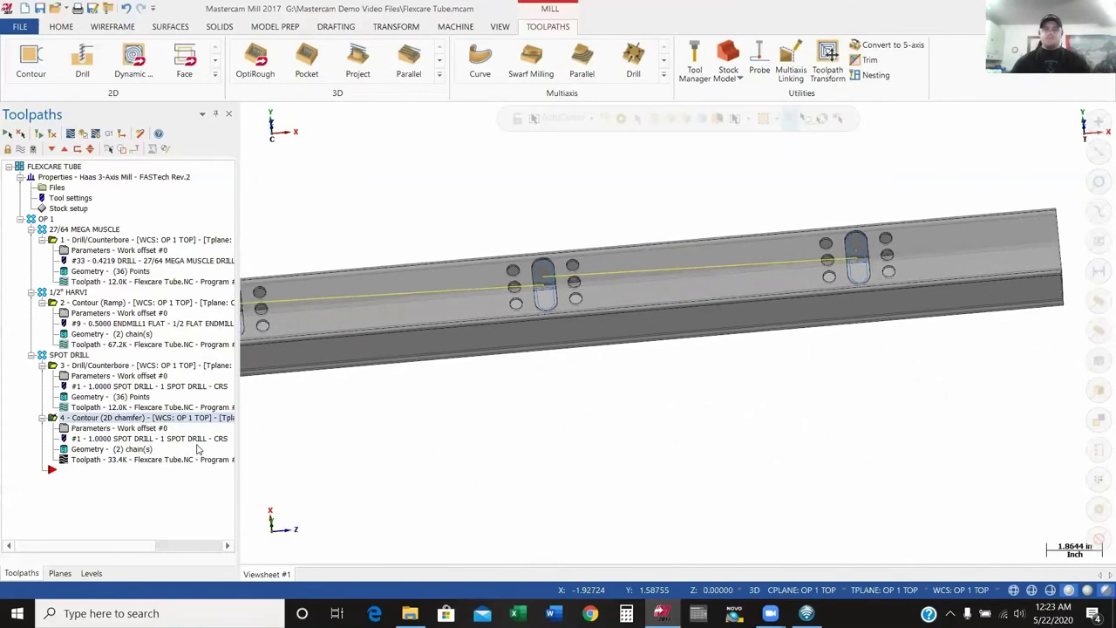
pyautogui.press('pagedown')
pyautogui.press('pagedown')
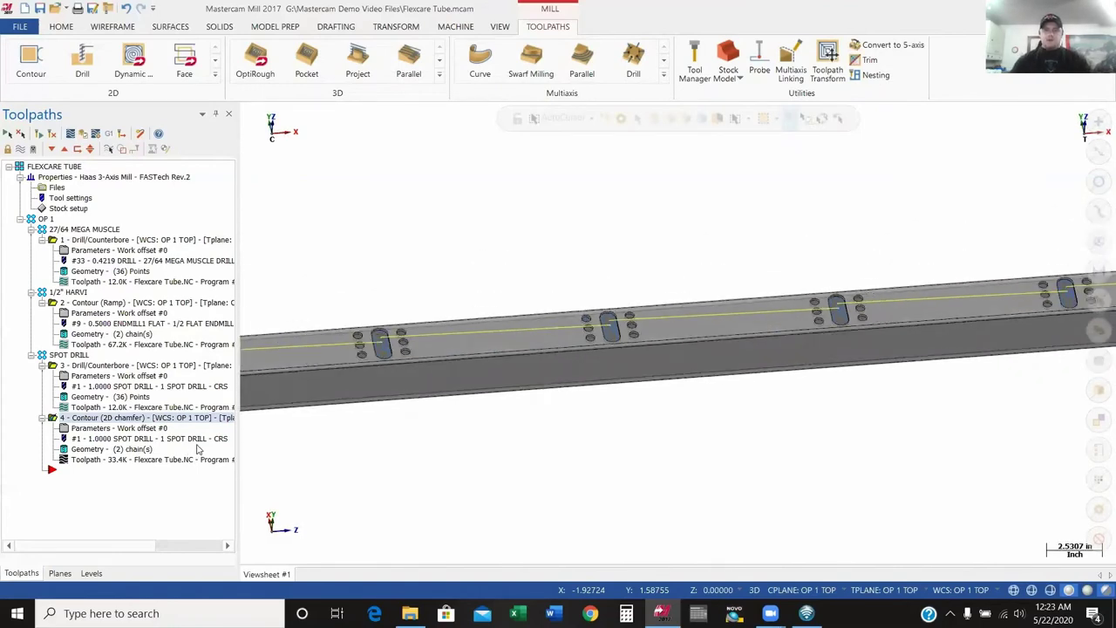
pyautogui.press('pagedown')
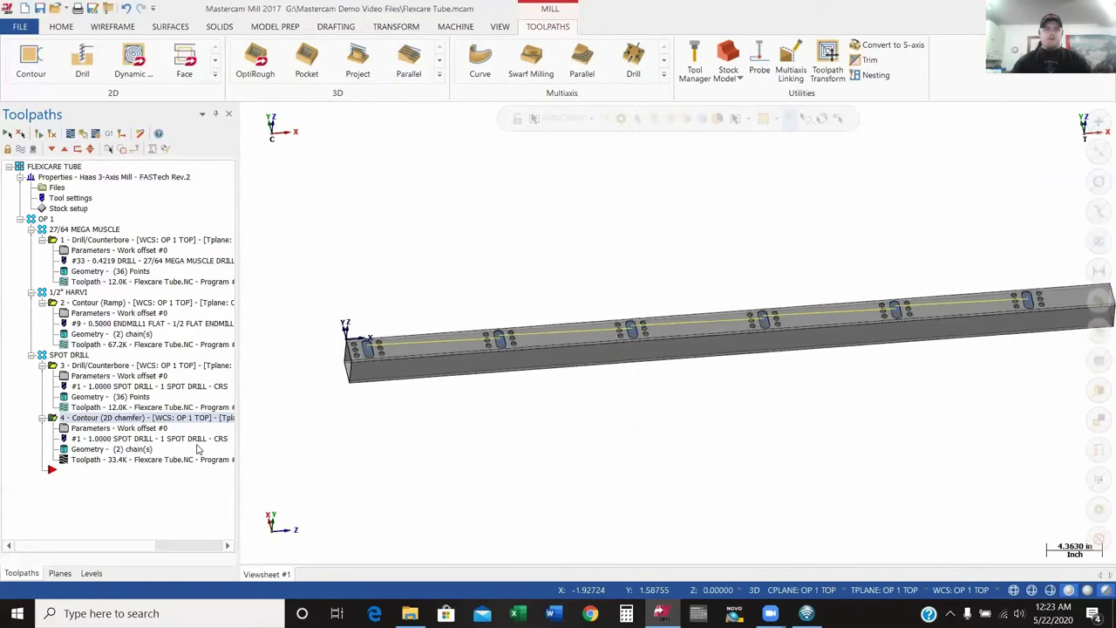
pyautogui.press('pageup')
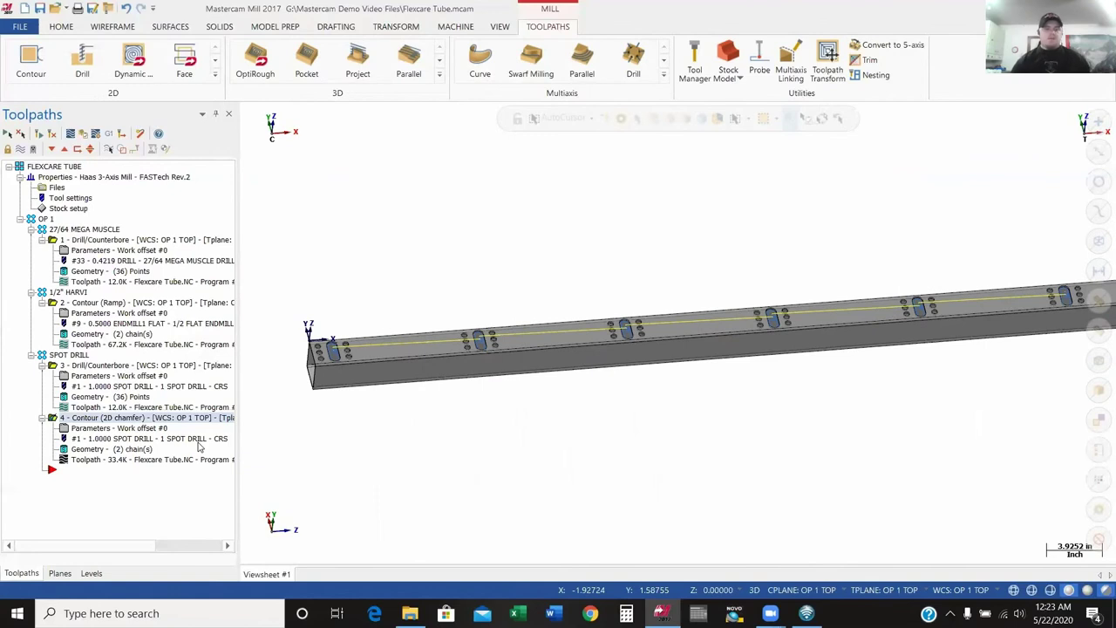
# - Turn off the toolpath display of operation 4, the 2D chamfer contour
pyautogui.hscroll(1, 185, 480)
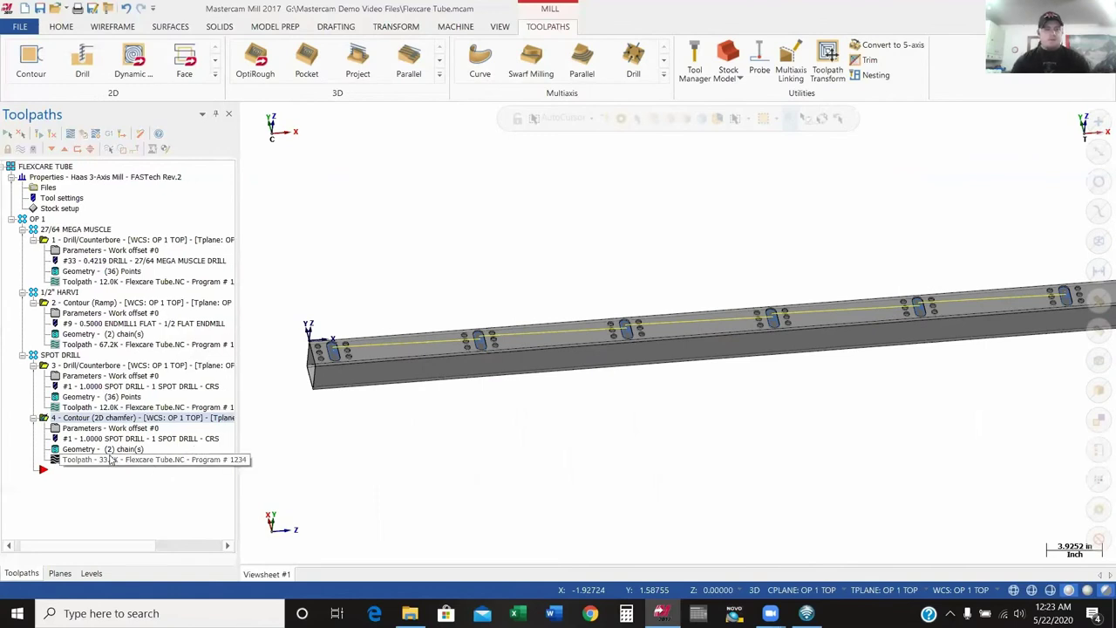
pyautogui.click(94, 420)
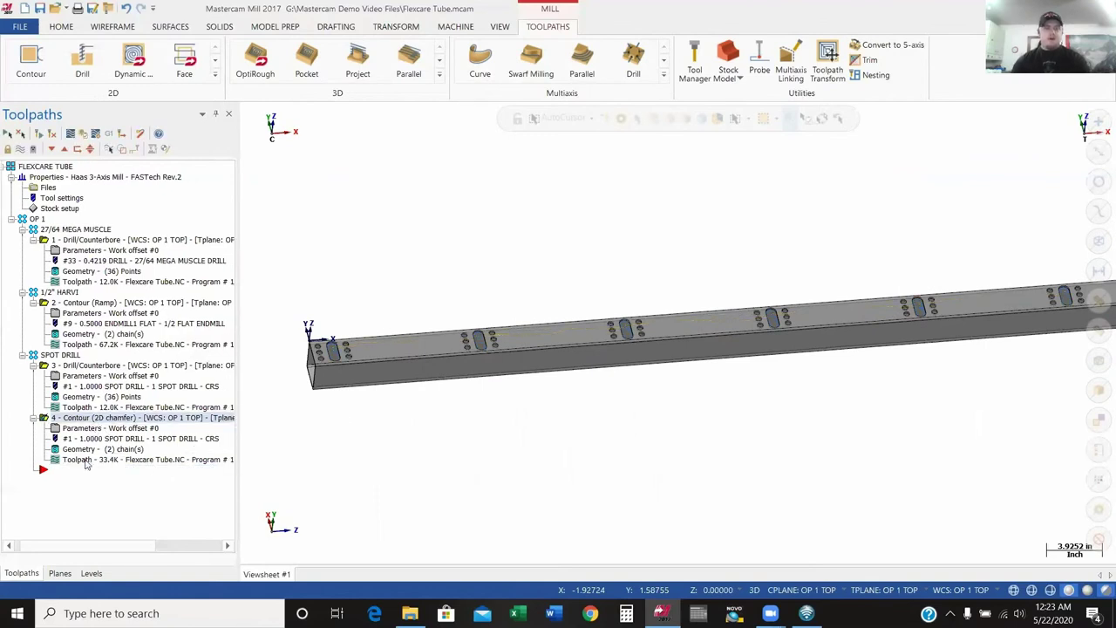
pyautogui.moveTo(128, 548); pyautogui.dragTo(118, 549)
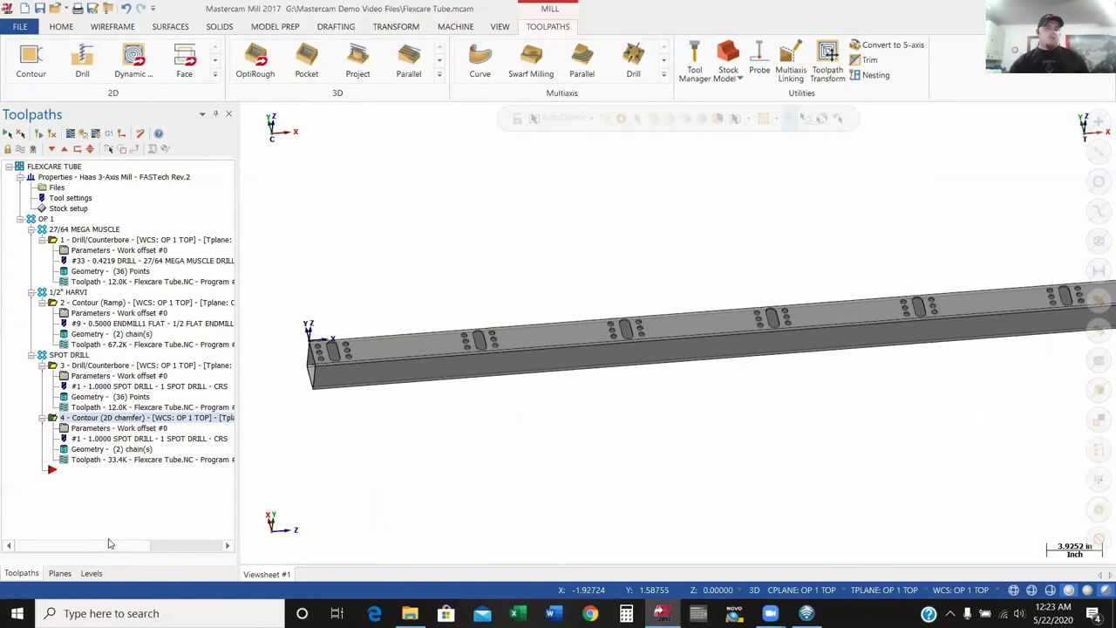
# - Select all operations in the Flexcare Tube group, open them in the verify simulation, and set slower playback with Color Loop on
pyautogui.click(65, 169)
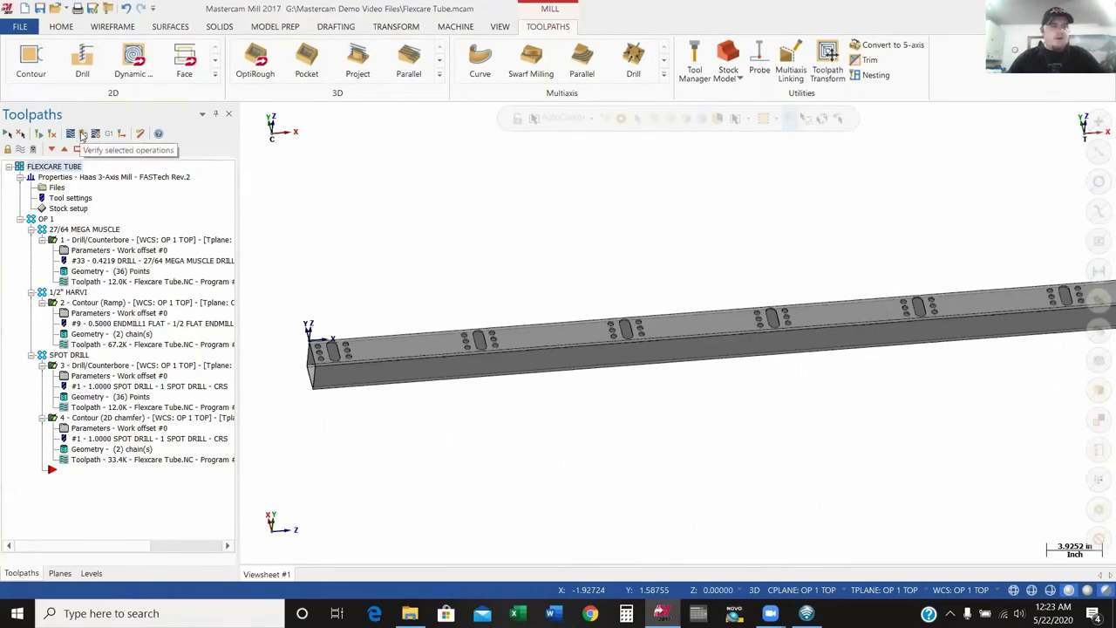
pyautogui.click(83, 134)
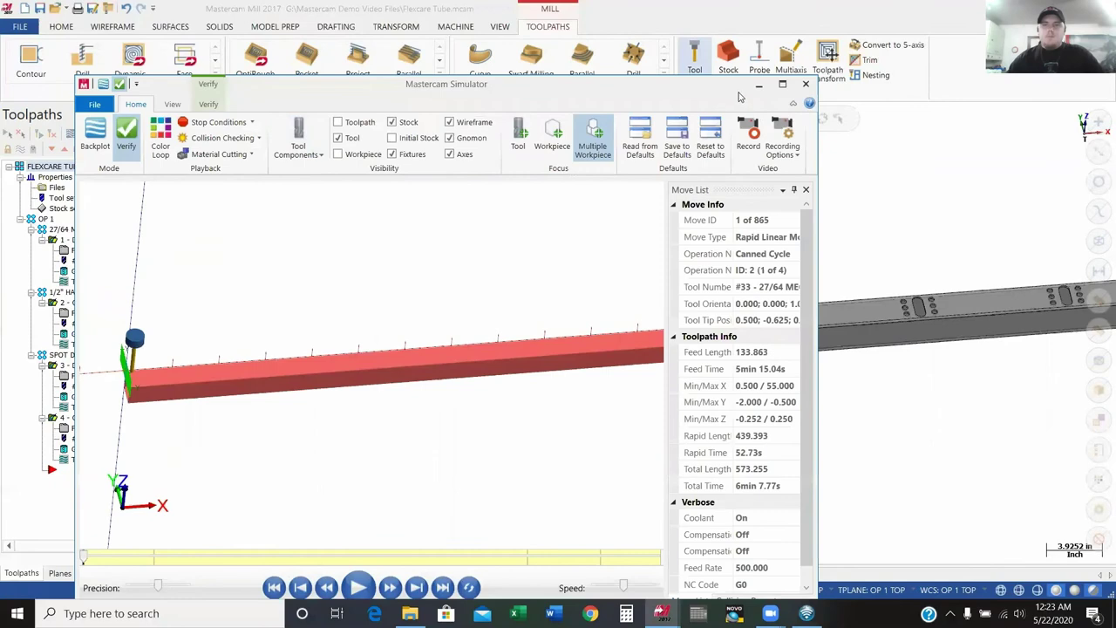
pyautogui.click(782, 85)
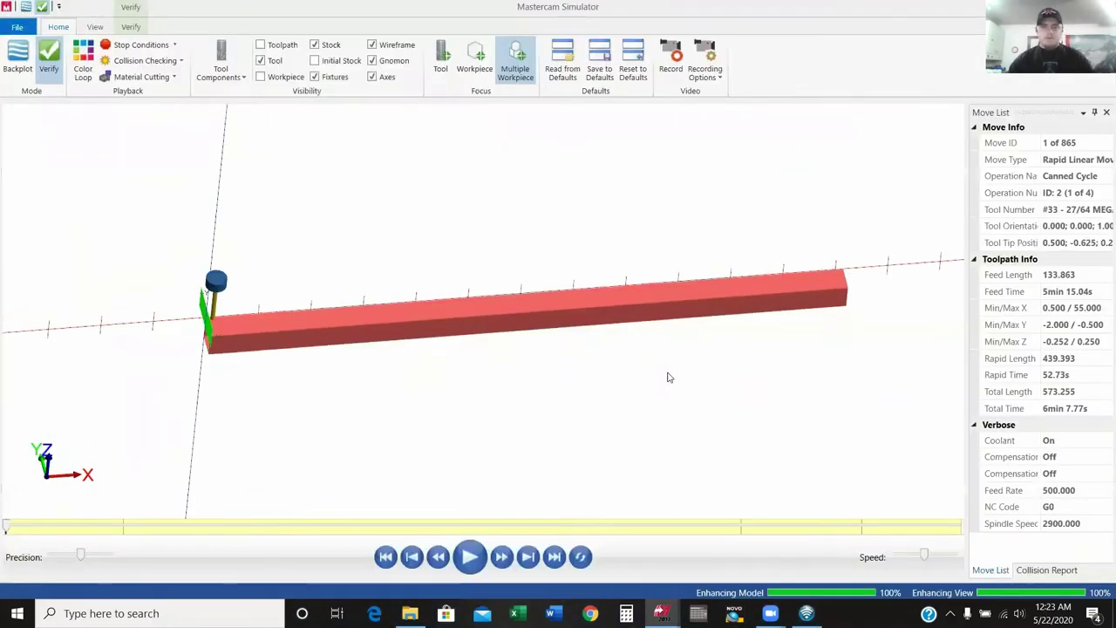
pyautogui.moveTo(925, 556); pyautogui.dragTo(898, 557)
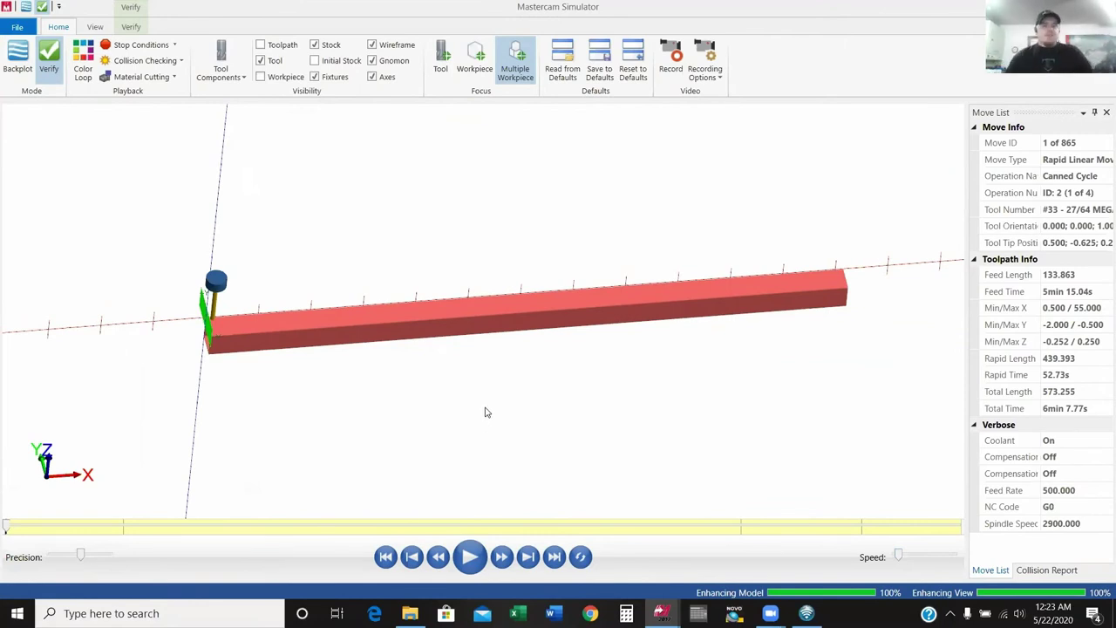
pyautogui.click(85, 70)
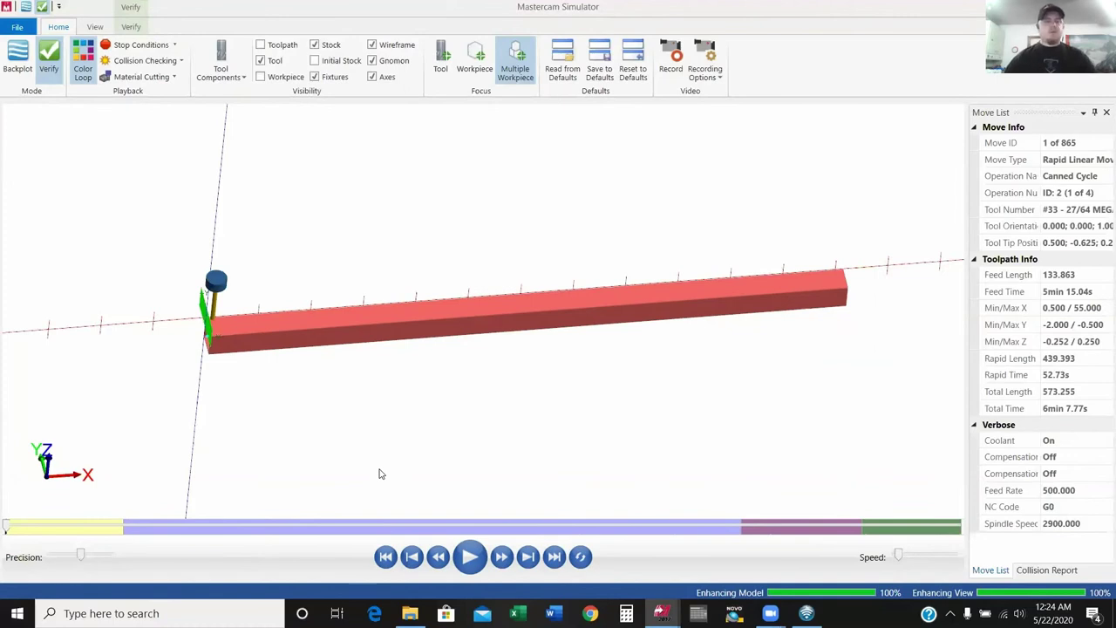
# - Play the verify simulation of all four operations on the tube stock
pyautogui.scroll(2, 379, 474)
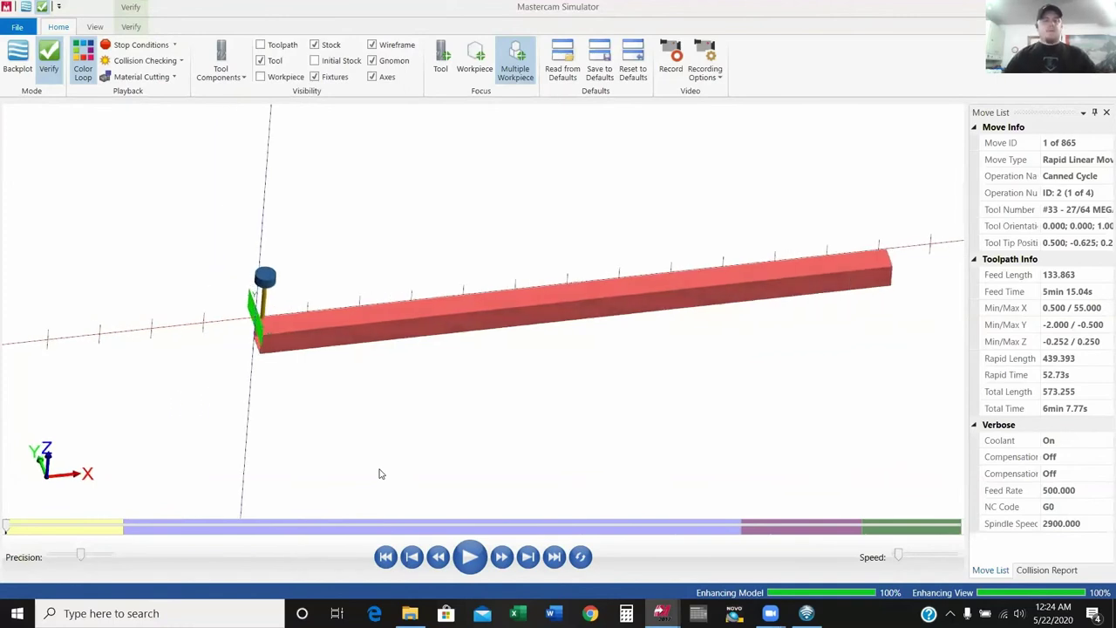
pyautogui.scroll(3, 380, 473)
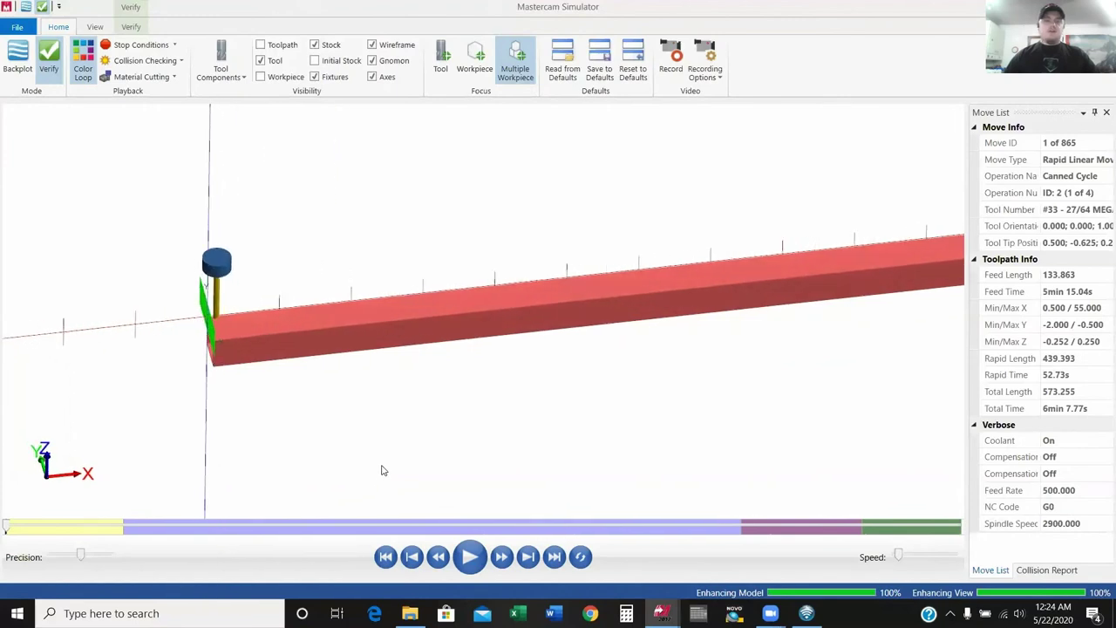
pyautogui.scroll(2, 381, 471)
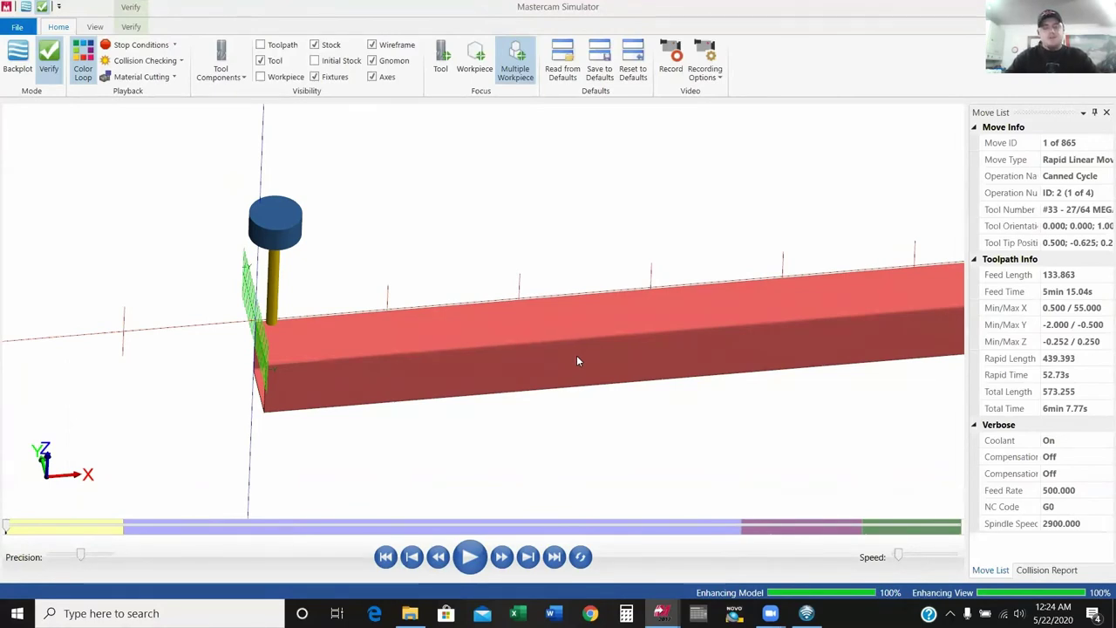
pyautogui.scroll(-5, 576, 360)
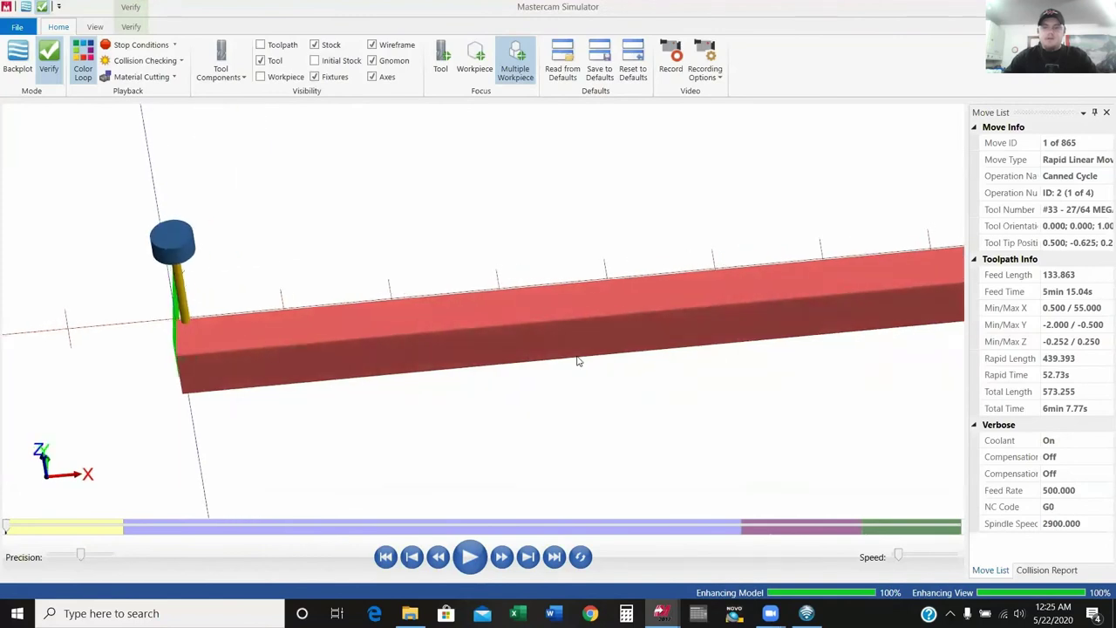
pyautogui.scroll(-3, 577, 360)
pyautogui.scroll(-3, 572, 360)
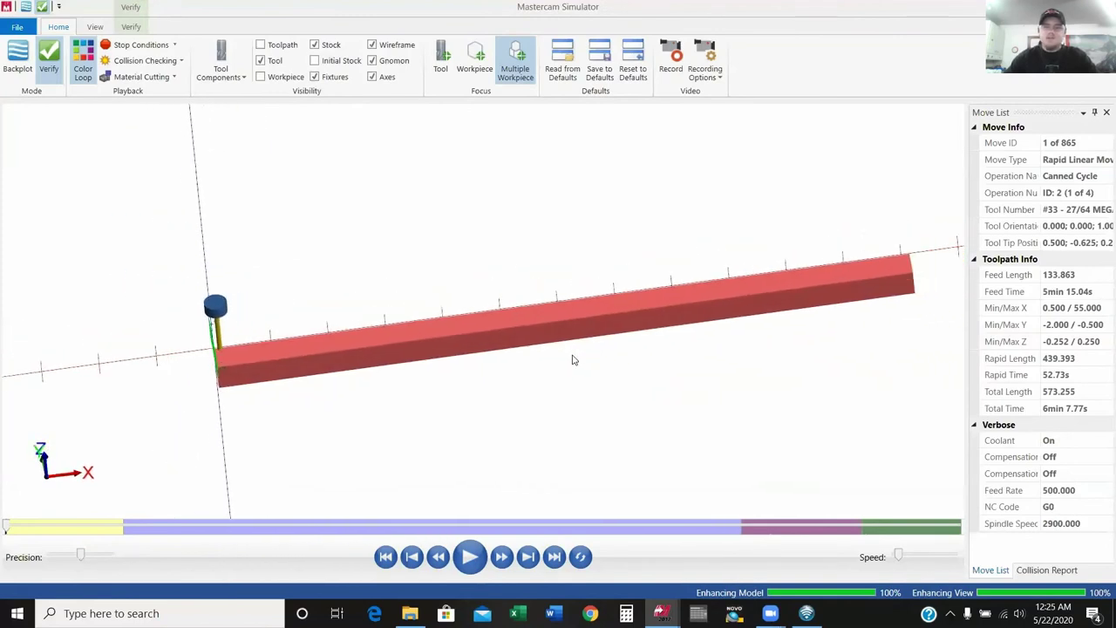
pyautogui.scroll(-2, 573, 360)
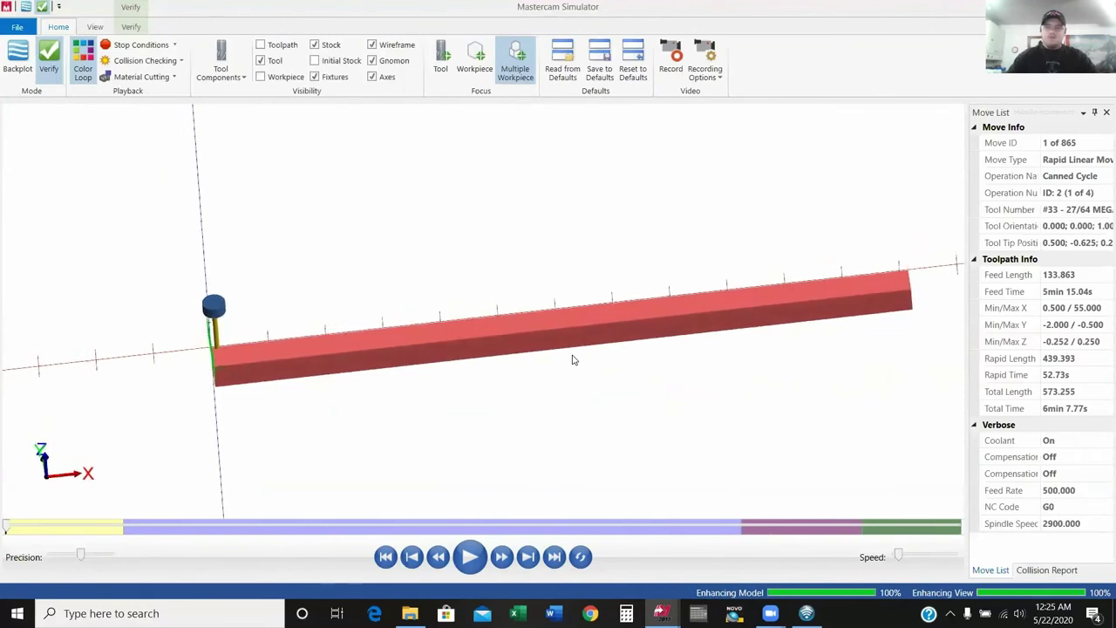
pyautogui.click(470, 558)
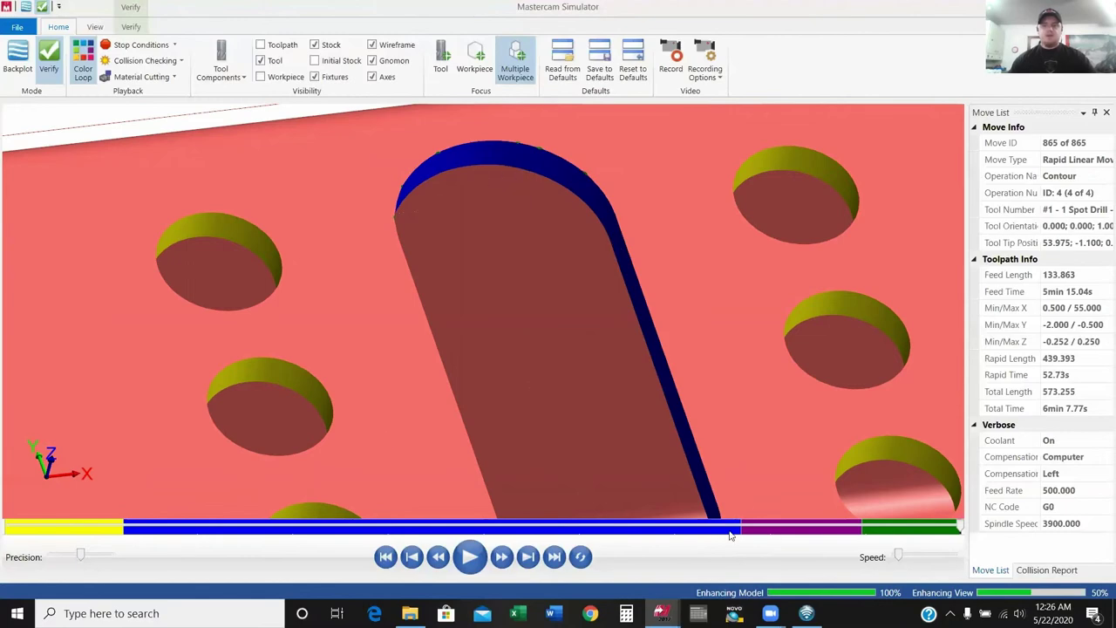
# - Inspect the simulated holes and slots along the tube, then close the simulator
pyautogui.scroll(-3, 466, 328)
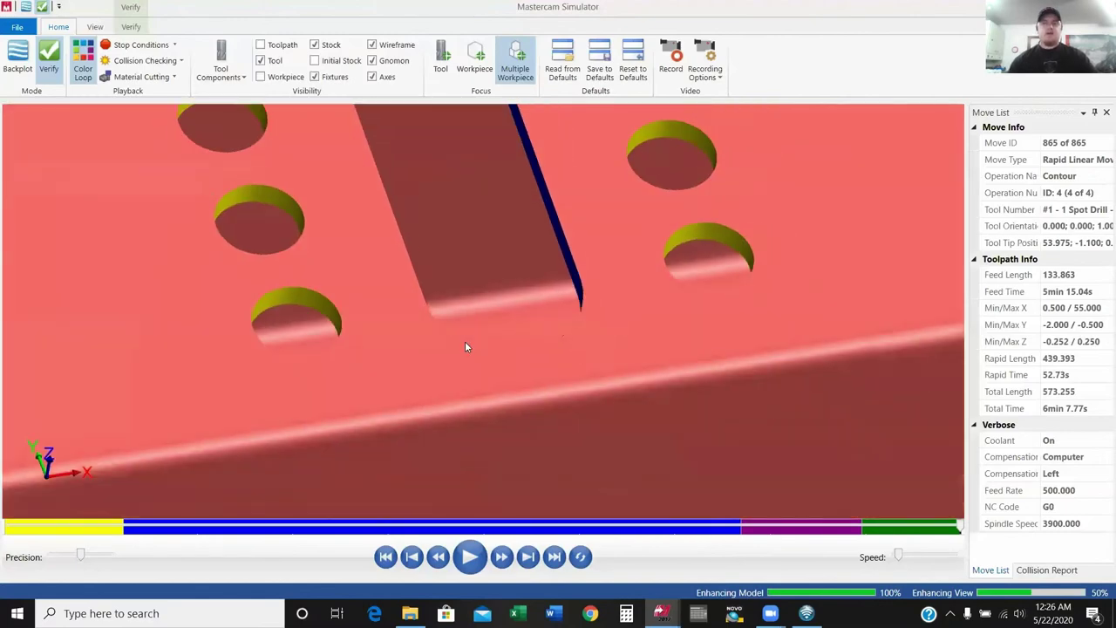
pyautogui.scroll(-5, 465, 341)
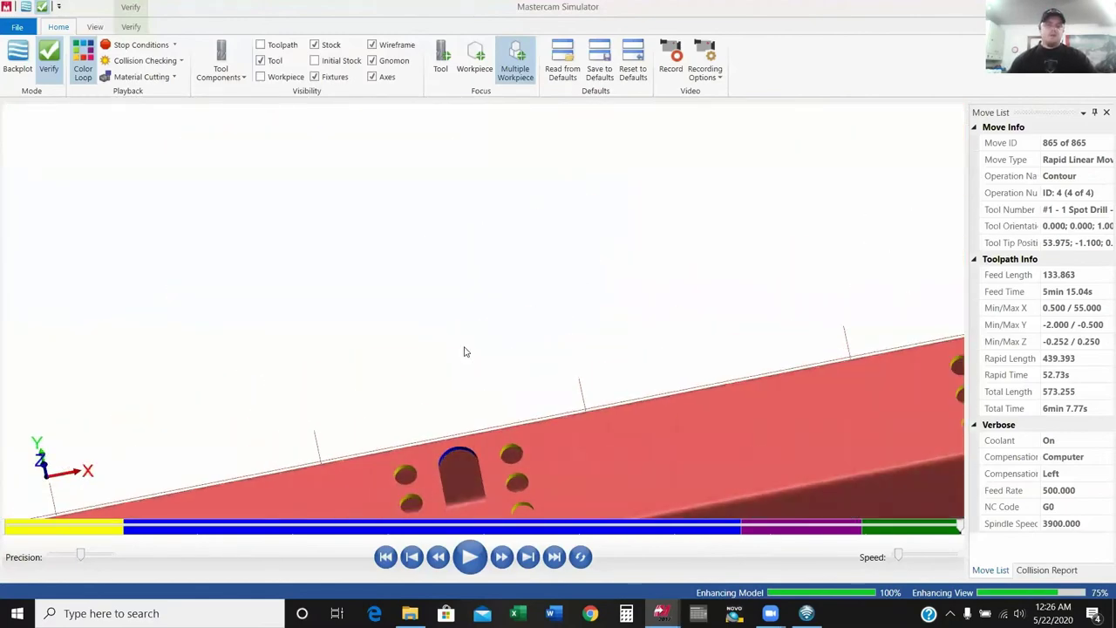
pyautogui.hotkey('alt', '2')
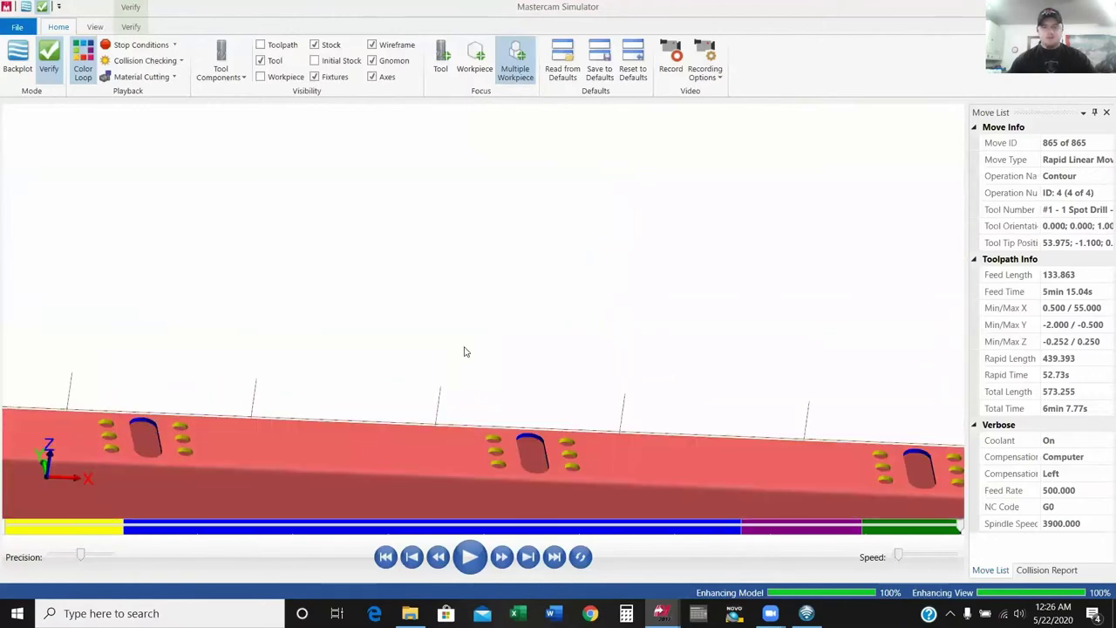
pyautogui.hotkey('alt', '7')
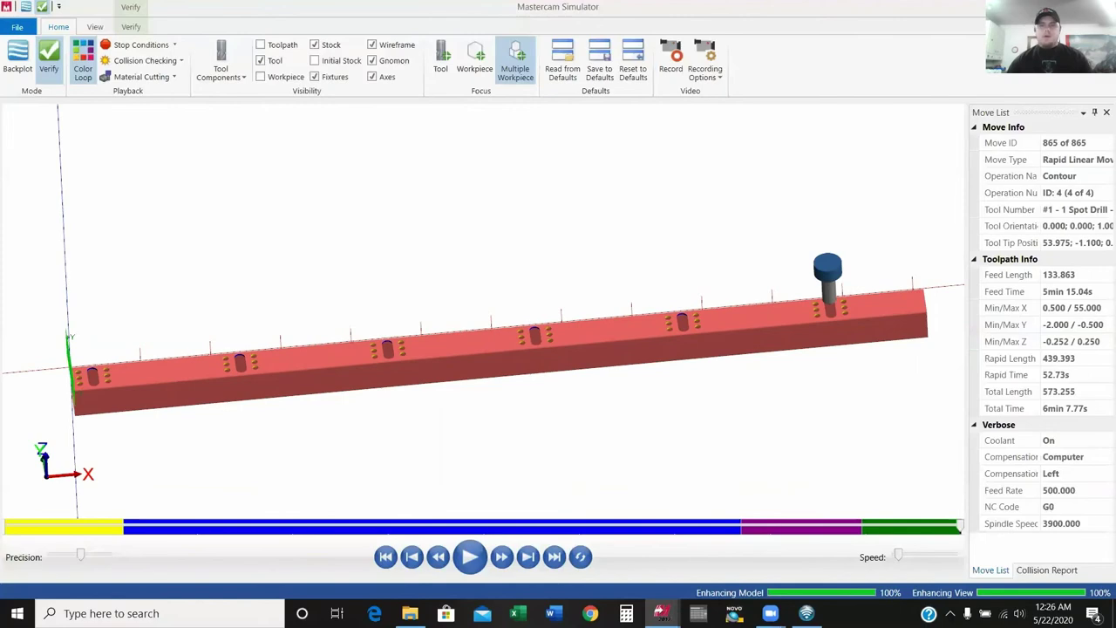
pyautogui.hotkey('alt', 'F4')
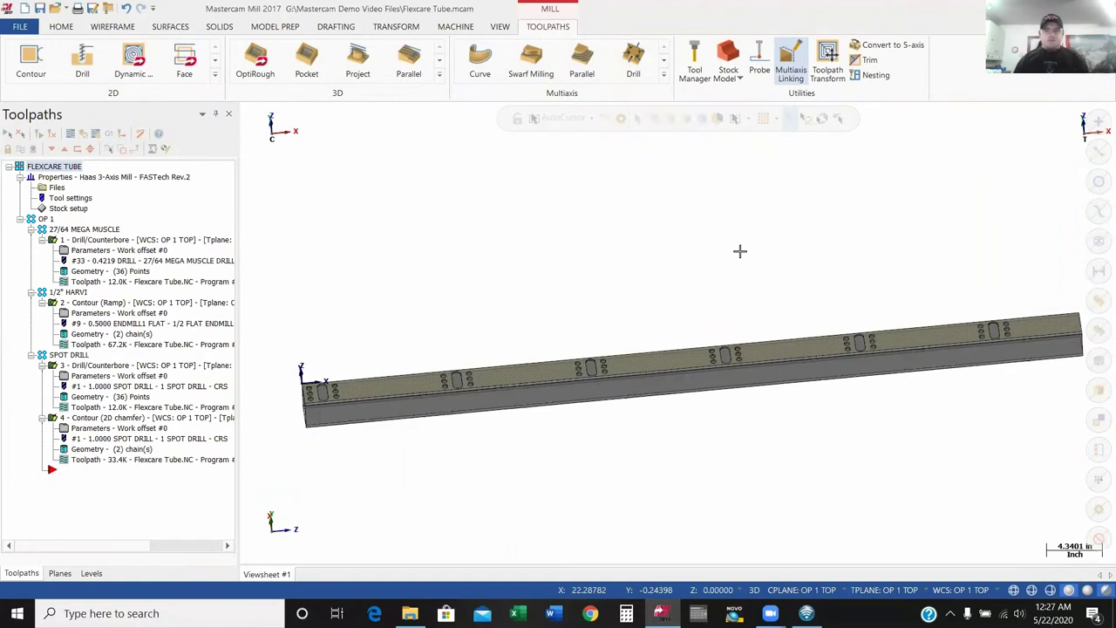
pyautogui.click(740, 251)
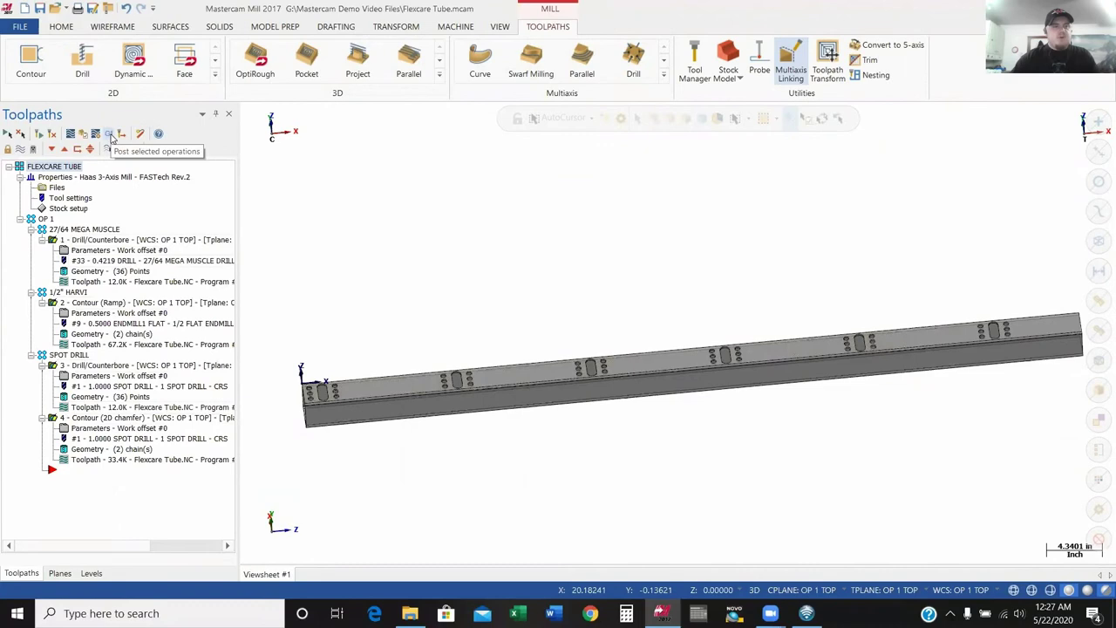
# - Post all operations to an NC file, choosing the Mastercam Demo Video Files folder on USB Drive (G:) as its location
pyautogui.click(111, 137)
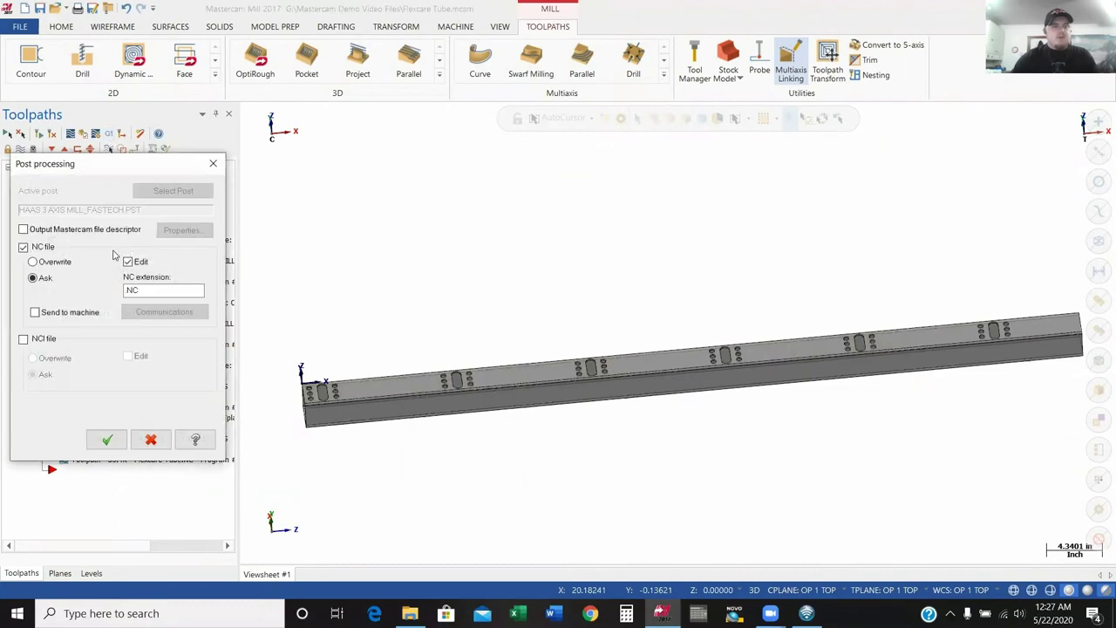
pyautogui.click(107, 440)
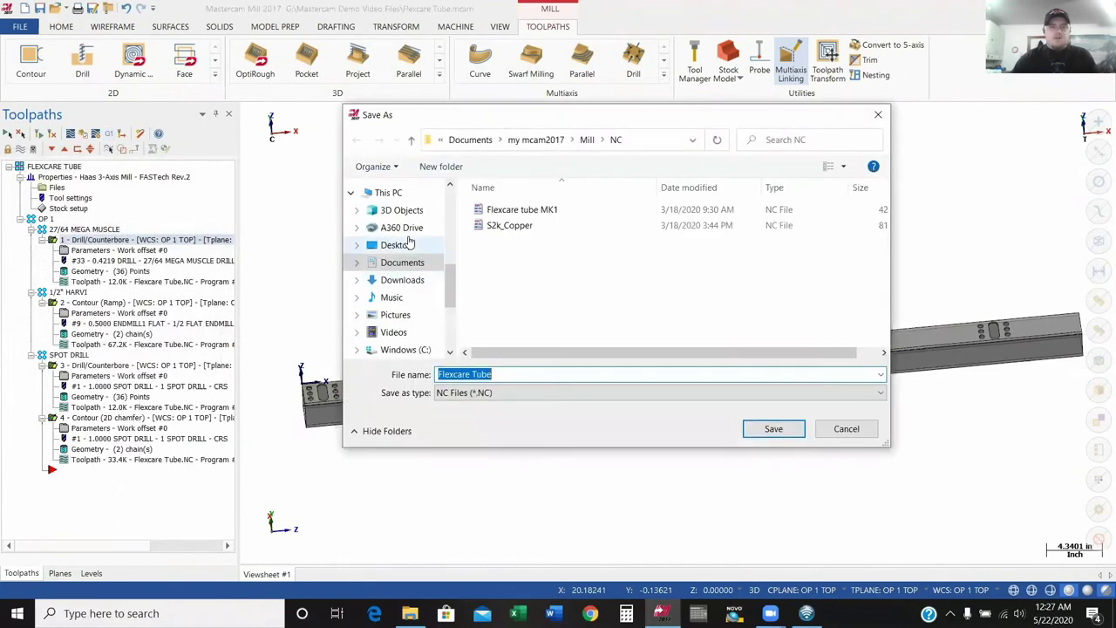
pyautogui.moveTo(448, 282); pyautogui.dragTo(449, 322)
pyautogui.click(407, 256)
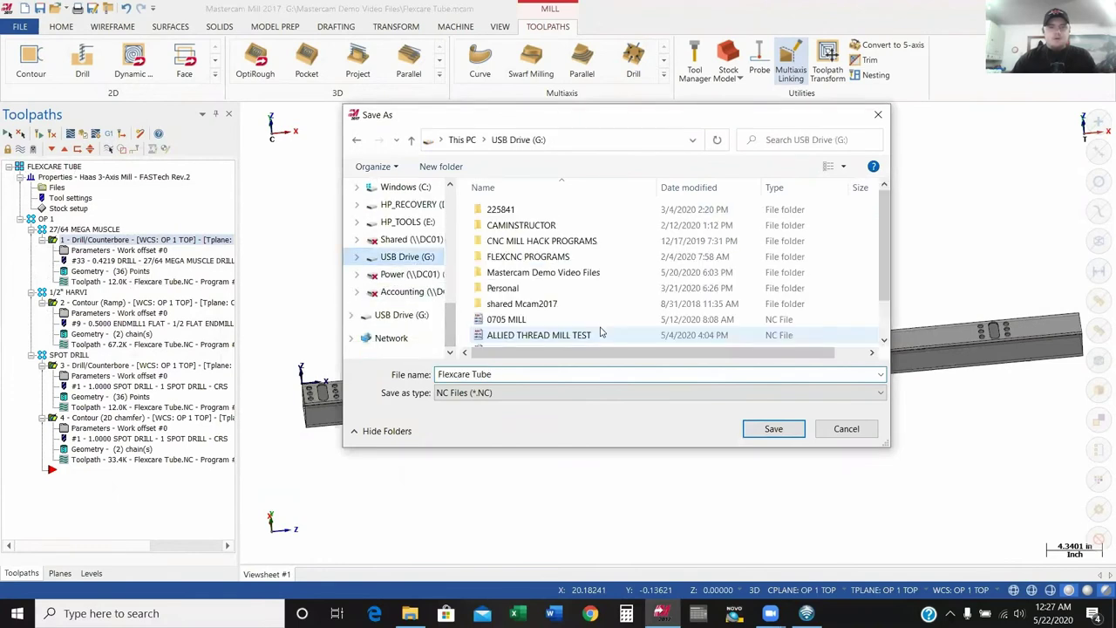
pyautogui.doubleClick(584, 272)
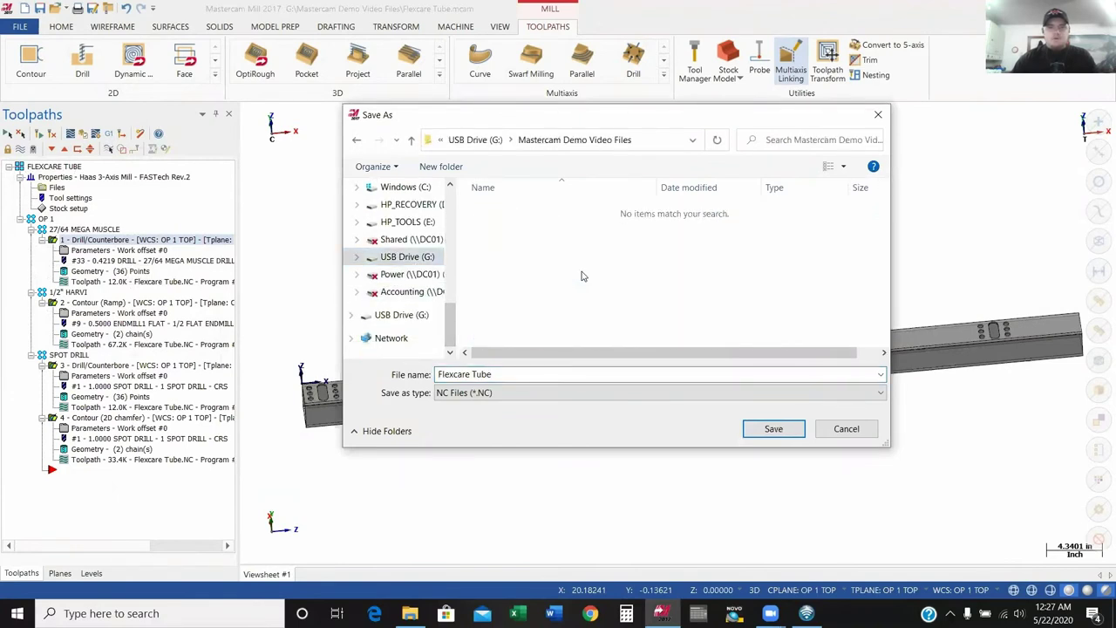
# - Name the NC file "O01234 - Flexcare Tube" and save it
pyautogui.click(524, 369)
pyautogui.press('Left')
pyautogui.press('Left')
pyautogui.press('Left')
pyautogui.press('Left')
pyautogui.press('Left')
pyautogui.press('Left')
pyautogui.press('Left')
pyautogui.press('Left')
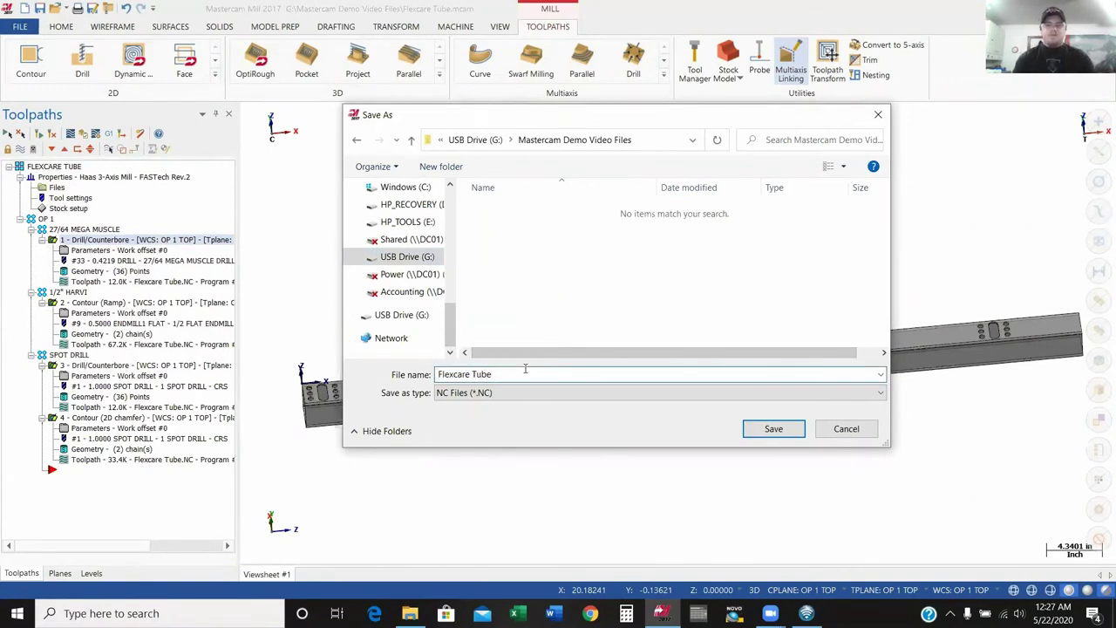
pyautogui.write('O01234')
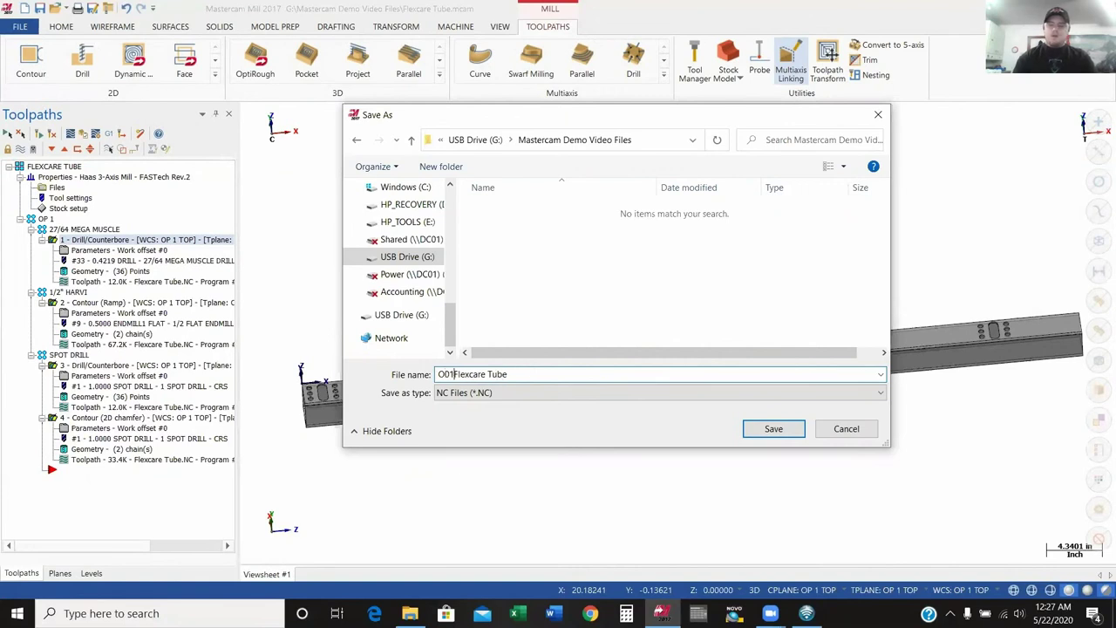
pyautogui.write(' -')
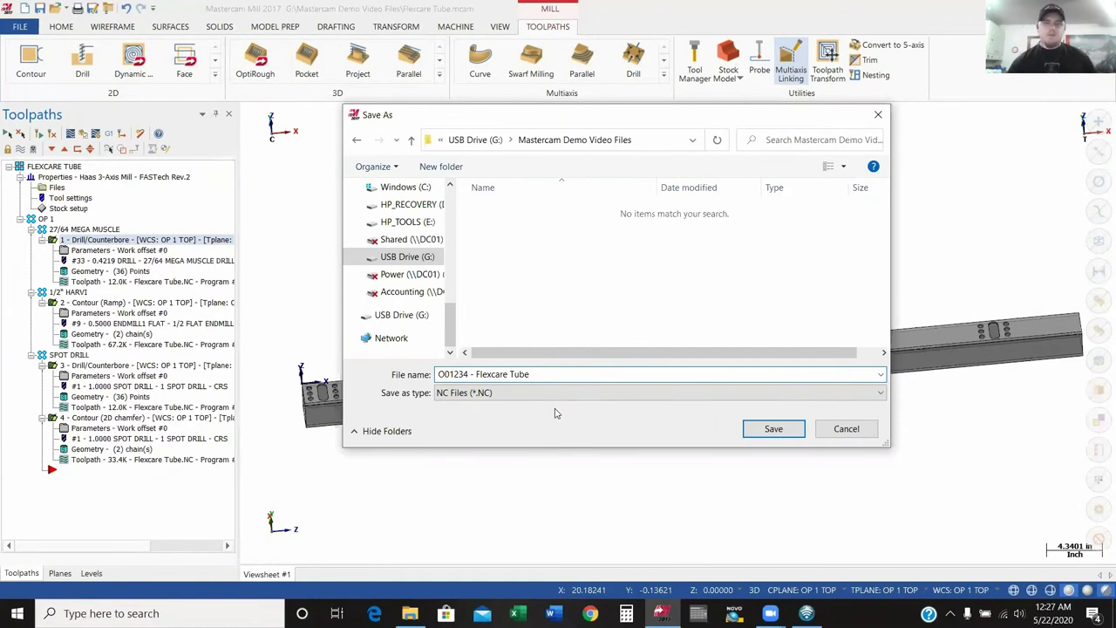
pyautogui.click(767, 430)
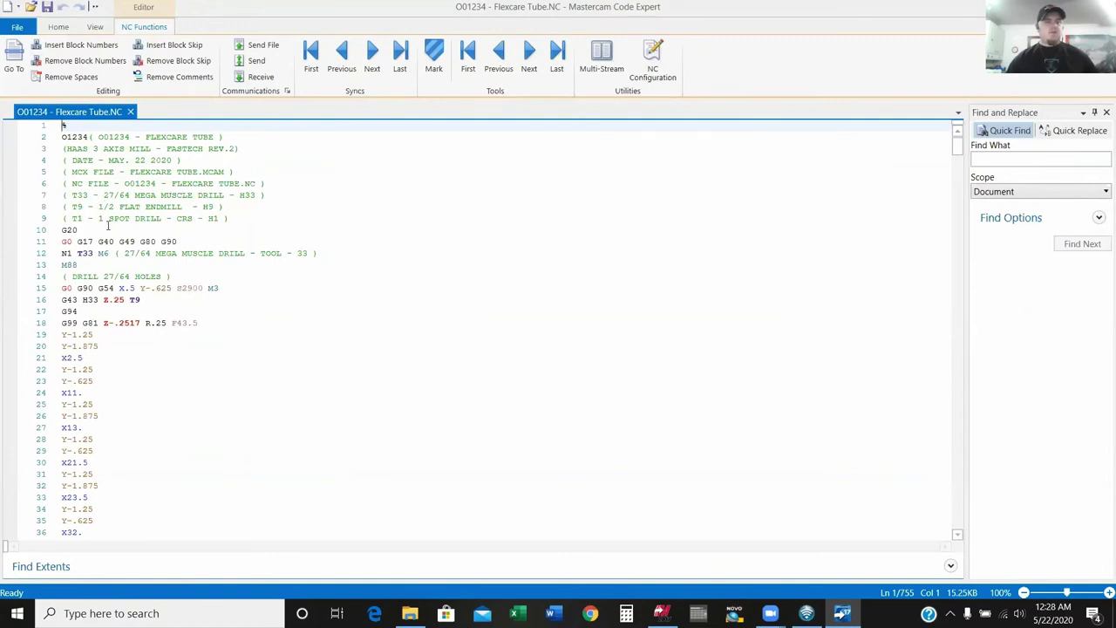
# - Review the posted NC code from the header and tool list through the drilling and ramp slot sections
pyautogui.scroll(-2, 294, 232)
pyautogui.scroll(-2, 390, 257)
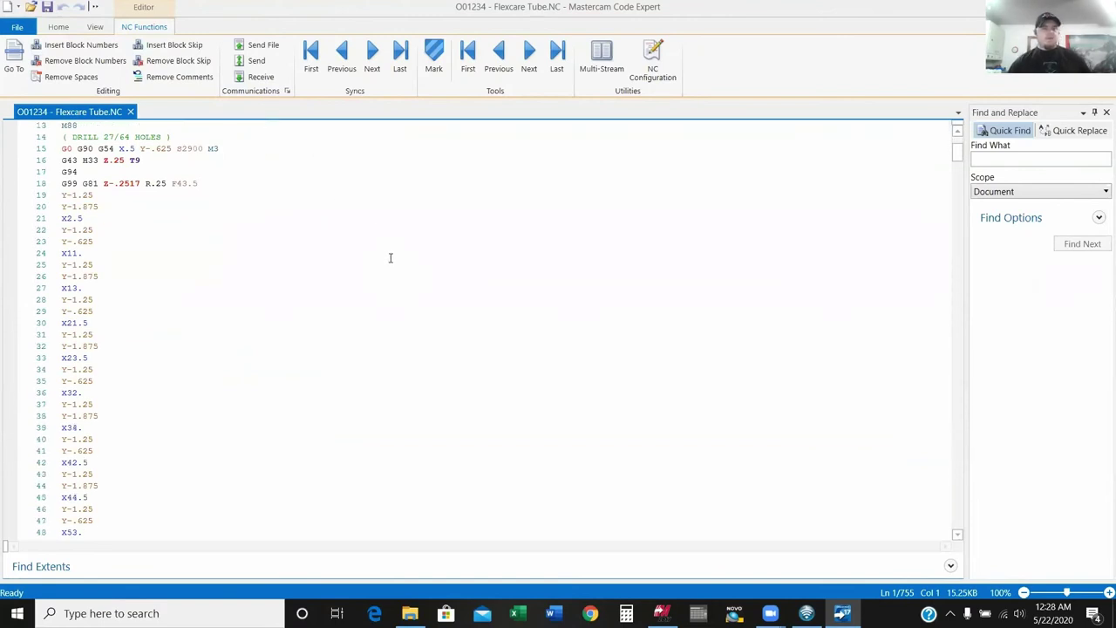
pyautogui.scroll(-14, 325, 231)
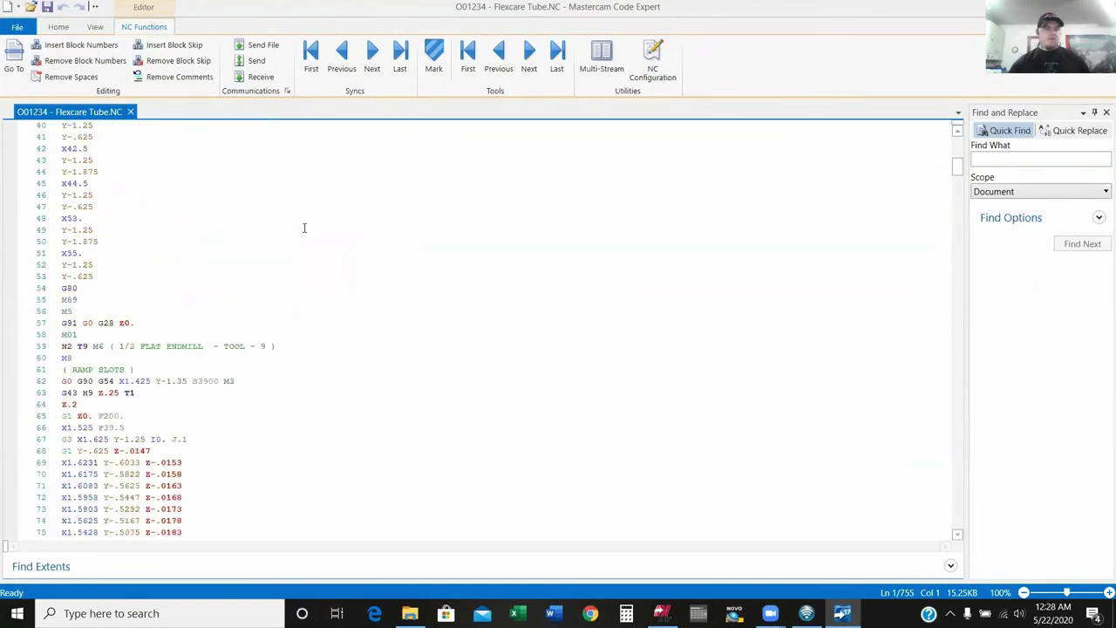
pyautogui.scroll(-10, 308, 231)
pyautogui.scroll(15, 316, 229)
pyautogui.scroll(2, 317, 229)
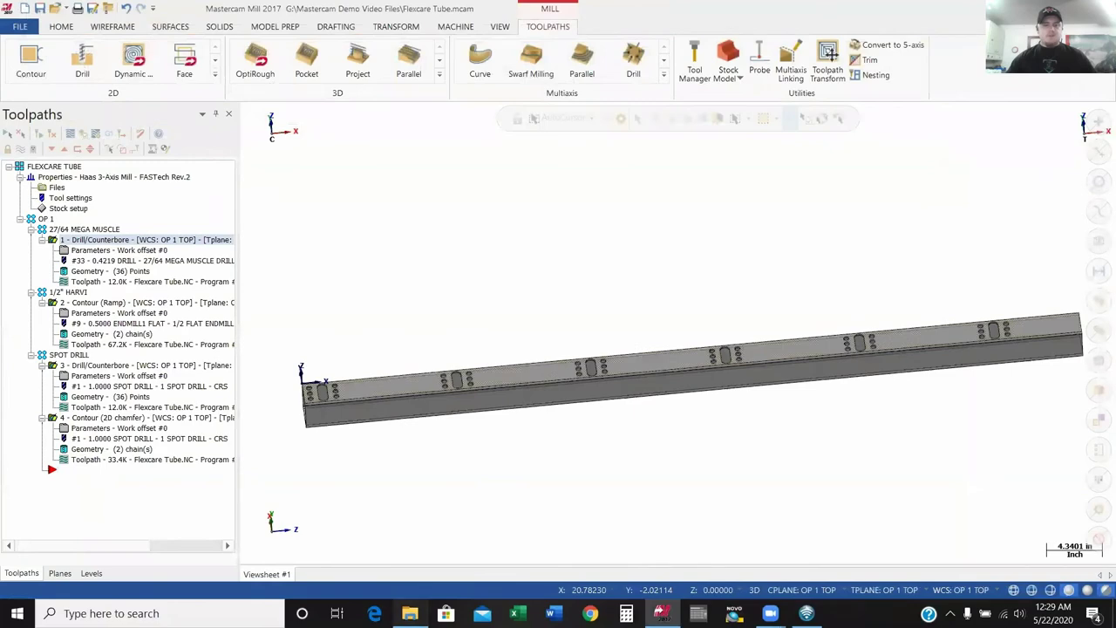
# - Locate the posted NC file "O01234 - Flexcare Tube" in File Explorer, then return to Mastercam
pyautogui.click(409, 613)
pyautogui.click(275, 132)
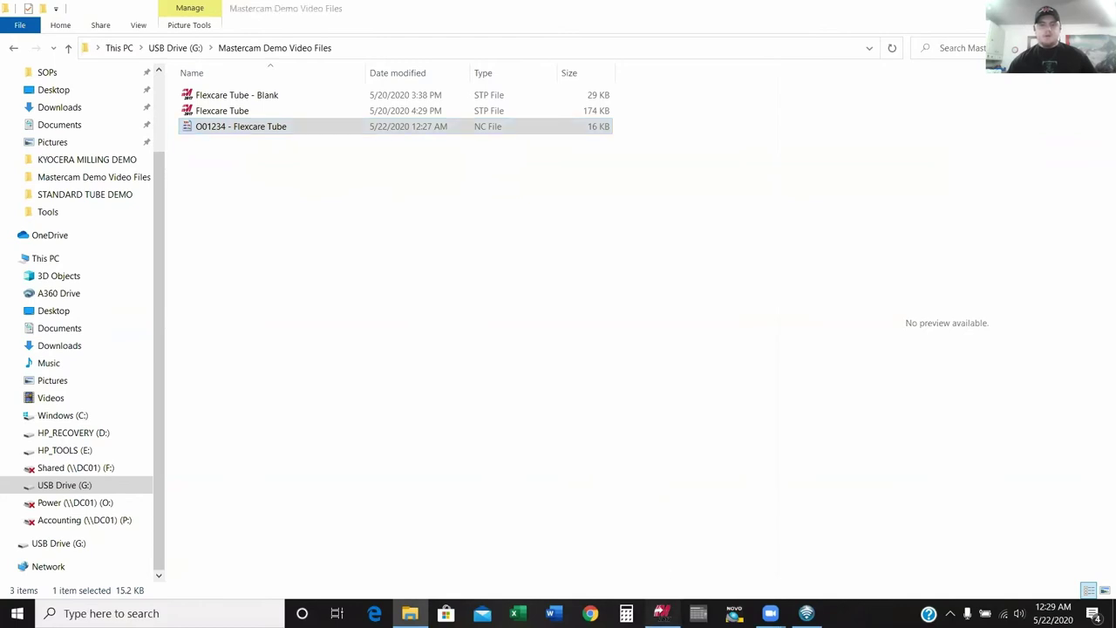
pyautogui.click(661, 612)
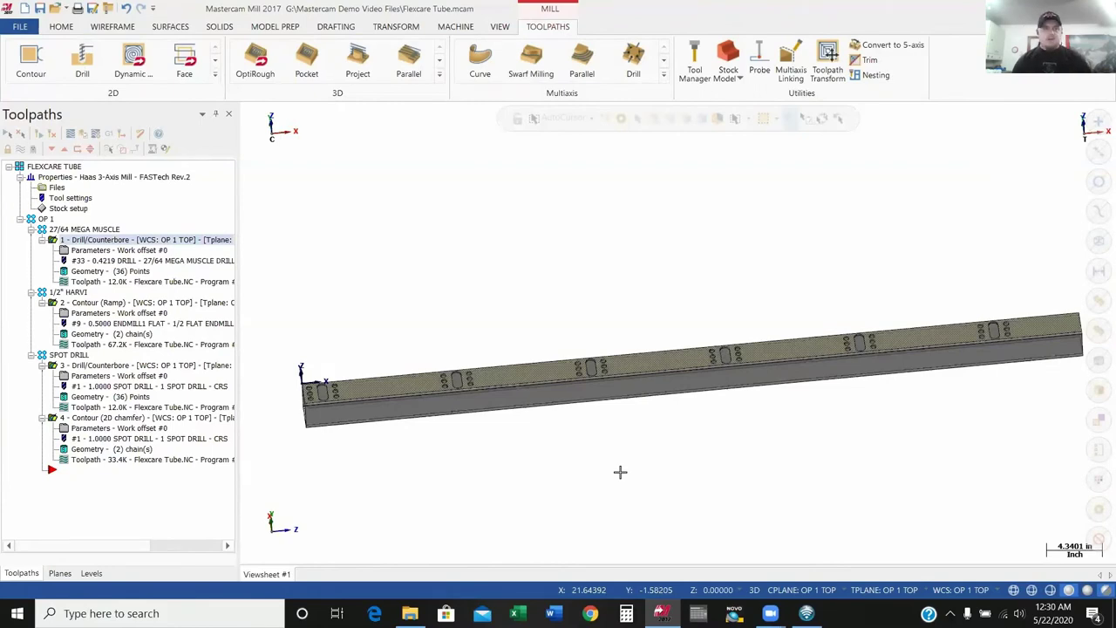
pyautogui.click(620, 472)
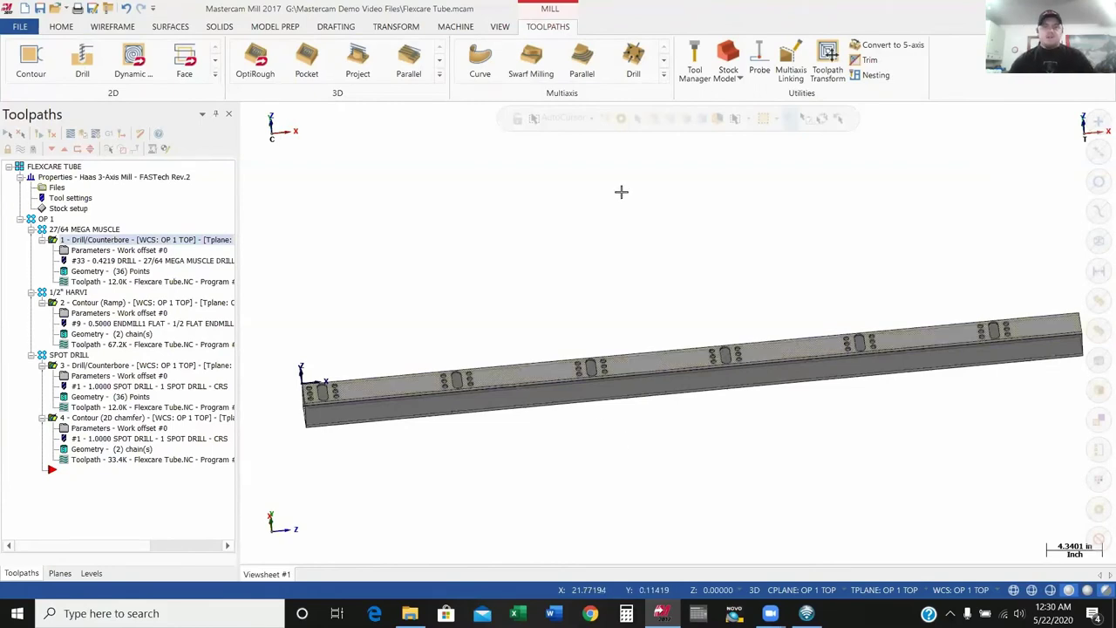